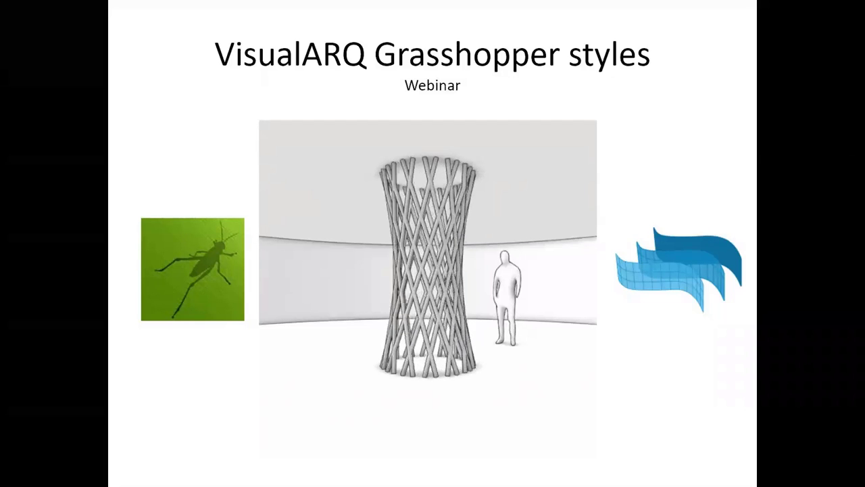
{"action": "key", "text": "Right"}
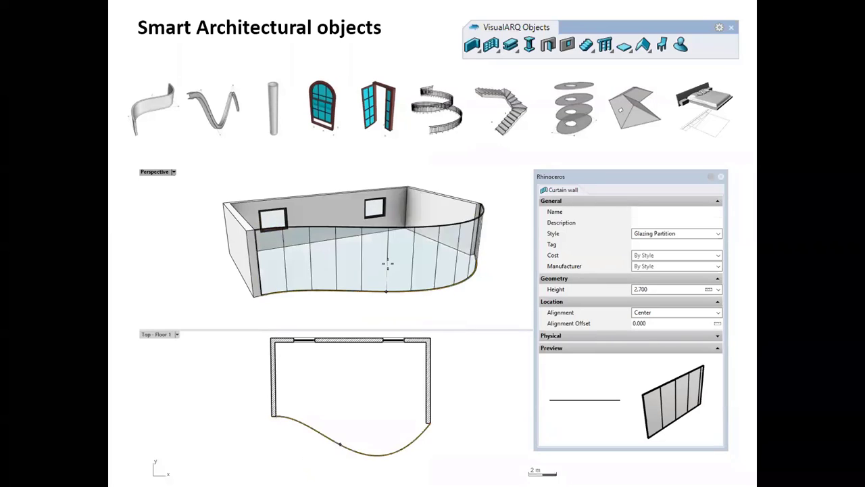
{"action": "key", "text": "Right"}
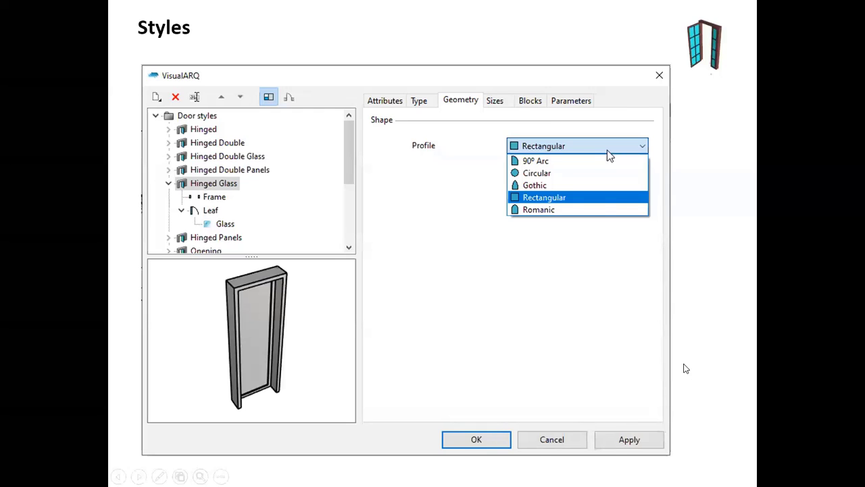
{"action": "left_click", "coordinate": [686, 368]}
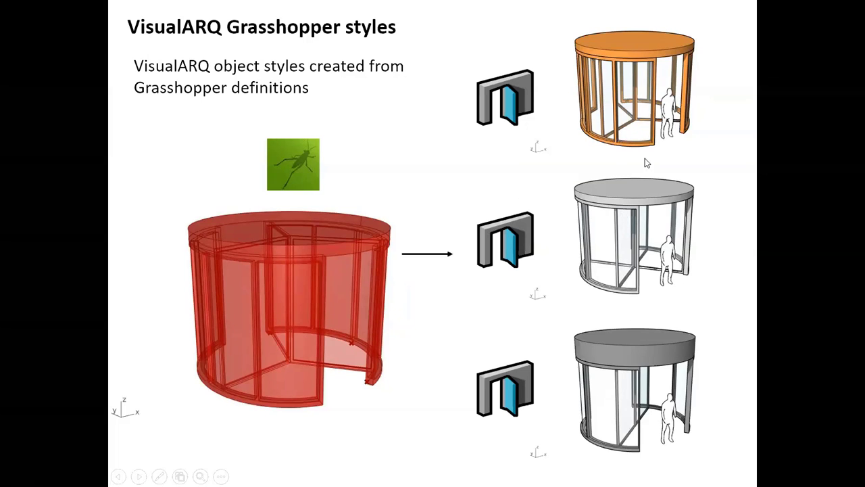
{"action": "left_click", "coordinate": [431, 383]}
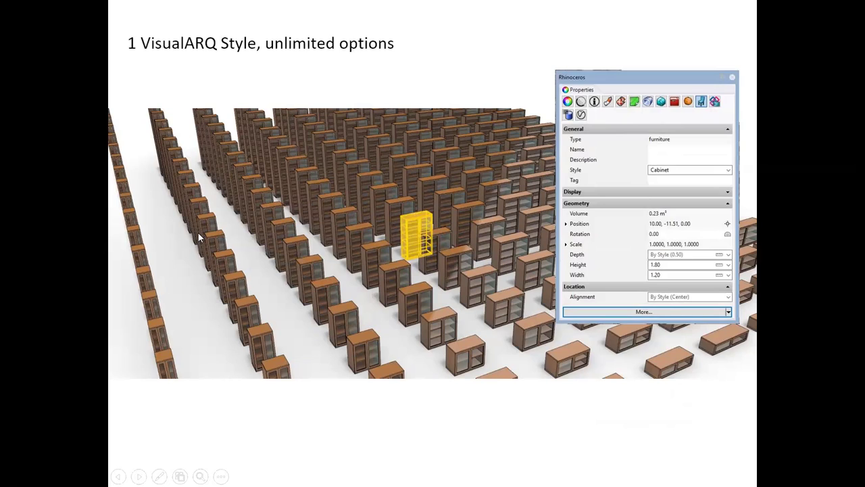
{"action": "left_click", "coordinate": [302, 430]}
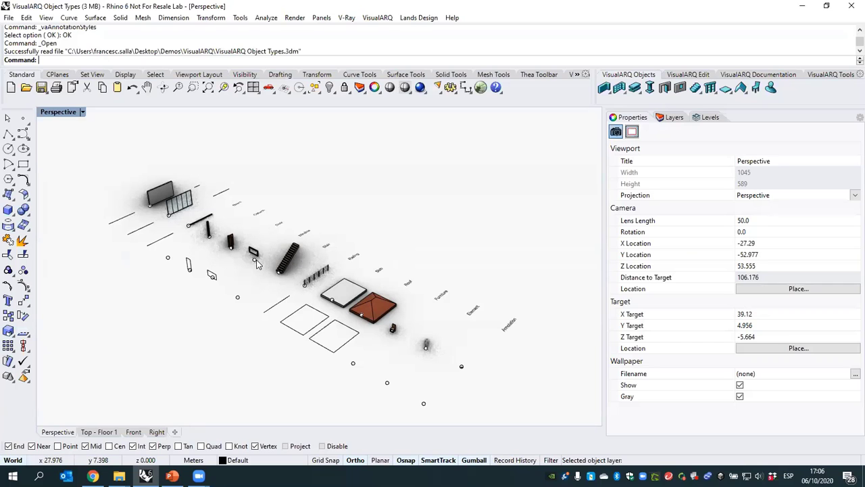
- Examine the sample wall, curtain wall, beam and column objects together with the base curves and points they are built from
{"action": "right_click_drag", "start_coordinate": [459, 343], "coordinate": [198, 233]}
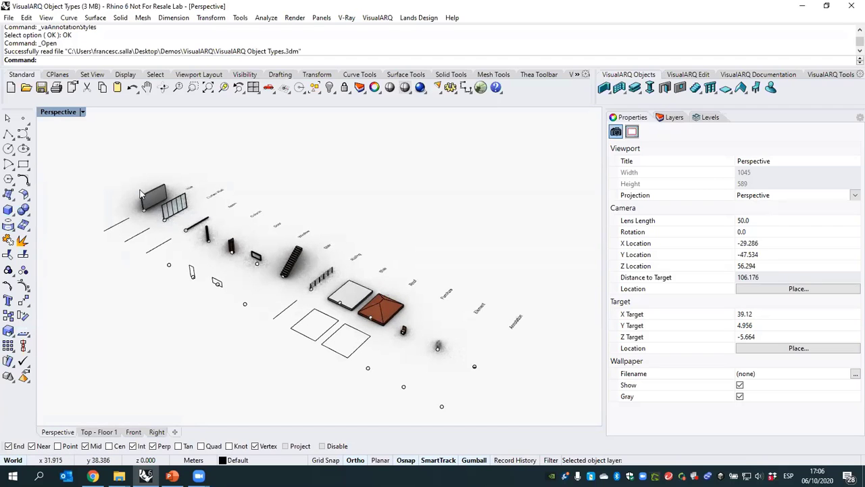
{"action": "scroll", "coordinate": [149, 203], "scroll_direction": "up", "scroll_amount": 5}
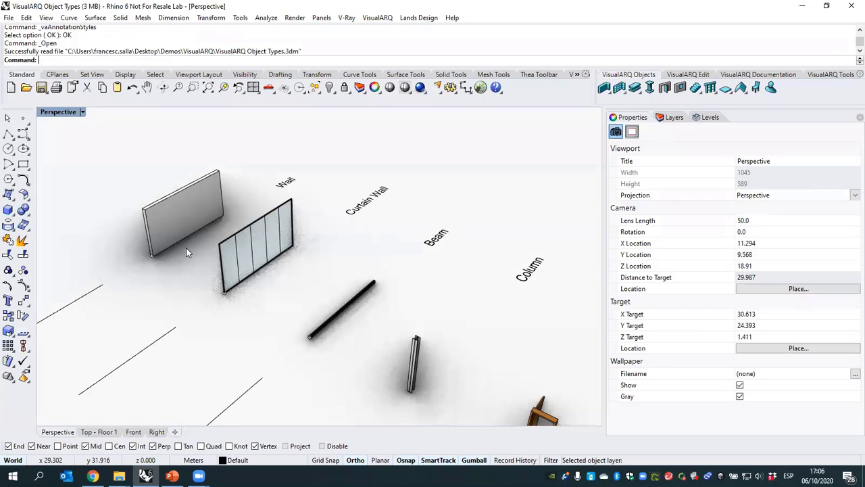
{"action": "scroll", "coordinate": [190, 262], "scroll_direction": "down", "scroll_amount": 5}
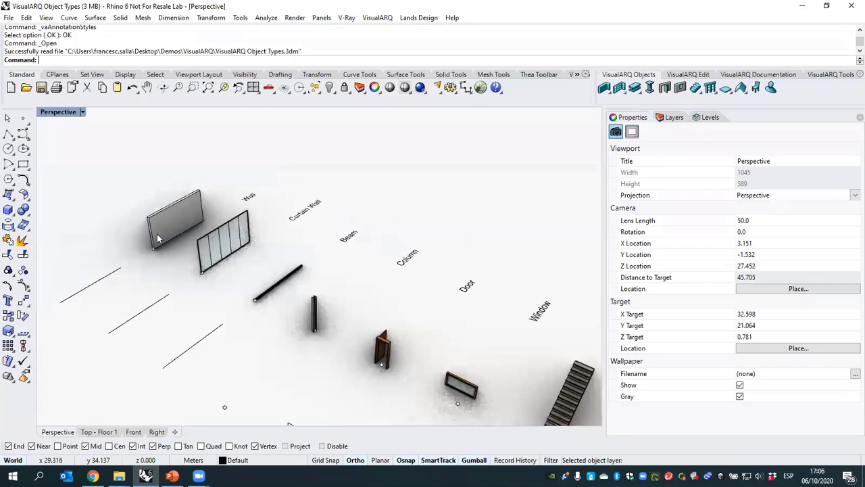
{"action": "right_click_drag", "start_coordinate": [191, 263], "coordinate": [115, 209], "text": "shift"}
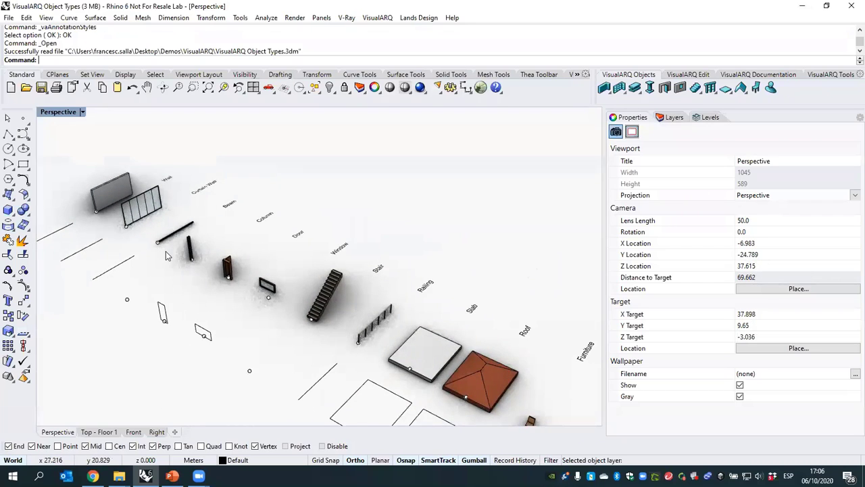
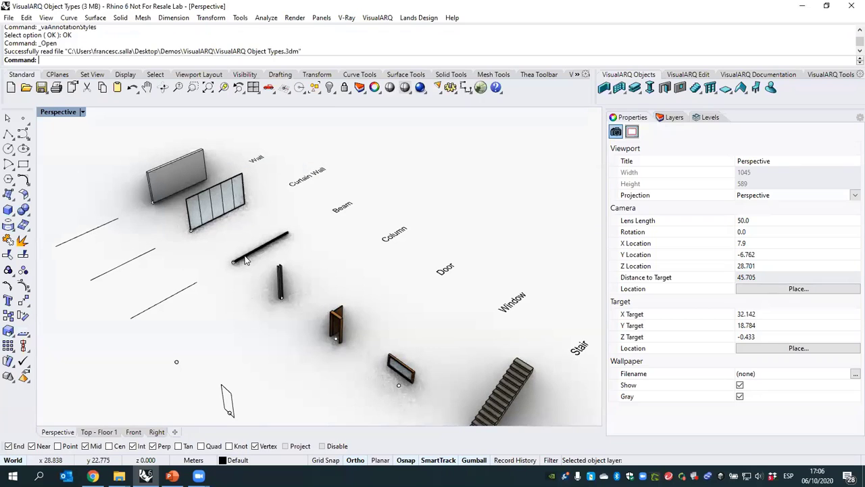
{"action": "scroll", "coordinate": [197, 242], "scroll_direction": "down", "scroll_amount": 5}
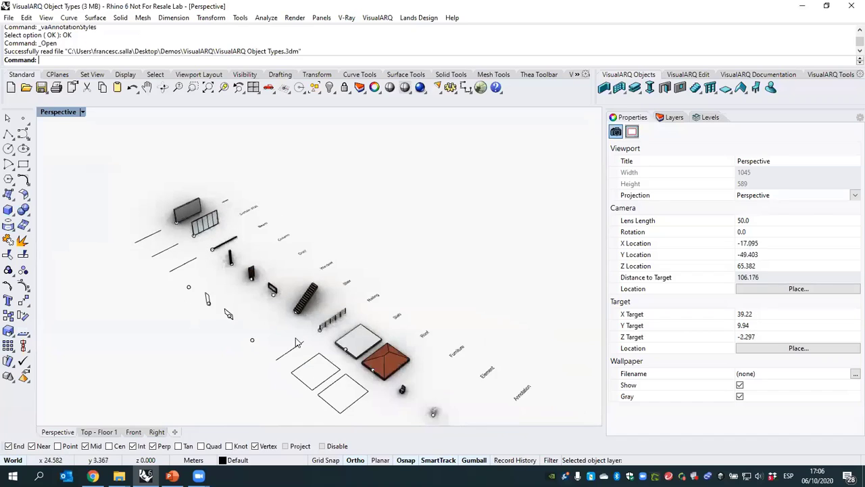
{"action": "scroll", "coordinate": [336, 323], "scroll_direction": "up", "scroll_amount": 3}
{"action": "scroll", "coordinate": [135, 204], "scroll_direction": "up", "scroll_amount": 5}
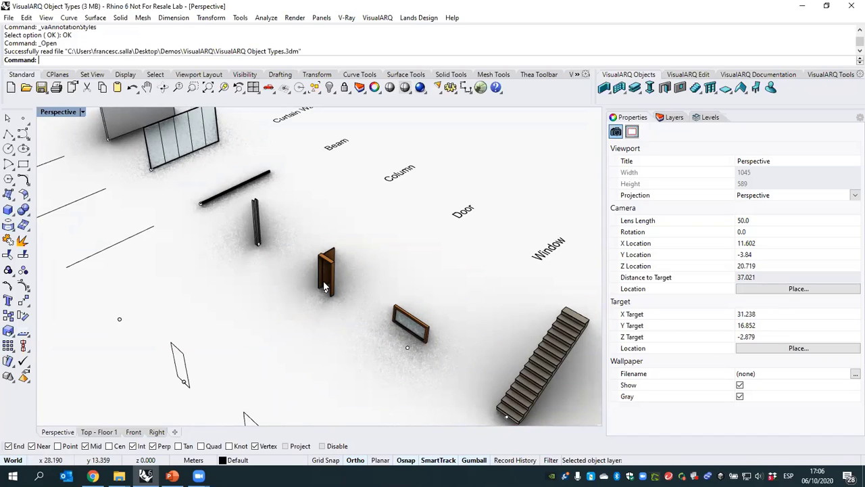
- Examine the sample door, window and stair objects and the profile curves laid out beside them
{"action": "right_click_drag", "start_coordinate": [315, 322], "coordinate": [341, 316], "text": "shift"}
{"action": "scroll", "coordinate": [304, 315], "scroll_direction": "up", "scroll_amount": 4}
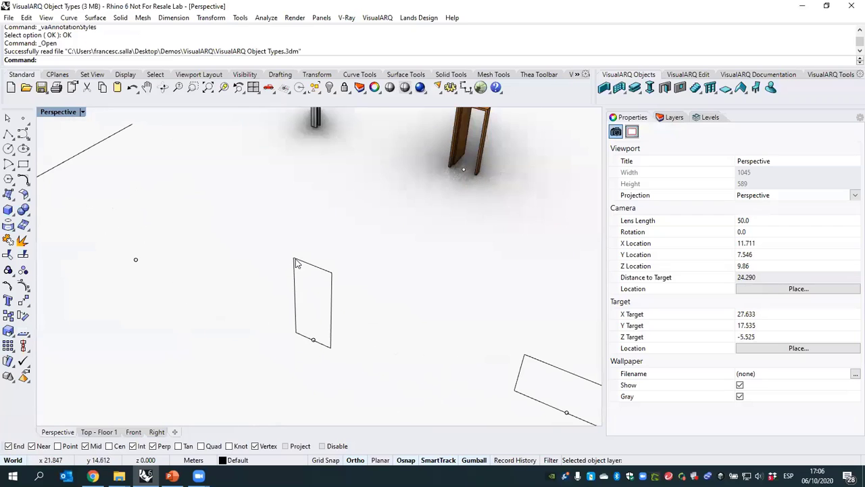
{"action": "scroll", "coordinate": [251, 315], "scroll_direction": "down", "scroll_amount": 4}
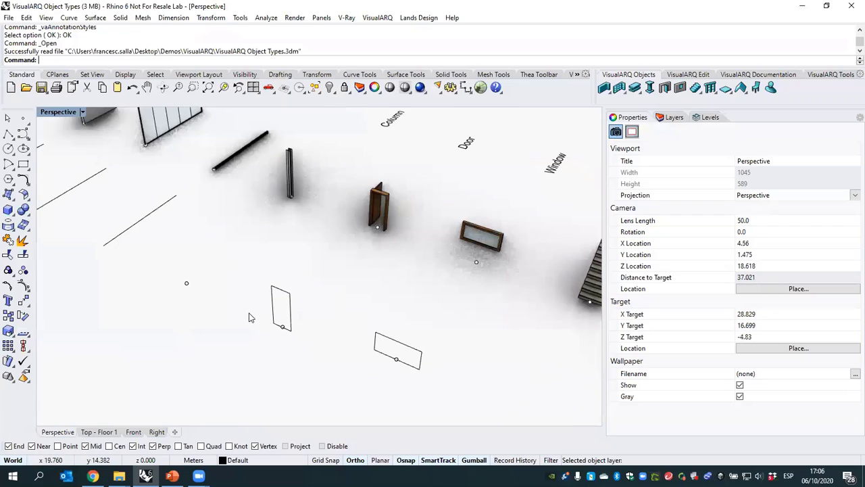
{"action": "right_click_drag", "start_coordinate": [392, 336], "coordinate": [269, 303]}
{"action": "scroll", "coordinate": [269, 303], "scroll_direction": "down", "scroll_amount": 4}
{"action": "right_click_drag", "start_coordinate": [392, 336], "coordinate": [315, 232]}
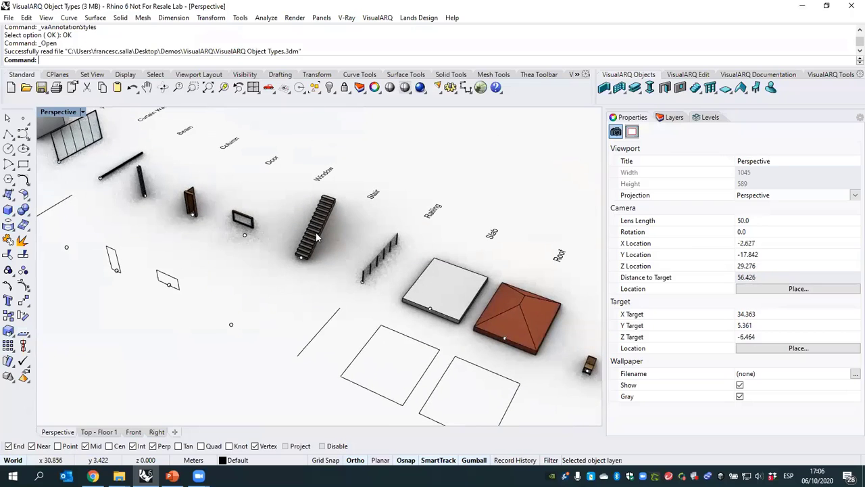
{"action": "scroll", "coordinate": [257, 322], "scroll_direction": "up", "scroll_amount": 2}
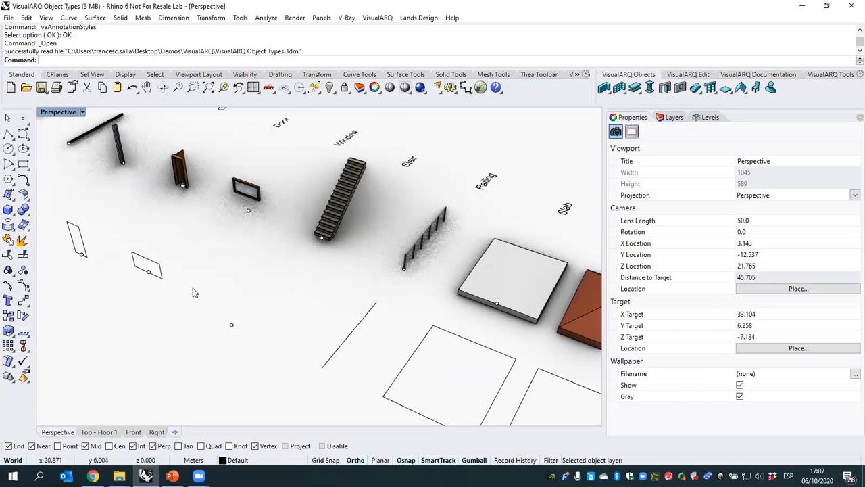
{"action": "scroll", "coordinate": [199, 297], "scroll_direction": "down", "scroll_amount": 2}
{"action": "right_click_drag", "start_coordinate": [205, 300], "coordinate": [405, 306]}
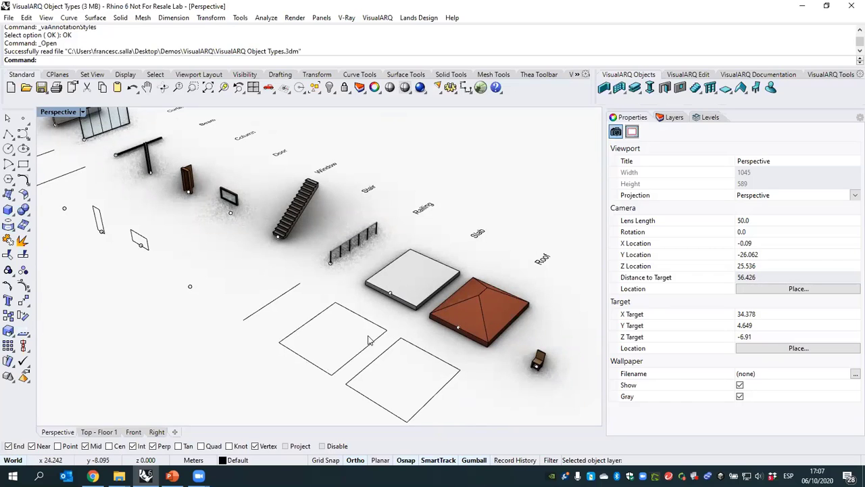
- Examine the railing, slab, roof, furniture and element samples and their input curves and insertion points
{"action": "scroll", "coordinate": [289, 298], "scroll_direction": "down", "scroll_amount": 3}
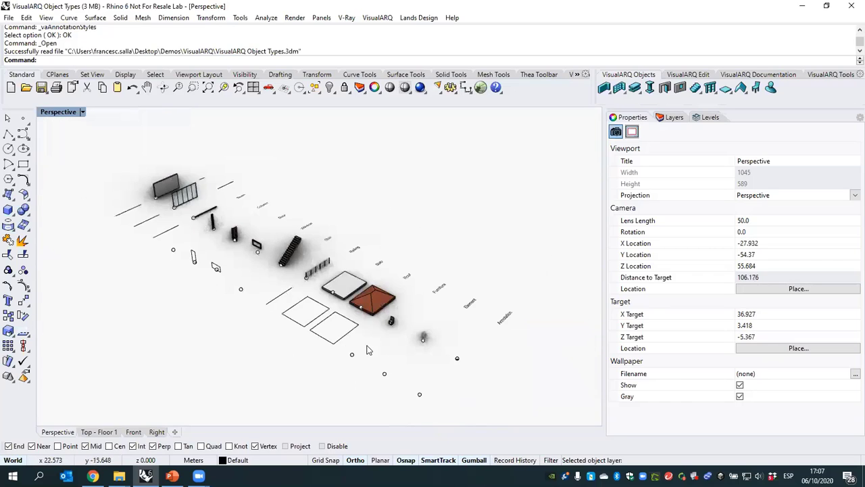
{"action": "scroll", "coordinate": [379, 342], "scroll_direction": "up", "scroll_amount": 3}
{"action": "right_click_drag", "start_coordinate": [490, 358], "coordinate": [465, 325]}
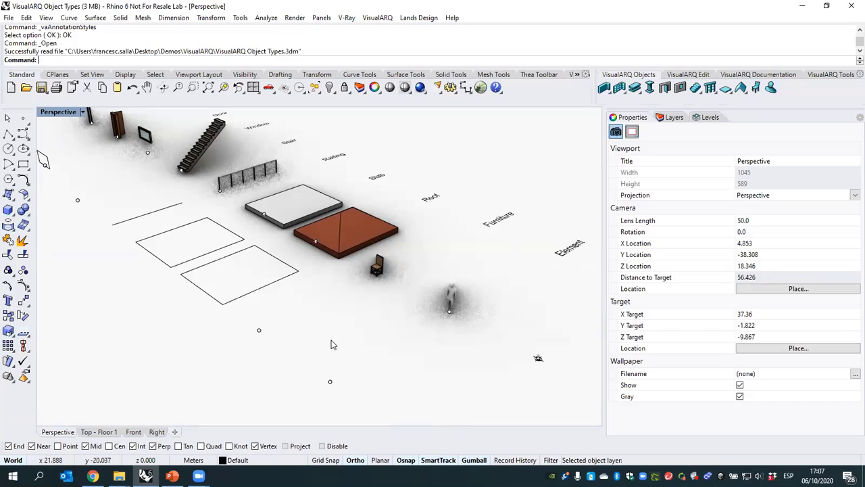
{"action": "key", "text": "ctrl+Left"}
{"action": "key", "text": "ctrl+Up"}
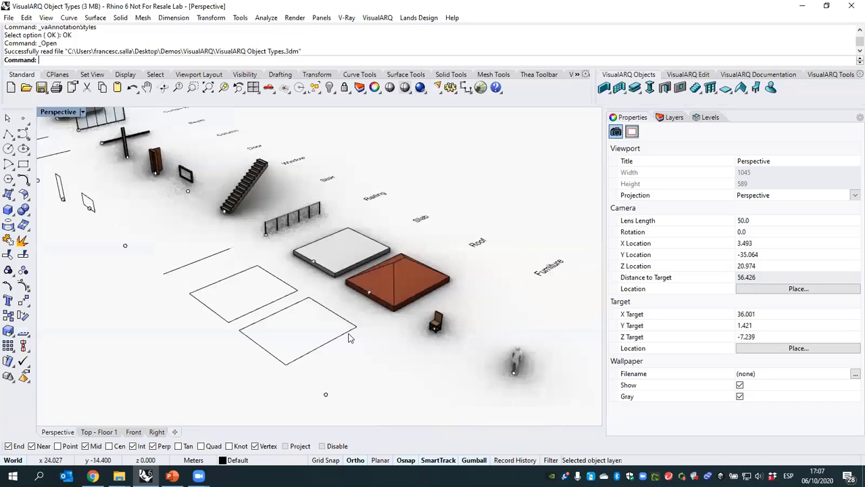
{"action": "right_click_drag", "start_coordinate": [349, 338], "coordinate": [406, 341]}
{"action": "scroll", "coordinate": [402, 334], "scroll_direction": "up", "scroll_amount": 3}
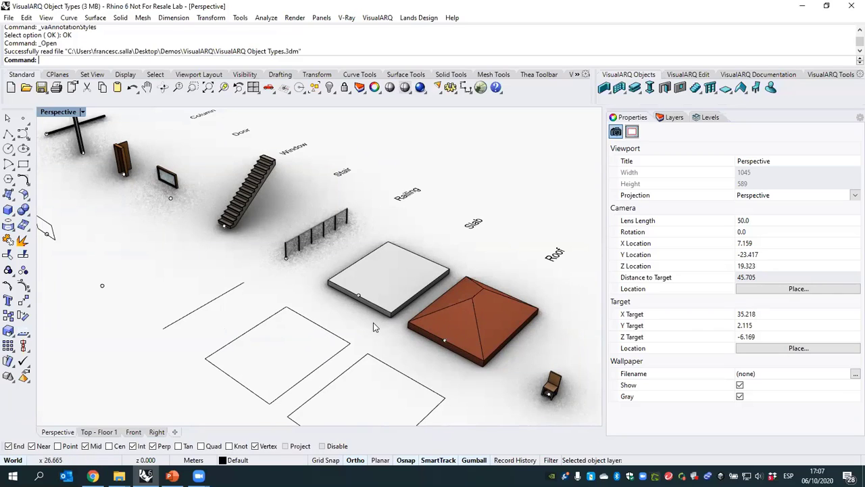
{"action": "right_click_drag", "start_coordinate": [388, 349], "coordinate": [356, 323], "text": "shift"}
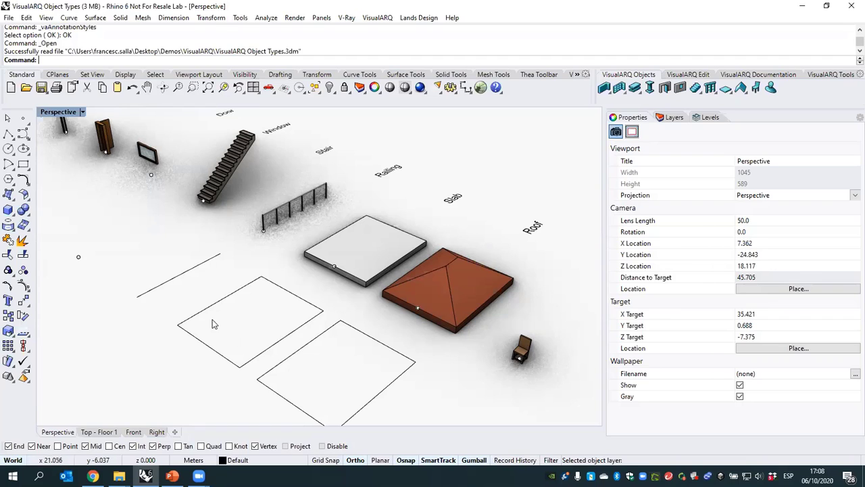
{"action": "right_click_drag", "start_coordinate": [240, 326], "coordinate": [254, 330]}
{"action": "scroll", "coordinate": [254, 329], "scroll_direction": "down", "scroll_amount": 3}
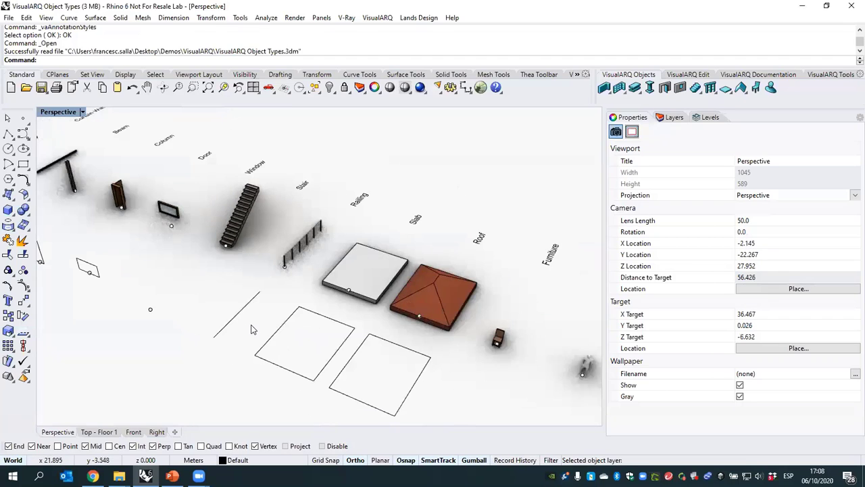
{"action": "right_click_drag", "start_coordinate": [209, 289], "coordinate": [258, 302], "text": "shift"}
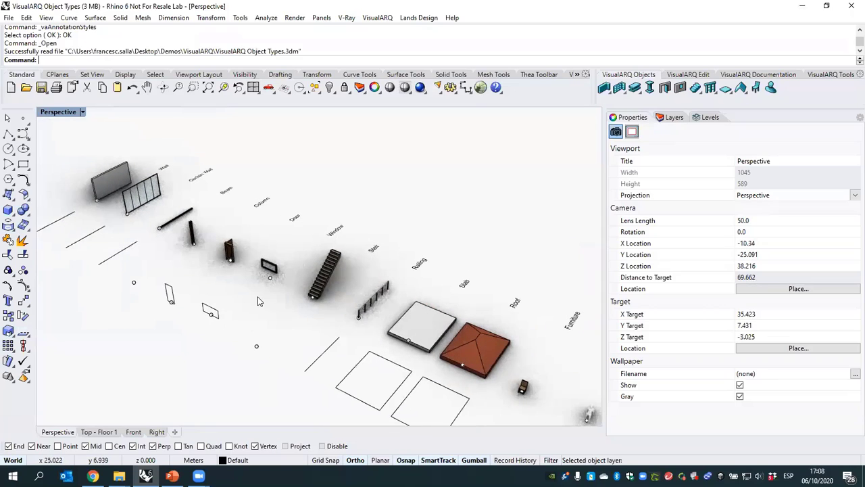
- Launch Grasshopper and close the open Elevation Mark2 and Elevation Mark definitions
{"action": "key", "text": "Up"}
{"action": "key", "text": "Return"}
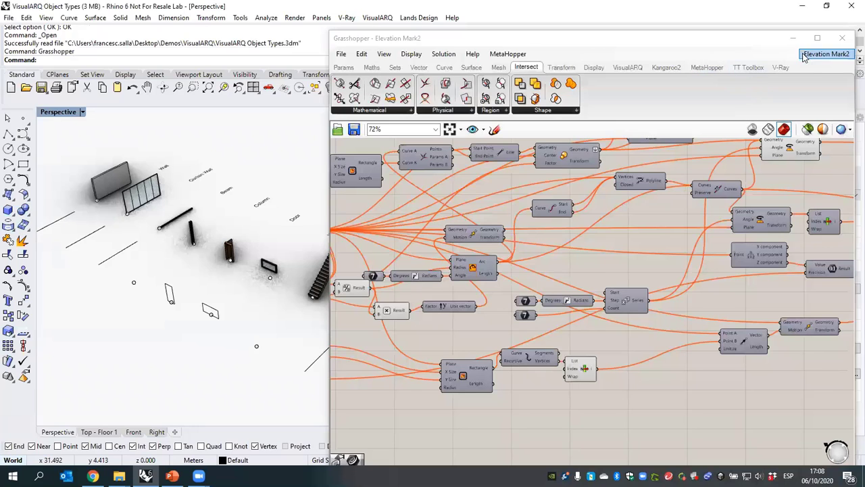
{"action": "left_click", "coordinate": [826, 53]}
{"action": "left_click", "coordinate": [837, 70]}
{"action": "left_click", "coordinate": [837, 70]}
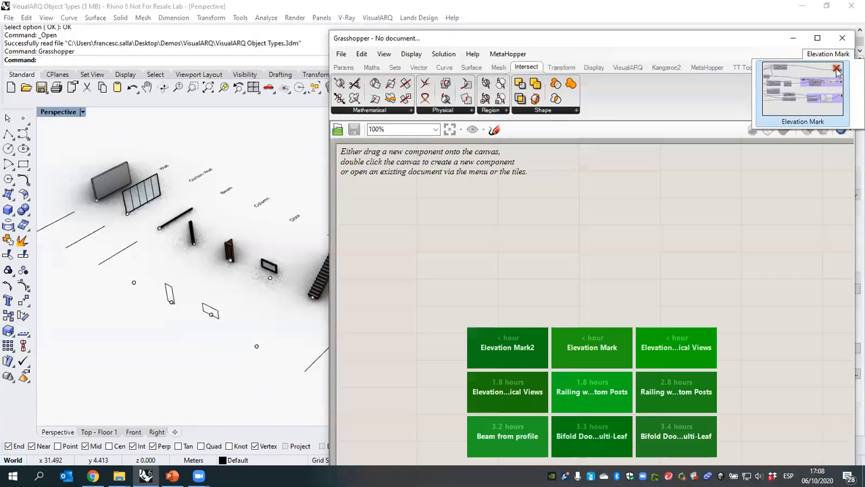
- Open the Twisted Column Demo m definition from the VA Styles Webinar folder on the Desktop
{"action": "left_click", "coordinate": [337, 129]}
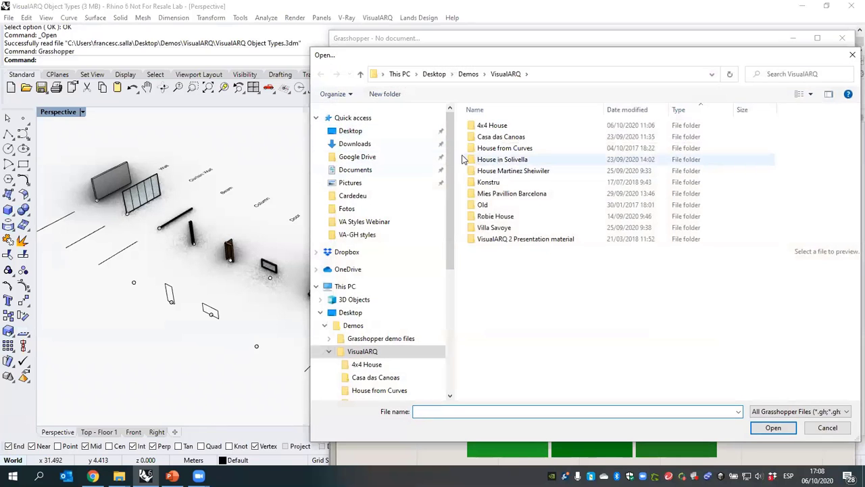
{"action": "left_click", "coordinate": [350, 131]}
{"action": "left_click", "coordinate": [494, 129]}
{"action": "double_click", "coordinate": [493, 130]}
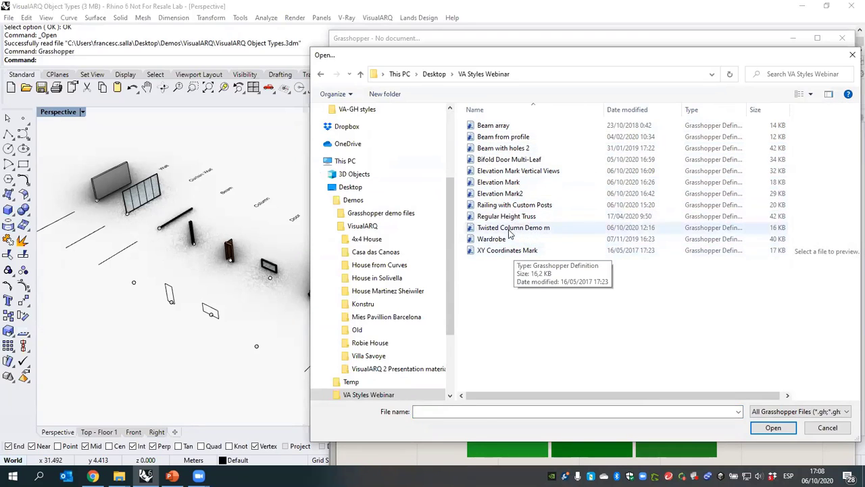
{"action": "left_click", "coordinate": [512, 229]}
{"action": "left_click", "coordinate": [762, 430]}
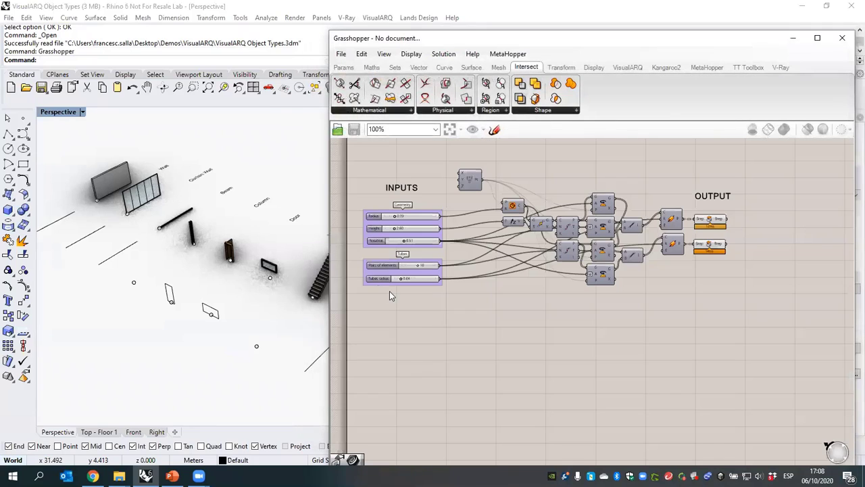
- Examine the twisted column preview that the definition generates in the Perspective viewport
{"action": "scroll", "coordinate": [283, 294], "scroll_direction": "down", "scroll_amount": 3}
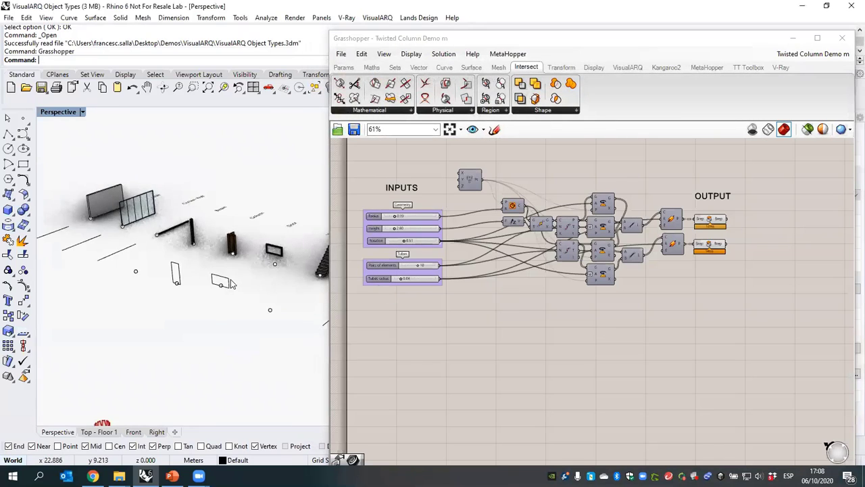
{"action": "scroll", "coordinate": [203, 325], "scroll_direction": "up", "scroll_amount": 4}
{"action": "scroll", "coordinate": [159, 284], "scroll_direction": "up", "scroll_amount": 2}
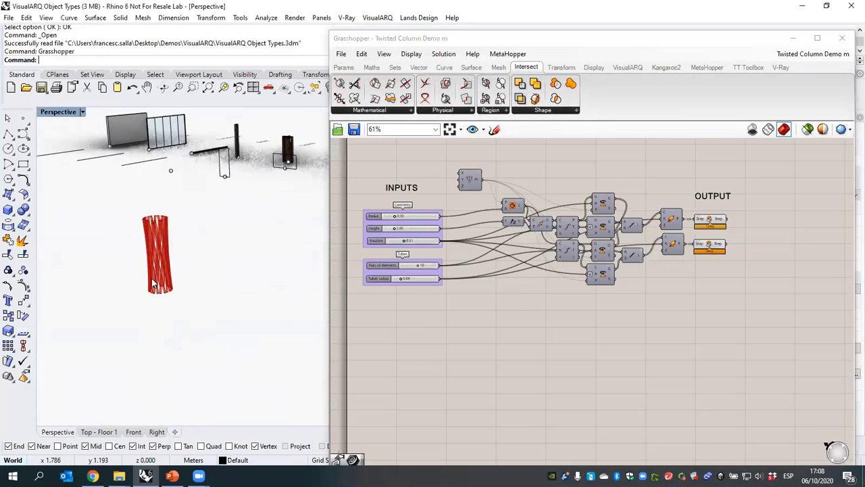
{"action": "scroll", "coordinate": [145, 257], "scroll_direction": "down", "scroll_amount": 2}
{"action": "scroll", "coordinate": [162, 311], "scroll_direction": "up", "scroll_amount": 2}
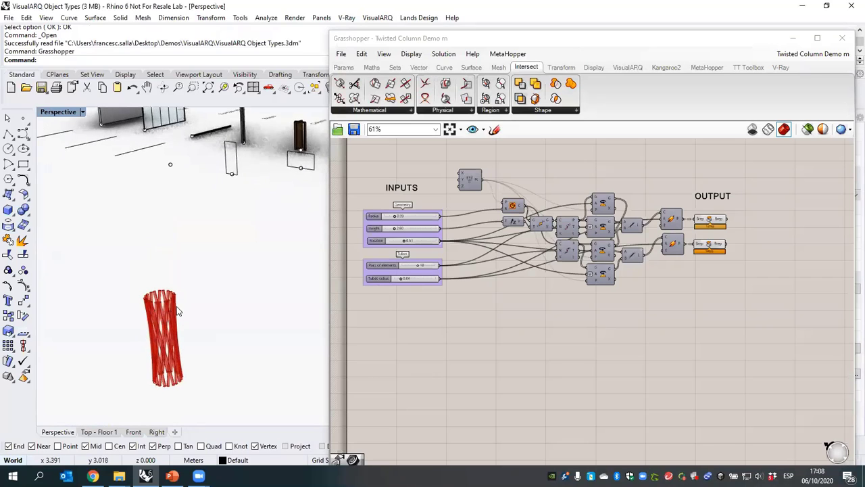
{"action": "scroll", "coordinate": [163, 308], "scroll_direction": "down", "scroll_amount": 1}
{"action": "scroll", "coordinate": [164, 297], "scroll_direction": "up", "scroll_amount": 3}
{"action": "right_click_drag", "start_coordinate": [164, 290], "coordinate": [167, 255], "text": "shift"}
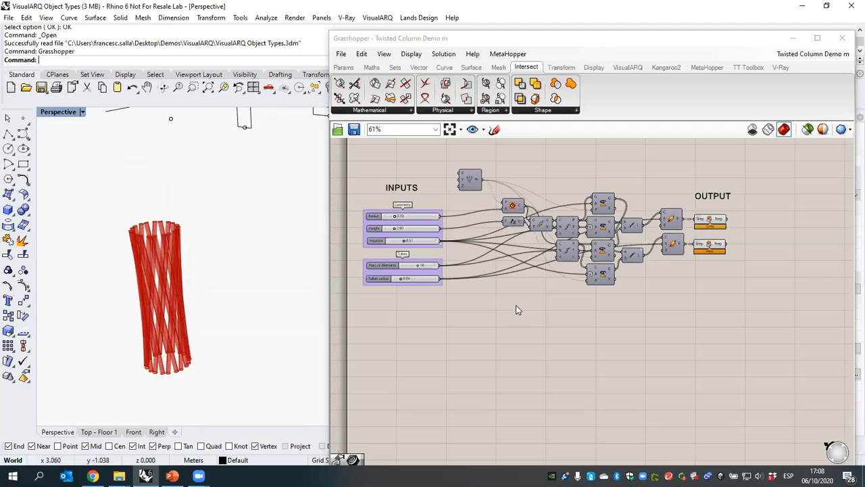
- Set the twisted column's Radius input to 0.43 and its Height input to 2.99
{"action": "right_click_drag", "start_coordinate": [501, 293], "coordinate": [504, 329]}
{"action": "right_click_drag", "start_coordinate": [377, 252], "coordinate": [403, 265]}
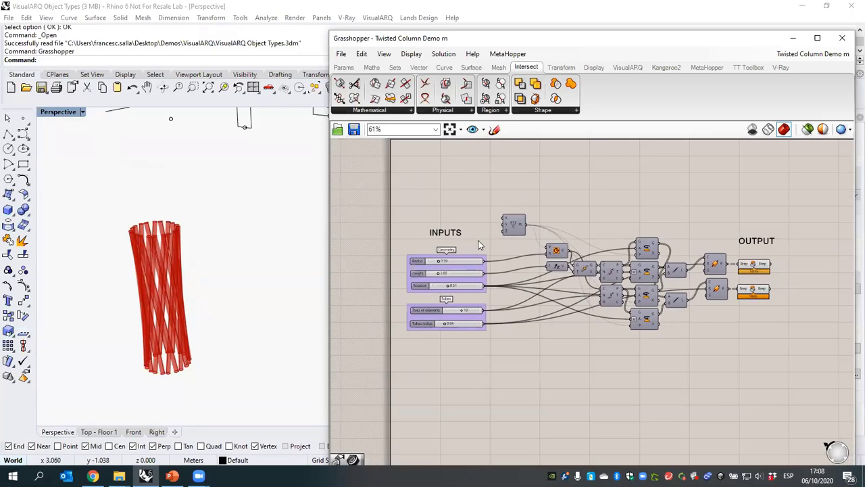
{"action": "scroll", "coordinate": [440, 272], "scroll_direction": "up", "scroll_amount": 3}
{"action": "left_click_drag", "start_coordinate": [488, 217], "coordinate": [465, 355]}
{"action": "scroll", "coordinate": [438, 265], "scroll_direction": "up", "scroll_amount": 2}
{"action": "left_click_drag", "start_coordinate": [436, 251], "coordinate": [458, 304]}
{"action": "right_click_drag", "start_coordinate": [449, 335], "coordinate": [439, 286]}
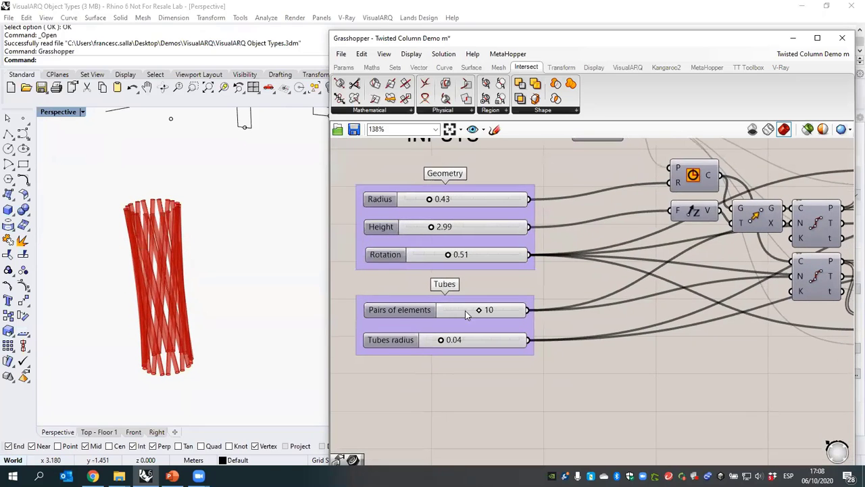
- Set the twisted column's Pairs of elements input to 9 and its Tubes radius input to 0.04
{"action": "left_click_drag", "start_coordinate": [468, 311], "coordinate": [475, 311]}
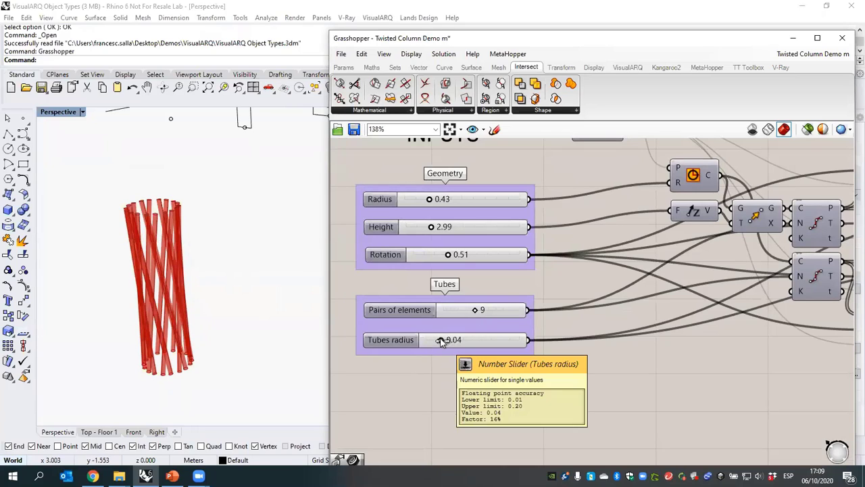
{"action": "mouse_move", "coordinate": [441, 343]}
{"action": "left_mouse_down"}
{"action": "mouse_move", "coordinate": [452, 341]}
{"action": "mouse_move", "coordinate": [444, 343]}
{"action": "left_mouse_up"}
- Examine the chain of components that links the input sliders to the outputs of the twisted column definition
{"action": "scroll", "coordinate": [415, 326], "scroll_direction": "down", "scroll_amount": 2}
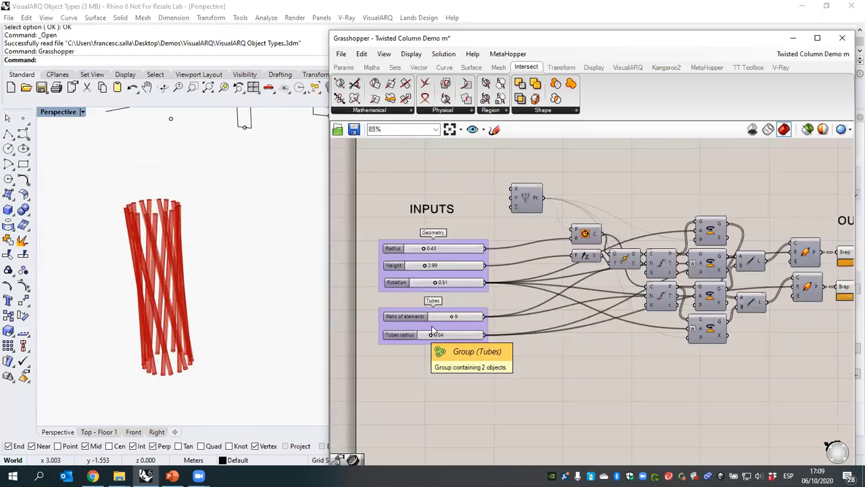
{"action": "right_click_drag", "start_coordinate": [634, 312], "coordinate": [549, 311]}
{"action": "left_click_drag", "start_coordinate": [729, 369], "coordinate": [447, 172]}
{"action": "right_click_drag", "start_coordinate": [665, 371], "coordinate": [607, 376]}
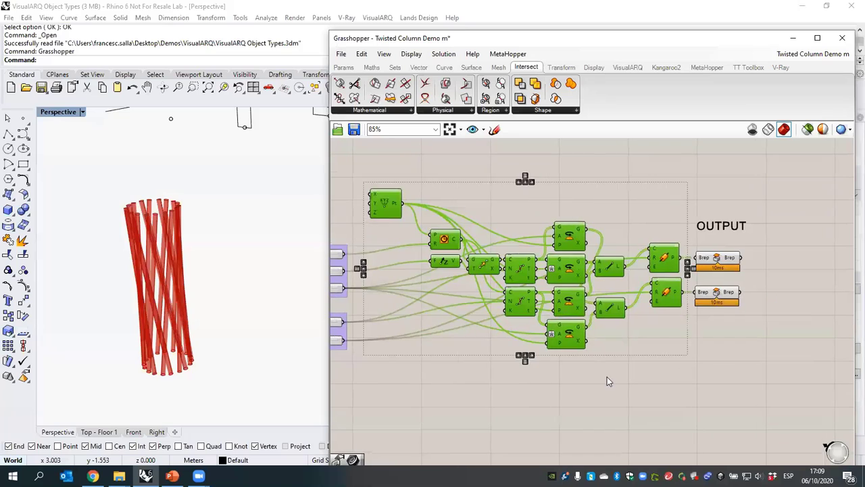
{"action": "left_click", "coordinate": [607, 376]}
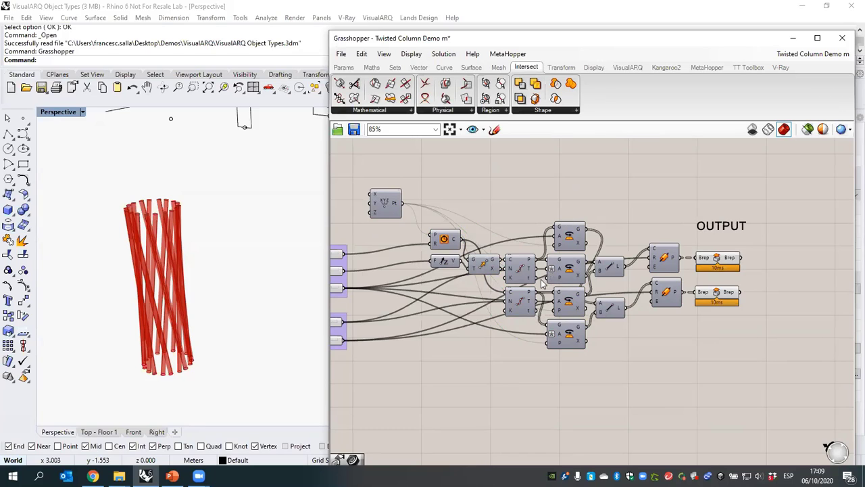
{"action": "right_click_drag", "start_coordinate": [559, 289], "coordinate": [530, 288]}
{"action": "right_click_drag", "start_coordinate": [639, 260], "coordinate": [578, 253]}
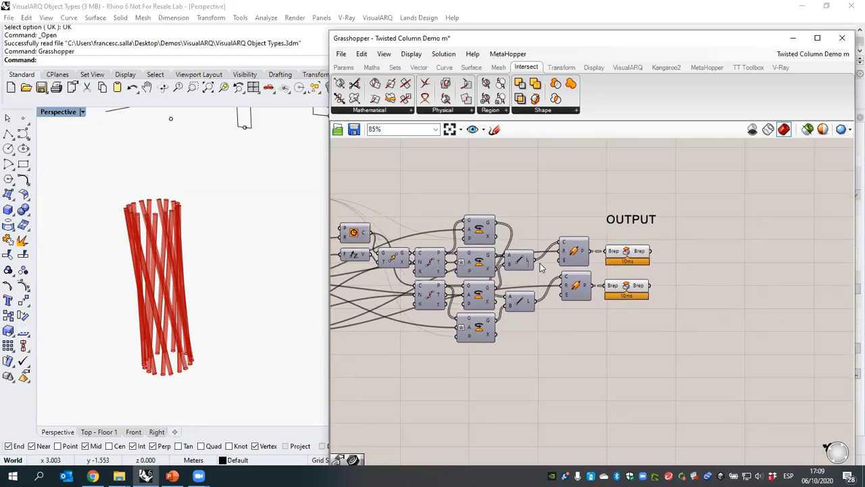
{"action": "right_click_drag", "start_coordinate": [667, 234], "coordinate": [581, 235]}
{"action": "scroll", "coordinate": [600, 212], "scroll_direction": "up", "scroll_amount": 3}
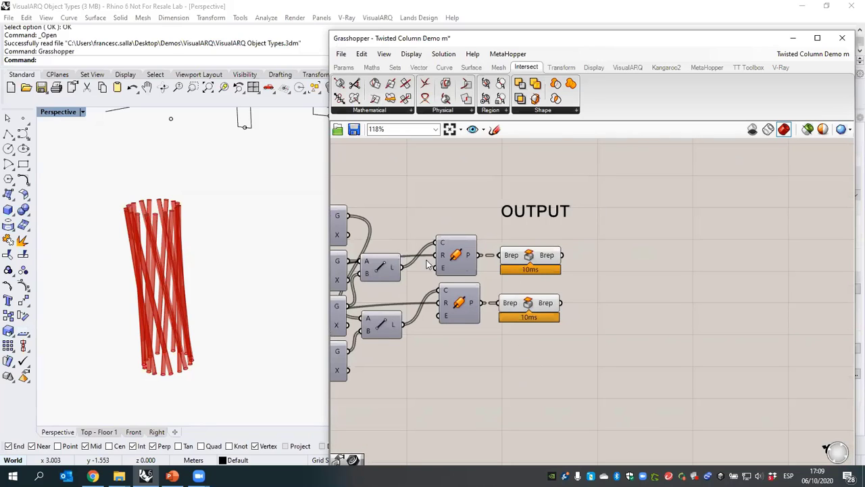
- Inspect the two Cap Holes components under OUTPUT and the set of tubes each one produces in the Perspective viewport
{"action": "left_click", "coordinate": [534, 255]}
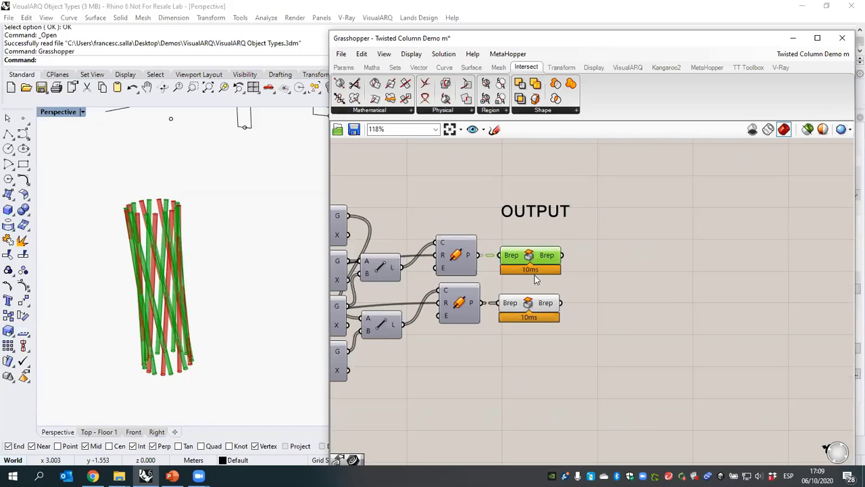
{"action": "left_click", "coordinate": [532, 304]}
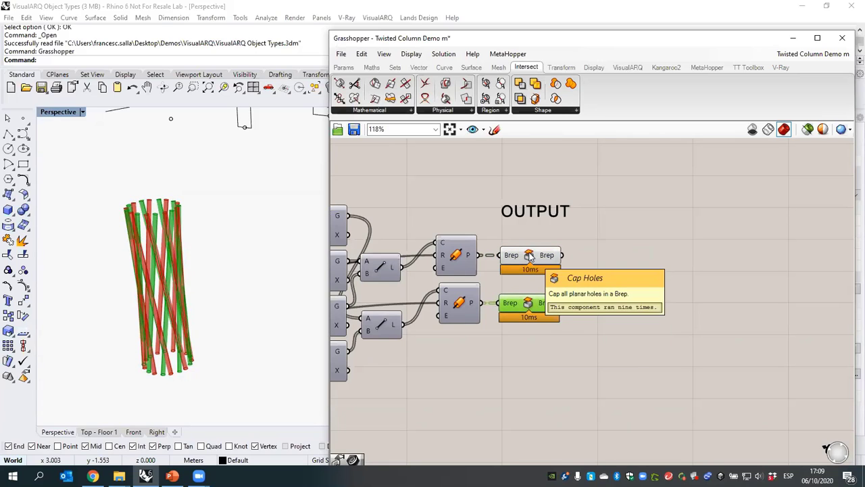
{"action": "right_click_drag", "start_coordinate": [514, 257], "coordinate": [510, 265]}
{"action": "right_click_drag", "start_coordinate": [186, 228], "coordinate": [169, 304]}
{"action": "left_click", "coordinate": [589, 304]}
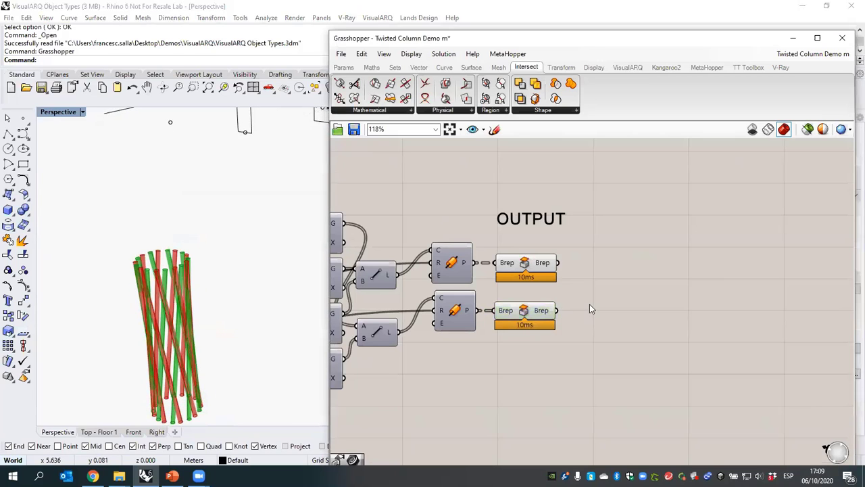
{"action": "mouse_move", "coordinate": [517, 267]}
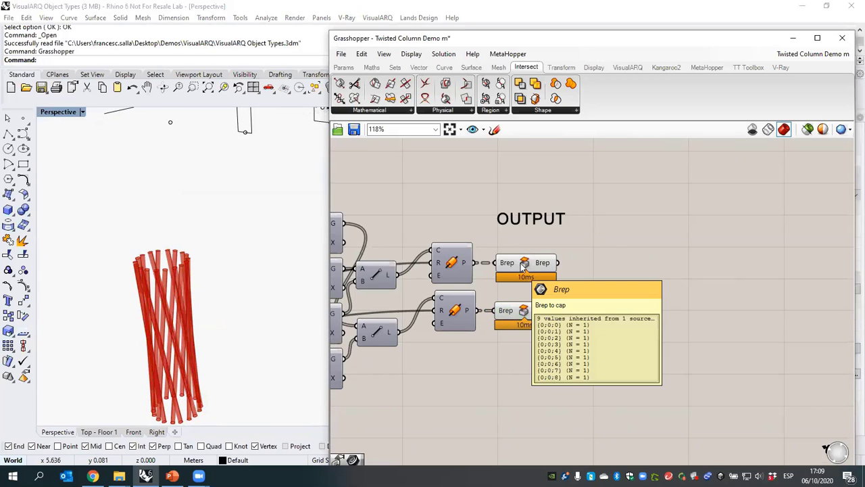
{"action": "left_click", "coordinate": [528, 263]}
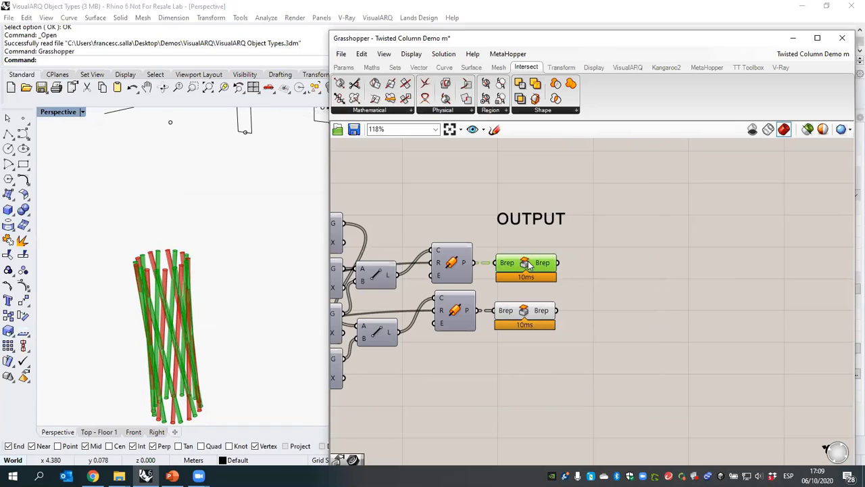
{"action": "mouse_move", "coordinate": [550, 268]}
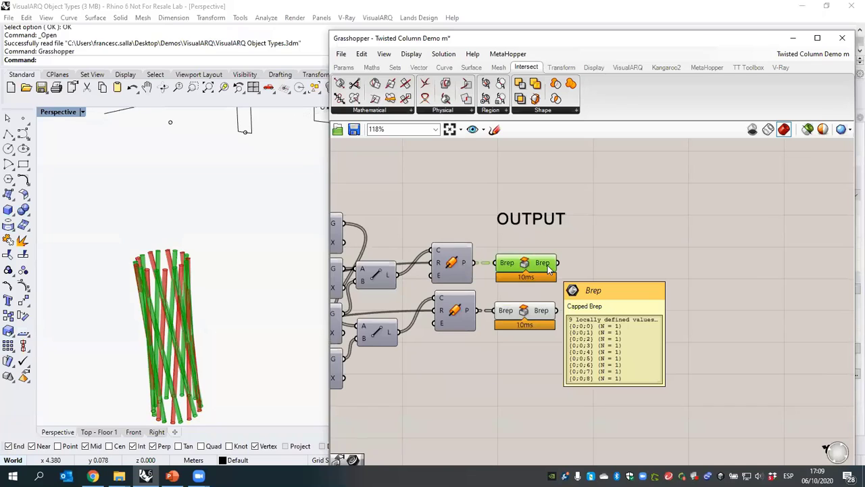
{"action": "left_click_drag", "start_coordinate": [551, 267], "coordinate": [629, 274]}
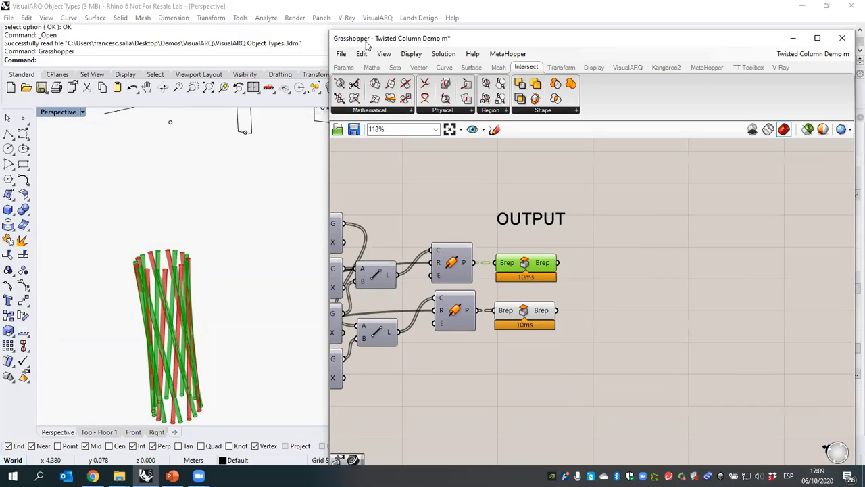
- Add a generic Geometry parameter to the canvas beside the upper Cap Holes component under OUTPUT
{"action": "left_click_drag", "start_coordinate": [368, 45], "coordinate": [350, 43]}
{"action": "left_click", "coordinate": [326, 65]}
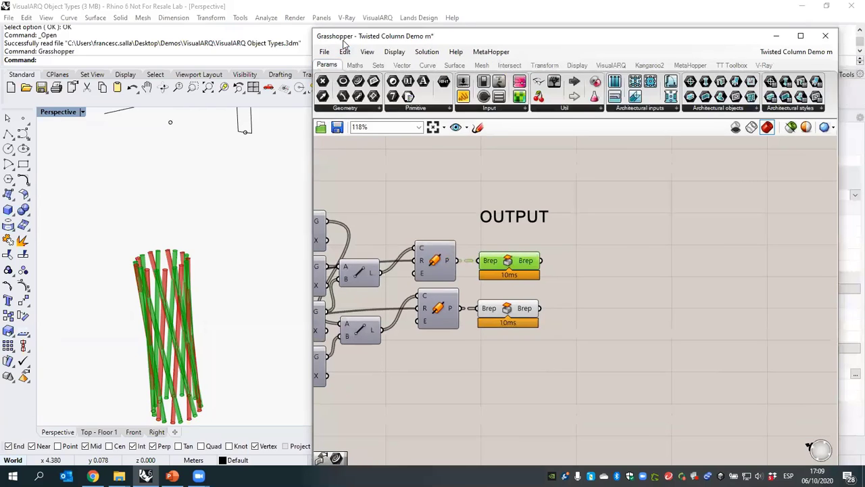
{"action": "left_click", "coordinate": [356, 110]}
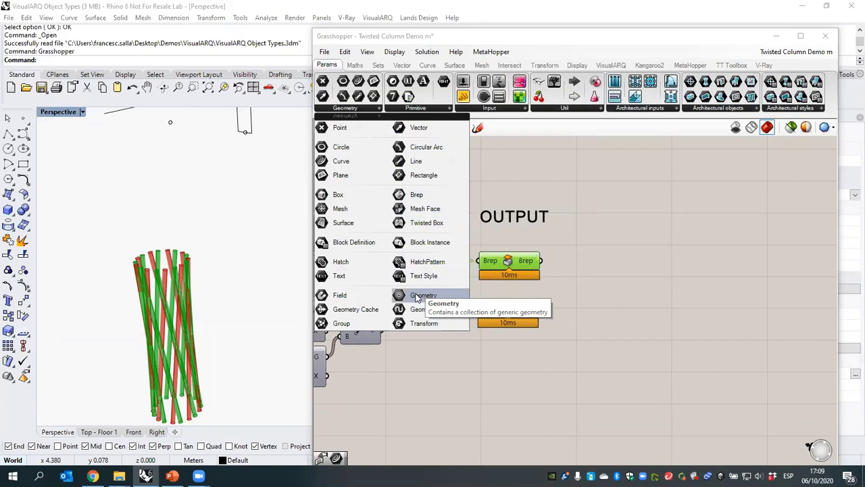
{"action": "left_click_drag", "start_coordinate": [414, 298], "coordinate": [595, 270]}
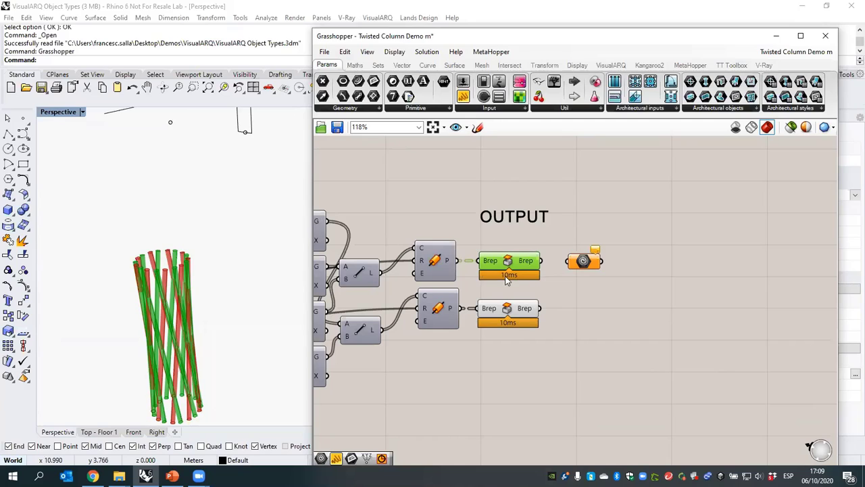
- Connect the Brep outputs of both Cap Holes components to the Geometry parameter and position it between them
{"action": "left_click_drag", "start_coordinate": [541, 261], "coordinate": [569, 261]}
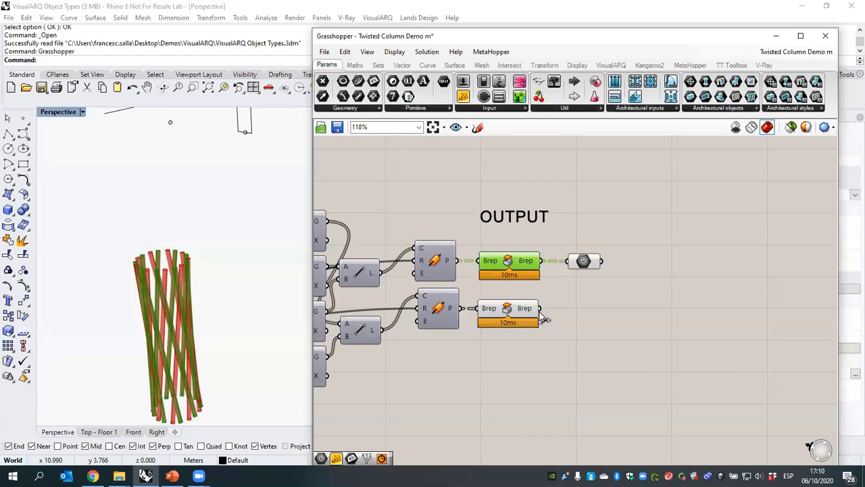
{"action": "left_click_drag", "start_coordinate": [540, 309], "coordinate": [586, 286], "text": "shift"}
{"action": "left_click", "coordinate": [575, 273]}
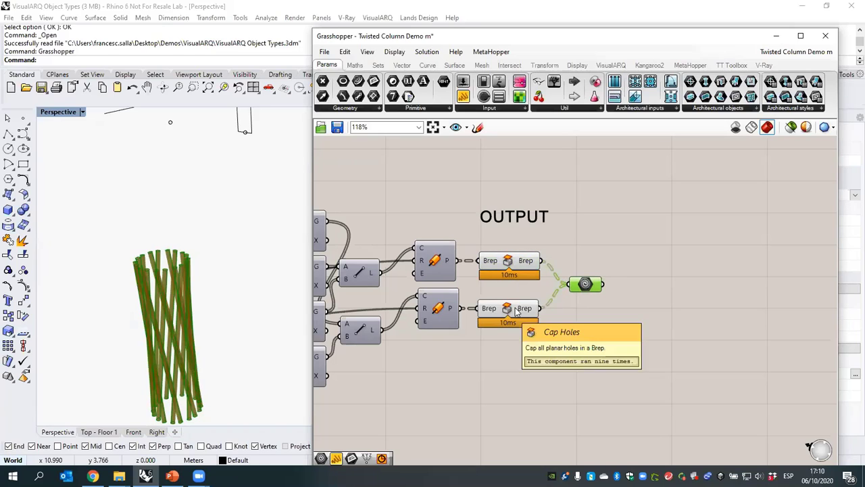
{"action": "left_click", "coordinate": [576, 297]}
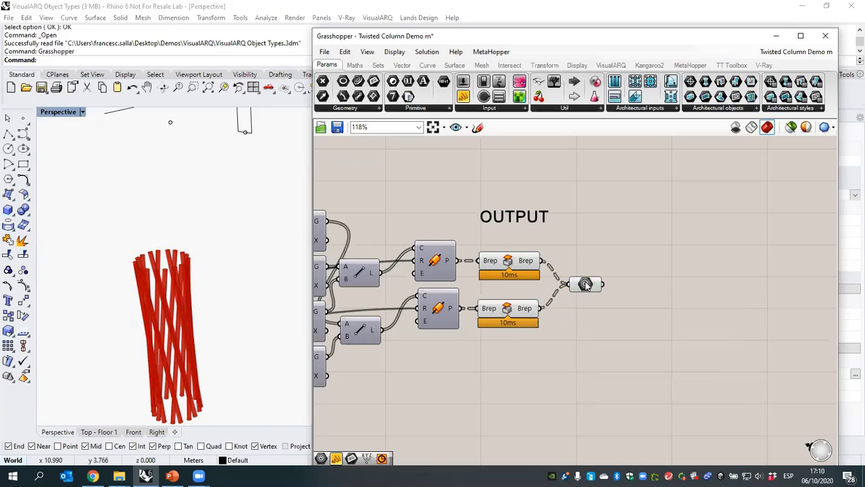
{"action": "left_click", "coordinate": [586, 284]}
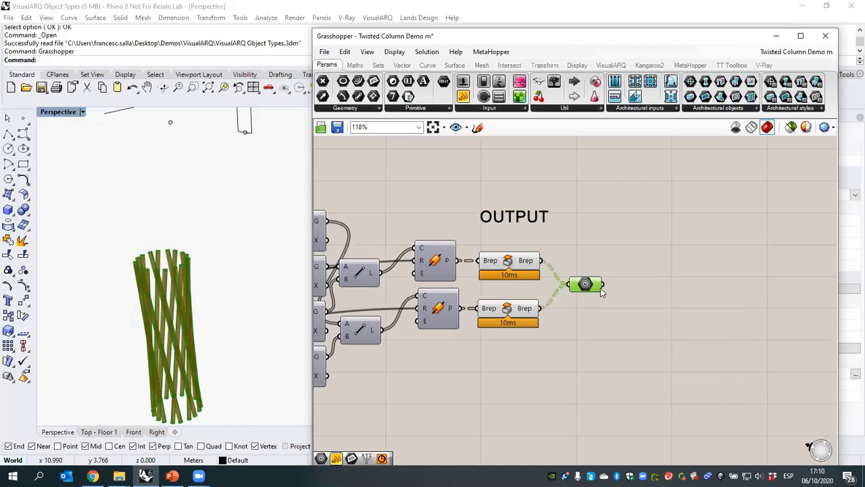
{"action": "left_click_drag", "start_coordinate": [603, 284], "coordinate": [714, 292]}
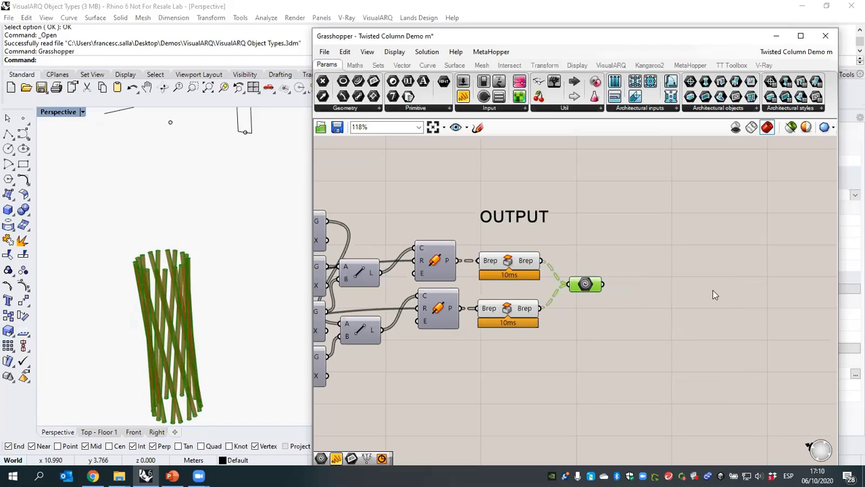
{"action": "left_click", "coordinate": [692, 336]}
- Rename the Geometry parameter as Tubes, adjust its position slightly, and save the definition
{"action": "right_click", "coordinate": [582, 288]}
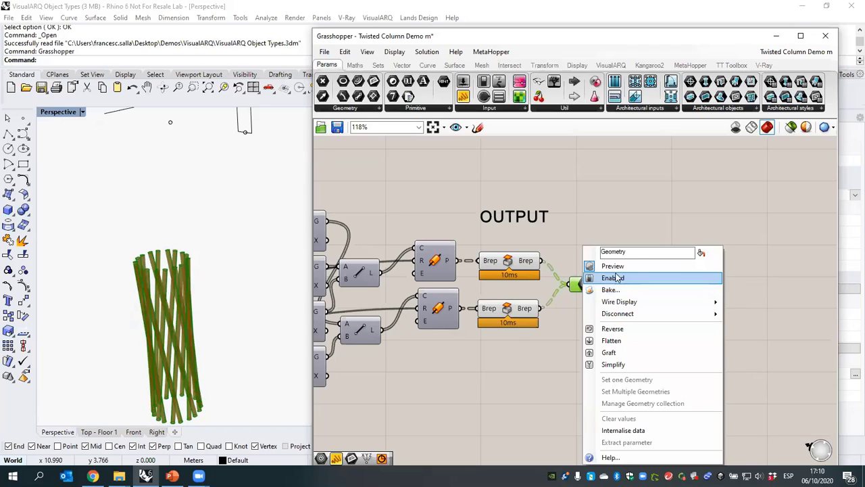
{"action": "double_click", "coordinate": [623, 252]}
{"action": "type", "text": "Tubes"}
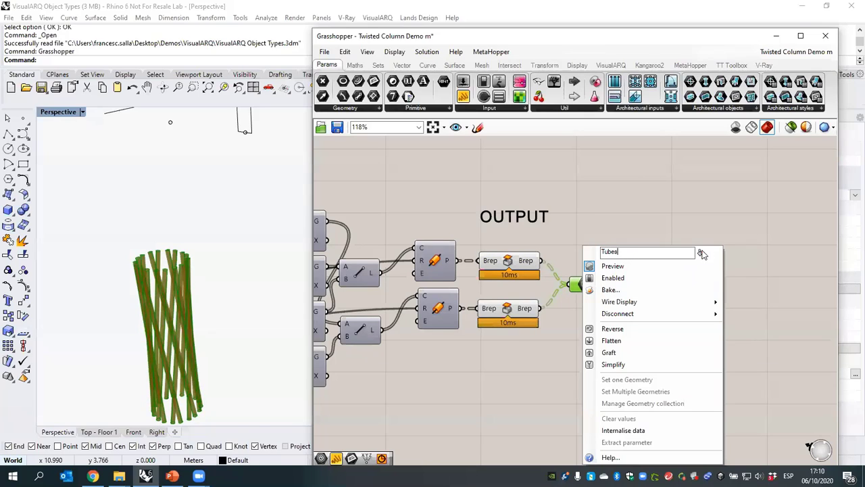
{"action": "left_click", "coordinate": [676, 207]}
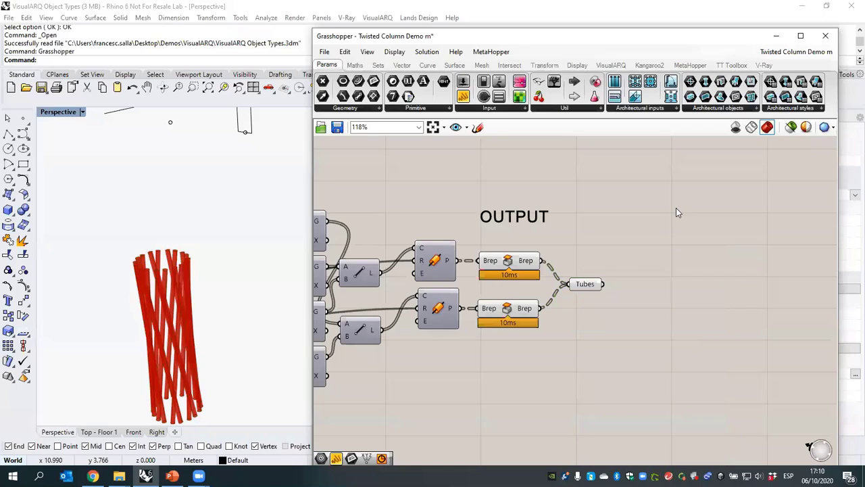
{"action": "left_click", "coordinate": [586, 285]}
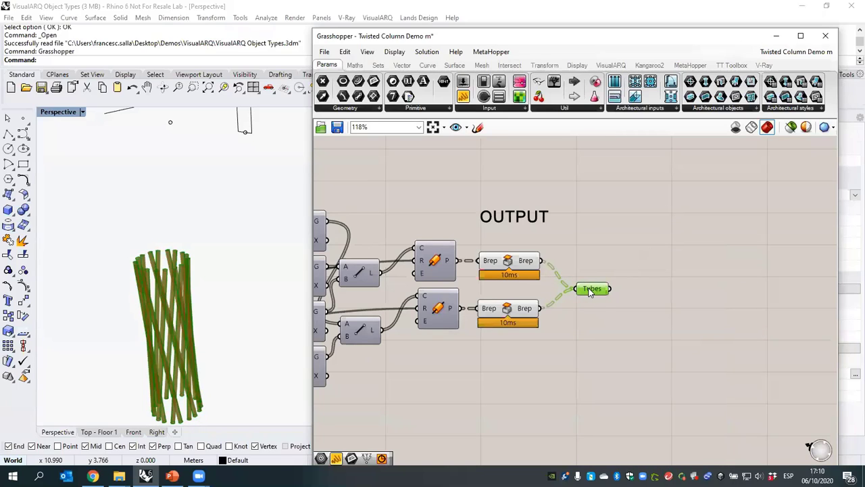
{"action": "left_click_drag", "start_coordinate": [590, 287], "coordinate": [592, 291]}
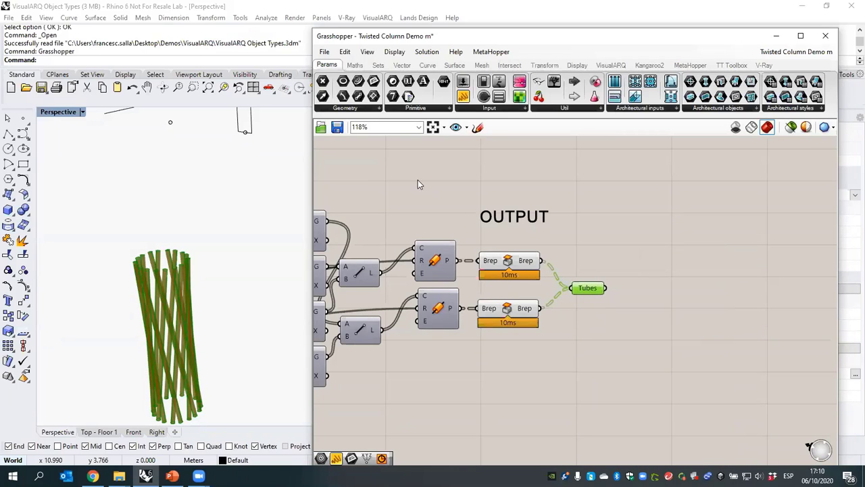
{"action": "left_click", "coordinate": [340, 128]}
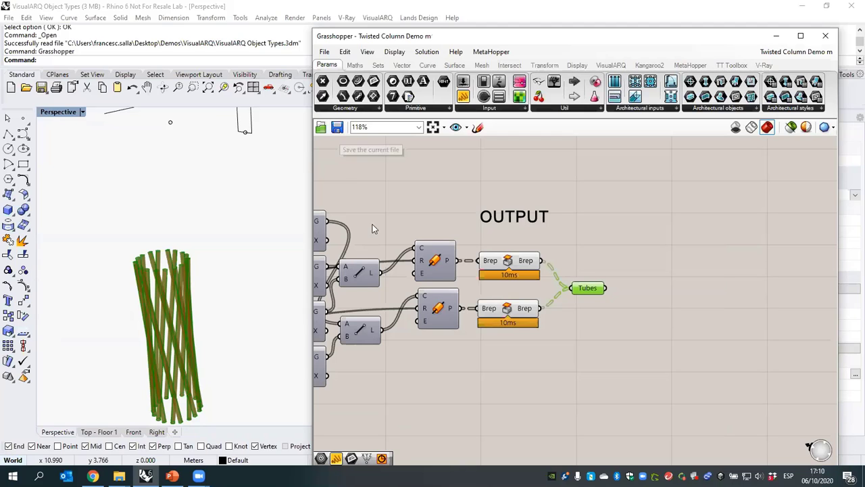
- Review the named input sliders of the twisted column definition and close the Grasshopper window
{"action": "right_click_drag", "start_coordinate": [379, 215], "coordinate": [506, 224]}
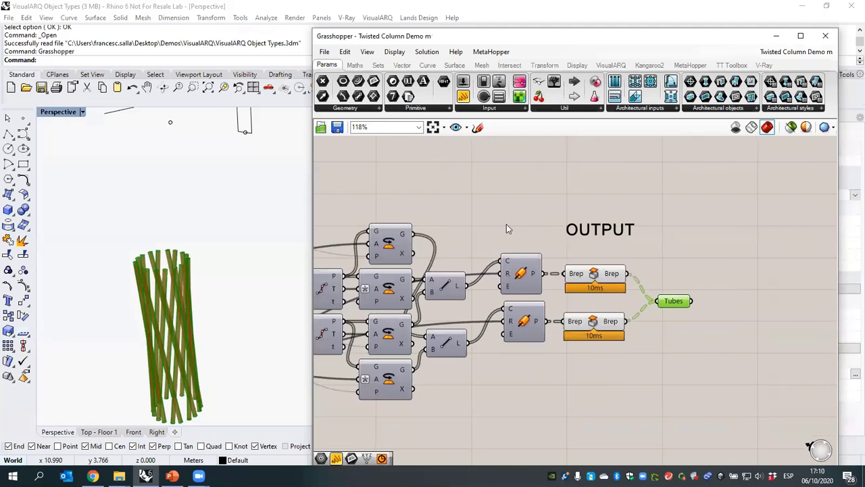
{"action": "scroll", "coordinate": [506, 224], "scroll_direction": "down", "scroll_amount": 3}
{"action": "right_click_drag", "start_coordinate": [324, 264], "coordinate": [470, 270]}
{"action": "scroll", "coordinate": [466, 274], "scroll_direction": "up", "scroll_amount": 4}
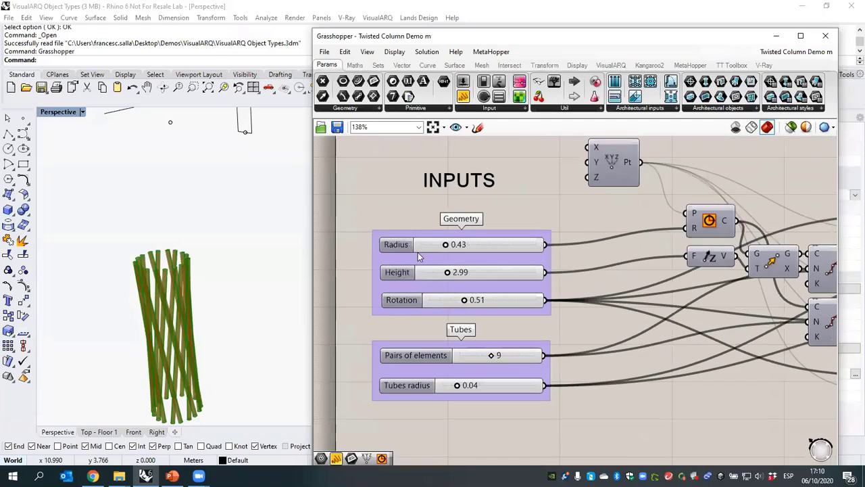
{"action": "left_click", "coordinate": [398, 246]}
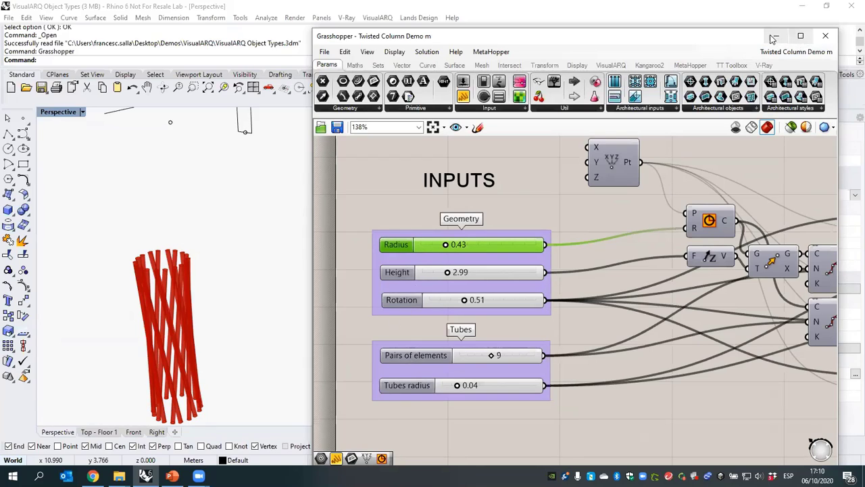
{"action": "left_click", "coordinate": [825, 37]}
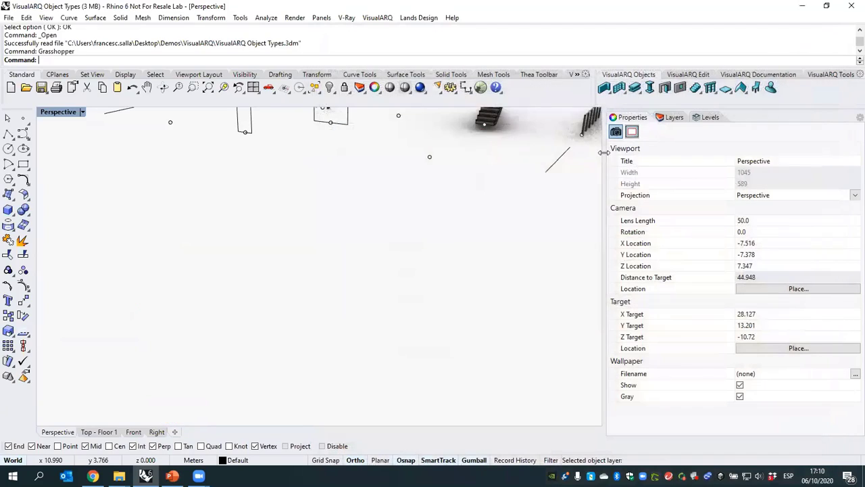
- Open the VisualARQ column styles and start creating a new Grasshopper style
{"action": "scroll", "coordinate": [373, 327], "scroll_direction": "up", "scroll_amount": 3}
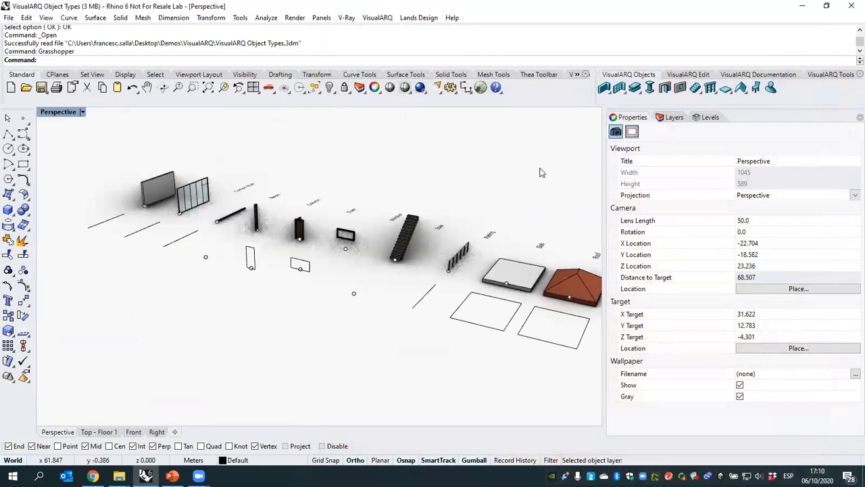
{"action": "right_click", "coordinate": [649, 88]}
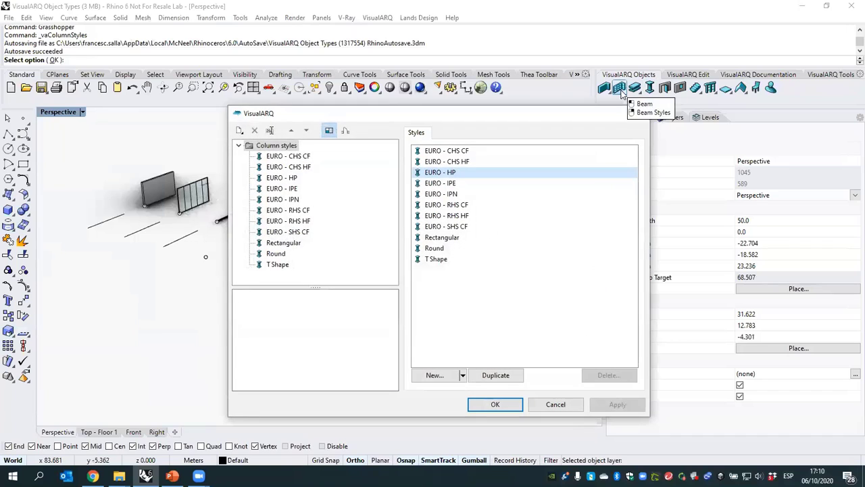
{"action": "left_click", "coordinate": [463, 375]}
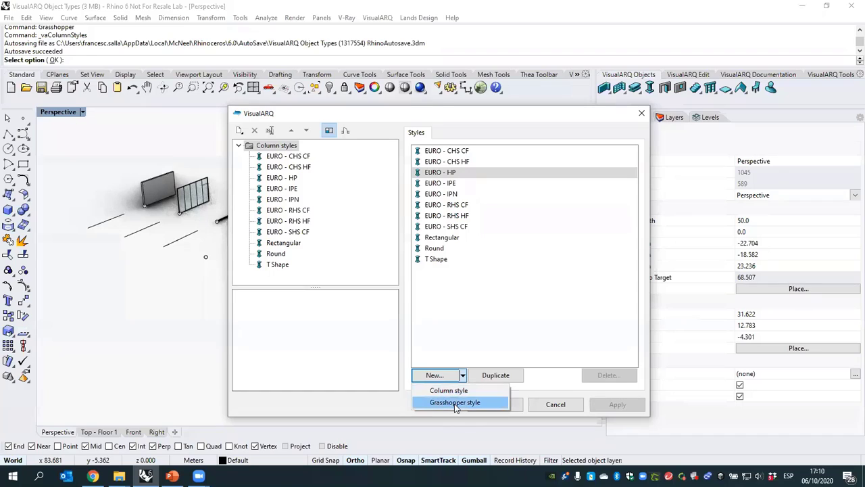
{"action": "left_click", "coordinate": [451, 403]}
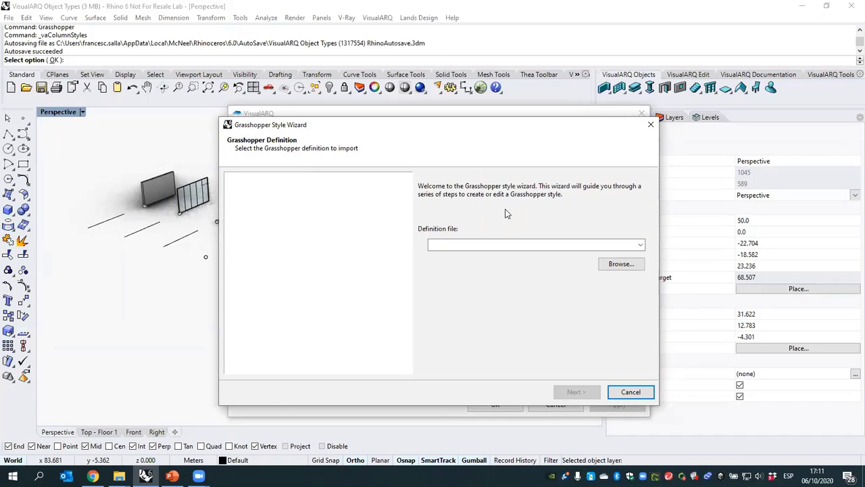
- Load the Twisted Column Demo m definition from the VA Styles Webinar folder and proceed to the style configuration
{"action": "left_click", "coordinate": [609, 265]}
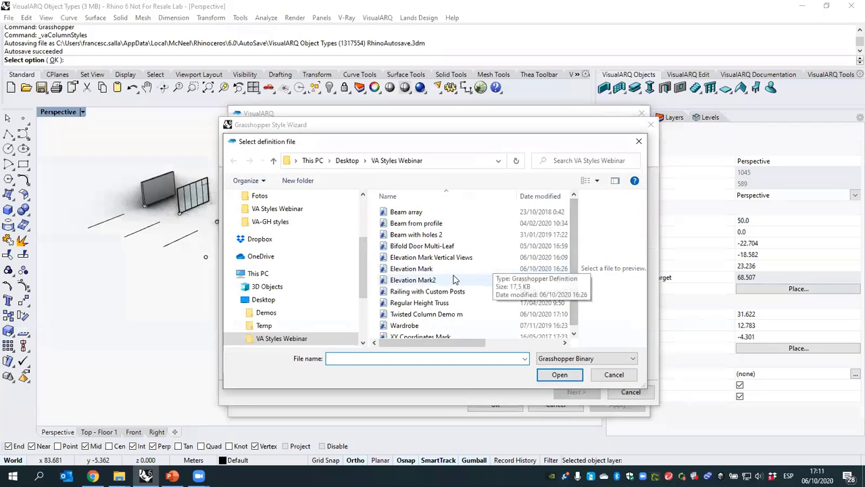
{"action": "scroll", "coordinate": [447, 297], "scroll_direction": "down", "scroll_amount": 1}
{"action": "left_click", "coordinate": [440, 308]}
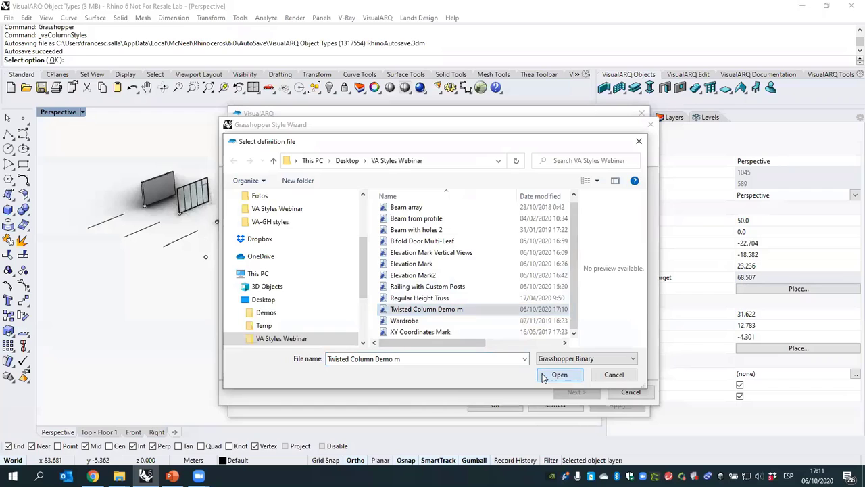
{"action": "left_click", "coordinate": [553, 376]}
{"action": "left_click", "coordinate": [577, 393]}
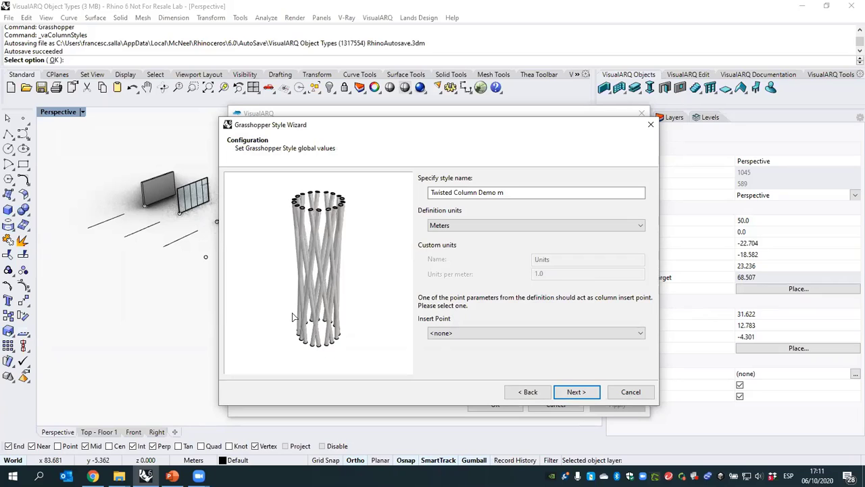
- Name the style Twisted Column, keep its insert point set to <none>, and proceed to the geometry settings
{"action": "left_click_drag", "start_coordinate": [479, 192], "coordinate": [530, 194]}
{"action": "key", "text": "BackSpace"}
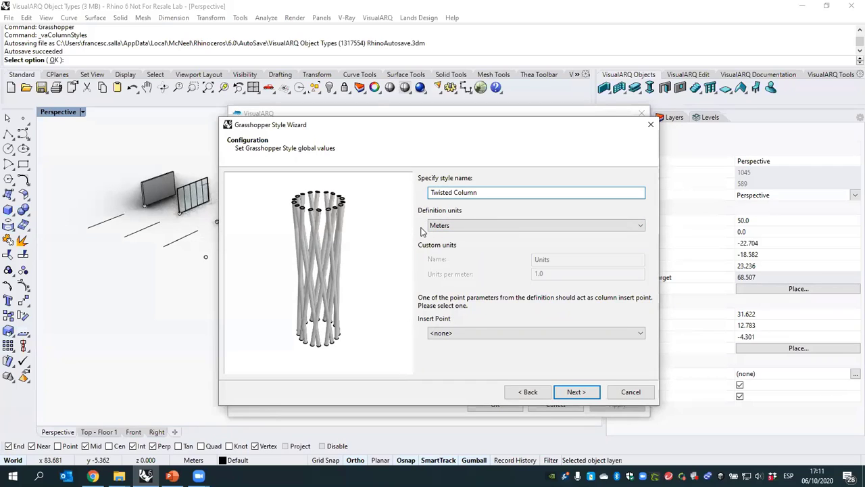
{"action": "left_click", "coordinate": [452, 332]}
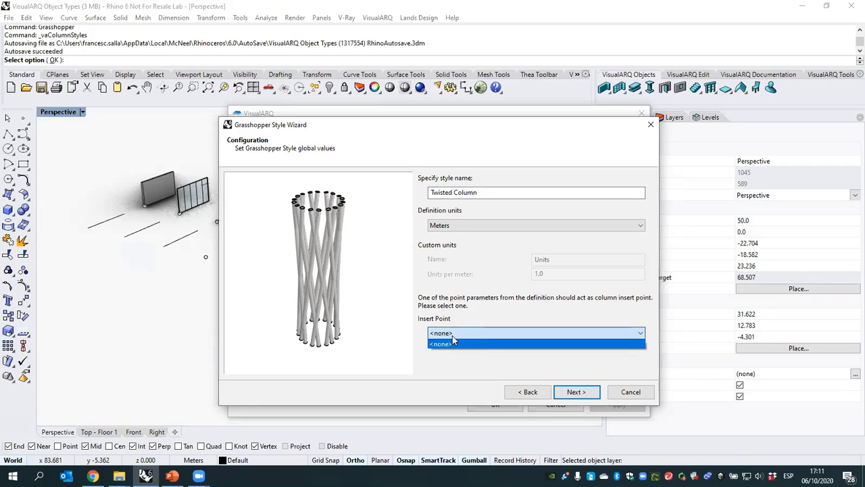
{"action": "left_click", "coordinate": [452, 335]}
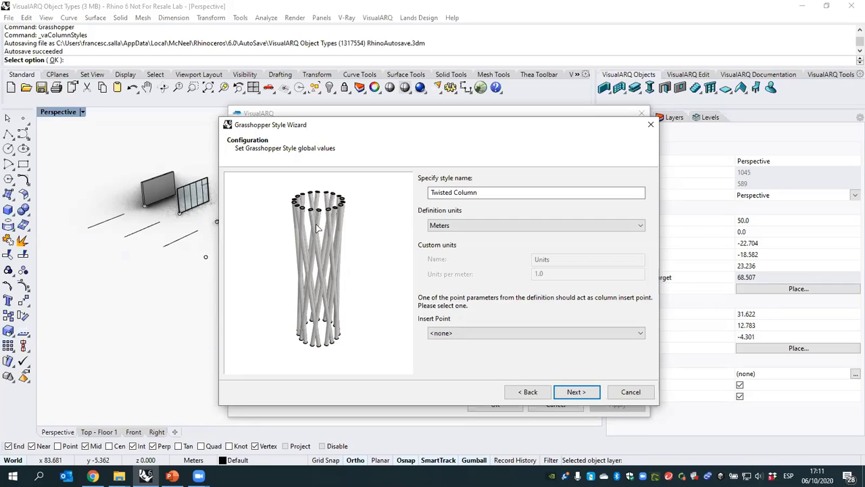
{"action": "left_click", "coordinate": [463, 330]}
{"action": "left_click", "coordinate": [459, 339]}
{"action": "left_click_drag", "start_coordinate": [322, 329], "coordinate": [320, 331]}
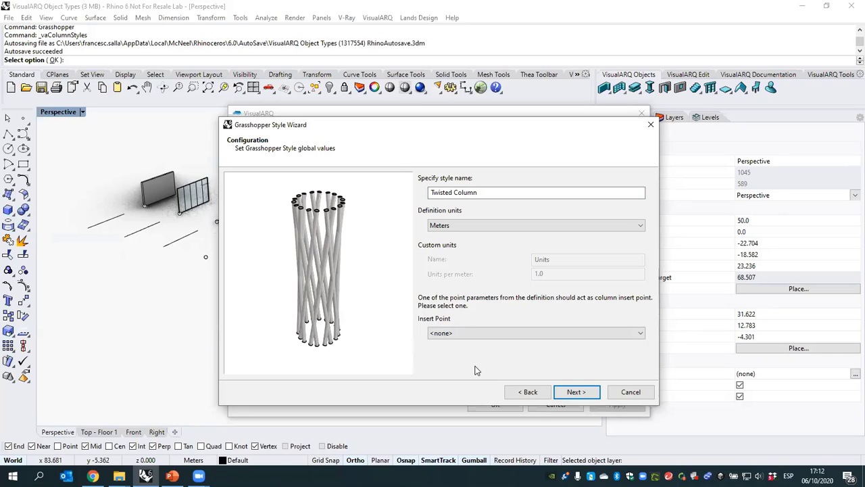
{"action": "left_click", "coordinate": [576, 393]}
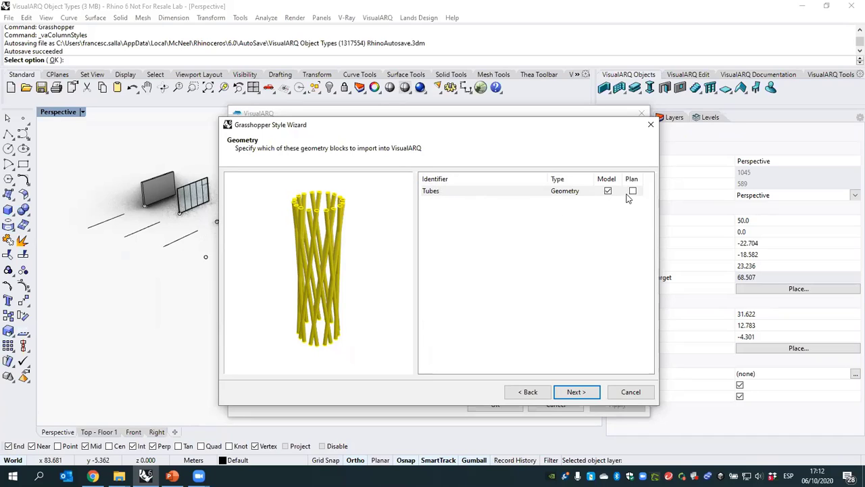
- Accept Tubes as model geometry and make the Height, Pairs of elements, Radius and Rotation parameters editable by Object
{"action": "left_click", "coordinate": [575, 392]}
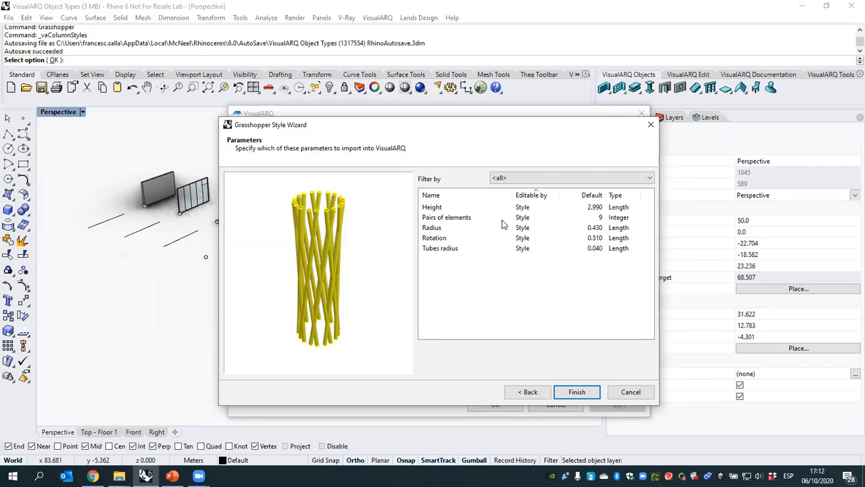
{"action": "left_click", "coordinate": [522, 208]}
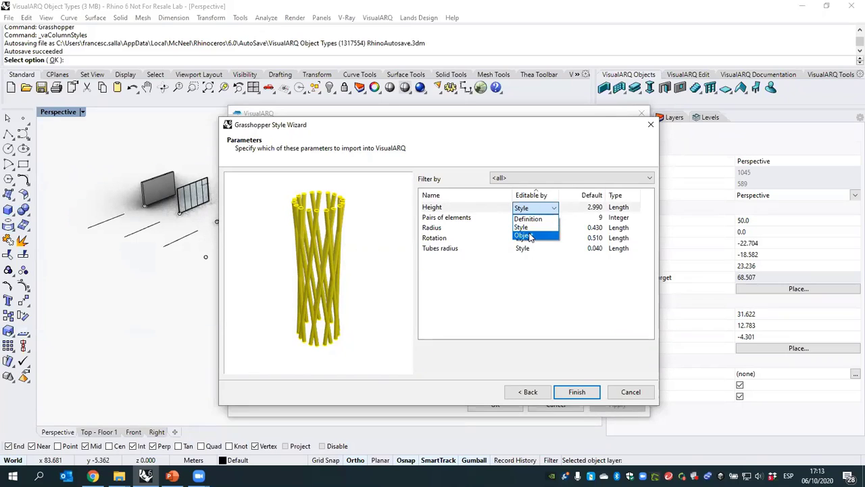
{"action": "left_click", "coordinate": [524, 235]}
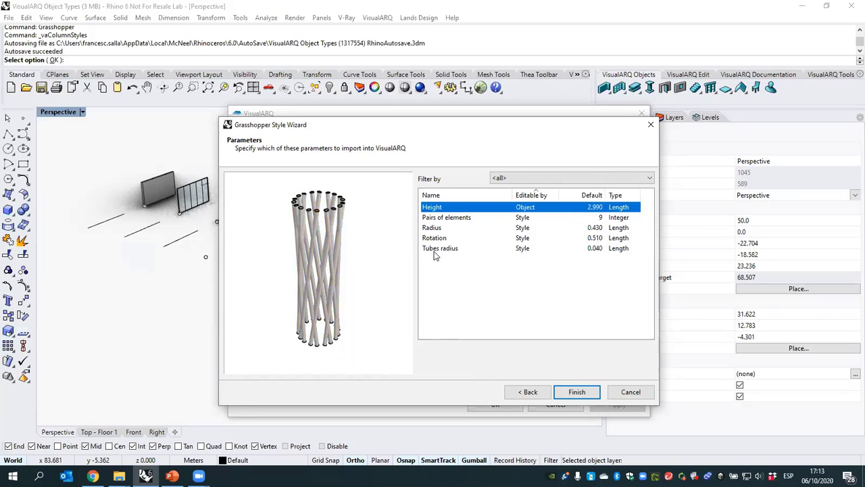
{"action": "left_click", "coordinate": [437, 218]}
{"action": "left_click", "coordinate": [438, 238], "text": "shift"}
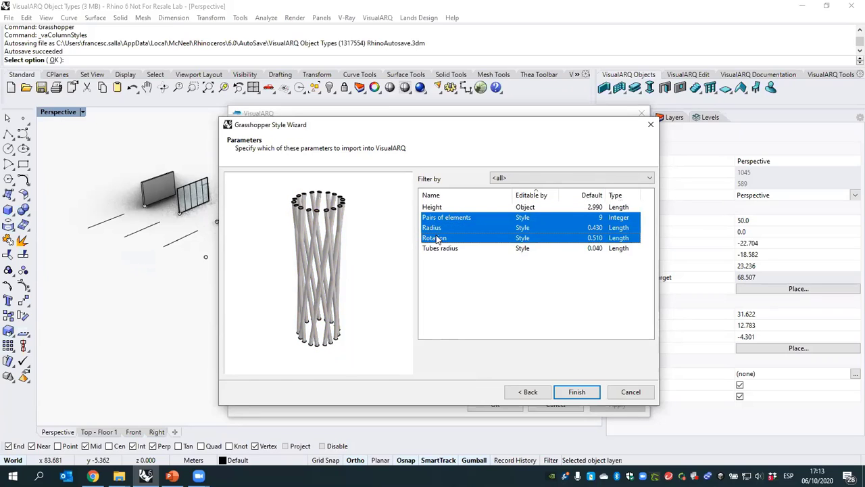
{"action": "left_click", "coordinate": [521, 240]}
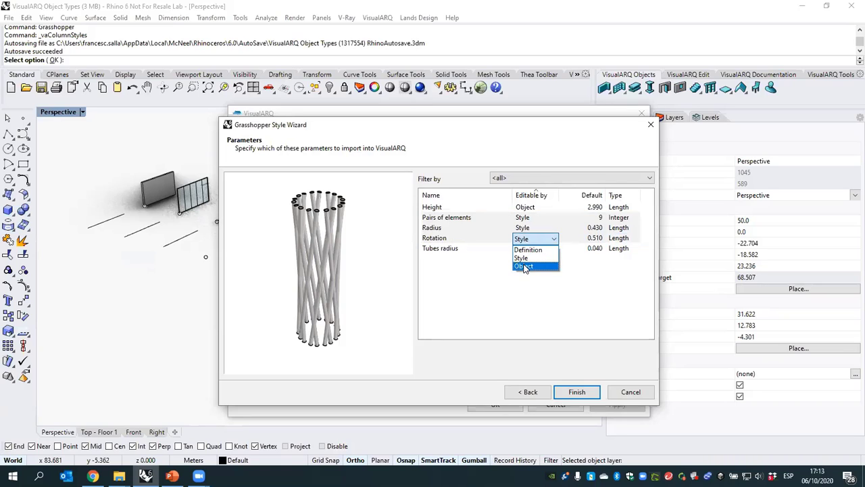
{"action": "left_click", "coordinate": [524, 266]}
{"action": "left_click", "coordinate": [522, 282]}
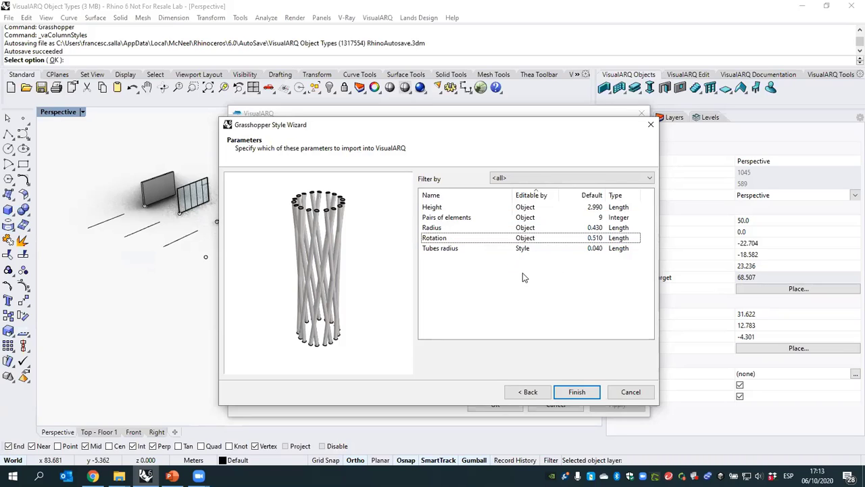
- Filter the style parameters by the Geometry and Tubes groups to review each one, and show all parameters again
{"action": "left_click", "coordinate": [535, 180]}
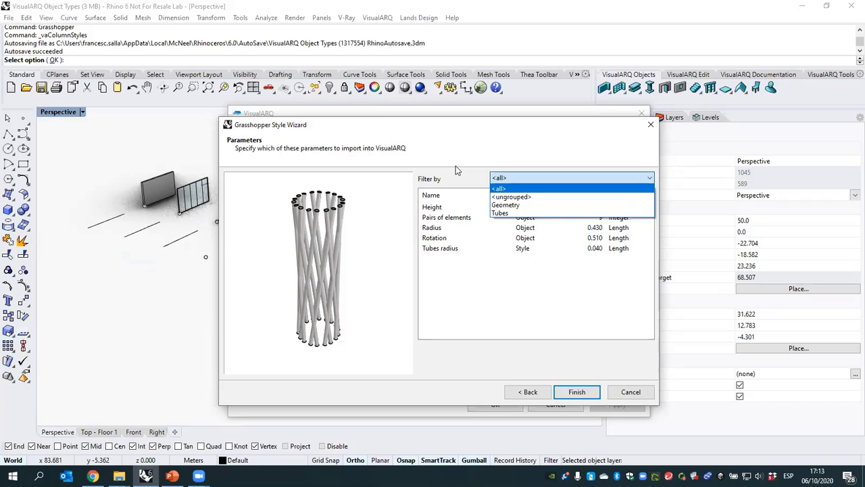
{"action": "left_click", "coordinate": [514, 206]}
{"action": "left_click", "coordinate": [517, 178]}
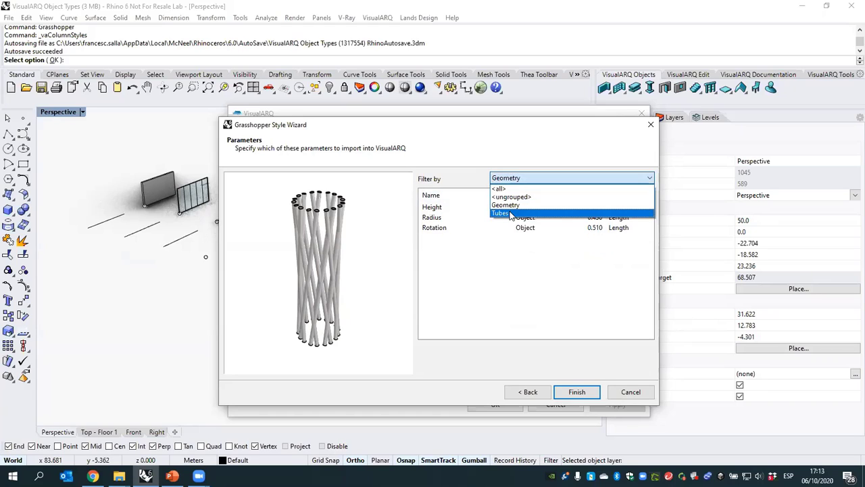
{"action": "left_click", "coordinate": [512, 213]}
{"action": "left_click", "coordinate": [512, 180]}
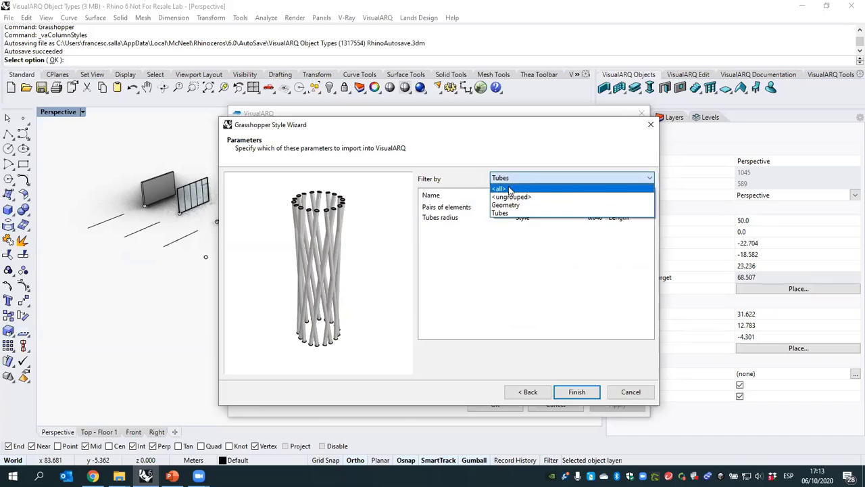
{"action": "left_click", "coordinate": [504, 187]}
{"action": "left_click", "coordinate": [518, 178]}
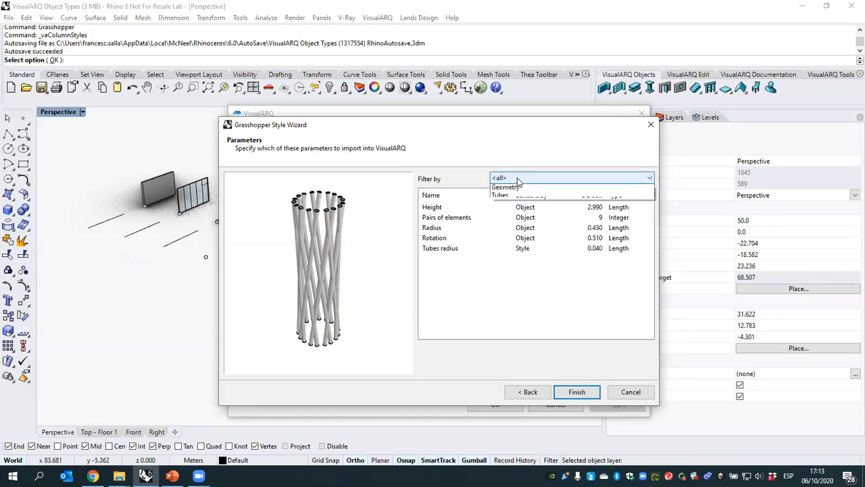
{"action": "left_click", "coordinate": [517, 177]}
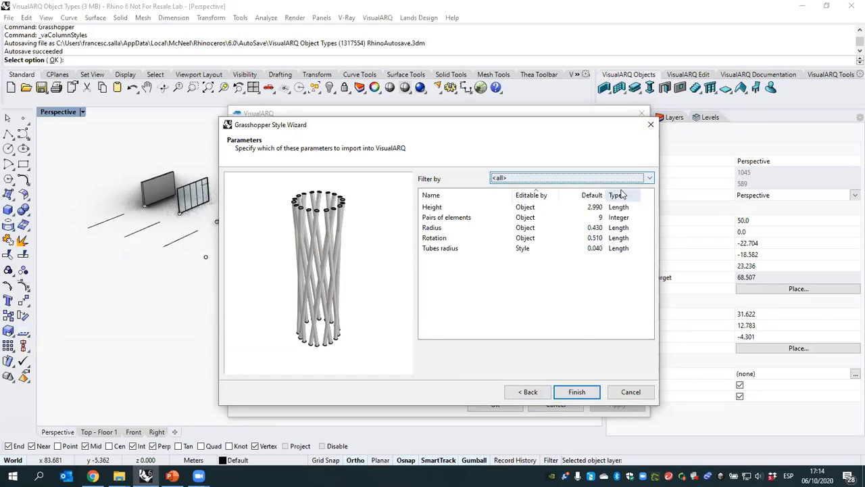
- Finish the Grasshopper style wizard and accept the new Twisted Column style in the column styles
{"action": "left_click", "coordinate": [571, 393]}
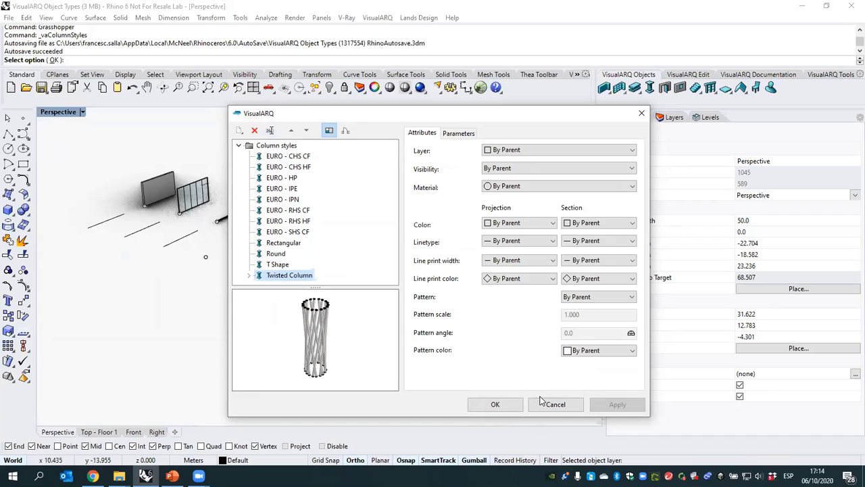
{"action": "left_click", "coordinate": [495, 405]}
- Insert a column with the Twisted Column style in the empty area in front of the sample objects
{"action": "left_click", "coordinate": [650, 88]}
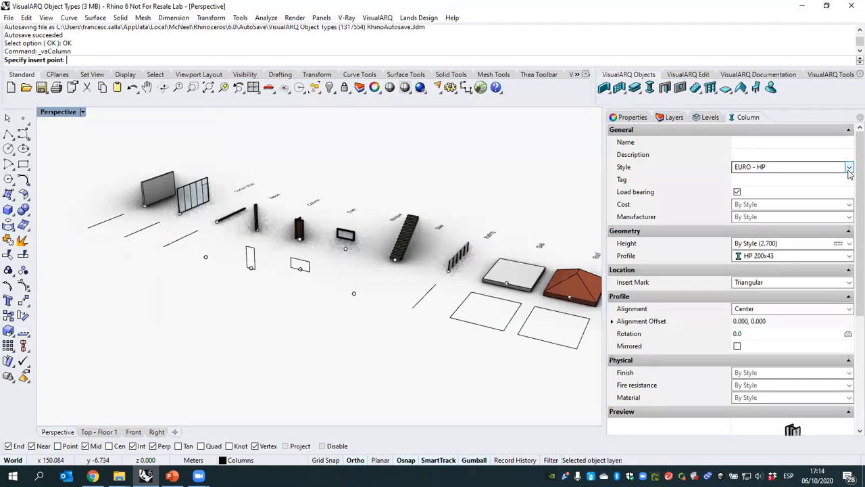
{"action": "left_click", "coordinate": [850, 168]}
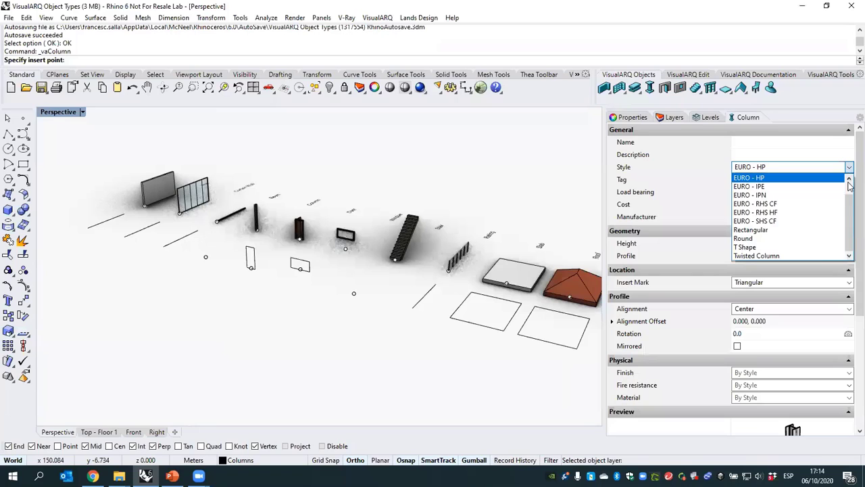
{"action": "scroll", "coordinate": [849, 195], "scroll_direction": "up", "scroll_amount": 1}
{"action": "scroll", "coordinate": [850, 195], "scroll_direction": "down", "scroll_amount": 1}
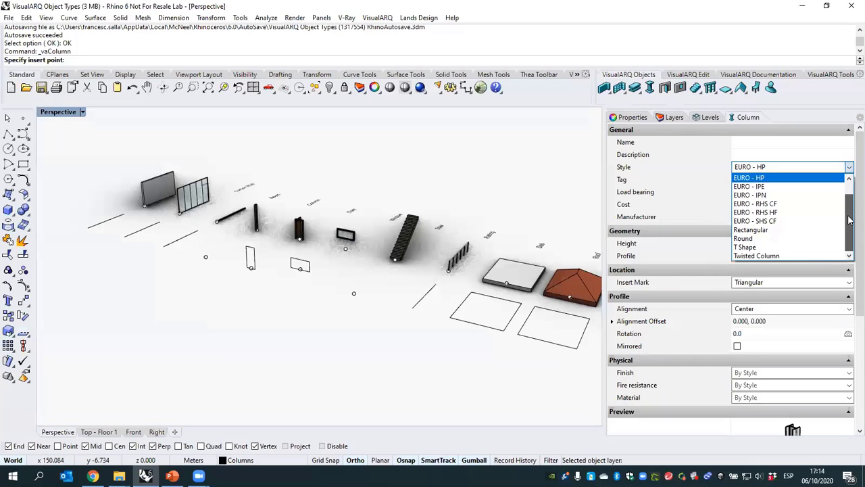
{"action": "left_click", "coordinate": [756, 255]}
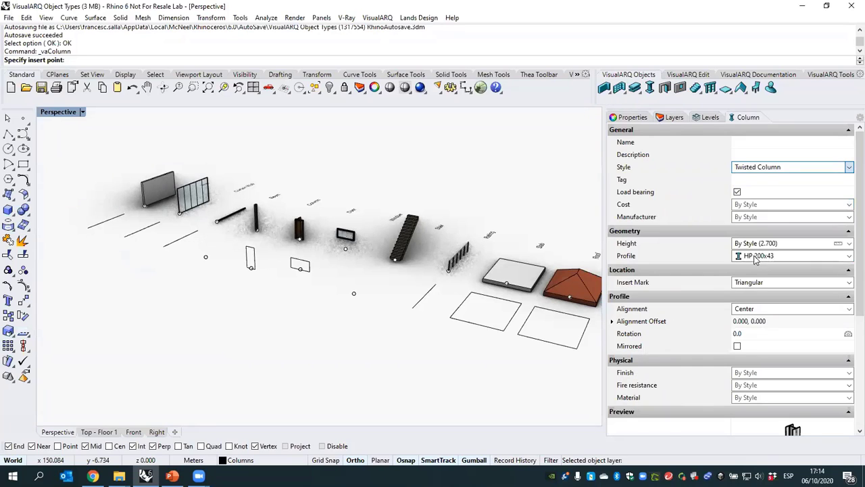
{"action": "scroll", "coordinate": [155, 338], "scroll_direction": "up", "scroll_amount": 2}
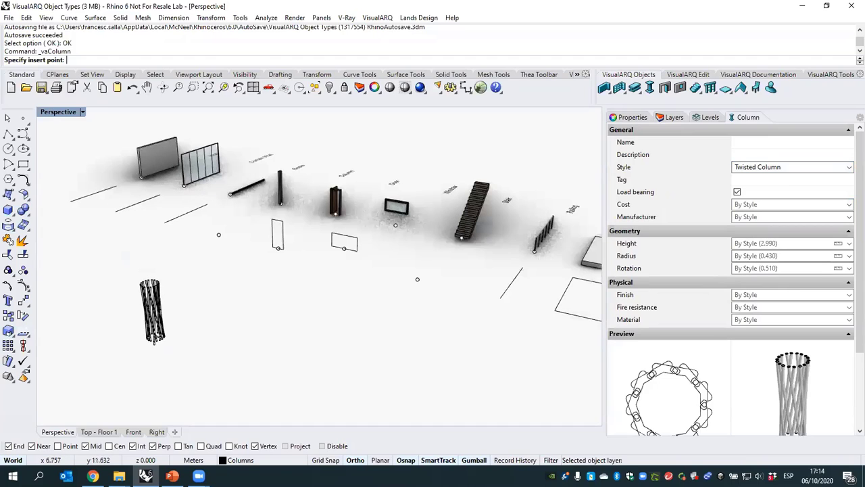
{"action": "left_click", "coordinate": [154, 338]}
{"action": "left_click", "coordinate": [201, 352]}
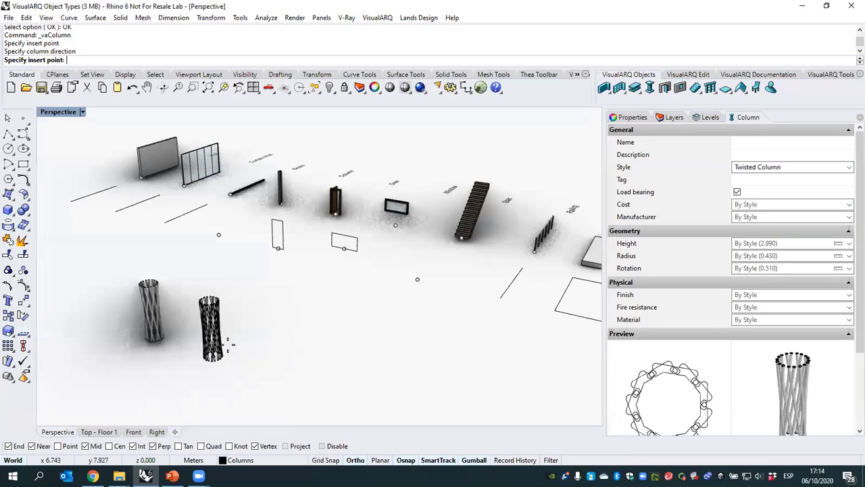
- Insert a second twisted column beside the first one, with a height of 4 and a radius of 1
{"action": "right_click_drag", "start_coordinate": [230, 357], "coordinate": [235, 356]}
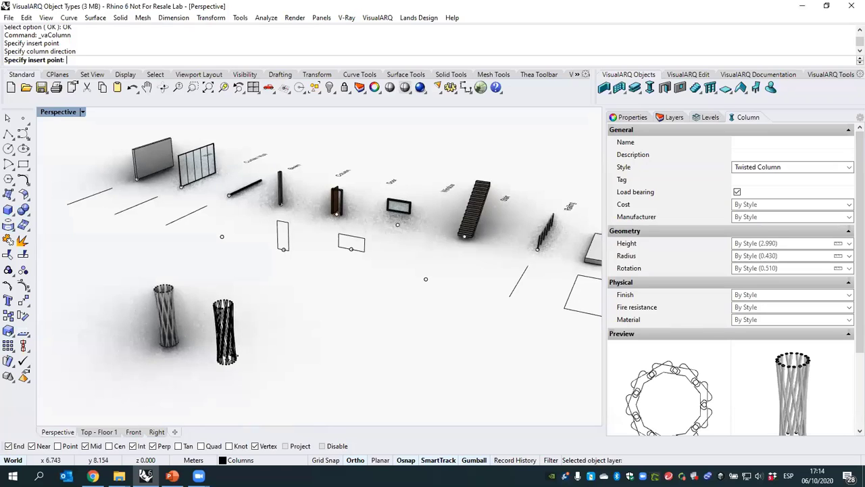
{"action": "right_click_drag", "start_coordinate": [234, 354], "coordinate": [233, 356]}
{"action": "left_click", "coordinate": [235, 356]}
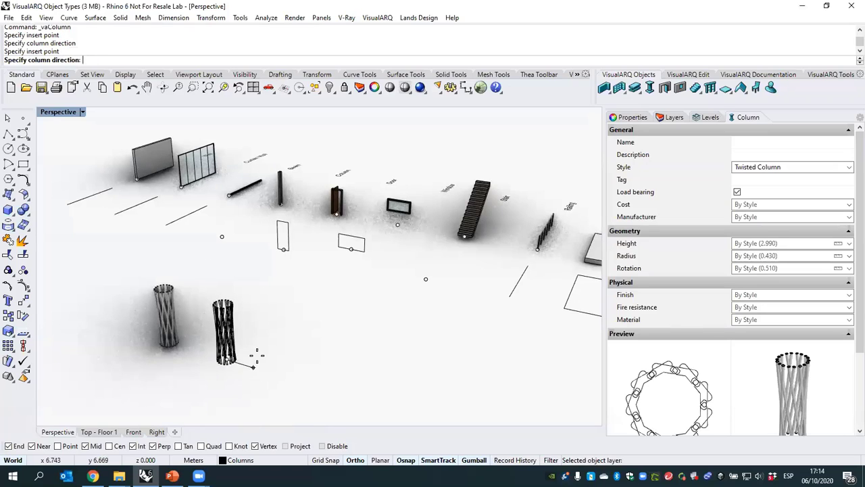
{"action": "left_click", "coordinate": [782, 248]}
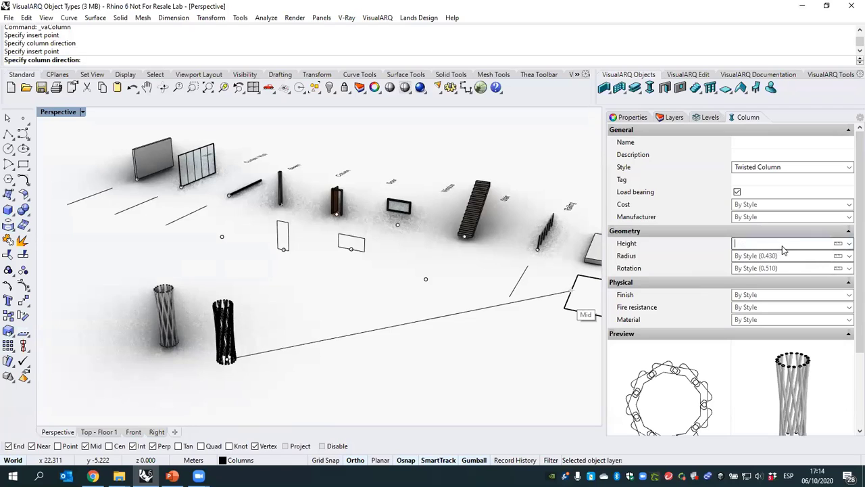
{"action": "key", "text": "Return"}
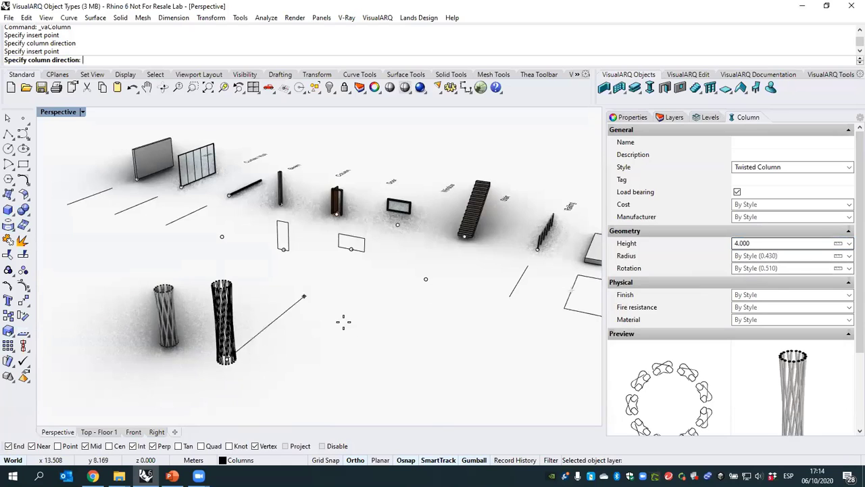
{"action": "left_click", "coordinate": [783, 255]}
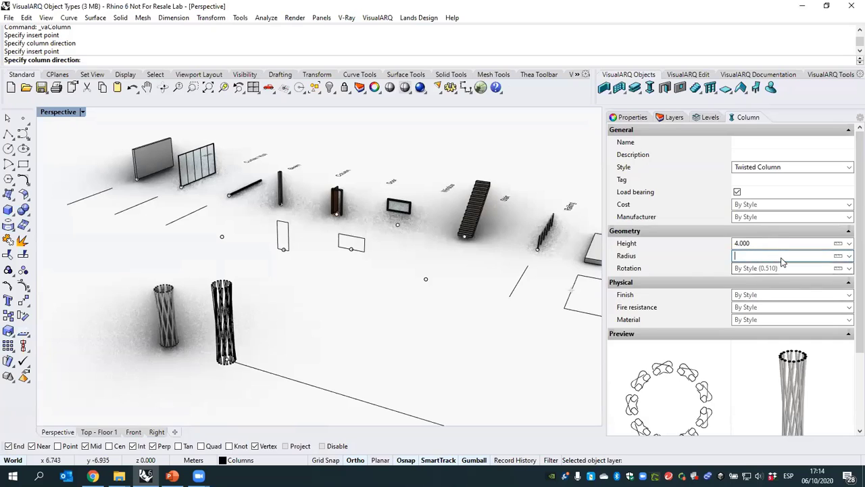
{"action": "type", "text": "1"}
{"action": "key", "text": "Return"}
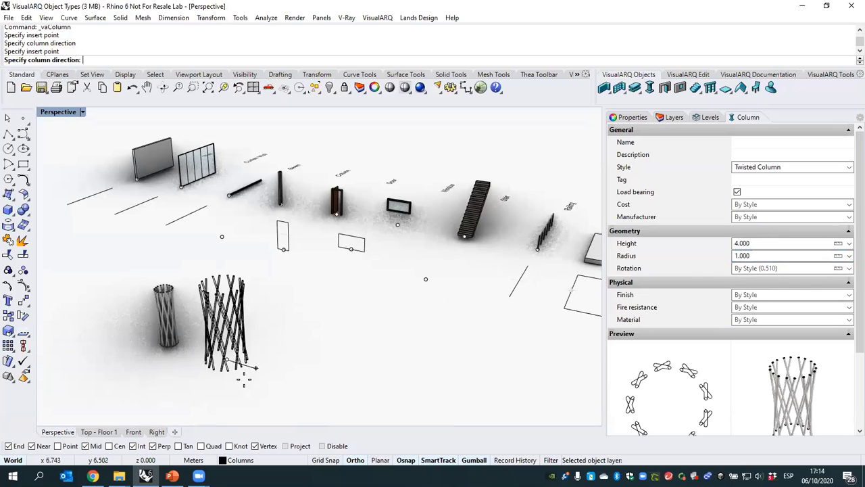
{"action": "left_click", "coordinate": [246, 371]}
- Insert a third twisted column beside the second one, with a radius of 0.4 and 4 pairs of elements
{"action": "left_click", "coordinate": [295, 381]}
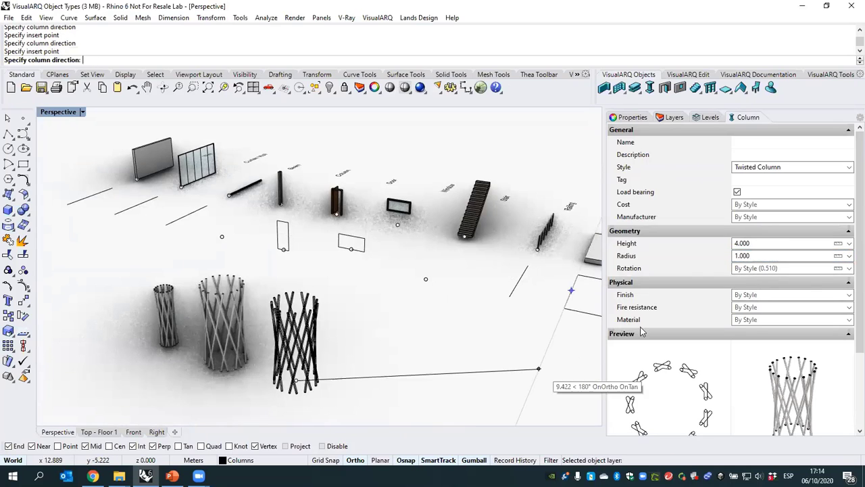
{"action": "left_click", "coordinate": [758, 255]}
{"action": "key", "text": "BackSpace"}
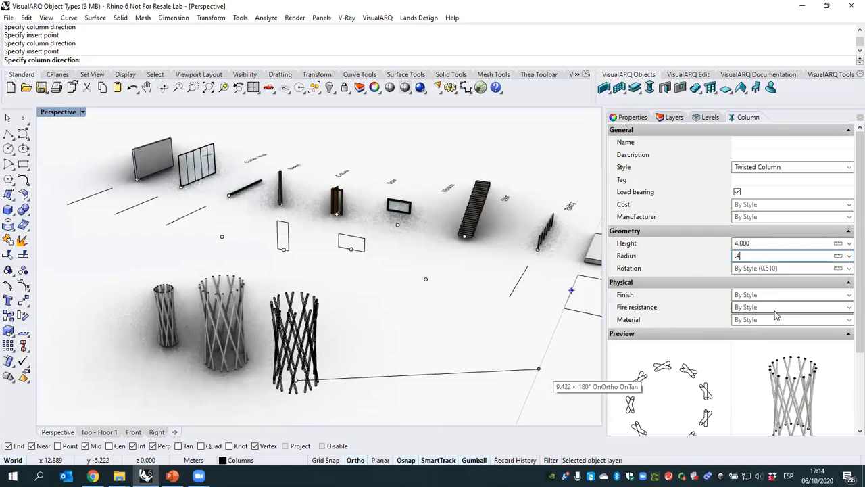
{"action": "key", "text": "Return"}
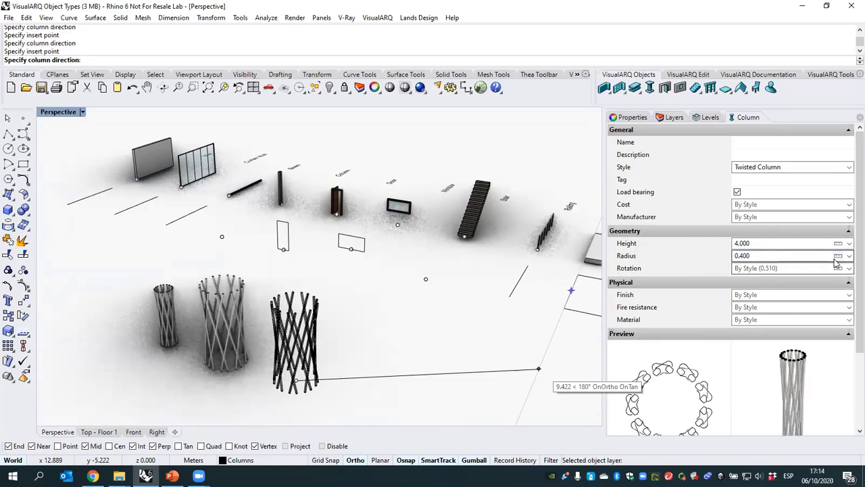
{"action": "scroll", "coordinate": [850, 354], "scroll_direction": "down", "scroll_amount": 2}
{"action": "scroll", "coordinate": [851, 354], "scroll_direction": "down", "scroll_amount": 1}
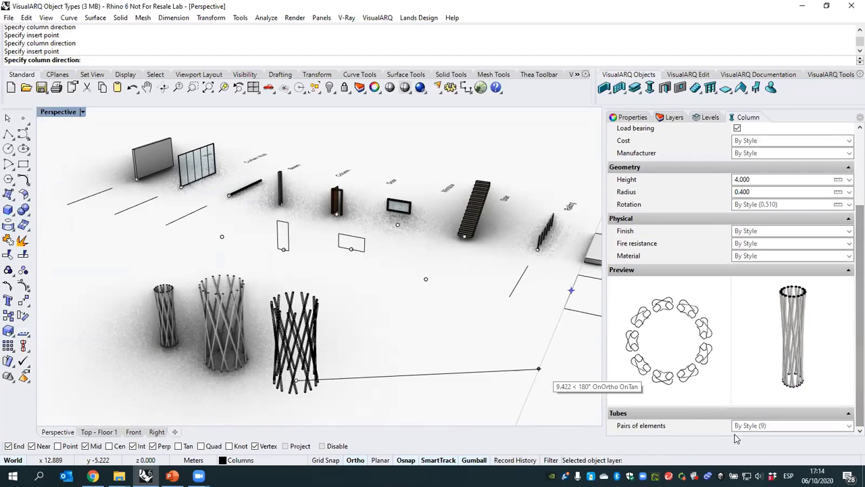
{"action": "left_click", "coordinate": [766, 426]}
{"action": "type", "text": "4"}
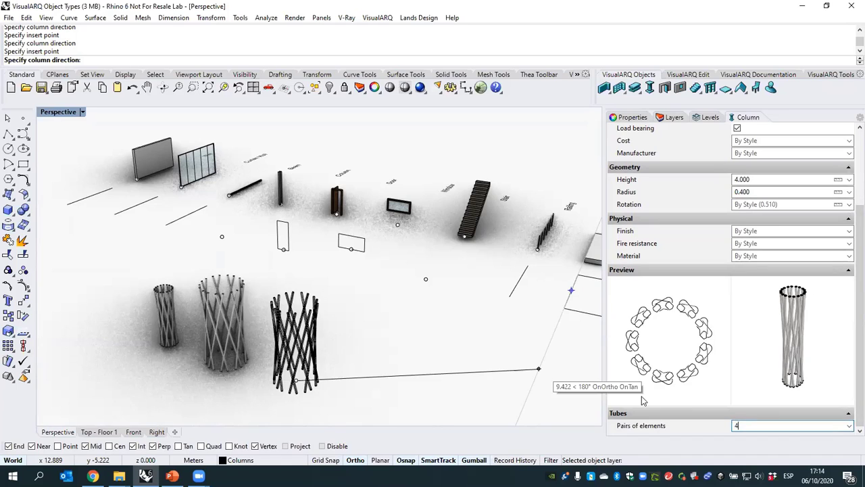
{"action": "key", "text": "Return"}
{"action": "left_click", "coordinate": [346, 369]}
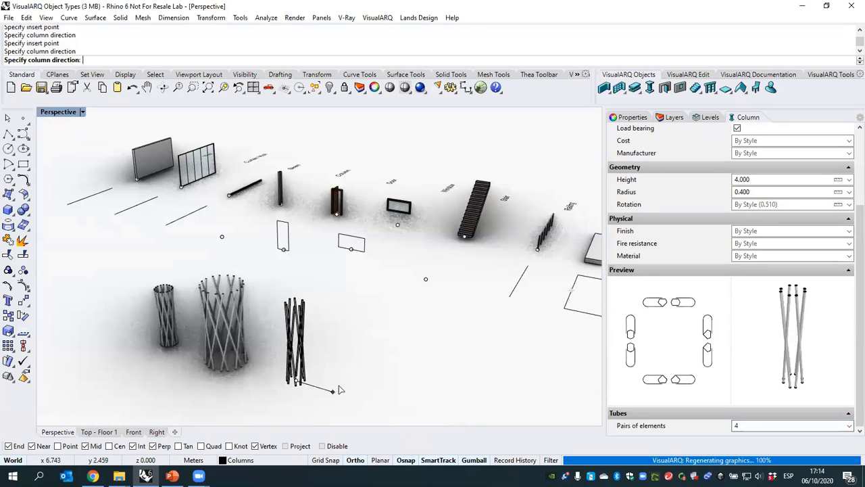
{"action": "right_click", "coordinate": [348, 368]}
{"action": "mouse_move", "coordinate": [348, 368]}
{"action": "right_mouse_down"}
{"action": "mouse_move", "coordinate": [355, 345]}
{"action": "mouse_move", "coordinate": [355, 357]}
{"action": "right_mouse_up"}
- Set the third twisted column's pairs of elements to 6 and its height to 5
{"action": "left_click", "coordinate": [221, 320]}
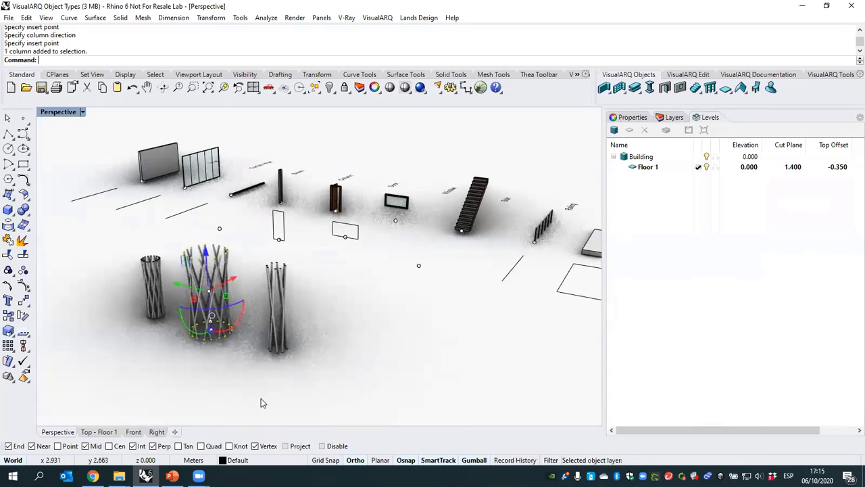
{"action": "left_click", "coordinate": [300, 364]}
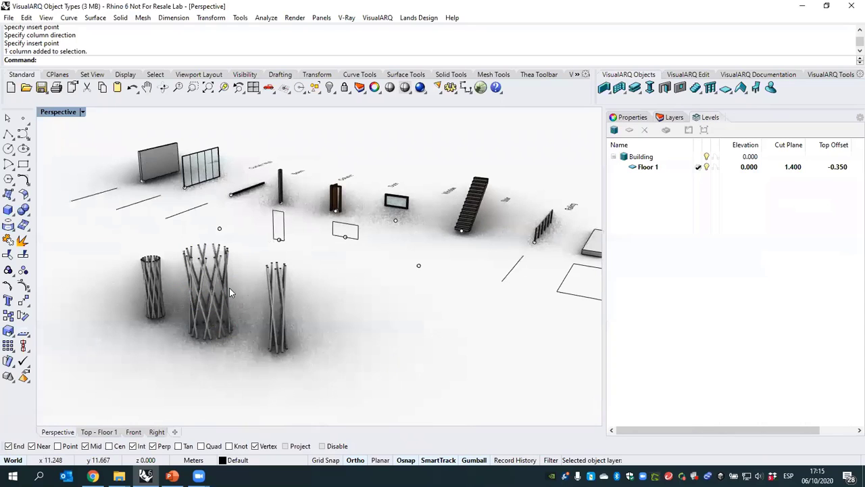
{"action": "left_click", "coordinate": [276, 303]}
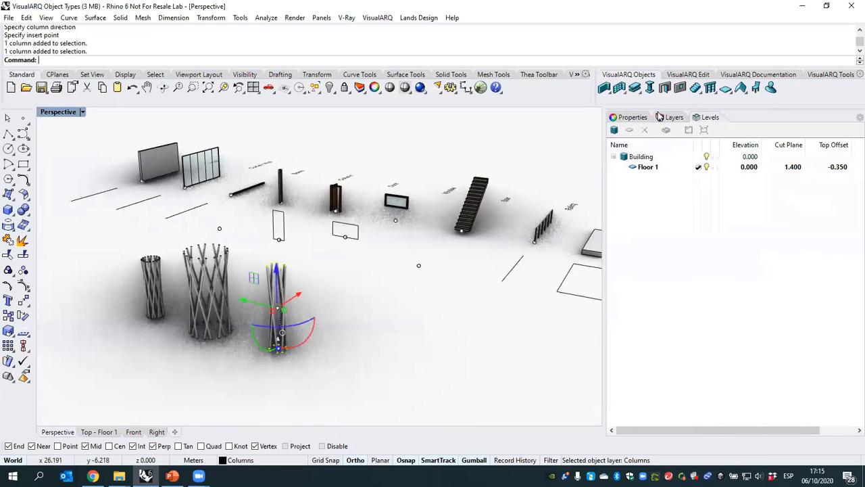
{"action": "left_click", "coordinate": [629, 117]}
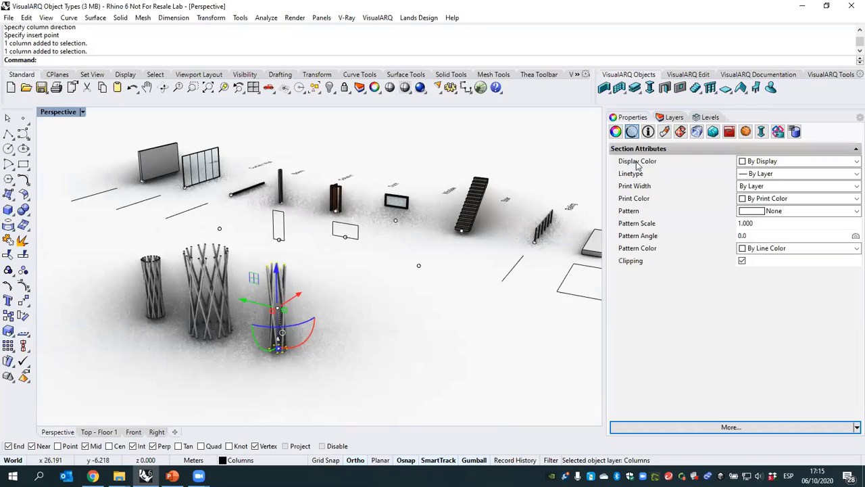
{"action": "left_click", "coordinate": [762, 132]}
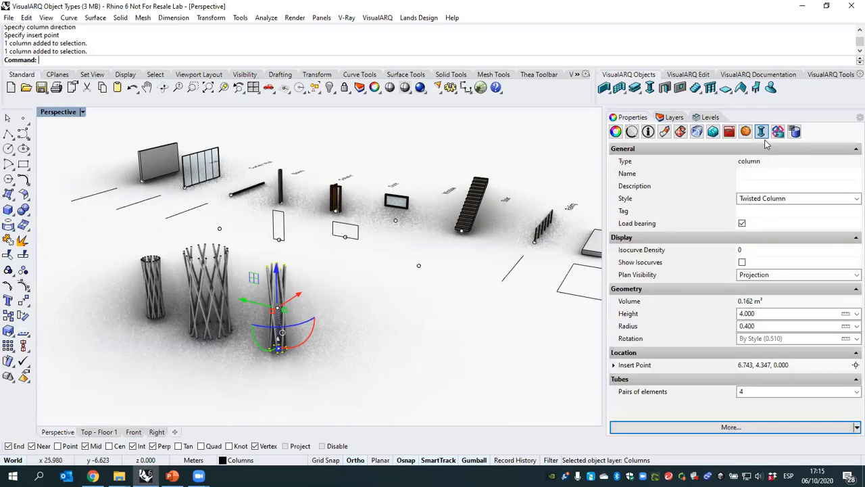
{"action": "left_click", "coordinate": [757, 394]}
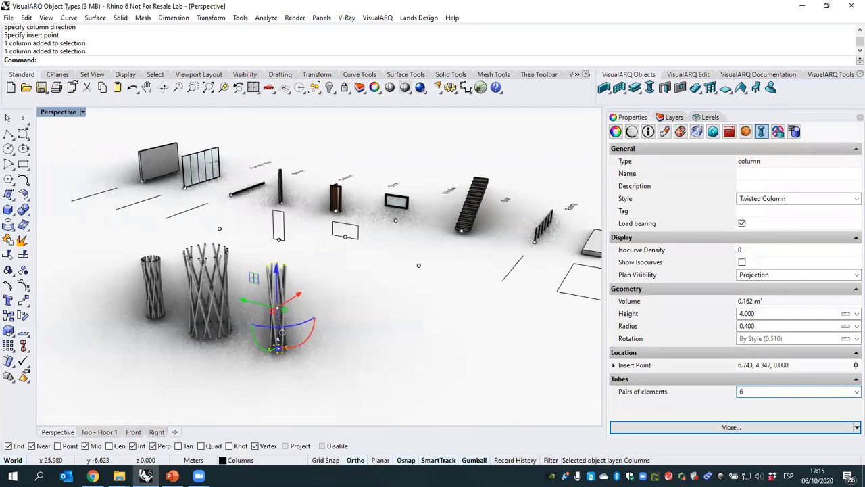
{"action": "type", "text": "6"}
{"action": "key", "text": "Return"}
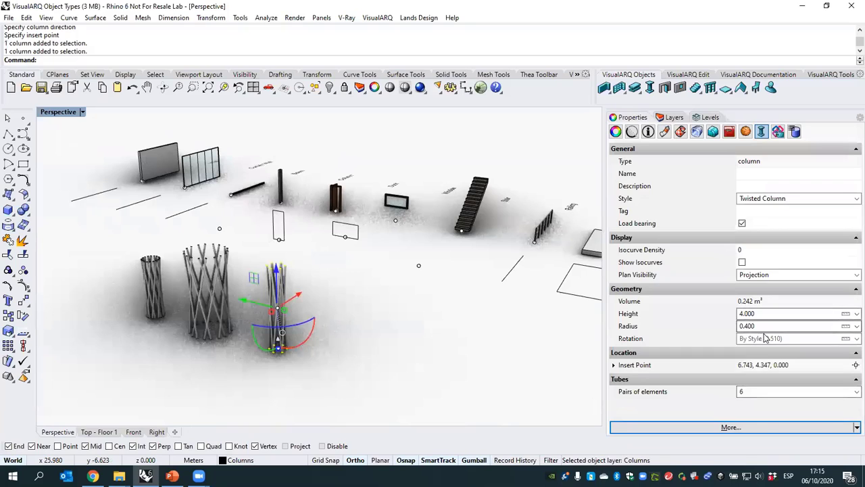
{"action": "left_click", "coordinate": [766, 314]}
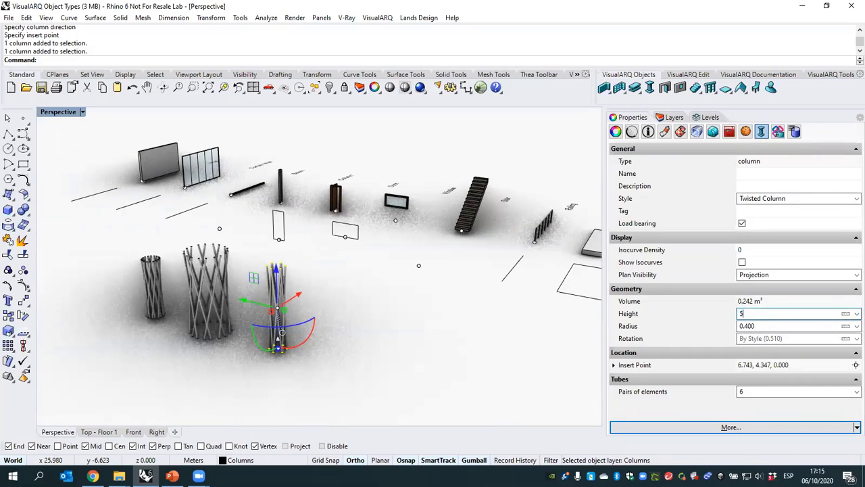
{"action": "key", "text": "Return"}
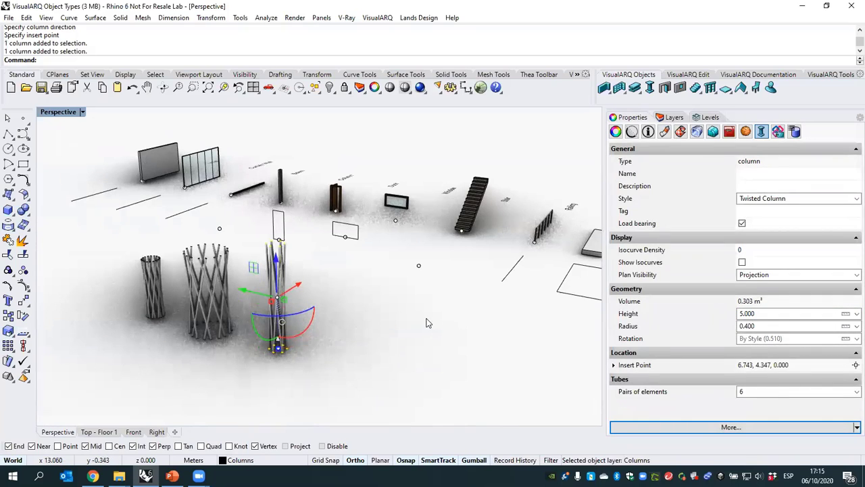
{"action": "left_click", "coordinate": [419, 326]}
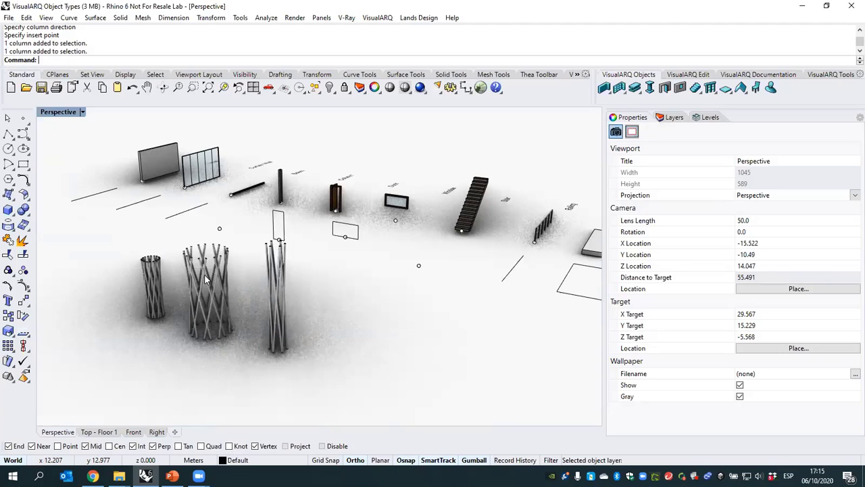
- Open the Twisted Column definition in Grasshopper and split its Tubes output into two parameters, each fed by one Brep component
{"action": "type", "text": "Grasshopper"}
{"action": "key", "text": "Return"}
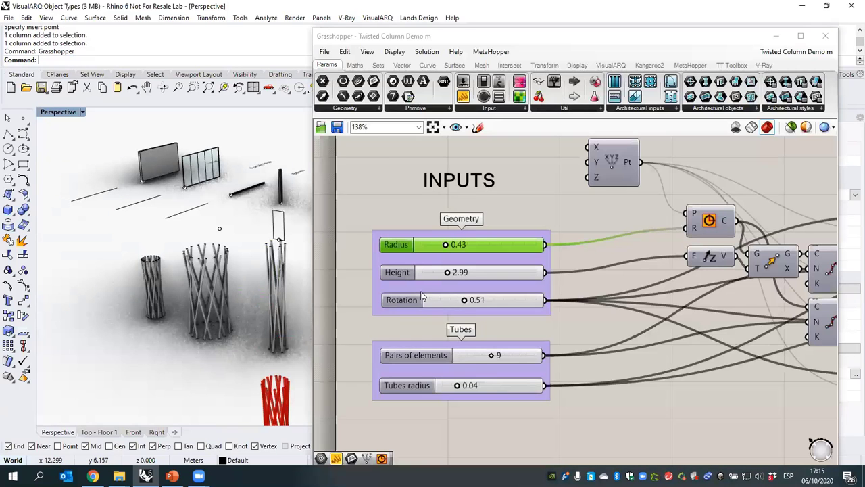
{"action": "scroll", "coordinate": [408, 296], "scroll_direction": "down", "scroll_amount": 2}
{"action": "scroll", "coordinate": [541, 292], "scroll_direction": "up", "scroll_amount": 6}
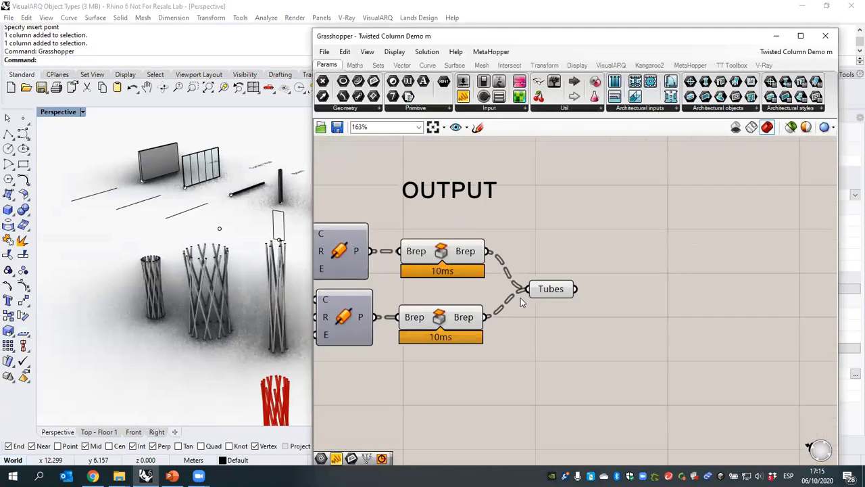
{"action": "left_click", "coordinate": [557, 289]}
{"action": "left_click_drag", "start_coordinate": [557, 289], "coordinate": [550, 237], "text": "alt"}
{"action": "left_click_drag", "start_coordinate": [471, 233], "coordinate": [531, 239]}
{"action": "left_click_drag", "start_coordinate": [468, 325], "coordinate": [550, 340]}
{"action": "left_click_drag", "start_coordinate": [554, 250], "coordinate": [553, 243]}
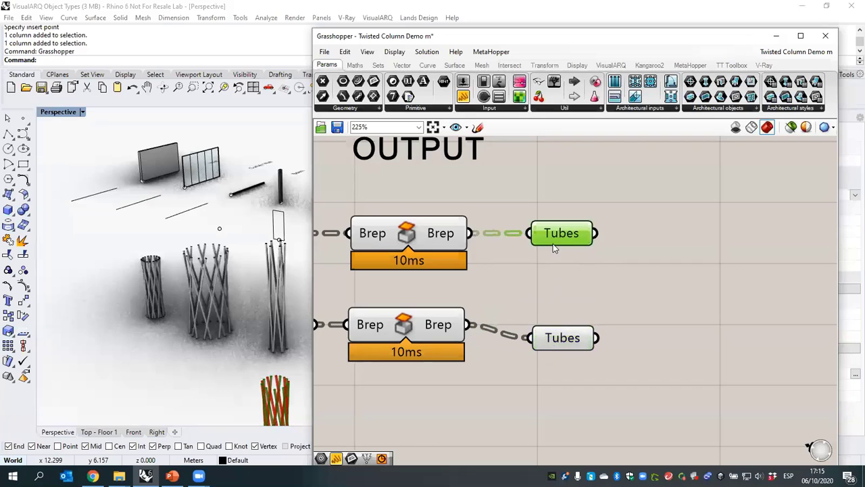
{"action": "left_click_drag", "start_coordinate": [552, 337], "coordinate": [553, 328]}
- Rename the upper Tubes parameter as Tubes1 and the lower one as Tubes 2
{"action": "right_click", "coordinate": [563, 236]}
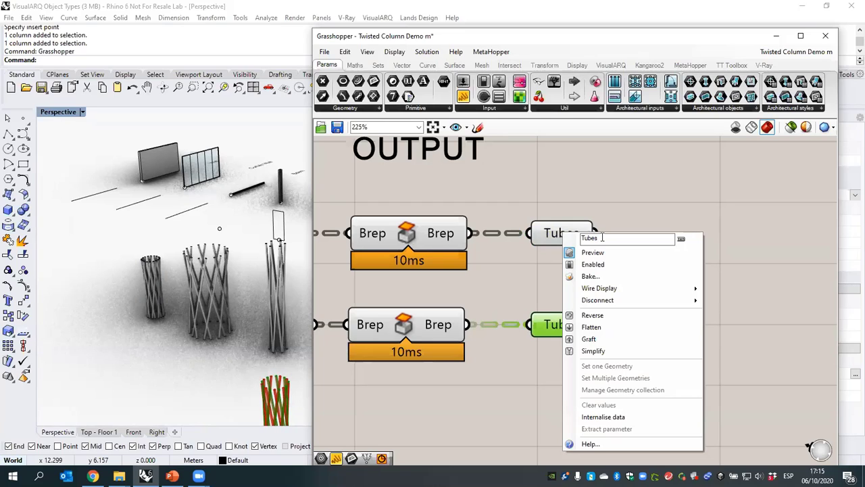
{"action": "type", "text": "1"}
{"action": "left_click", "coordinate": [535, 371]}
{"action": "right_click", "coordinate": [555, 324]}
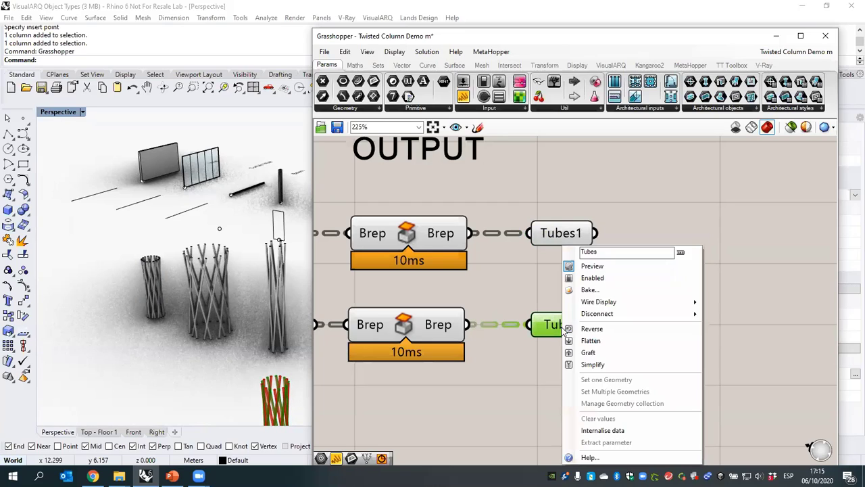
{"action": "type", "text": "2"}
{"action": "left_click", "coordinate": [530, 393]}
- Move Tubes1 farther from its Brep component and chain it through Tubes 2 from the upper Brep output
{"action": "left_click", "coordinate": [569, 327]}
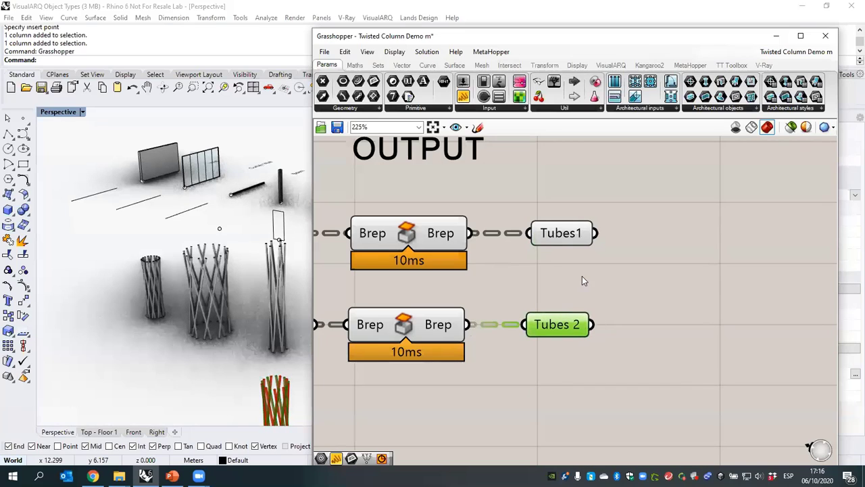
{"action": "left_click", "coordinate": [572, 230]}
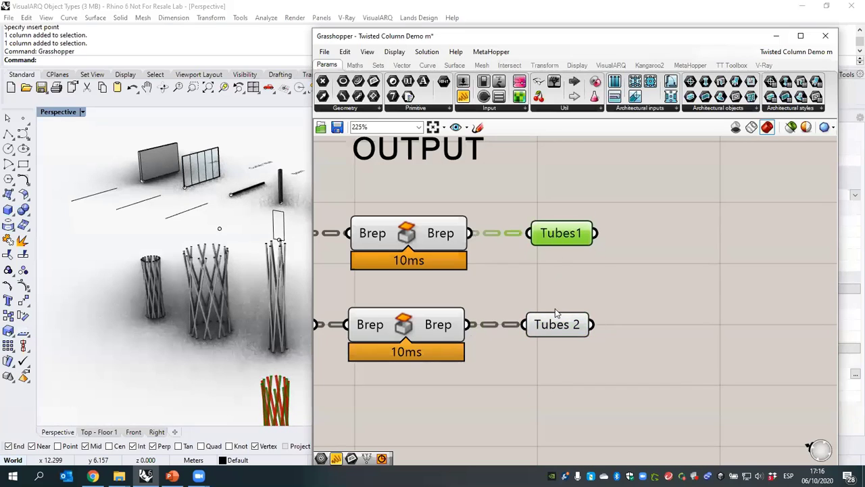
{"action": "left_click_drag", "start_coordinate": [604, 238], "coordinate": [737, 261]}
{"action": "left_click_drag", "start_coordinate": [570, 242], "coordinate": [647, 241]}
{"action": "left_click_drag", "start_coordinate": [469, 233], "coordinate": [606, 234]}
{"action": "left_click", "coordinate": [542, 329]}
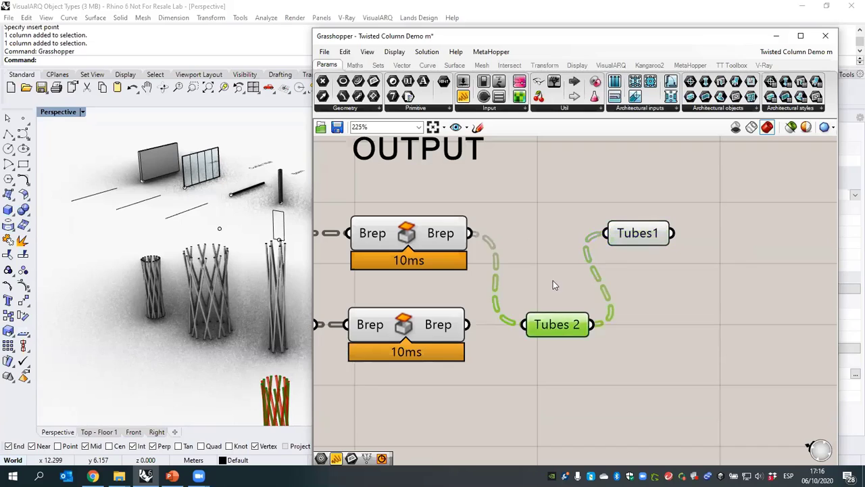
{"action": "left_click_drag", "start_coordinate": [542, 331], "coordinate": [576, 319]}
{"action": "mouse_move", "coordinate": [556, 277]}
{"action": "left_click", "coordinate": [543, 257]}
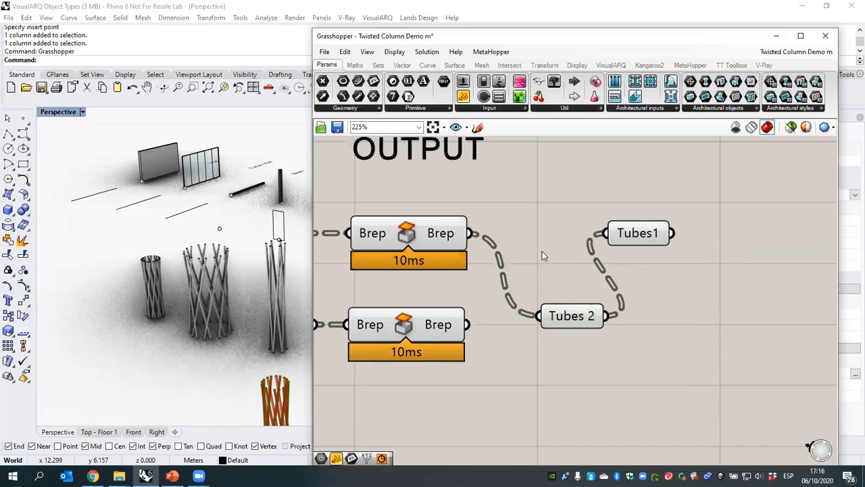
- Wire the upper Brep output to Tubes1 and the lower Brep output to Tubes 2, and align the two parameters
{"action": "left_click_drag", "start_coordinate": [474, 233], "coordinate": [605, 233]}
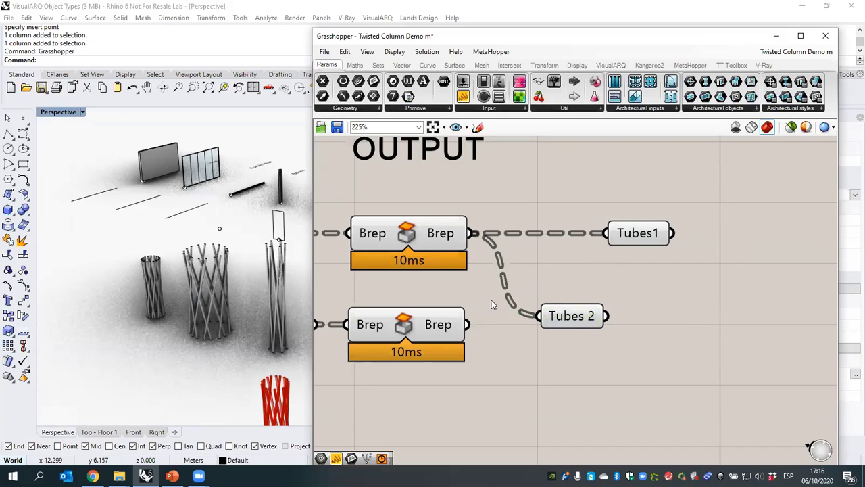
{"action": "left_click_drag", "start_coordinate": [470, 324], "coordinate": [630, 325]}
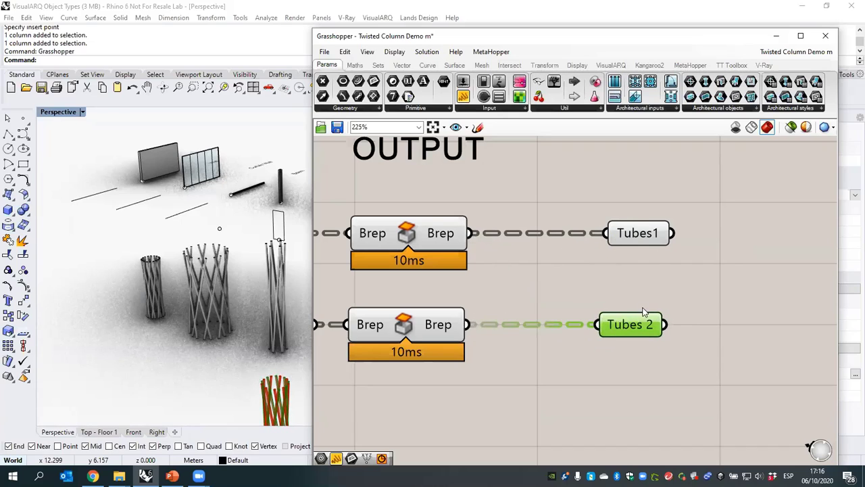
{"action": "left_click_drag", "start_coordinate": [638, 246], "coordinate": [626, 250]}
{"action": "left_click_drag", "start_coordinate": [664, 325], "coordinate": [720, 247]}
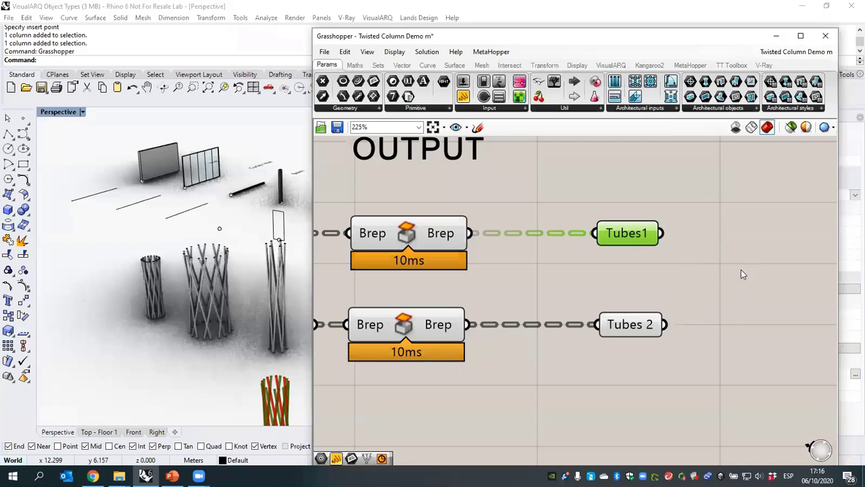
{"action": "left_click", "coordinate": [701, 274]}
- Copy the Tubes 2 parameter below the original and delete the copy
{"action": "left_click", "coordinate": [629, 328]}
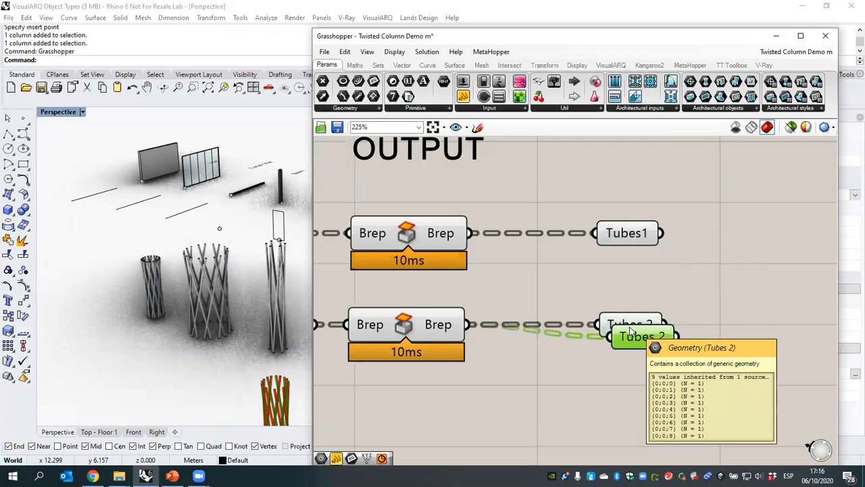
{"action": "left_click_drag", "start_coordinate": [631, 332], "coordinate": [593, 402], "text": "alt"}
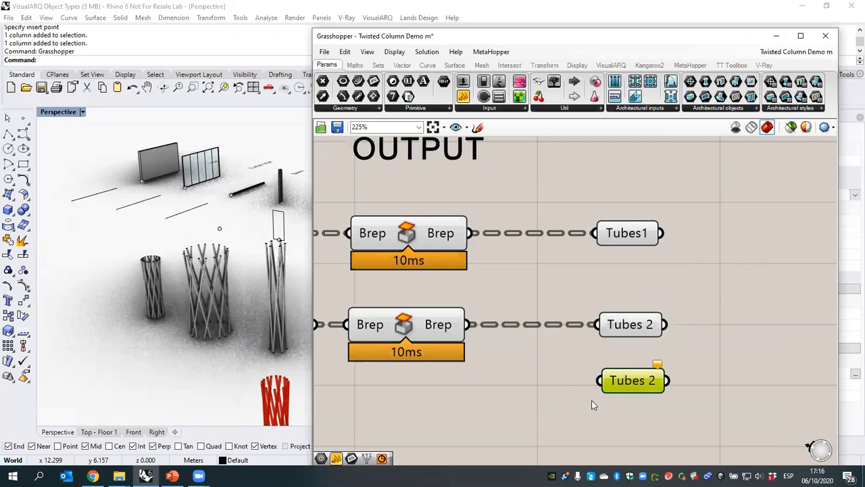
{"action": "left_click_drag", "start_coordinate": [627, 368], "coordinate": [570, 397]}
{"action": "right_click_drag", "start_coordinate": [583, 433], "coordinate": [567, 411]}
{"action": "left_click_drag", "start_coordinate": [636, 340], "coordinate": [503, 418]}
{"action": "key", "text": "Delete"}
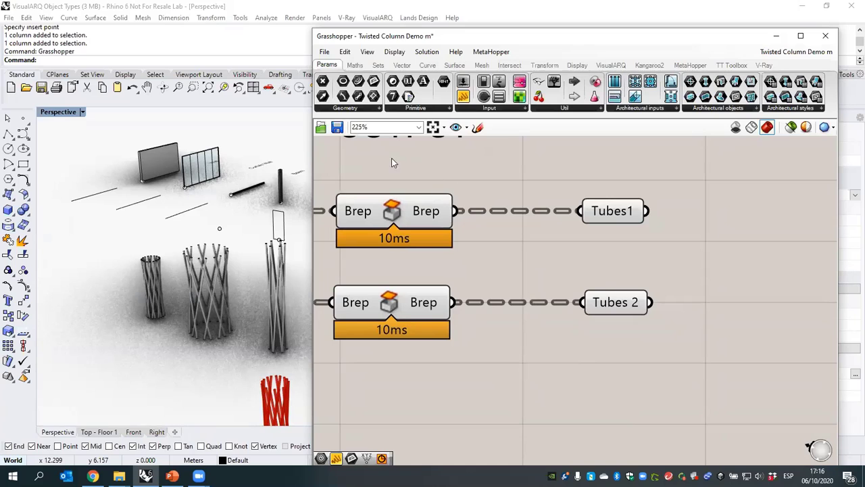
- Save the modified Grasshopper definition and close its window
{"action": "left_click", "coordinate": [338, 127]}
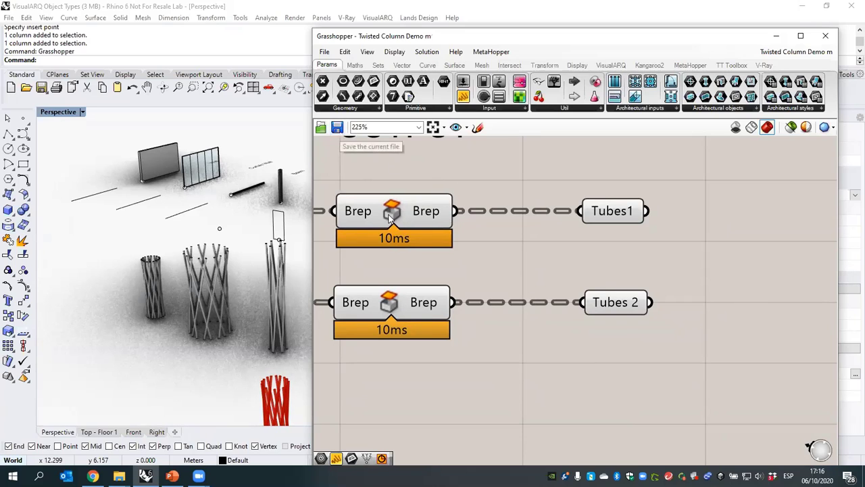
{"action": "left_click", "coordinate": [824, 36]}
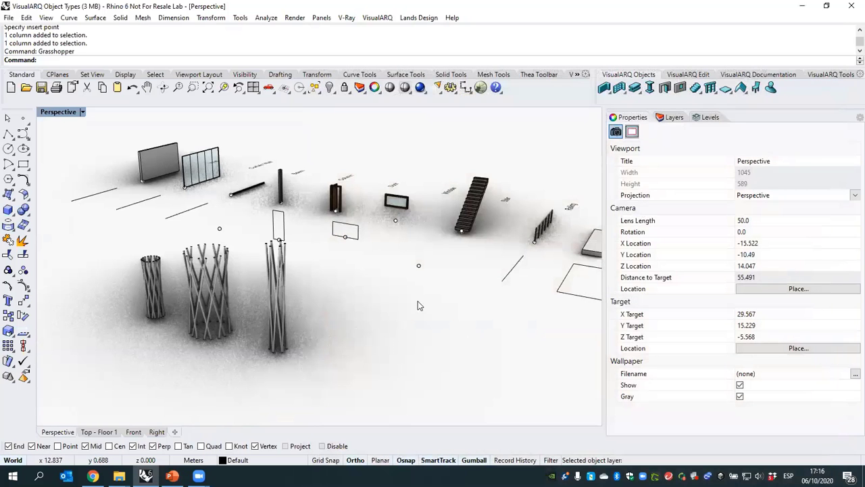
- Open the column styles and expand the Twisted Column style to check its geometry components
{"action": "right_click", "coordinate": [650, 90]}
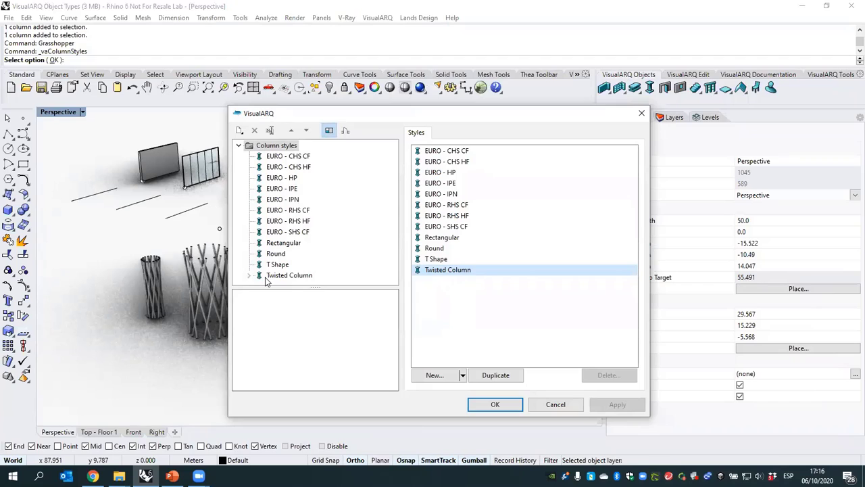
{"action": "right_click", "coordinate": [284, 275]}
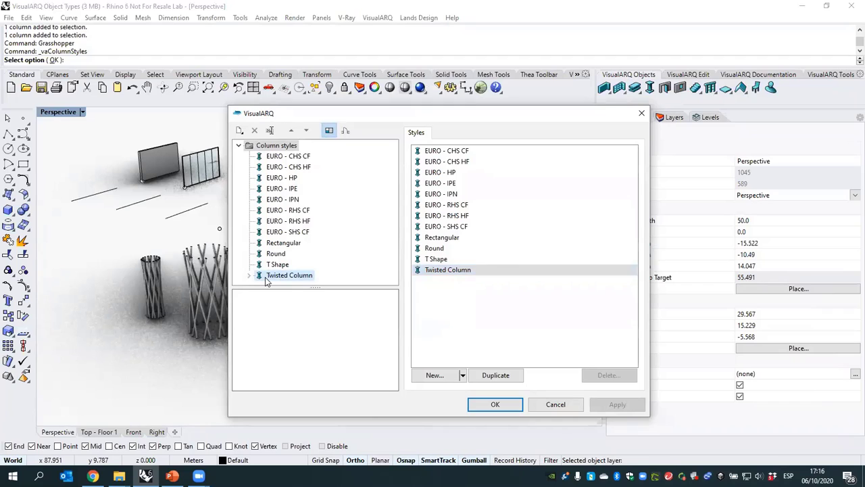
{"action": "left_click", "coordinate": [251, 318]}
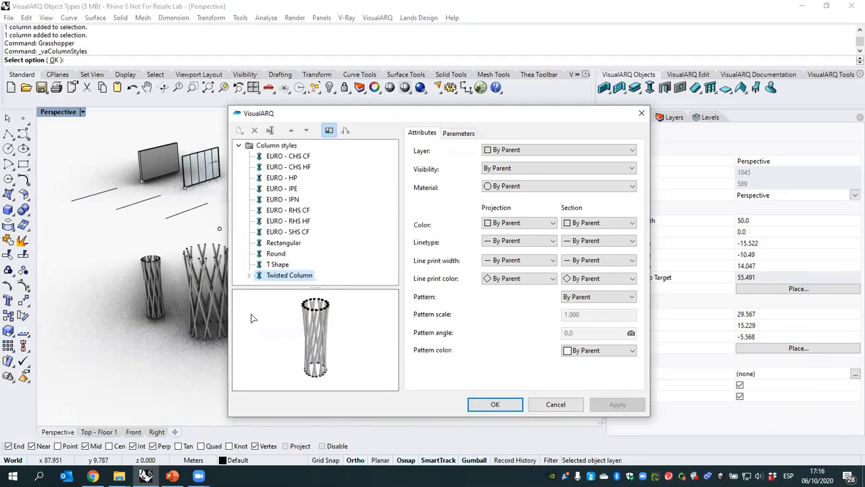
{"action": "left_click", "coordinate": [249, 275]}
{"action": "left_click", "coordinate": [278, 276]}
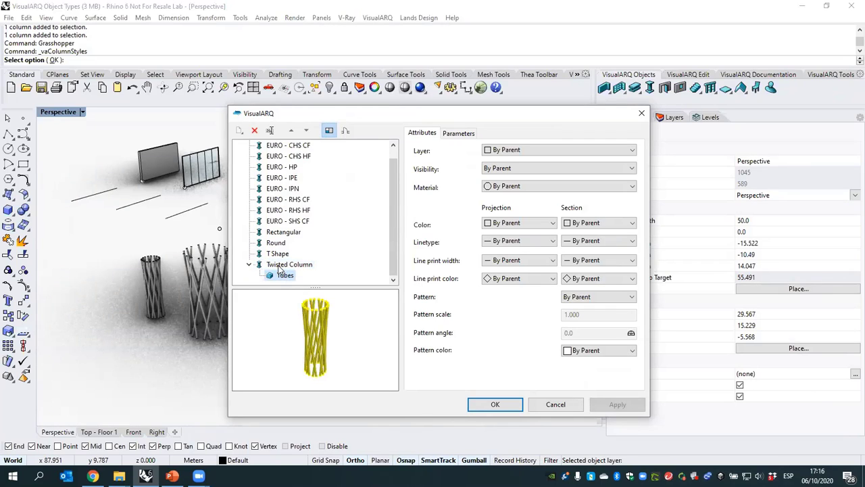
- Edit the Twisted Column style, reload its Twisted Column Demo m.gh definition, and keep the style name and Meters as definition units
{"action": "right_click", "coordinate": [279, 266]}
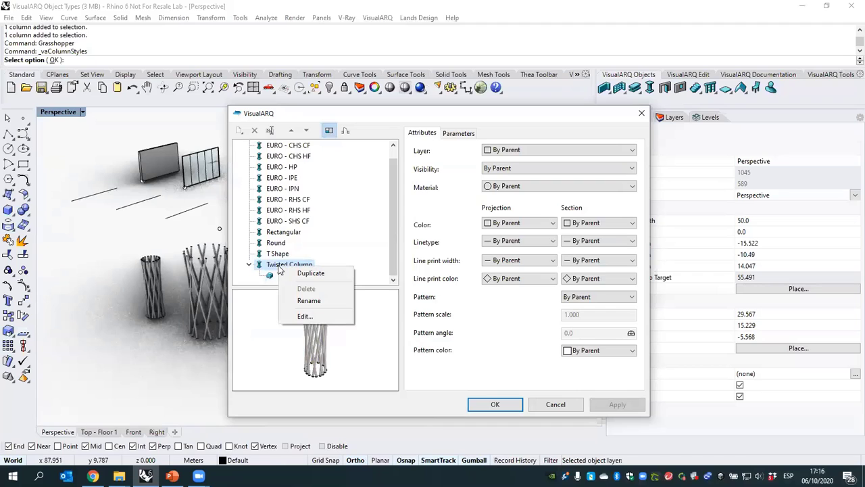
{"action": "left_click", "coordinate": [304, 316]}
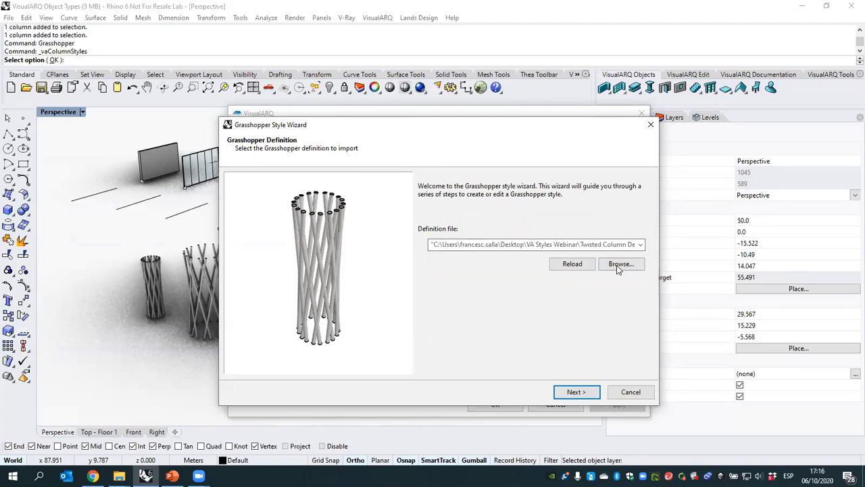
{"action": "left_click", "coordinate": [576, 265]}
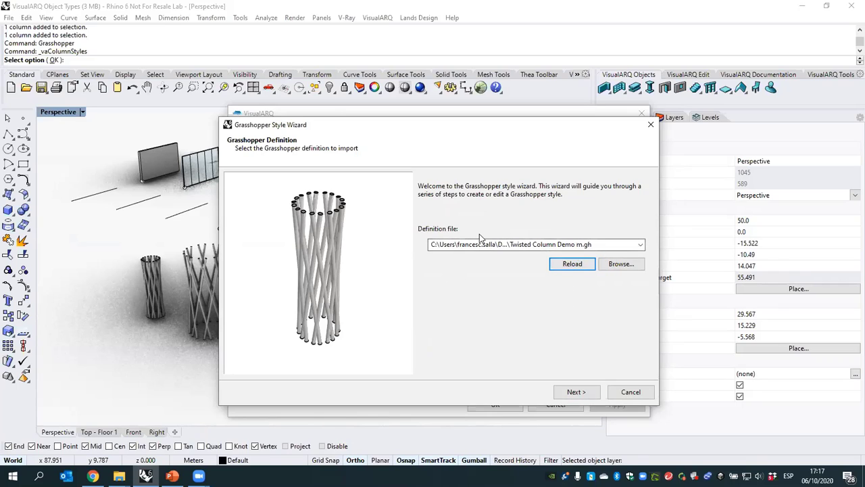
{"action": "left_click", "coordinate": [576, 392]}
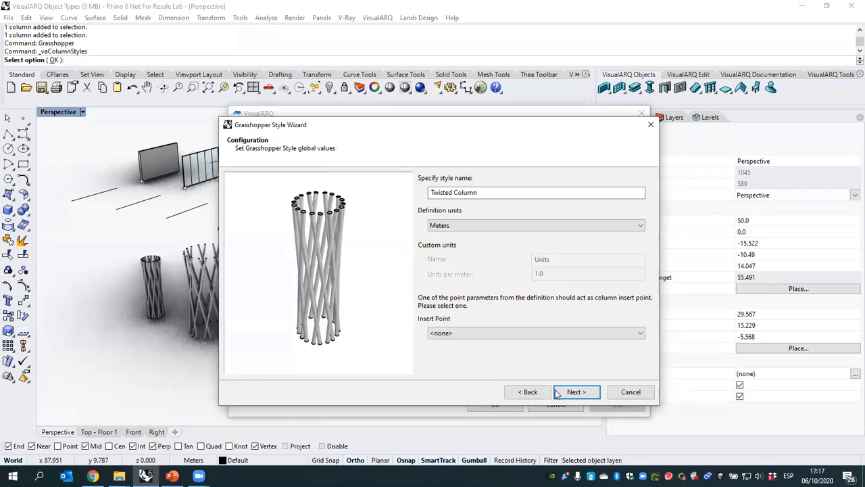
{"action": "left_click", "coordinate": [574, 392]}
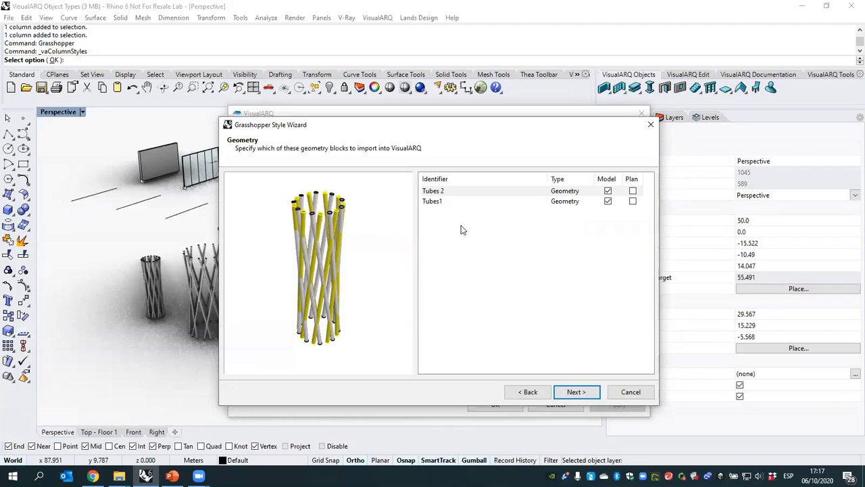
- Preview the Tubes 2 and Tubes1 geometry separately by excluding each from the model and including it again
{"action": "left_click", "coordinate": [436, 200]}
{"action": "left_click", "coordinate": [441, 193]}
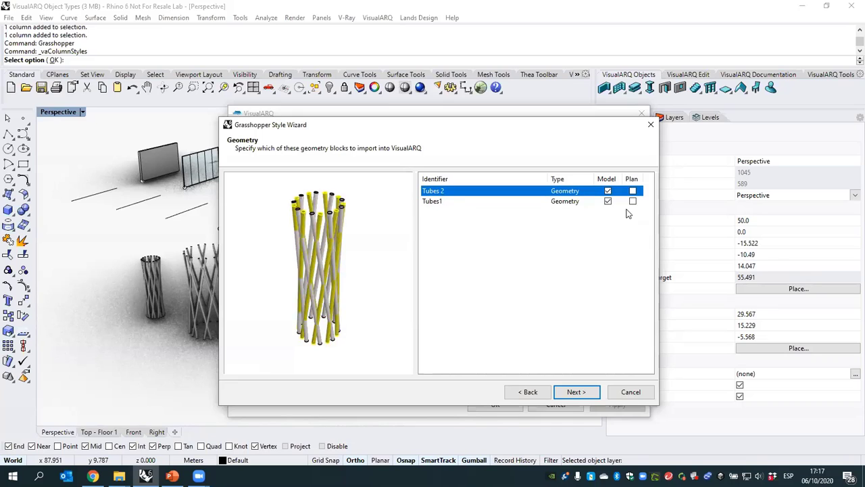
{"action": "left_click", "coordinate": [608, 191]}
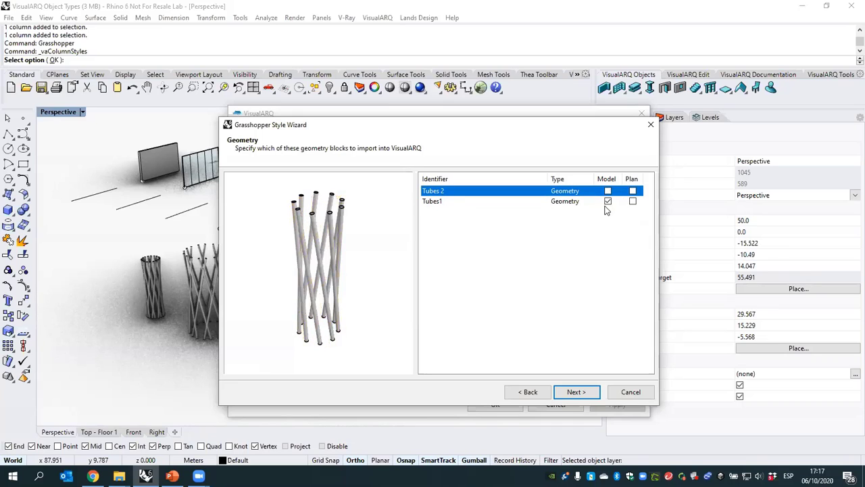
{"action": "left_click", "coordinate": [607, 192]}
{"action": "left_click", "coordinate": [607, 202]}
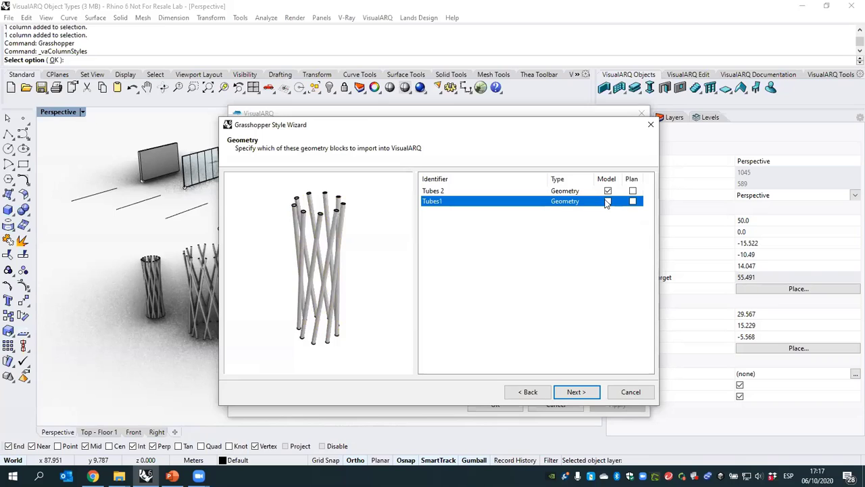
{"action": "left_click", "coordinate": [607, 201]}
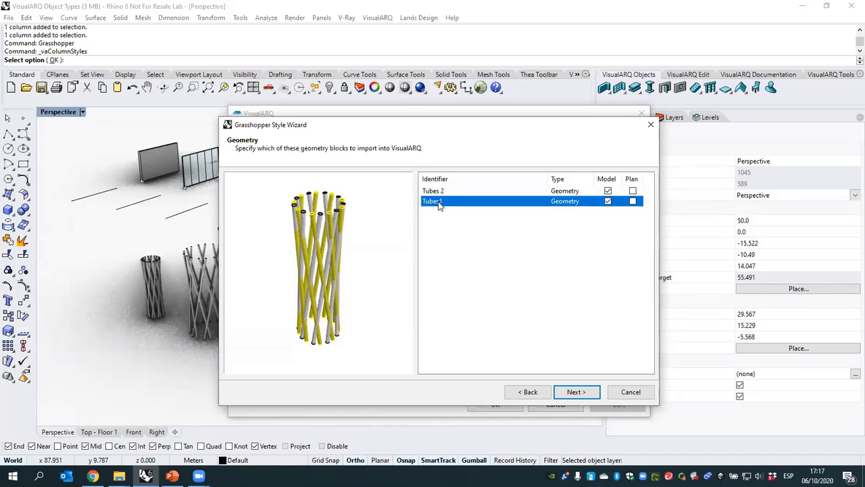
- Finish the style update with the existing parameters and select the Tubes 2 component under Twisted Column
{"action": "left_click", "coordinate": [572, 393]}
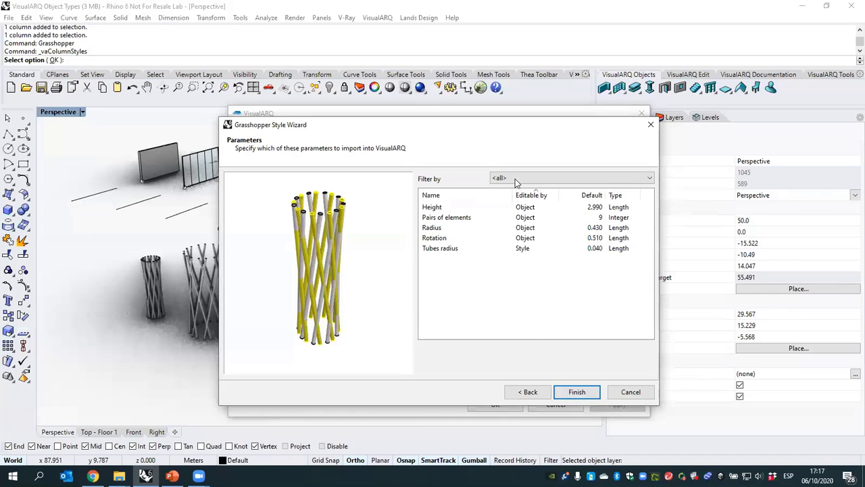
{"action": "left_click", "coordinate": [568, 395]}
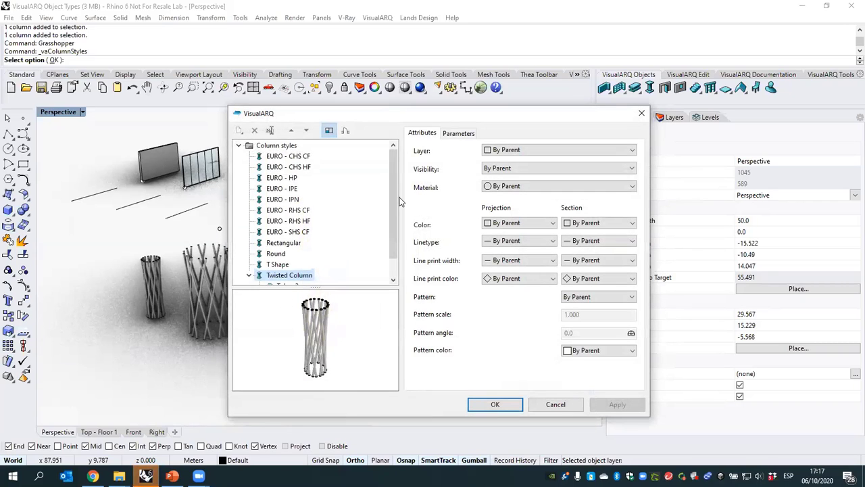
{"action": "scroll", "coordinate": [350, 237], "scroll_direction": "down", "scroll_amount": 1}
{"action": "left_click", "coordinate": [285, 266]}
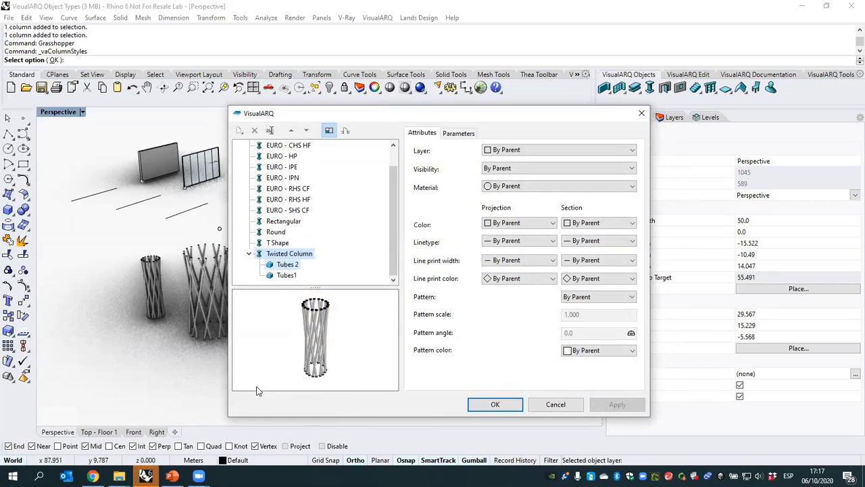
- Assign the Ceramic material and a red projection color to the Tubes1 component, and apply the style changes
{"action": "left_click", "coordinate": [285, 276]}
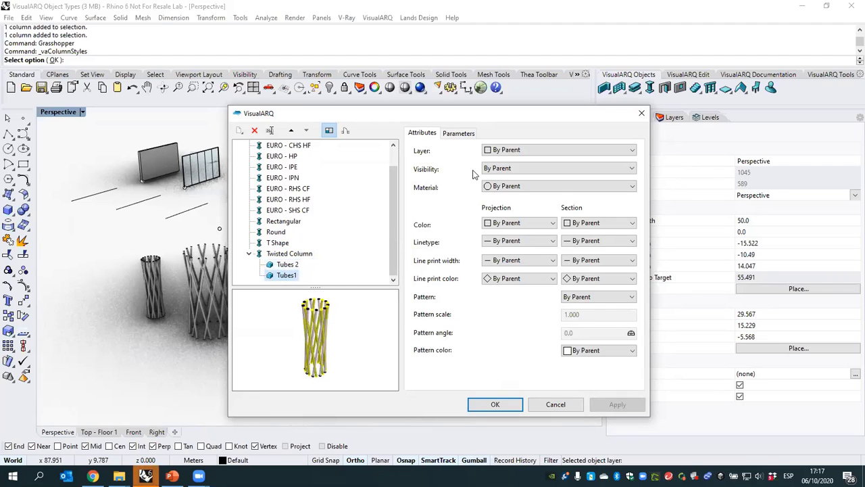
{"action": "left_click", "coordinate": [504, 187]}
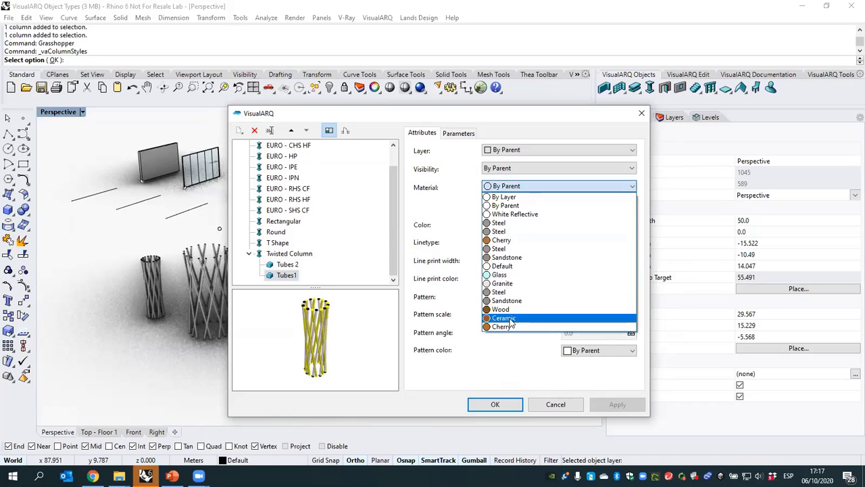
{"action": "left_click", "coordinate": [503, 318]}
{"action": "left_click", "coordinate": [512, 226]}
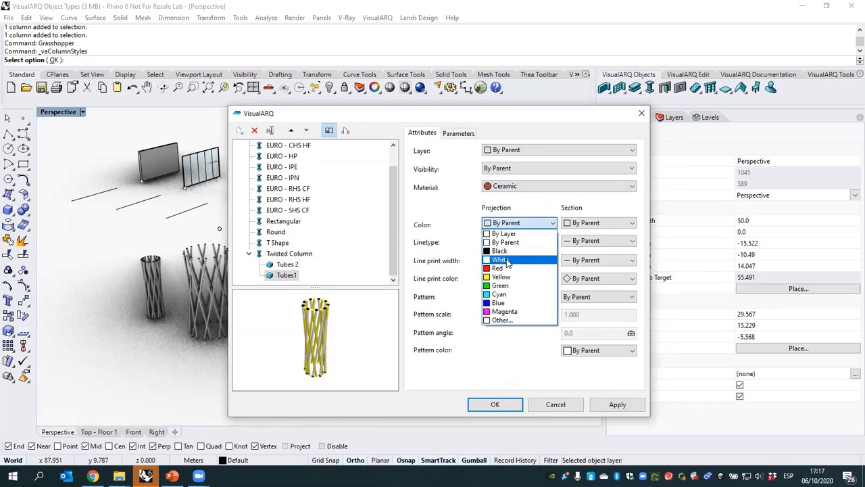
{"action": "left_click", "coordinate": [500, 268]}
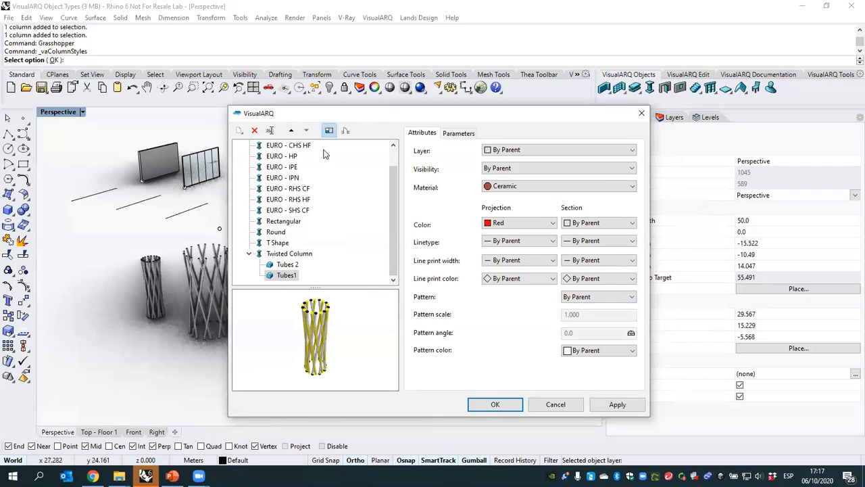
{"action": "left_click_drag", "start_coordinate": [328, 121], "coordinate": [372, 123]}
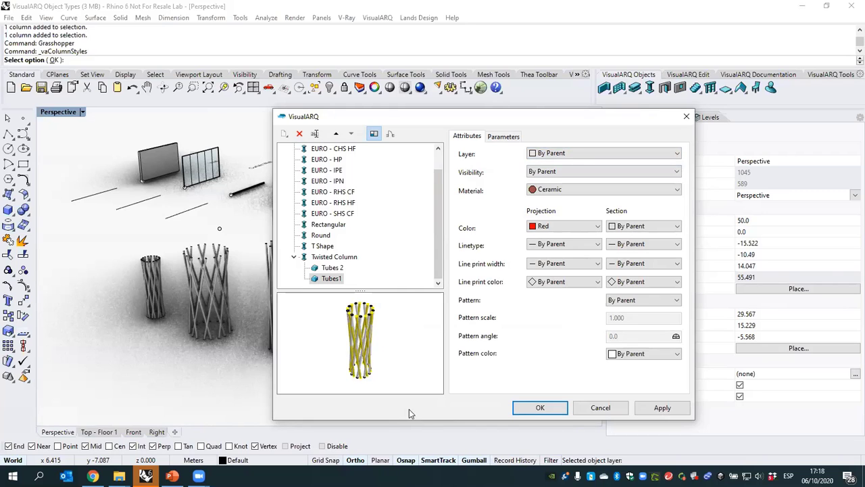
{"action": "left_click", "coordinate": [539, 408]}
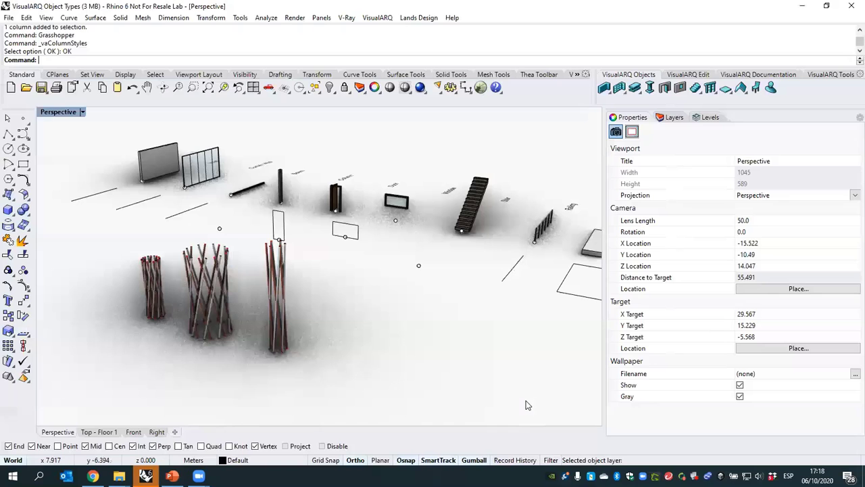
- Move the three twisted columns together about 9.3 m along the Y axis and clear the selection
{"action": "right_click_drag", "start_coordinate": [248, 323], "coordinate": [237, 305]}
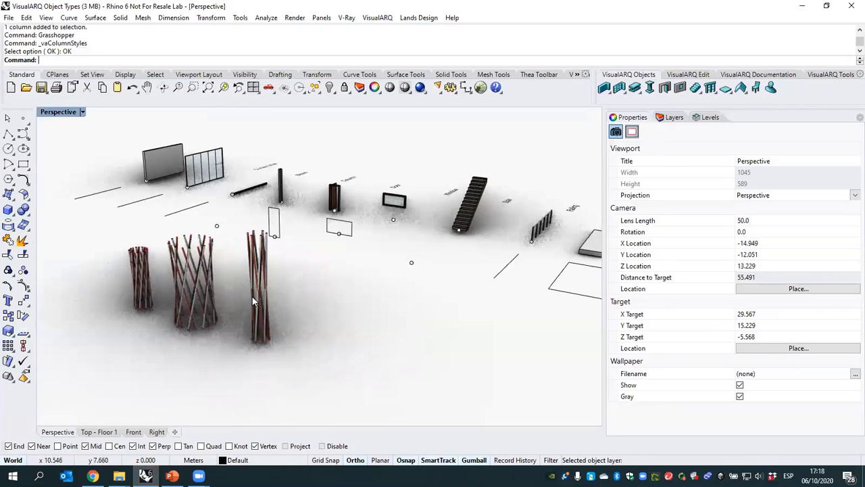
{"action": "scroll", "coordinate": [252, 296], "scroll_direction": "up", "scroll_amount": 5}
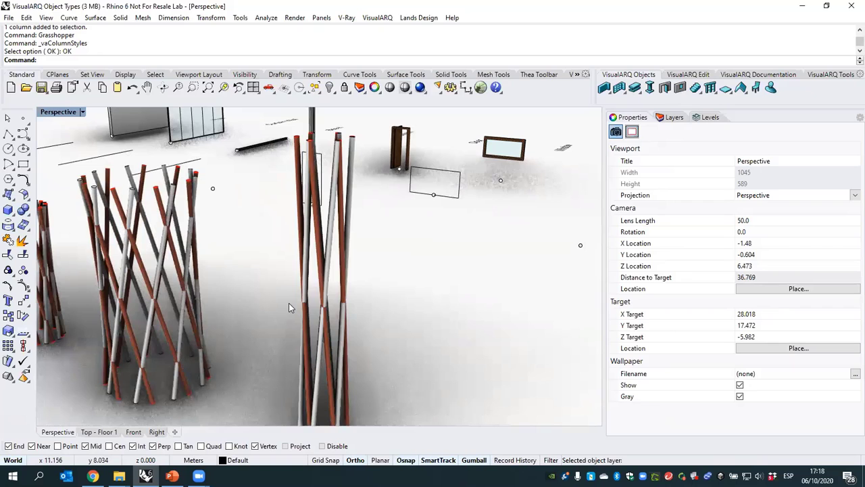
{"action": "scroll", "coordinate": [291, 301], "scroll_direction": "down", "scroll_amount": 5}
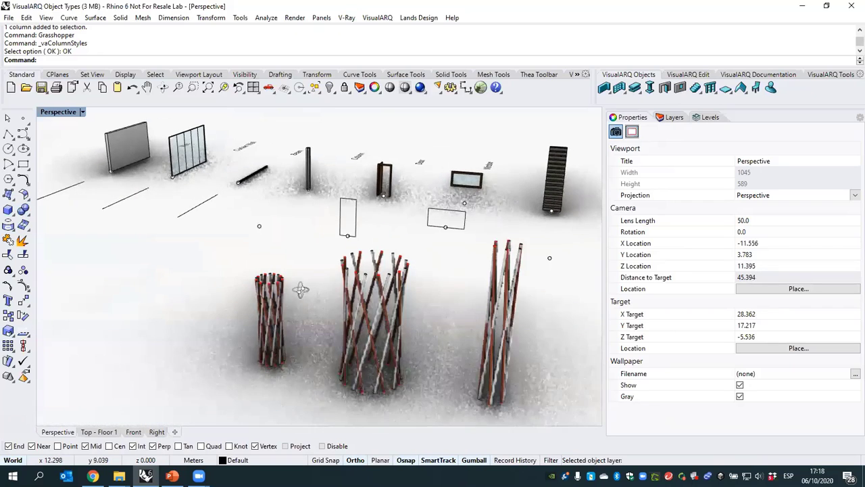
{"action": "scroll", "coordinate": [294, 292], "scroll_direction": "down", "scroll_amount": 4}
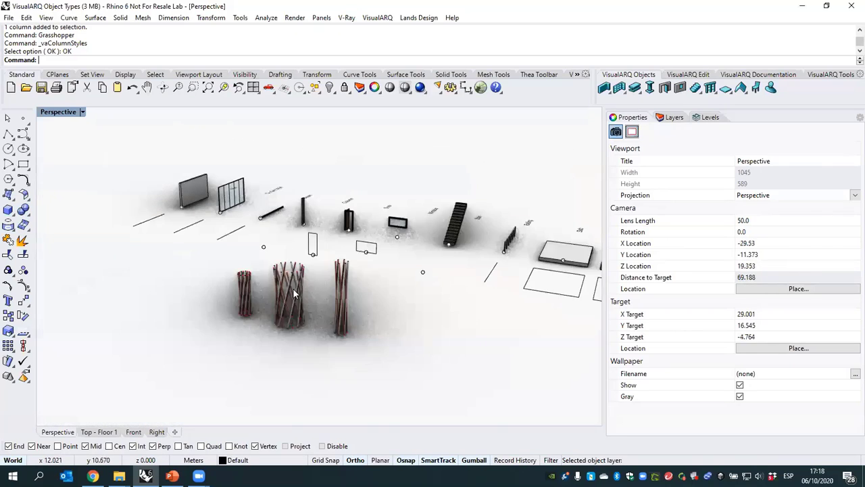
{"action": "right_click_drag", "start_coordinate": [257, 284], "coordinate": [277, 267]}
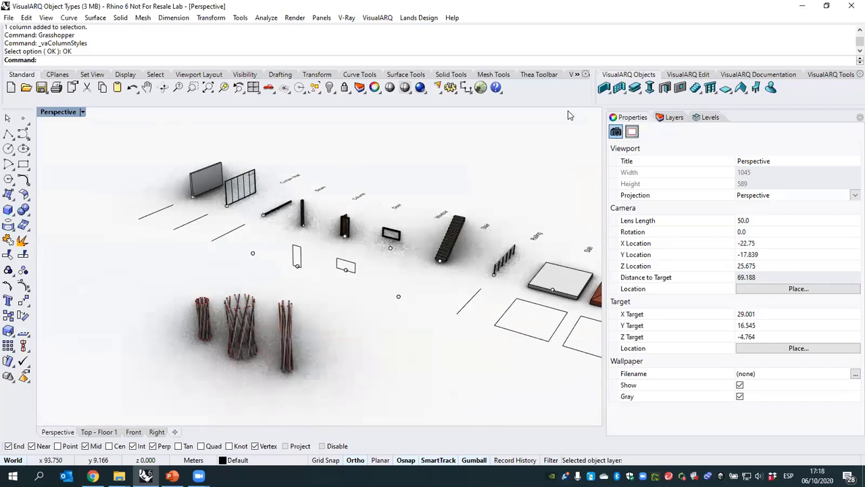
{"action": "left_click_drag", "start_coordinate": [336, 367], "coordinate": [139, 292]}
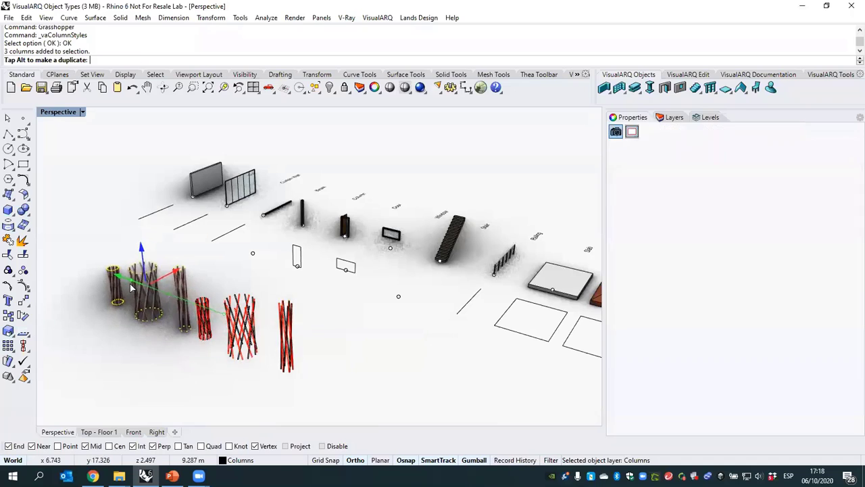
{"action": "left_click", "coordinate": [566, 172]}
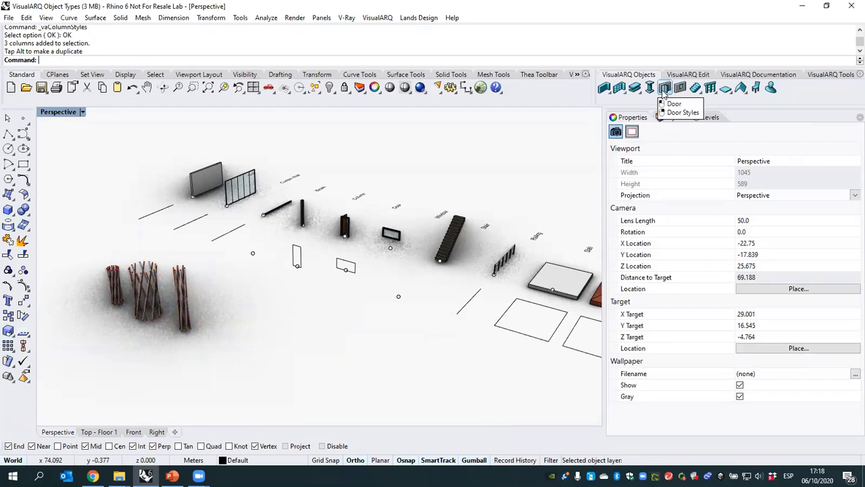
- Launch Grasshopper and open the Bifold Door Multi-Leaf definition from the VA Styles Webinar folder
{"action": "right_click_drag", "start_coordinate": [368, 322], "coordinate": [336, 319]}
{"action": "type", "text": "Grasshopper"}
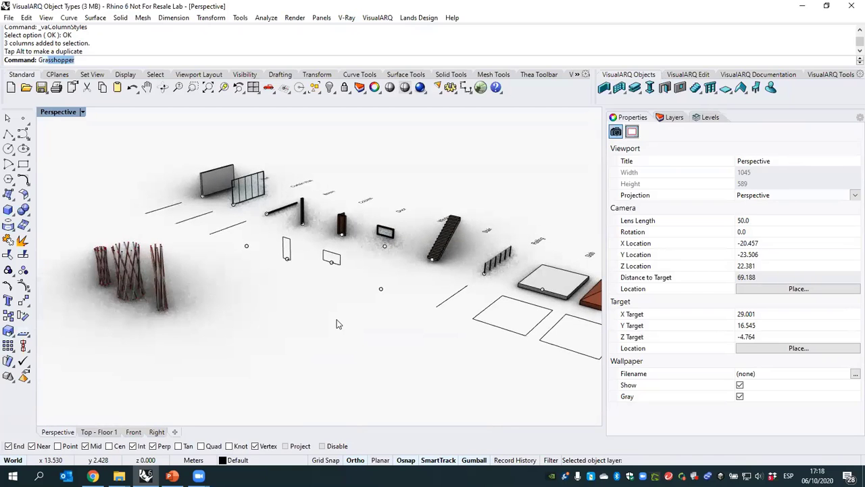
{"action": "key", "text": "Return"}
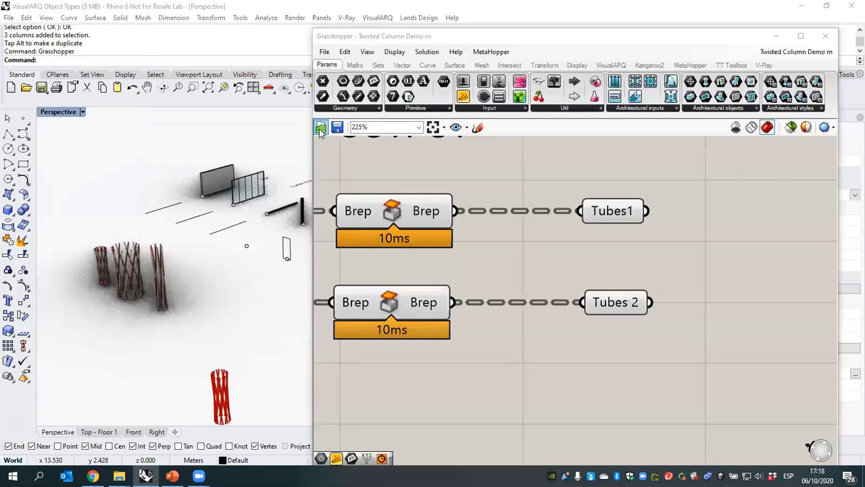
{"action": "left_click", "coordinate": [320, 128]}
{"action": "left_click", "coordinate": [508, 157]}
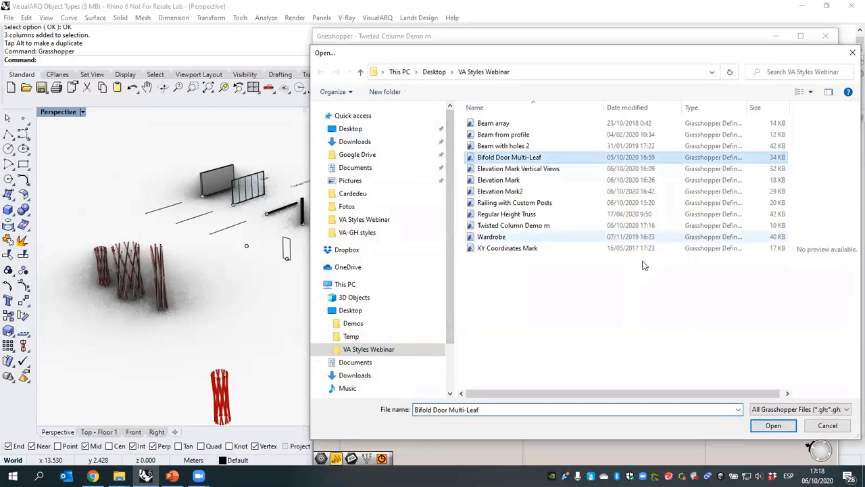
{"action": "left_click", "coordinate": [774, 425]}
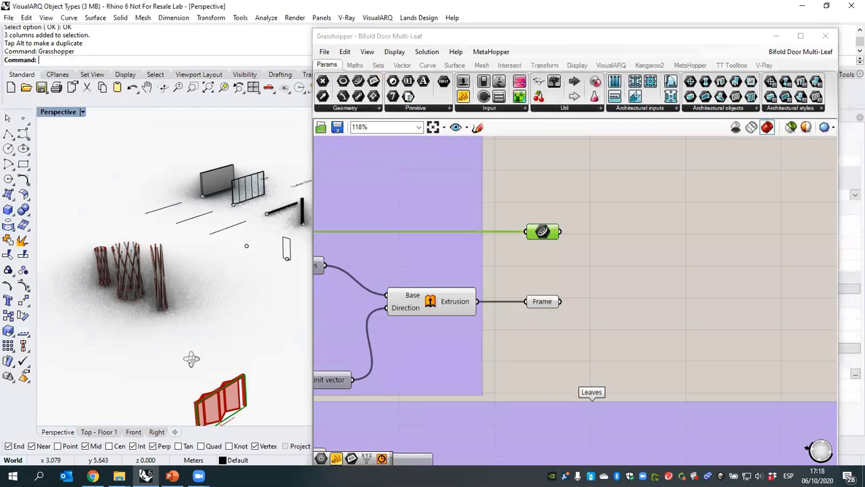
- Set the door's Width to 3.093, the Frame Width to 0.086 and the Frame Depth to 0.156 in the definition
{"action": "right_click_drag", "start_coordinate": [191, 359], "coordinate": [190, 358]}
{"action": "scroll", "coordinate": [190, 358], "scroll_direction": "up", "scroll_amount": 5}
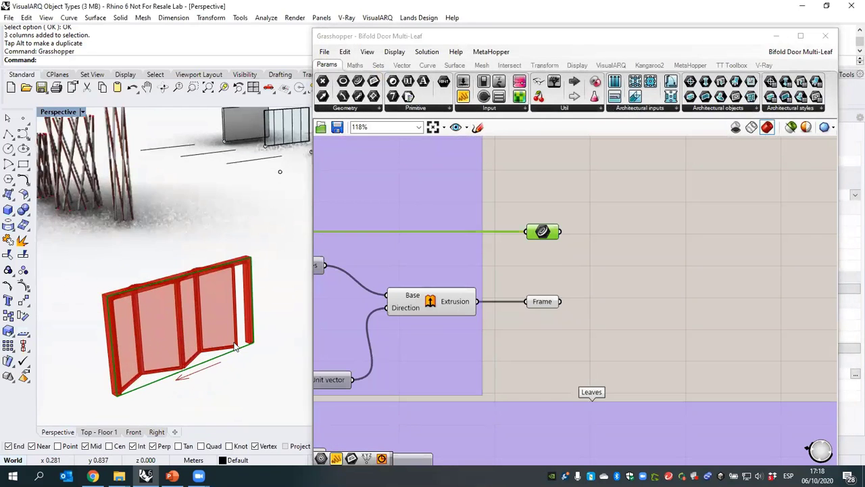
{"action": "right_click_drag", "start_coordinate": [499, 333], "coordinate": [577, 346]}
{"action": "scroll", "coordinate": [576, 346], "scroll_direction": "down", "scroll_amount": 8}
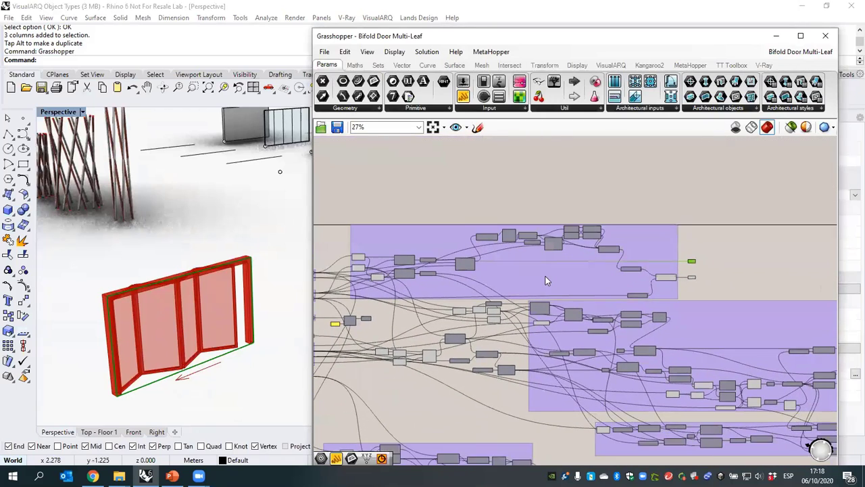
{"action": "scroll", "coordinate": [553, 302], "scroll_direction": "down", "scroll_amount": 1}
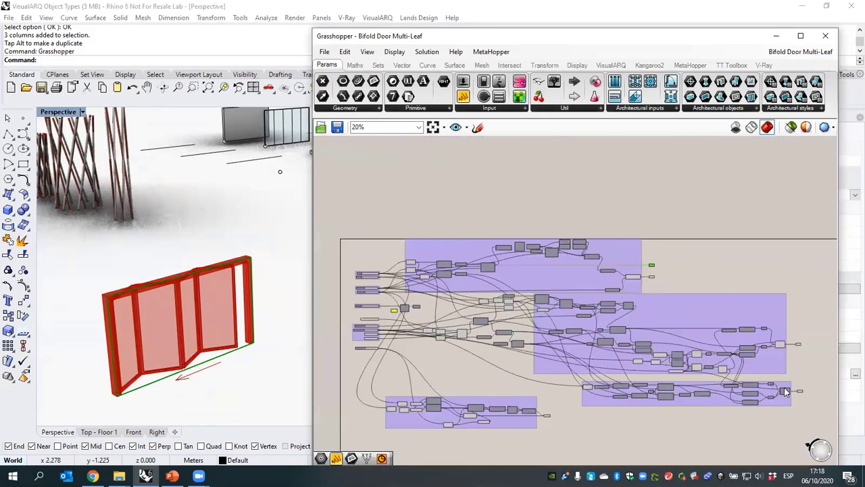
{"action": "scroll", "coordinate": [392, 271], "scroll_direction": "up", "scroll_amount": 7}
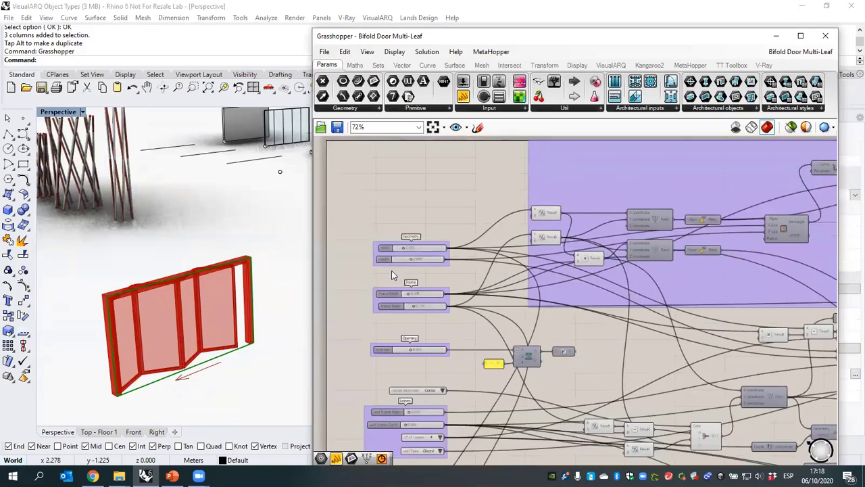
{"action": "scroll", "coordinate": [417, 227], "scroll_direction": "up", "scroll_amount": 3}
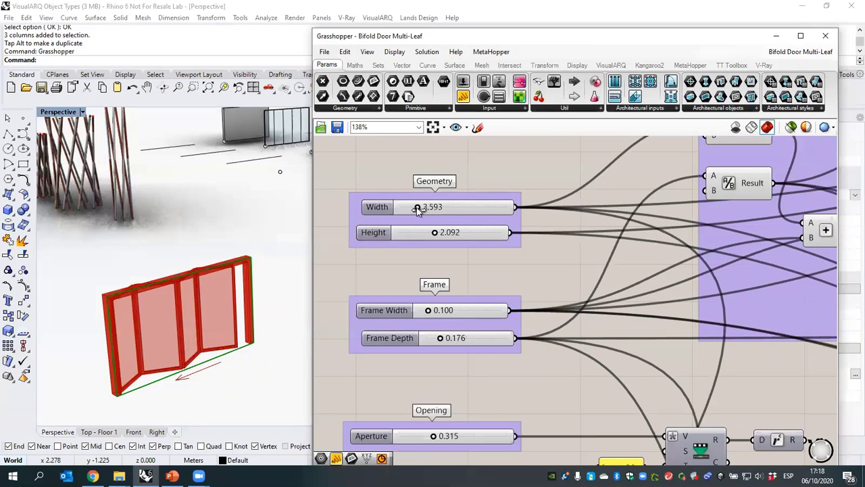
{"action": "left_click_drag", "start_coordinate": [421, 210], "coordinate": [453, 309]}
{"action": "right_click_drag", "start_coordinate": [453, 309], "coordinate": [442, 260]}
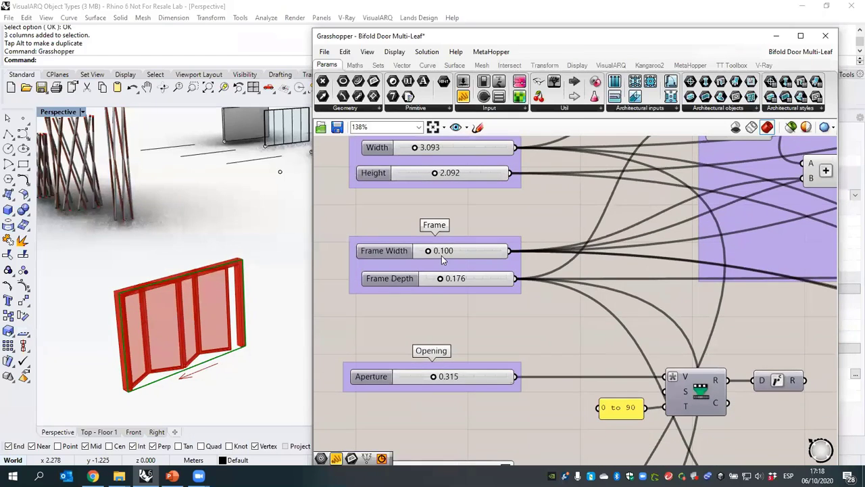
{"action": "left_click_drag", "start_coordinate": [427, 251], "coordinate": [440, 278]}
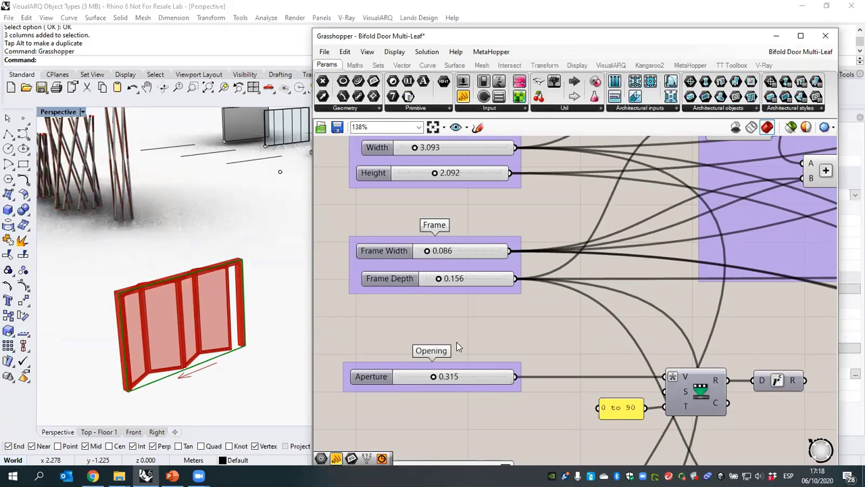
- Set the door's Aperture to 0.457 and the number of leaves to 6
{"action": "right_click_drag", "start_coordinate": [457, 344], "coordinate": [444, 299]}
{"action": "left_click_drag", "start_coordinate": [424, 305], "coordinate": [452, 357]}
{"action": "right_click_drag", "start_coordinate": [453, 357], "coordinate": [451, 262]}
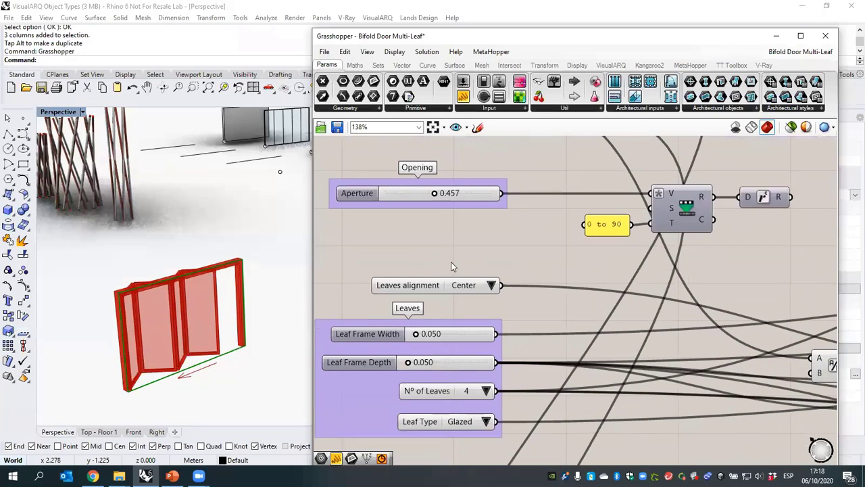
{"action": "right_click_drag", "start_coordinate": [454, 359], "coordinate": [473, 239]}
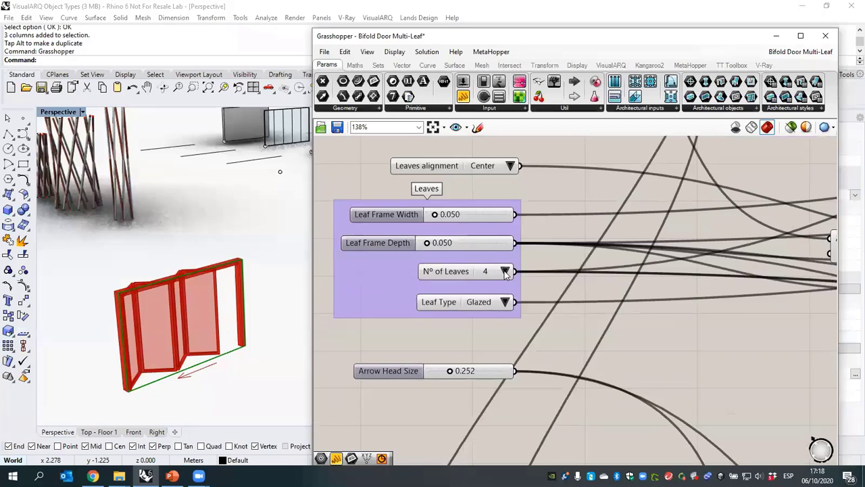
{"action": "left_click", "coordinate": [505, 271]}
{"action": "left_click", "coordinate": [521, 325]}
{"action": "right_click_drag", "start_coordinate": [465, 367], "coordinate": [454, 297]}
- Select the Glasses and Leaves output components one at a time to identify their geometry in the door preview
{"action": "scroll", "coordinate": [454, 298], "scroll_direction": "down", "scroll_amount": 3}
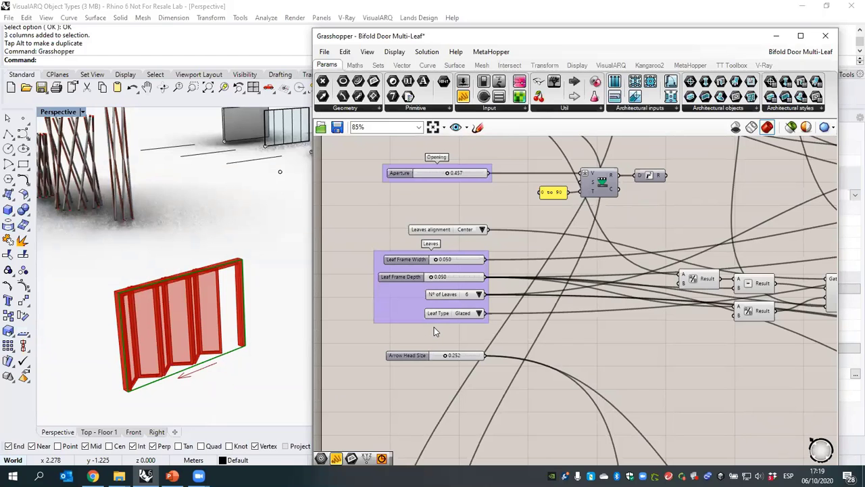
{"action": "scroll", "coordinate": [434, 327], "scroll_direction": "down", "scroll_amount": 7}
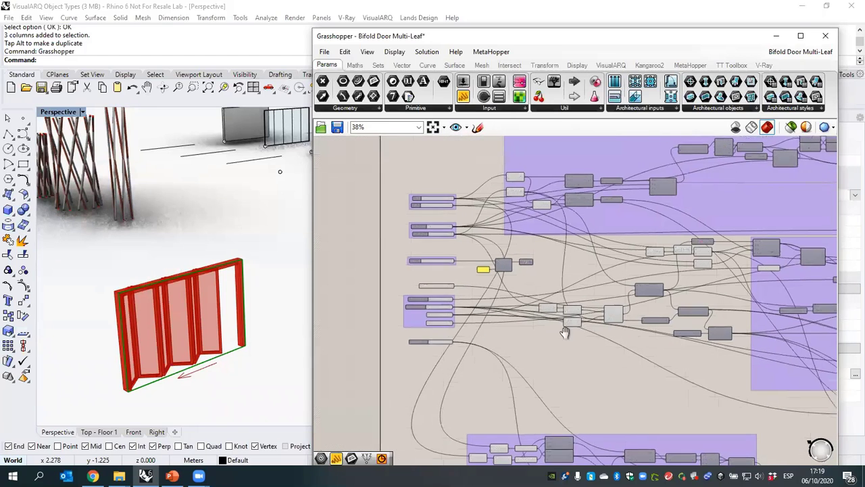
{"action": "scroll", "coordinate": [612, 325], "scroll_direction": "up", "scroll_amount": 7}
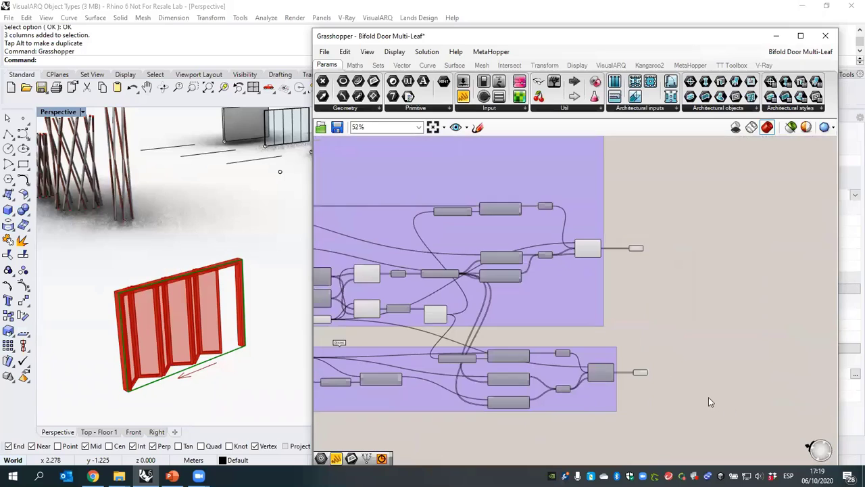
{"action": "scroll", "coordinate": [622, 371], "scroll_direction": "up", "scroll_amount": 2}
{"action": "left_click", "coordinate": [663, 376]}
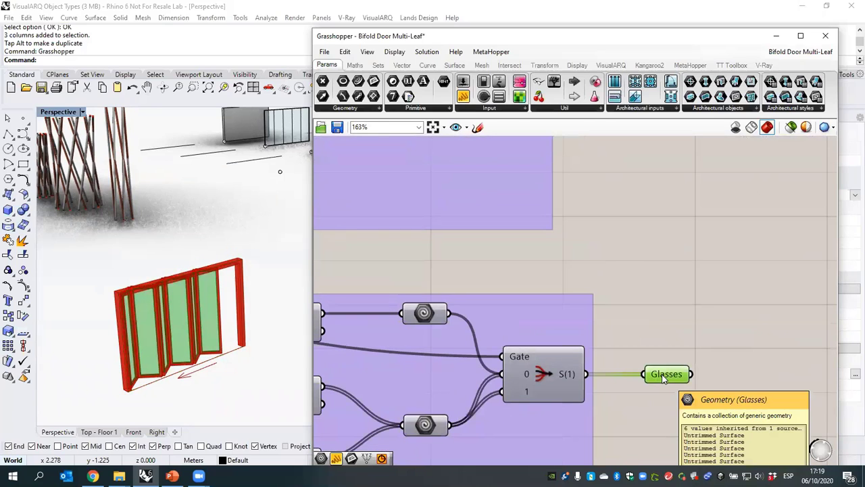
{"action": "scroll", "coordinate": [609, 341], "scroll_direction": "down", "scroll_amount": 3}
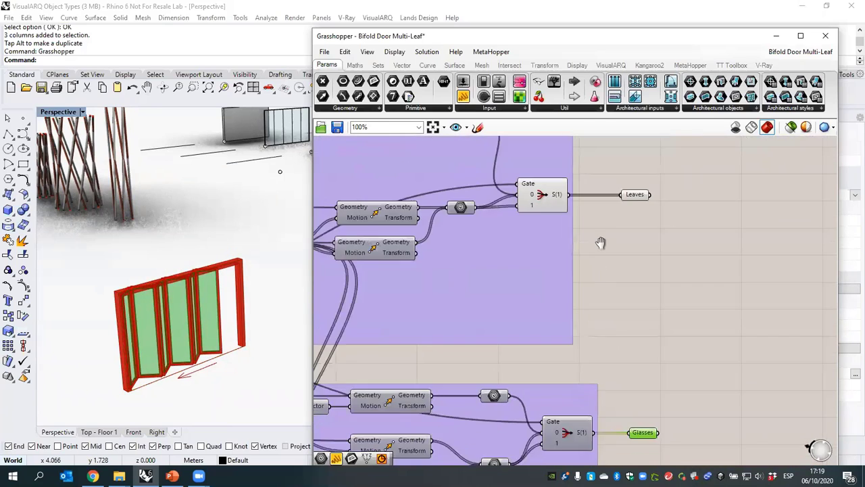
{"action": "scroll", "coordinate": [625, 250], "scroll_direction": "up", "scroll_amount": 2}
{"action": "left_click", "coordinate": [642, 240]}
{"action": "scroll", "coordinate": [584, 337], "scroll_direction": "down", "scroll_amount": 3}
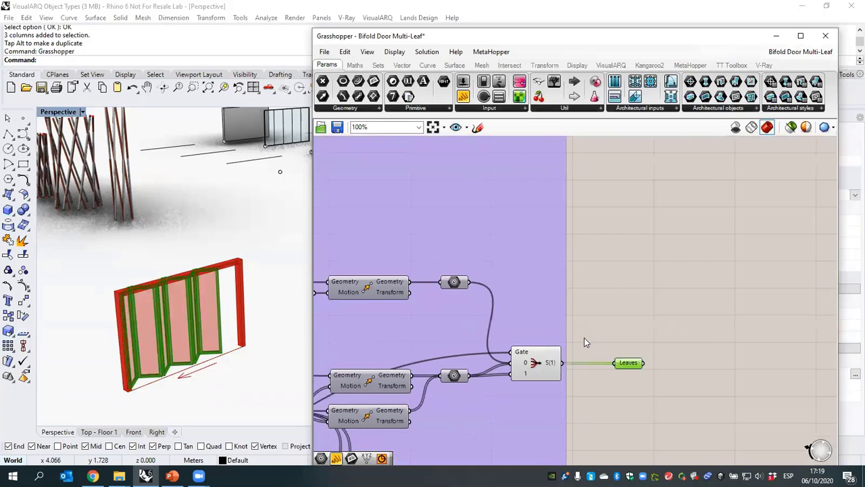
- Select the Frame output and the unnamed curve component above it to check which door geometry each one holds
{"action": "scroll", "coordinate": [393, 235], "scroll_direction": "up", "scroll_amount": 3}
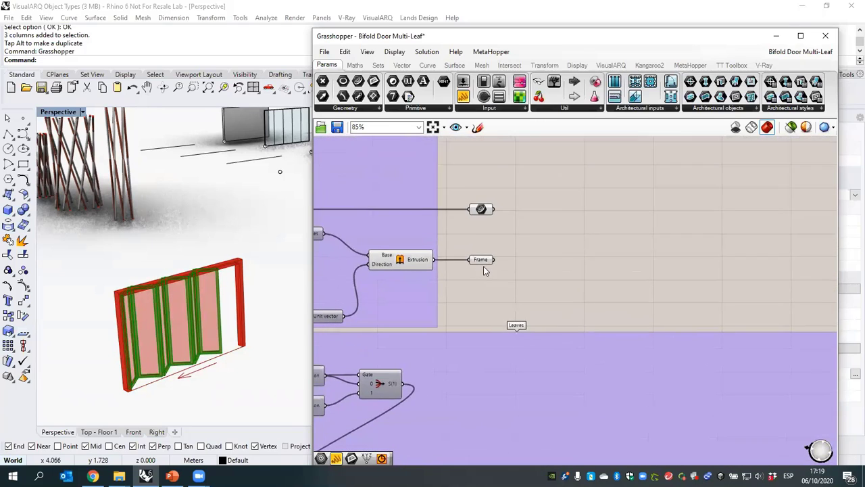
{"action": "left_click", "coordinate": [481, 256]}
{"action": "scroll", "coordinate": [491, 248], "scroll_direction": "up", "scroll_amount": 2}
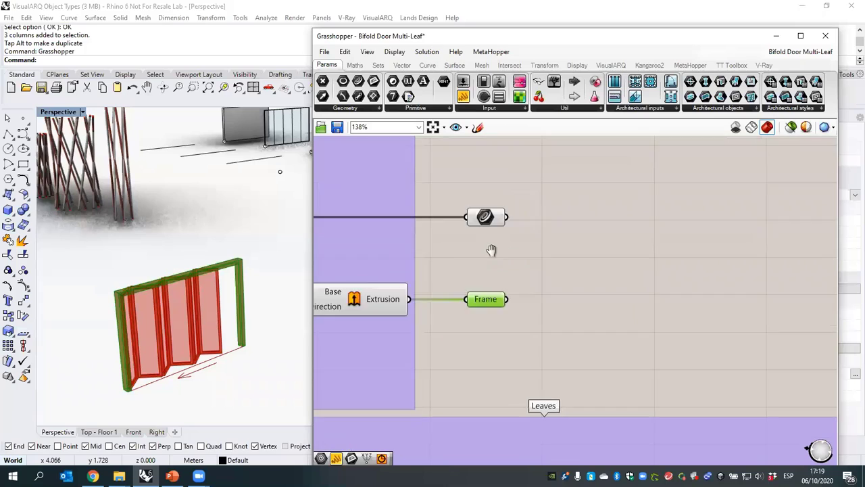
{"action": "left_click", "coordinate": [484, 247]}
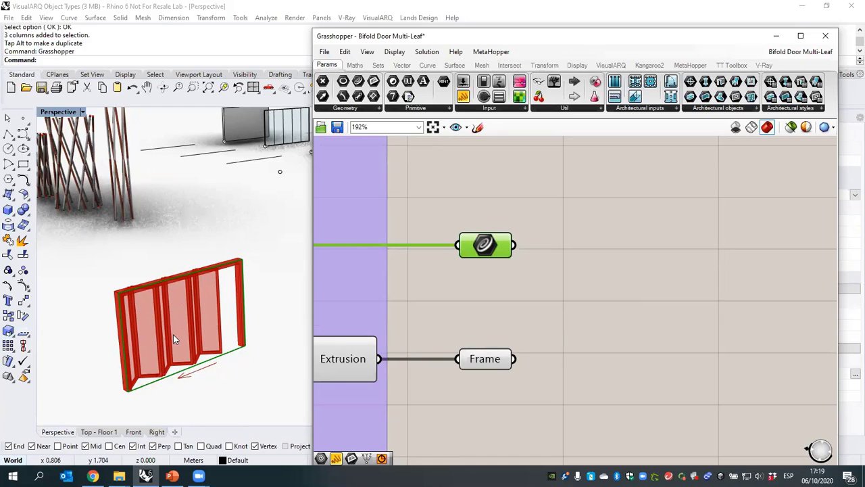
- Switch the Top - Floor 1 viewport to Wireframe display, examine the door in plan and return to the Perspective view
{"action": "left_click", "coordinate": [103, 434]}
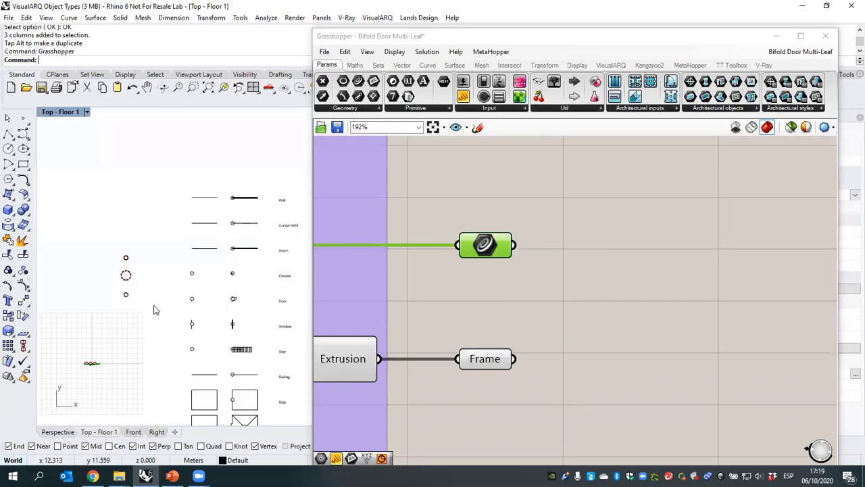
{"action": "left_click", "coordinate": [87, 113]}
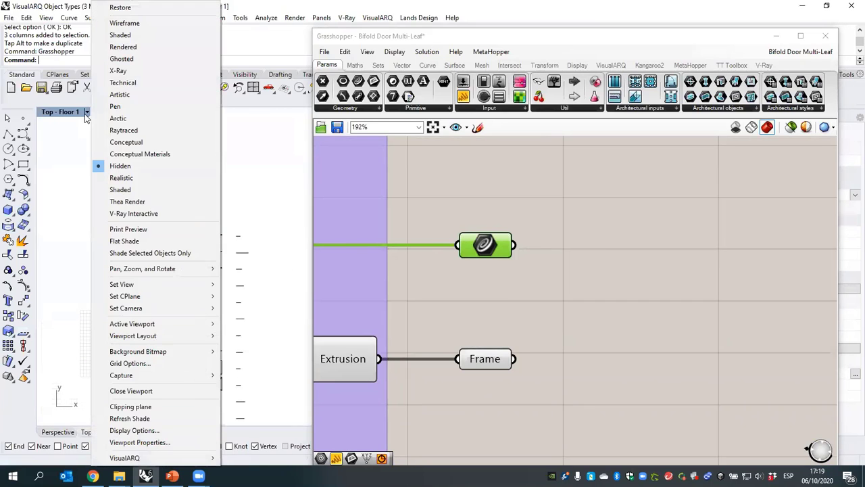
{"action": "left_click", "coordinate": [115, 23]}
{"action": "scroll", "coordinate": [110, 358], "scroll_direction": "up", "scroll_amount": 3}
{"action": "scroll", "coordinate": [113, 348], "scroll_direction": "up", "scroll_amount": 5}
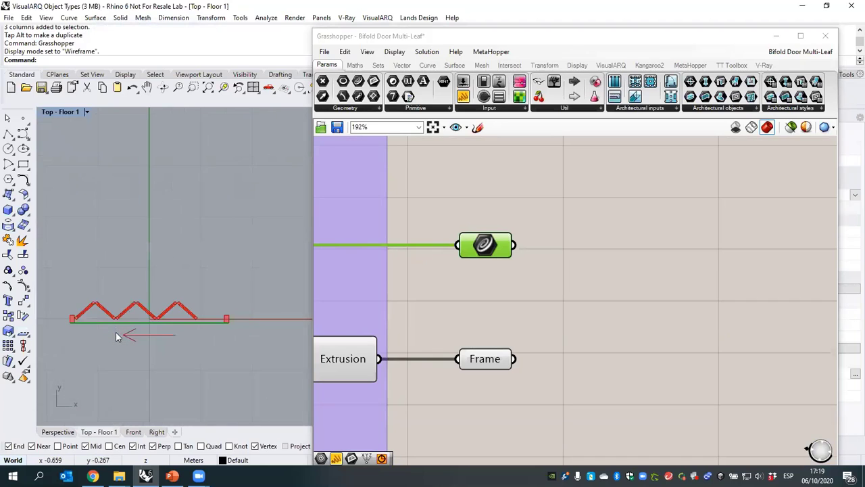
{"action": "right_click_drag", "start_coordinate": [115, 334], "coordinate": [137, 305]}
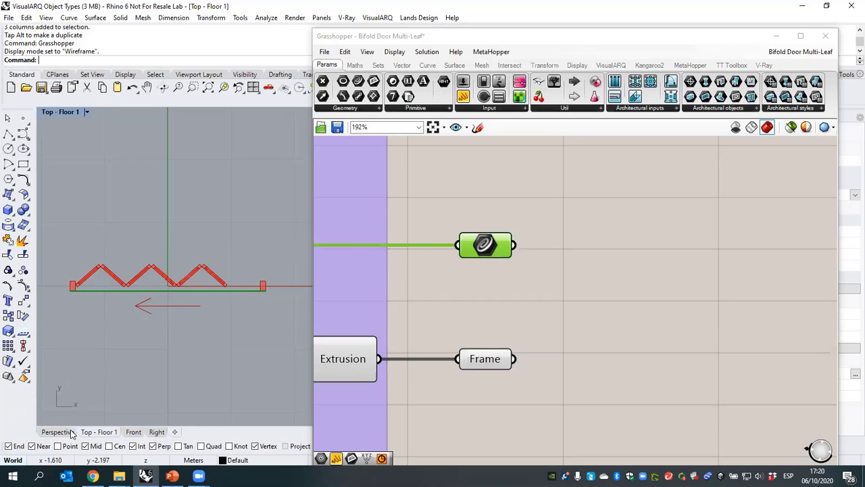
{"action": "right_click_drag", "start_coordinate": [164, 351], "coordinate": [192, 338]}
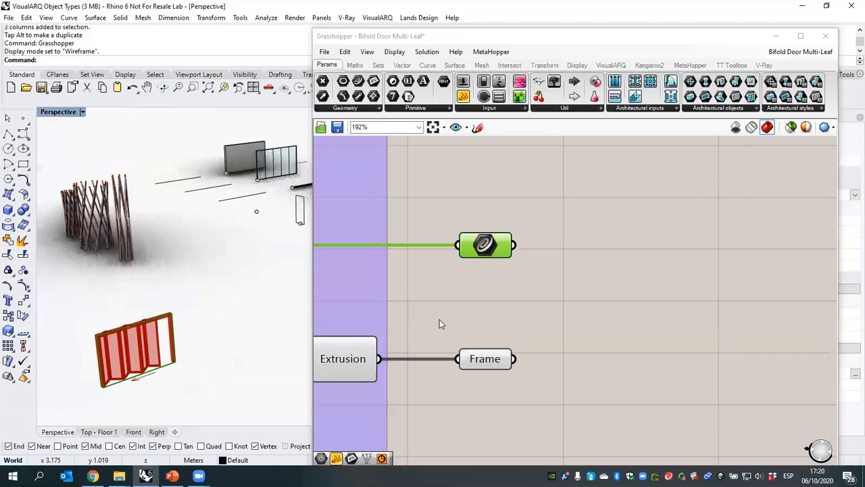
- Select the 2D Arrow output component to identify its geometry in the door preview
{"action": "left_click", "coordinate": [440, 317]}
{"action": "scroll", "coordinate": [438, 312], "scroll_direction": "down", "scroll_amount": 10}
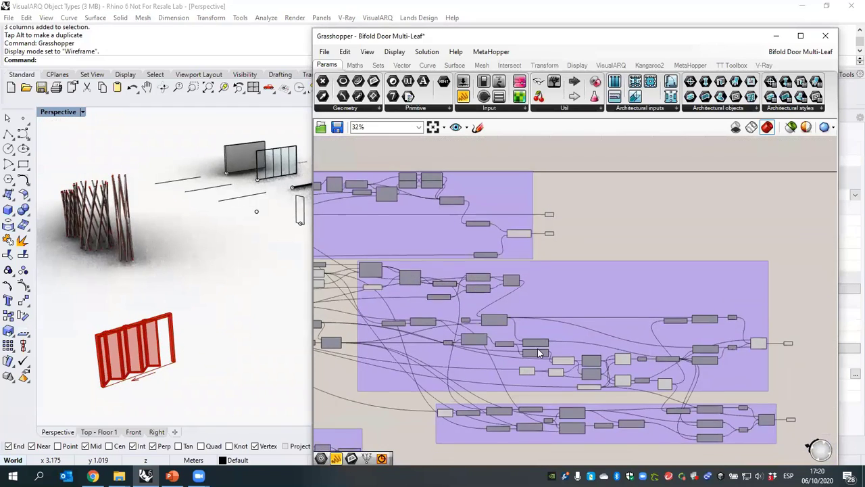
{"action": "scroll", "coordinate": [389, 382], "scroll_direction": "up", "scroll_amount": 8}
{"action": "left_click", "coordinate": [414, 383]}
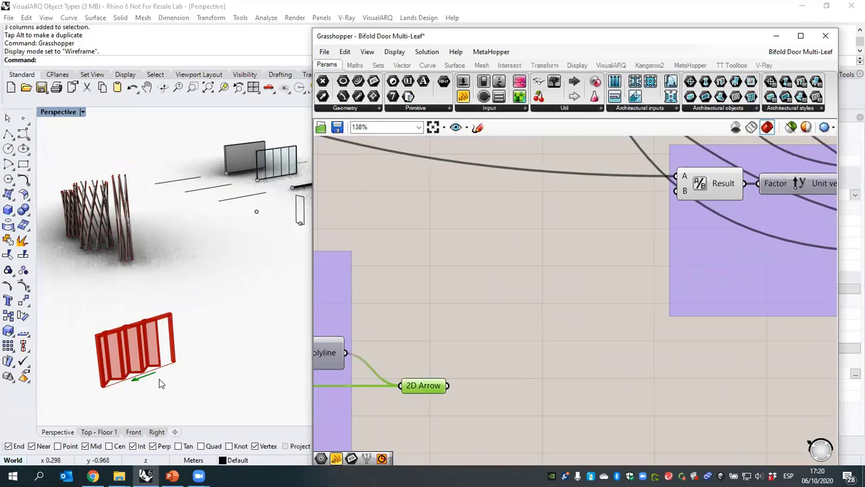
- Clear the component selection, then save the Bifold Door Multi-Leaf definition and close the Grasshopper window
{"action": "left_click", "coordinate": [441, 330]}
{"action": "scroll", "coordinate": [438, 334], "scroll_direction": "down", "scroll_amount": 3}
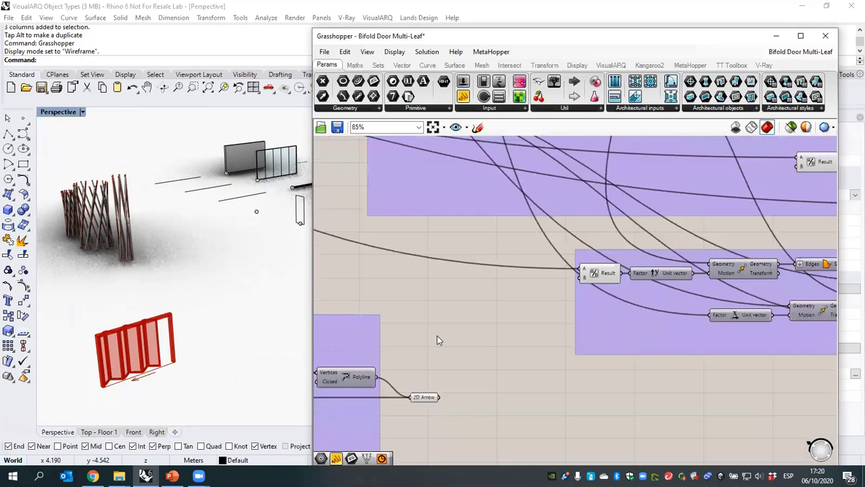
{"action": "left_click", "coordinate": [337, 129]}
{"action": "left_click", "coordinate": [824, 38]}
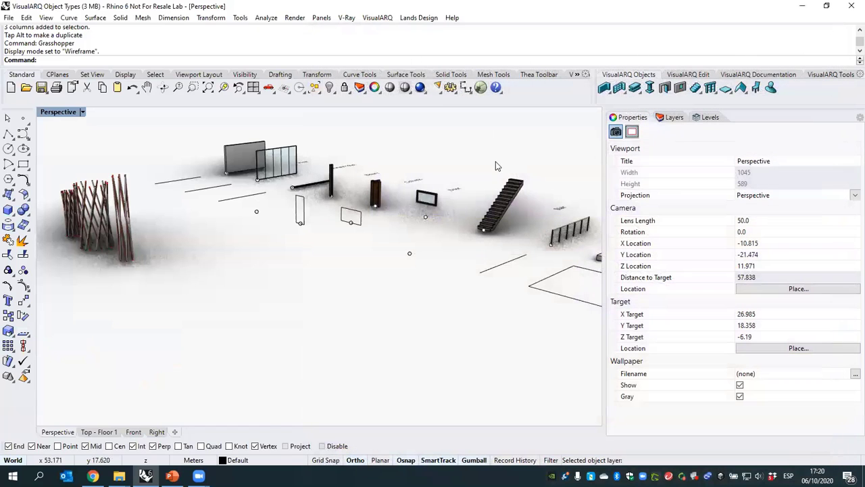
- Start a new Grasshopper door style from the Bifold Door Multi-Leaf definition file and proceed to its global configuration
{"action": "right_click", "coordinate": [665, 88]}
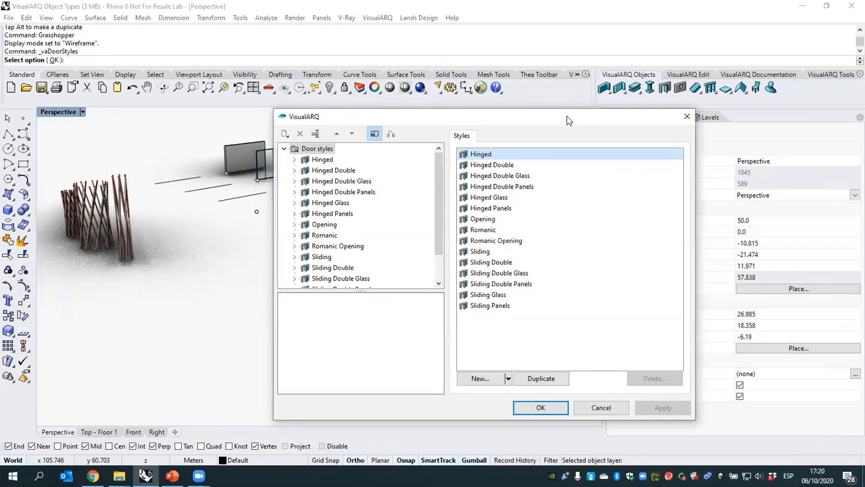
{"action": "left_click_drag", "start_coordinate": [568, 120], "coordinate": [466, 123]}
{"action": "left_click", "coordinate": [406, 380]}
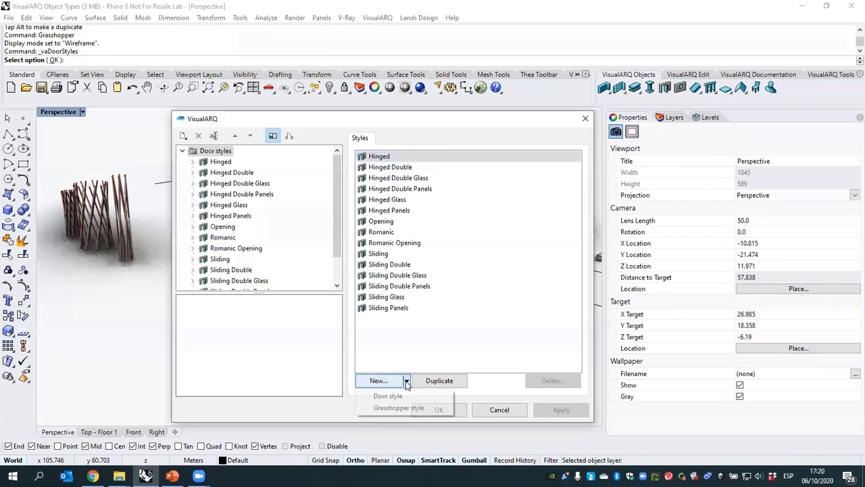
{"action": "left_click", "coordinate": [384, 409]}
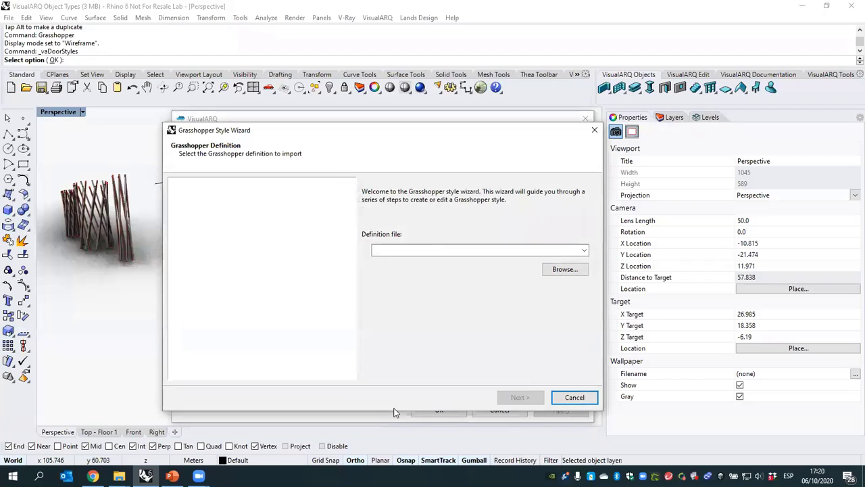
{"action": "left_click", "coordinate": [555, 271]}
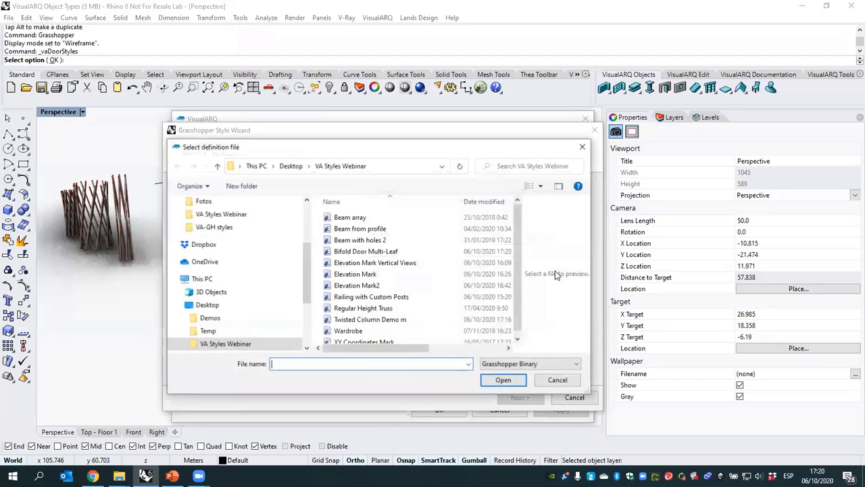
{"action": "left_click", "coordinate": [389, 250]}
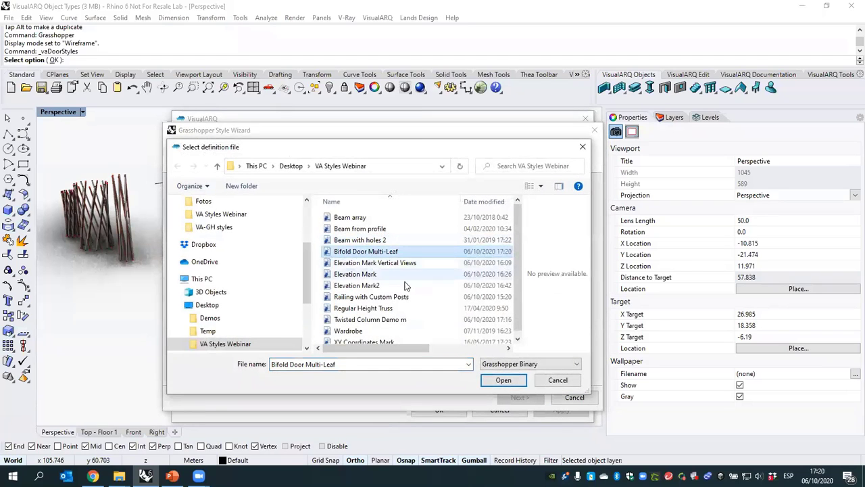
{"action": "left_click", "coordinate": [504, 380]}
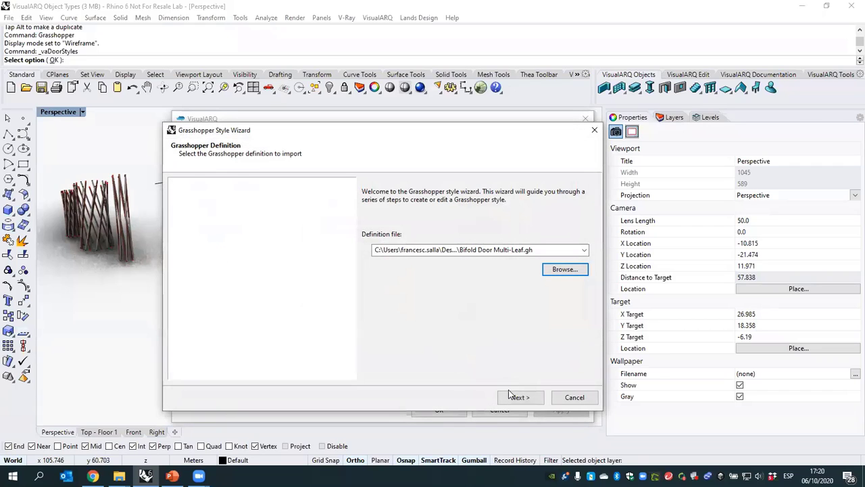
{"action": "left_click", "coordinate": [517, 398]}
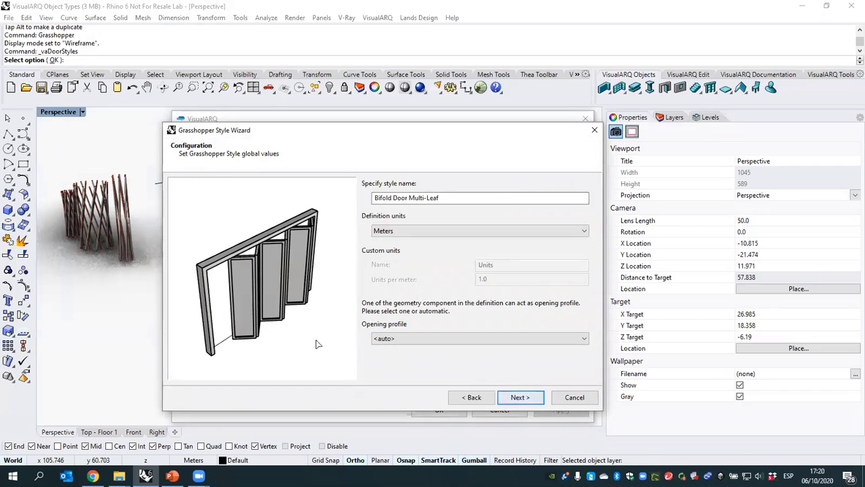
{"action": "right_click_drag", "start_coordinate": [319, 344], "coordinate": [265, 306]}
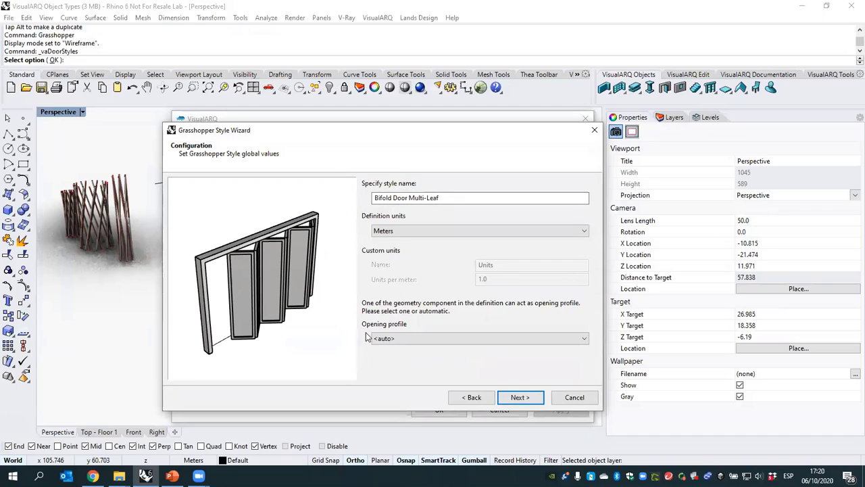
- Use Door Opening Profile as the opening profile, shorten the style name to Bifold Door, and continue to the geometry settings
{"action": "left_click", "coordinate": [391, 339]}
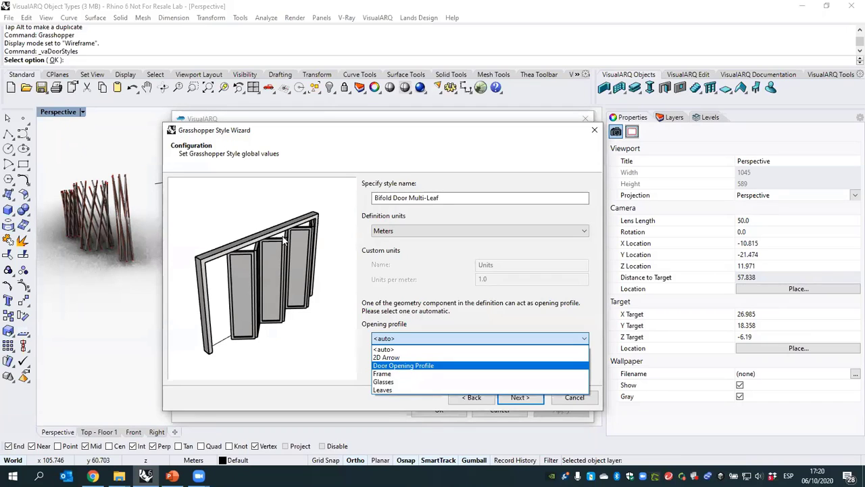
{"action": "left_click", "coordinate": [400, 366]}
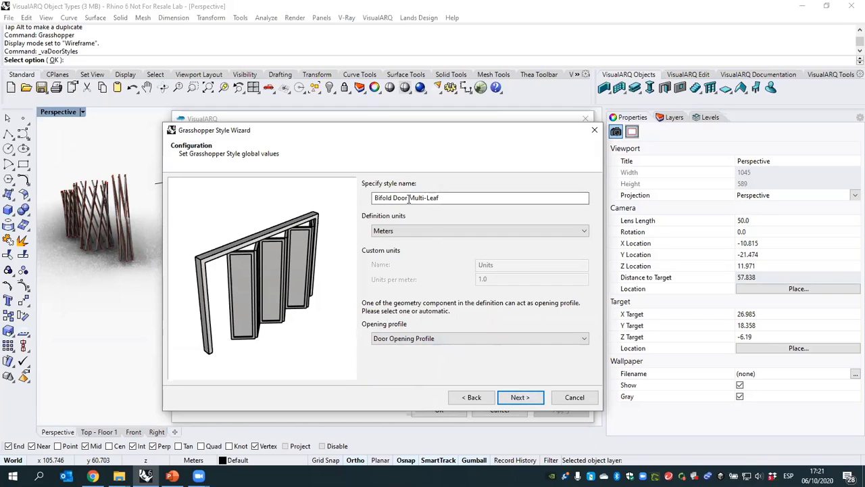
{"action": "left_click_drag", "start_coordinate": [409, 198], "coordinate": [473, 203]}
{"action": "key", "text": "BackSpace"}
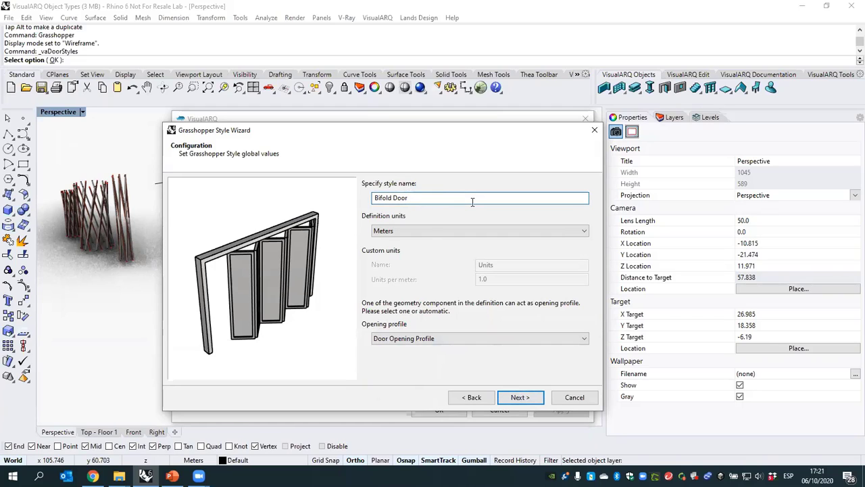
{"action": "left_click", "coordinate": [519, 397]}
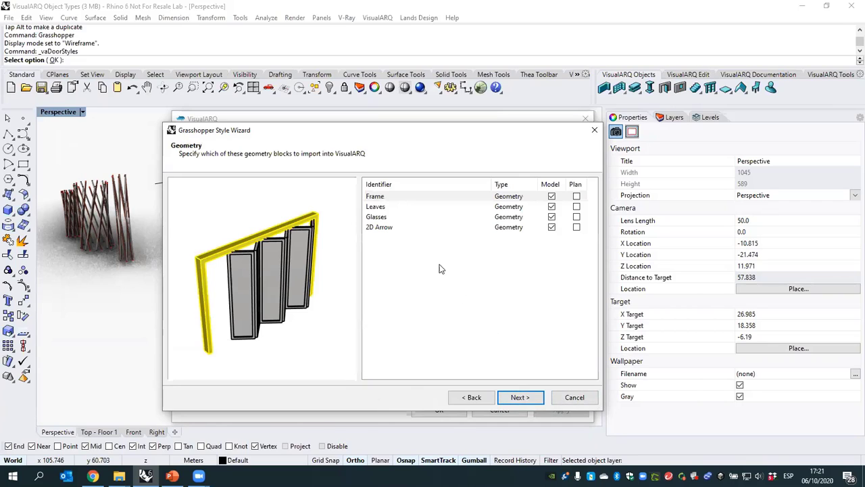
- Check the Leaves, Glasses and 2D Arrow components in the geometry list, keeping their import settings, and continue to the parameters
{"action": "left_click", "coordinate": [377, 208]}
{"action": "left_click", "coordinate": [379, 218]}
{"action": "left_click", "coordinate": [379, 227]}
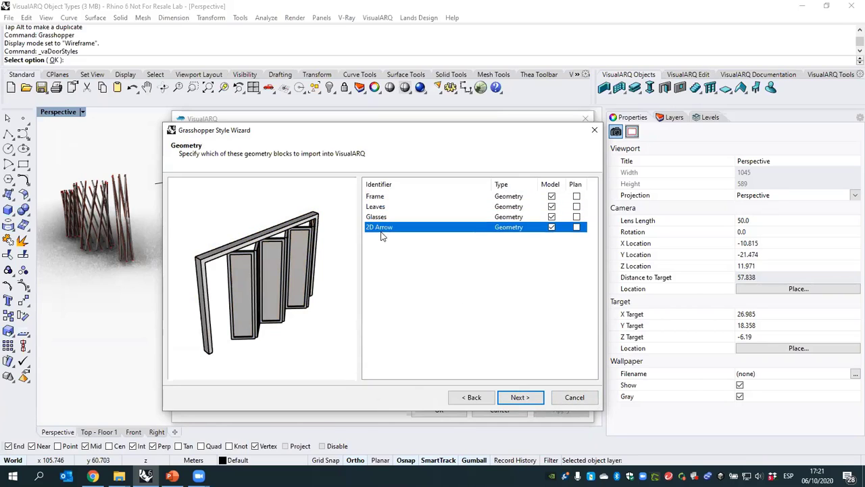
{"action": "left_click", "coordinate": [506, 398]}
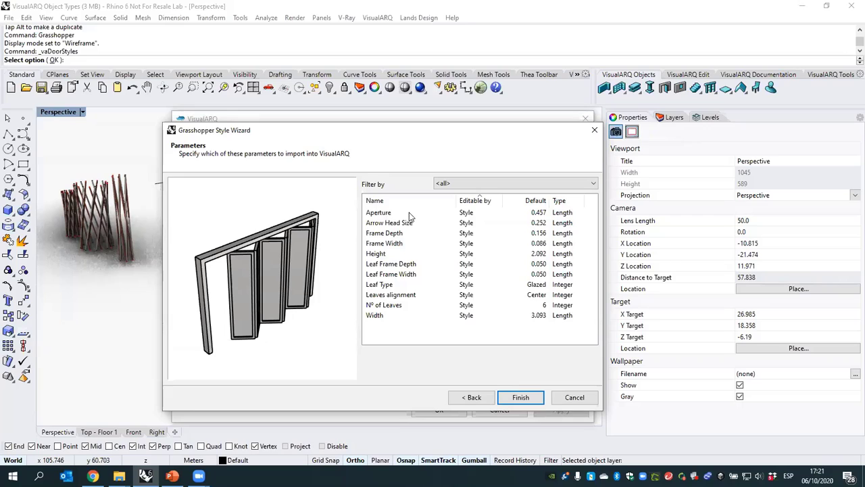
- Make the Aperture parameter editable by Object and set its type to Percentage
{"action": "left_click", "coordinate": [466, 214]}
{"action": "left_click", "coordinate": [466, 215]}
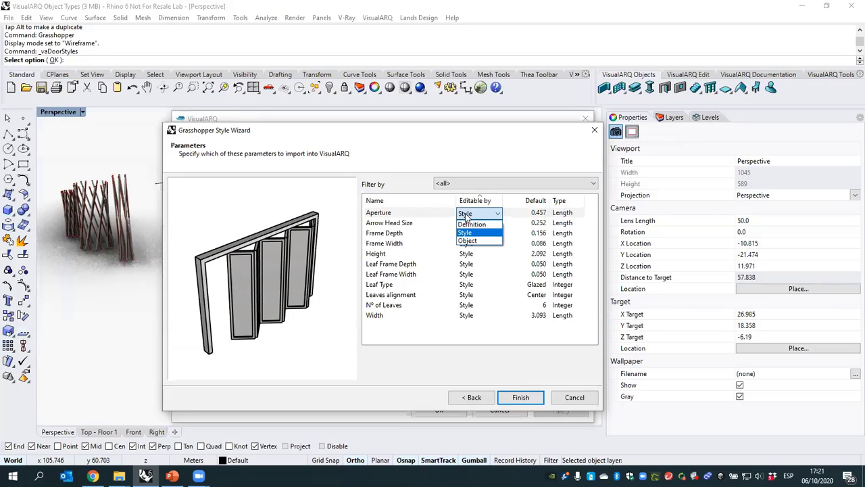
{"action": "left_click", "coordinate": [466, 241]}
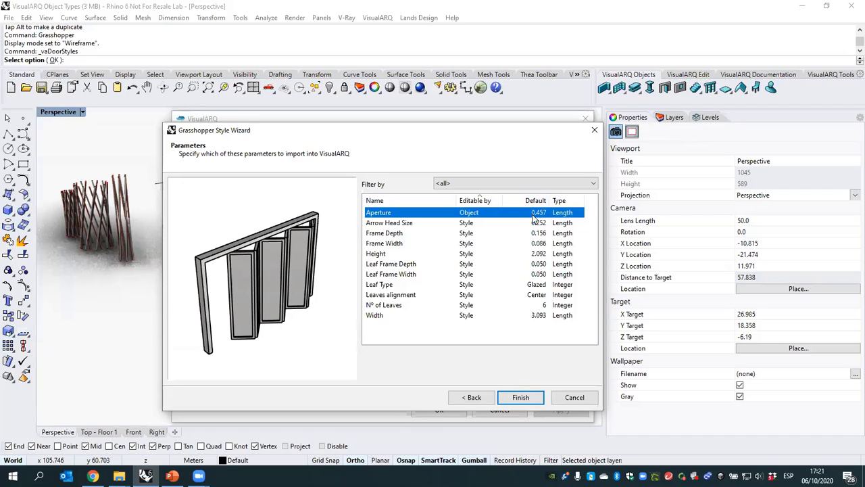
{"action": "left_click", "coordinate": [563, 216]}
{"action": "left_click", "coordinate": [565, 215]}
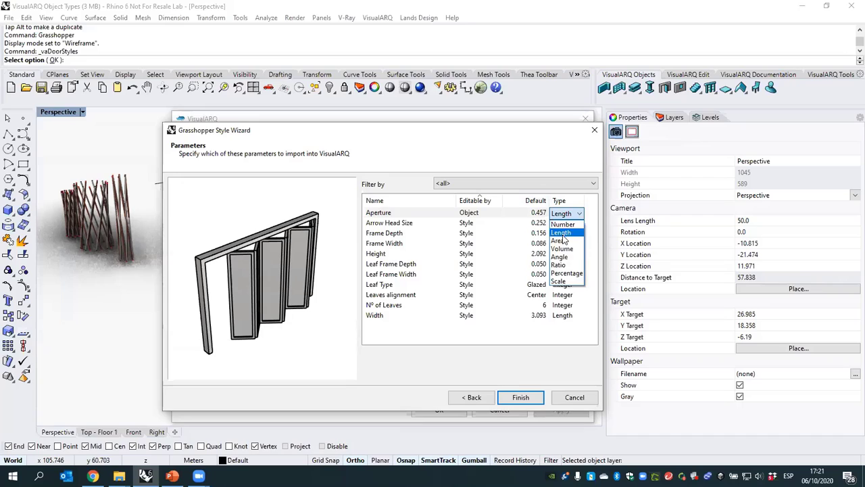
{"action": "left_click", "coordinate": [565, 273]}
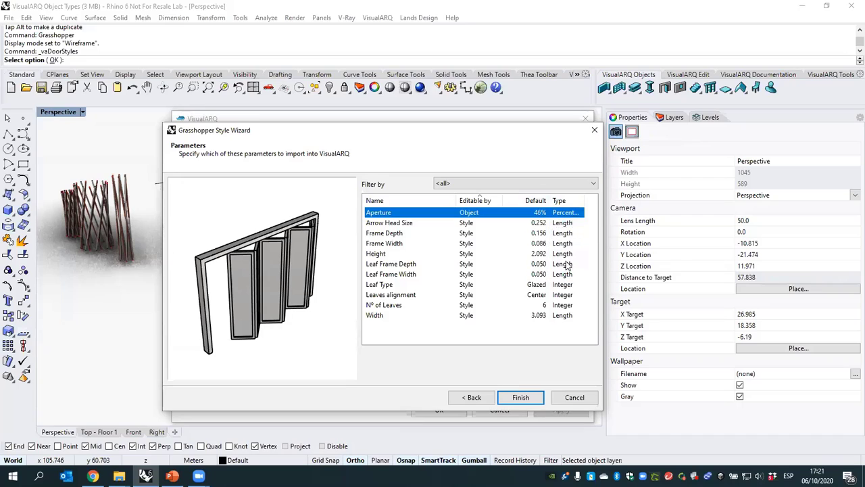
- Make the Height, Nº of Leaves and Width parameters editable by Object together
{"action": "left_click", "coordinate": [382, 254]}
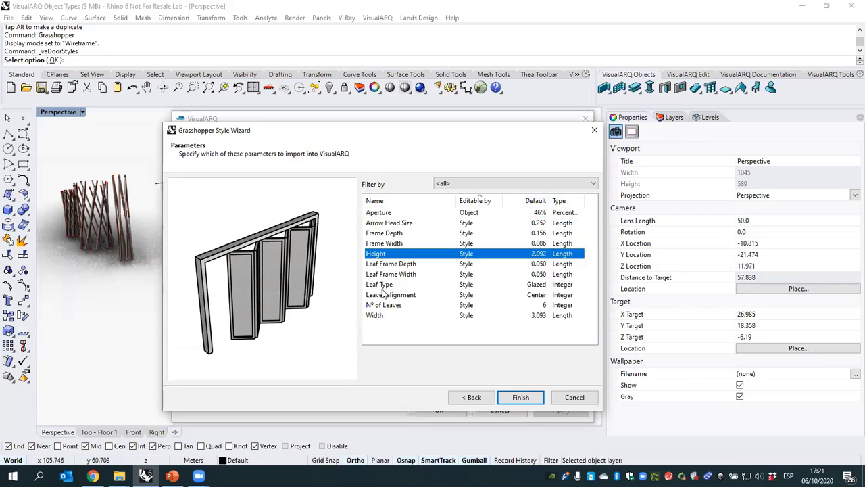
{"action": "left_click", "coordinate": [383, 306], "text": "ctrl"}
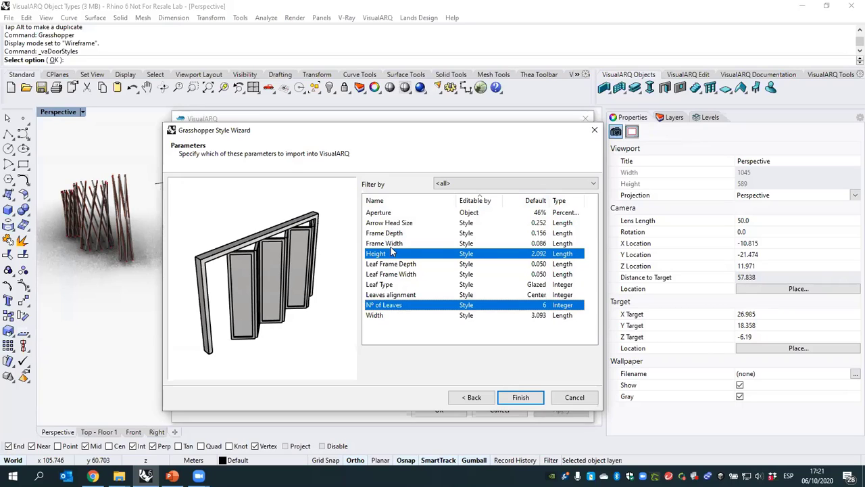
{"action": "left_click", "coordinate": [379, 316], "text": "ctrl"}
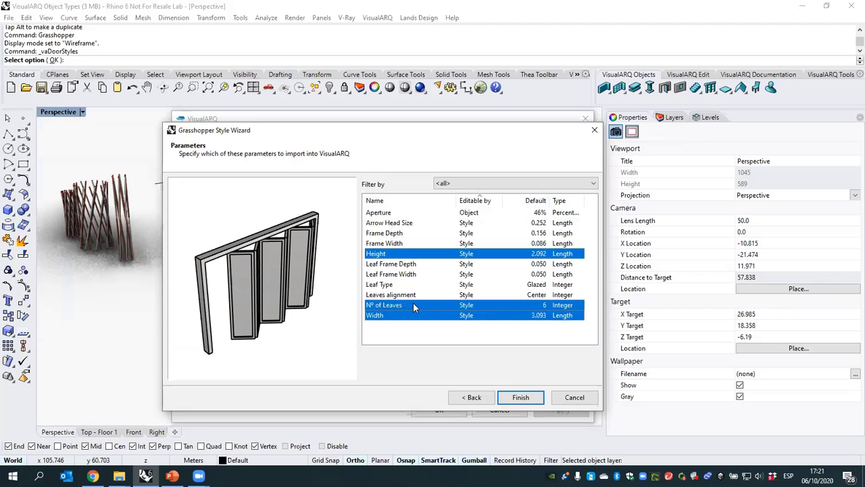
{"action": "left_click", "coordinate": [471, 316]}
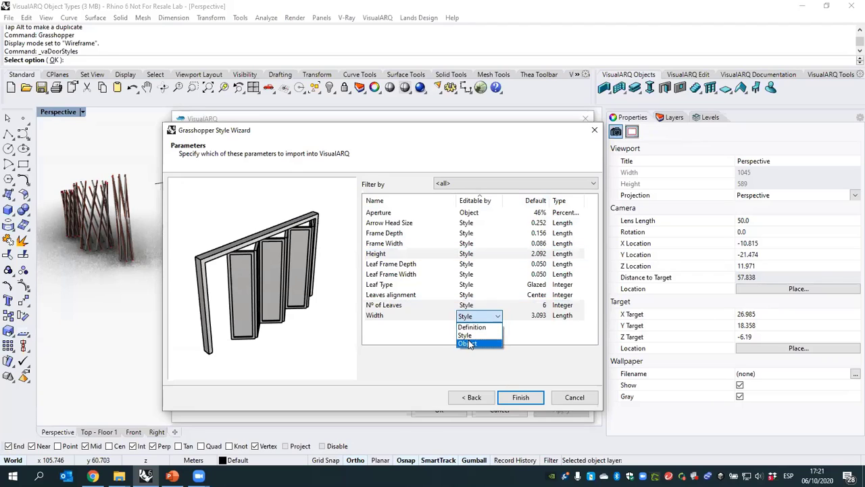
{"action": "left_click", "coordinate": [468, 343]}
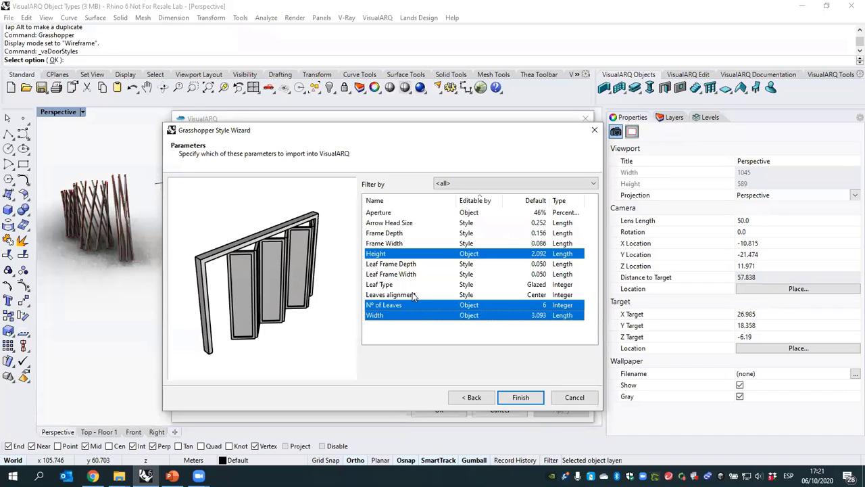
- Restrict the Leaf Type parameter to Definition and finish the Grasshopper style wizard
{"action": "left_click", "coordinate": [465, 285]}
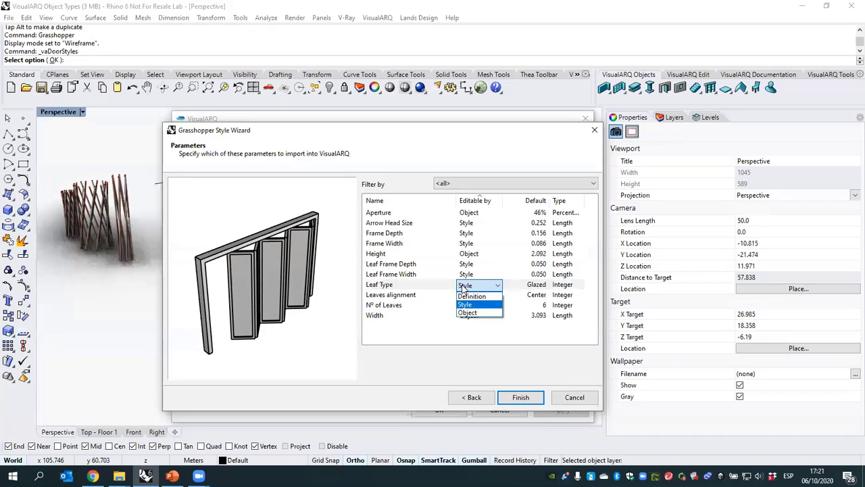
{"action": "left_click", "coordinate": [465, 298]}
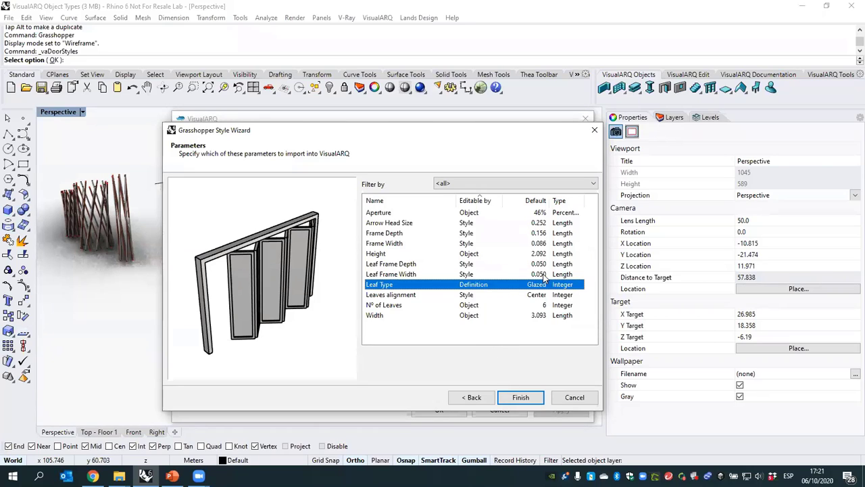
{"action": "left_click", "coordinate": [518, 399]}
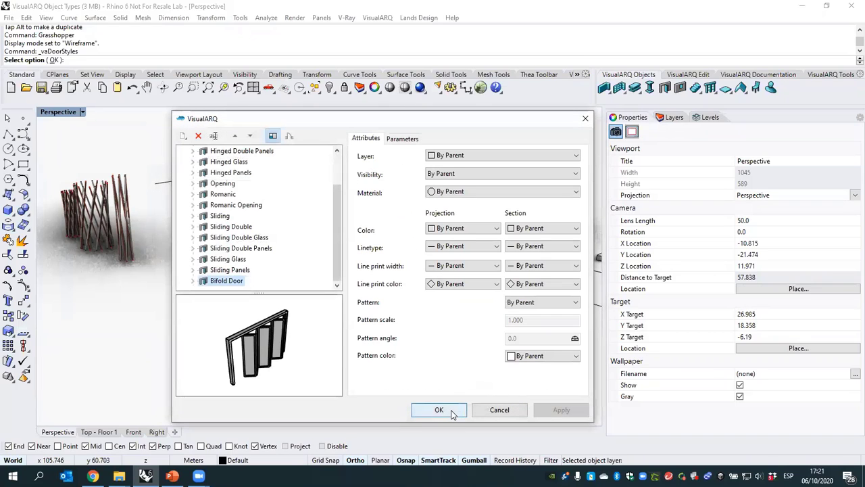
- Assign the Glass material to the Glasses component of the Bifold Door style and accept the door styles
{"action": "left_click", "coordinate": [192, 281]}
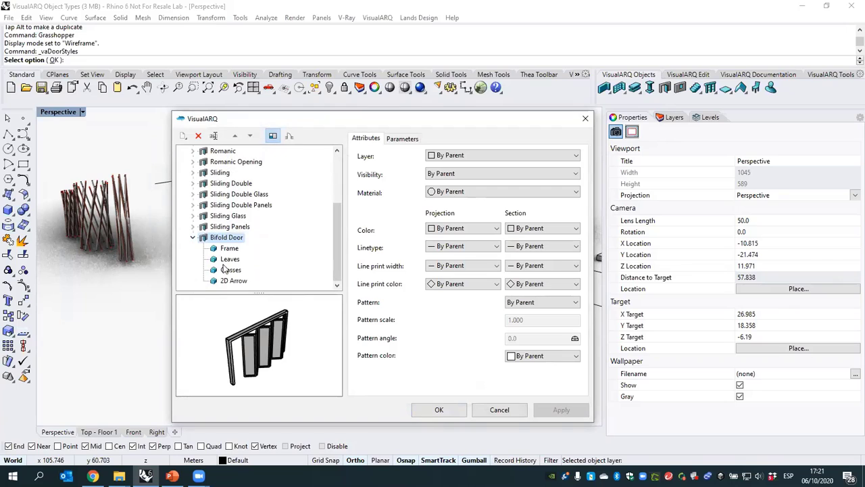
{"action": "left_click", "coordinate": [230, 270]}
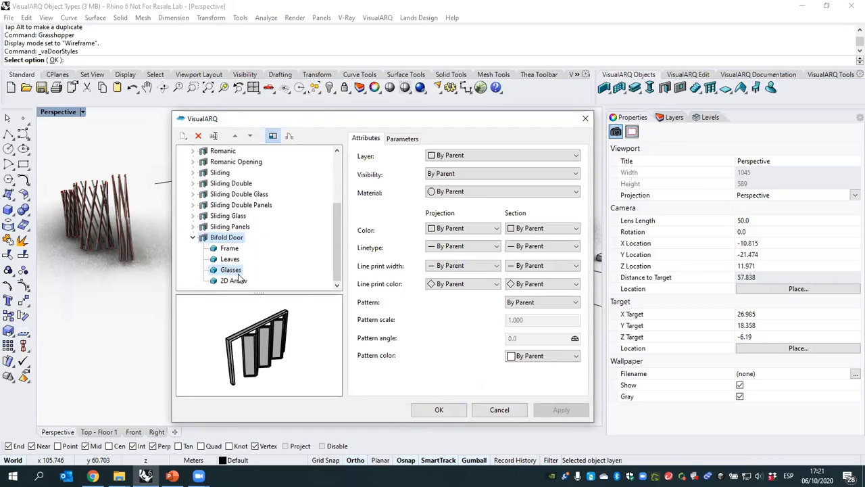
{"action": "left_click", "coordinate": [448, 192]}
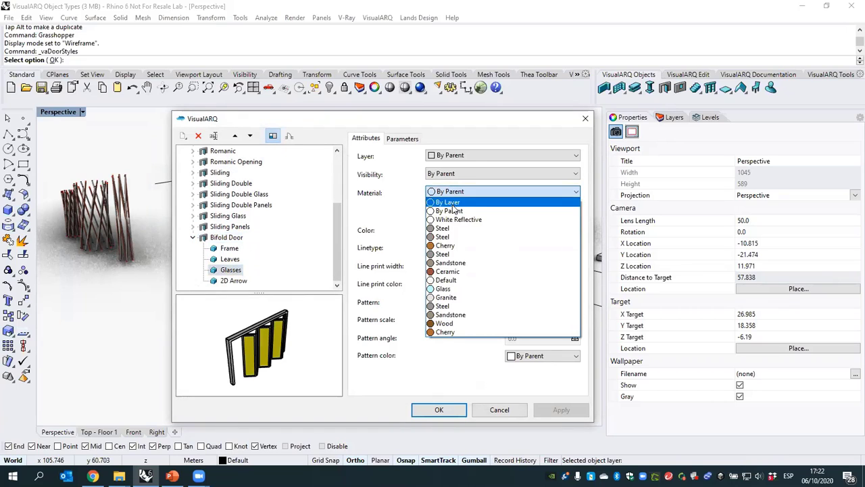
{"action": "left_click", "coordinate": [445, 289]}
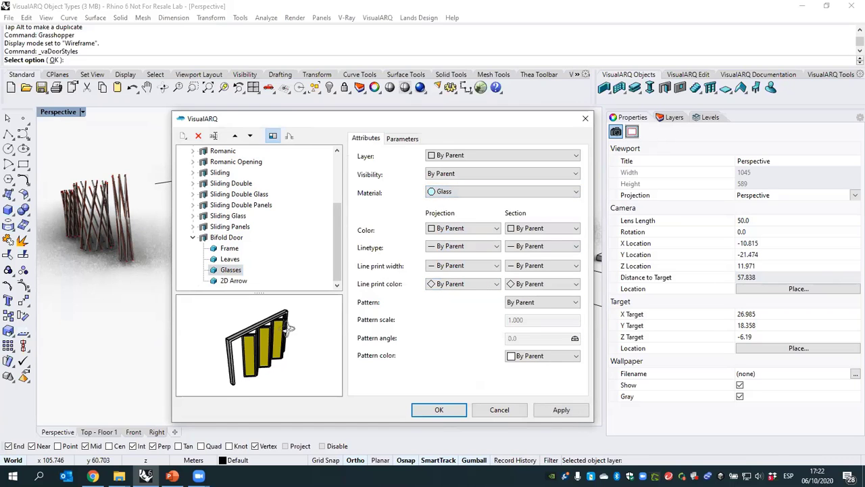
{"action": "left_click", "coordinate": [439, 409]}
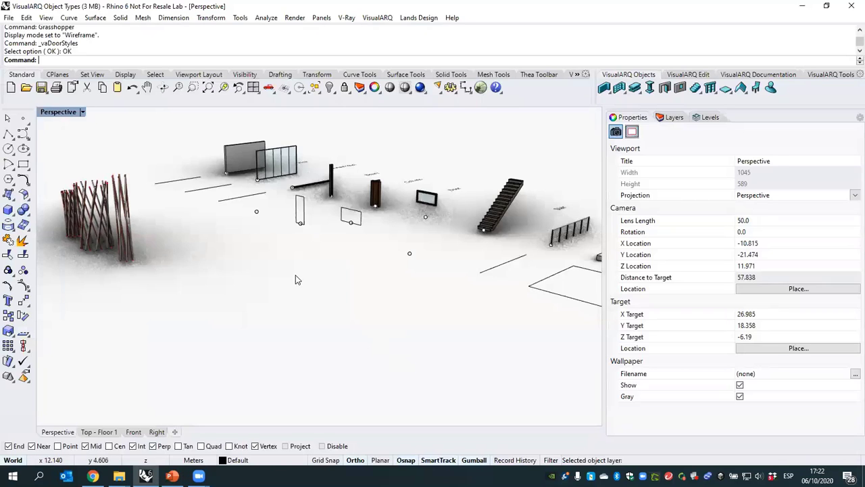
- Insert a door with the Bifold Door style into the solid gray wall, opening toward the near side
{"action": "right_click_drag", "start_coordinate": [296, 279], "coordinate": [310, 192]}
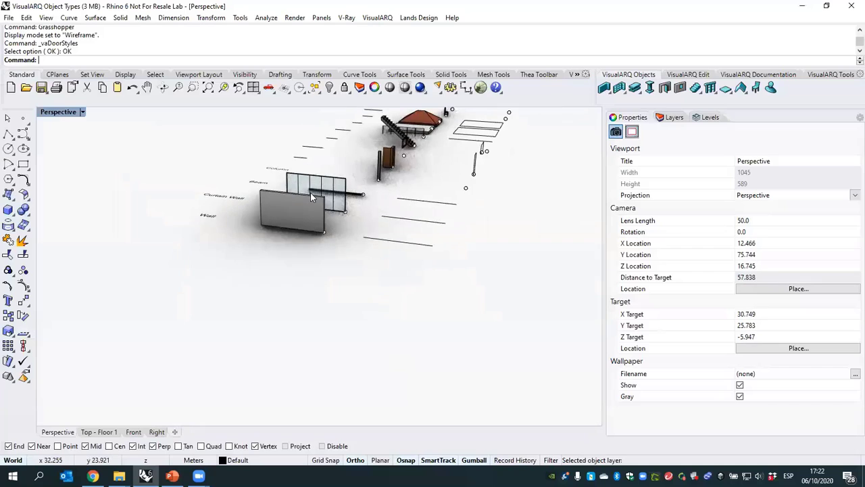
{"action": "scroll", "coordinate": [310, 192], "scroll_direction": "up", "scroll_amount": 5}
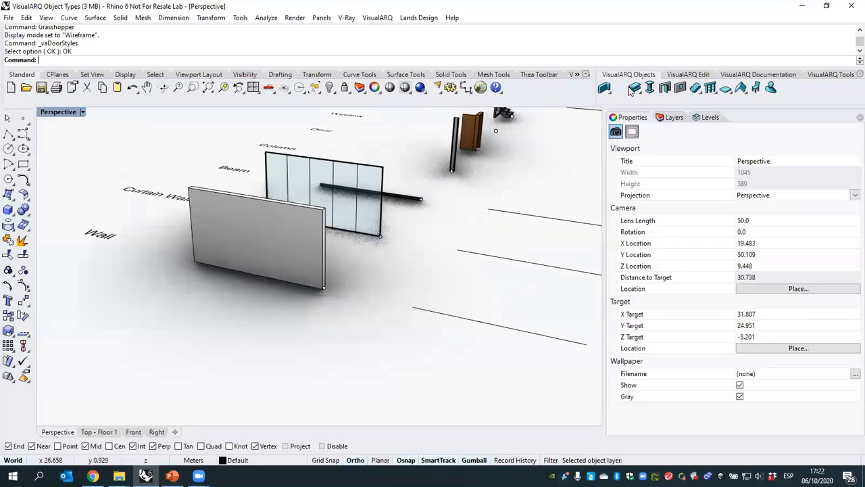
{"action": "left_click", "coordinate": [665, 89]}
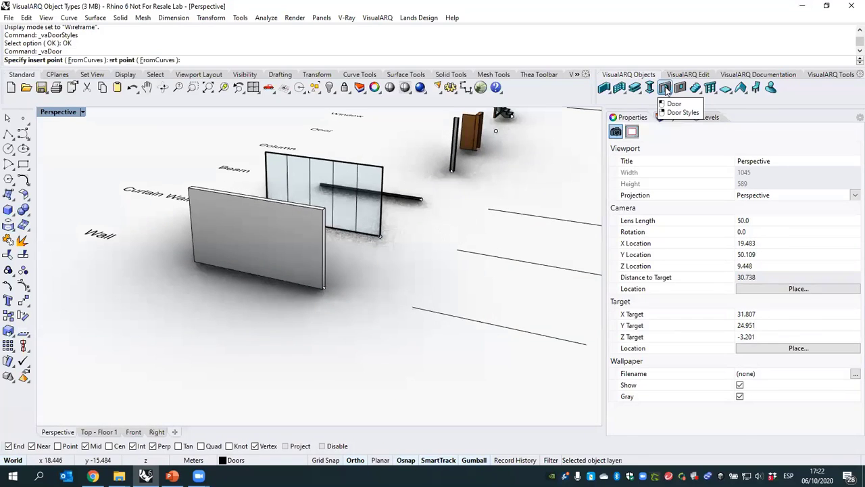
{"action": "left_click", "coordinate": [845, 167]}
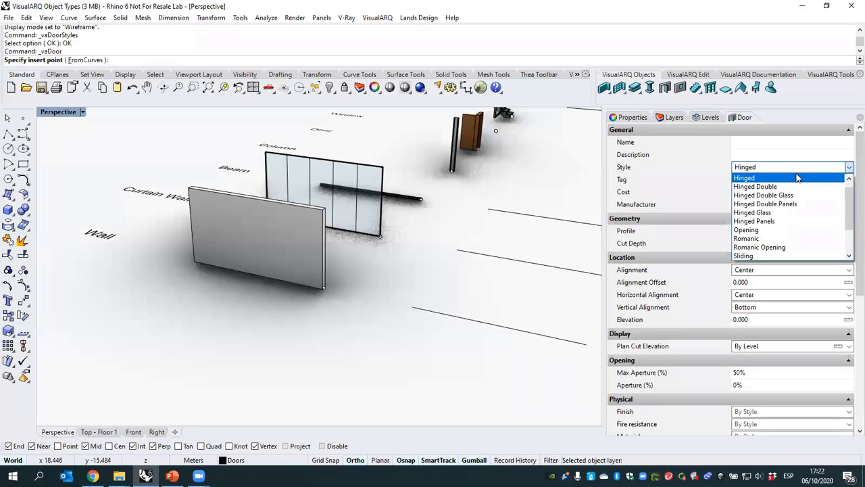
{"action": "scroll", "coordinate": [788, 189], "scroll_direction": "up", "scroll_amount": 1}
{"action": "left_click", "coordinate": [771, 178]}
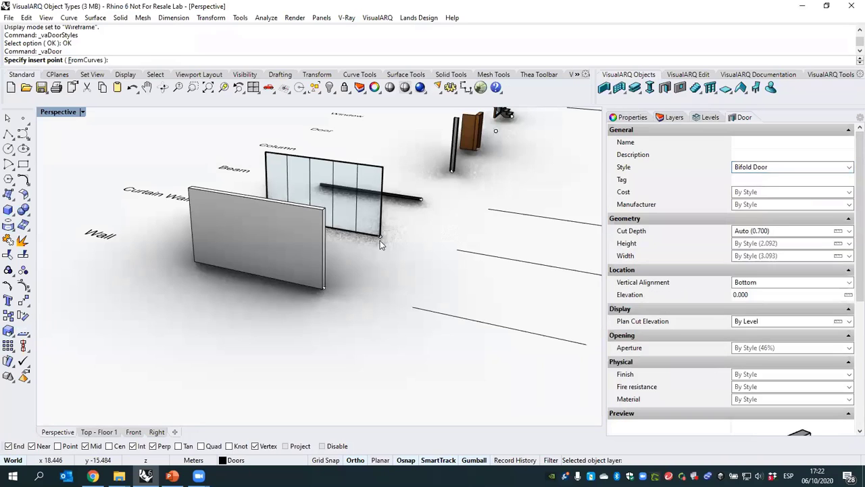
{"action": "scroll", "coordinate": [243, 257], "scroll_direction": "up", "scroll_amount": 3}
{"action": "left_click", "coordinate": [249, 279]}
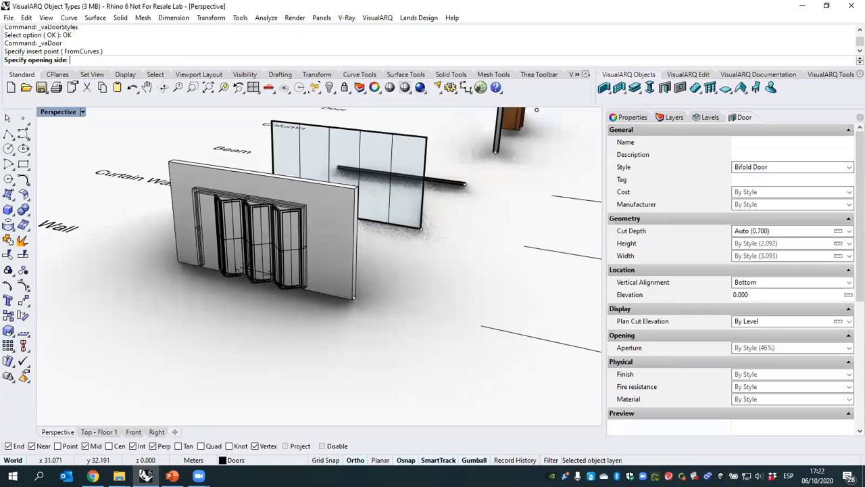
{"action": "left_click", "coordinate": [206, 315]}
{"action": "key", "text": "Return"}
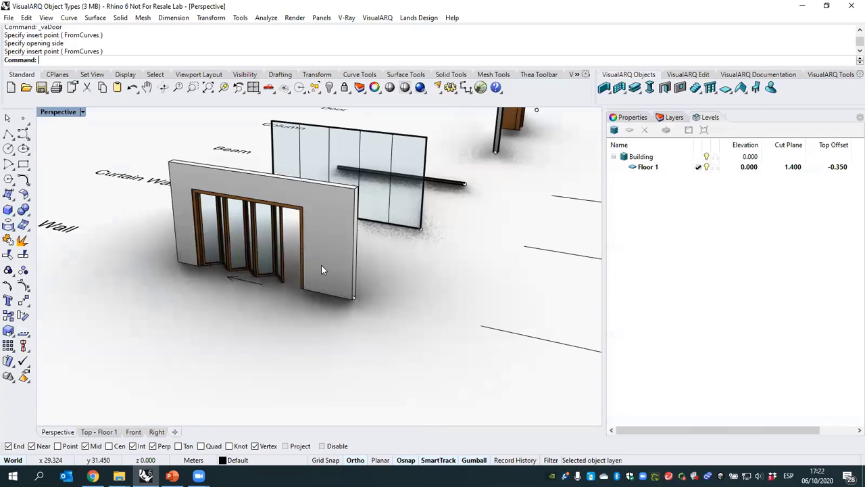
- Lengthen the wall by moving its start point outward, making room for a second door
{"action": "left_click", "coordinate": [321, 267]}
{"action": "scroll", "coordinate": [375, 278], "scroll_direction": "down", "scroll_amount": 2}
{"action": "left_click_drag", "start_coordinate": [343, 252], "coordinate": [511, 313]}
- Copy the bifold door about 4.1 m along the wall into its extended part
{"action": "left_click", "coordinate": [298, 277]}
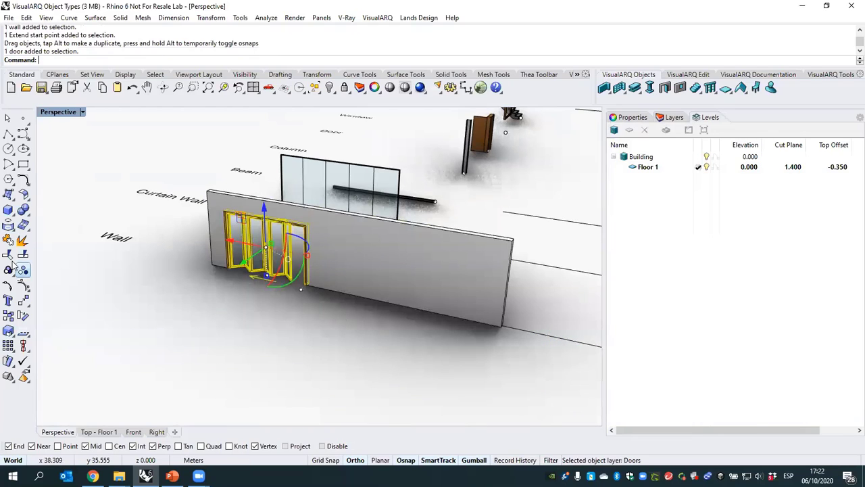
{"action": "left_click", "coordinate": [8, 316]}
{"action": "left_click", "coordinate": [227, 337]}
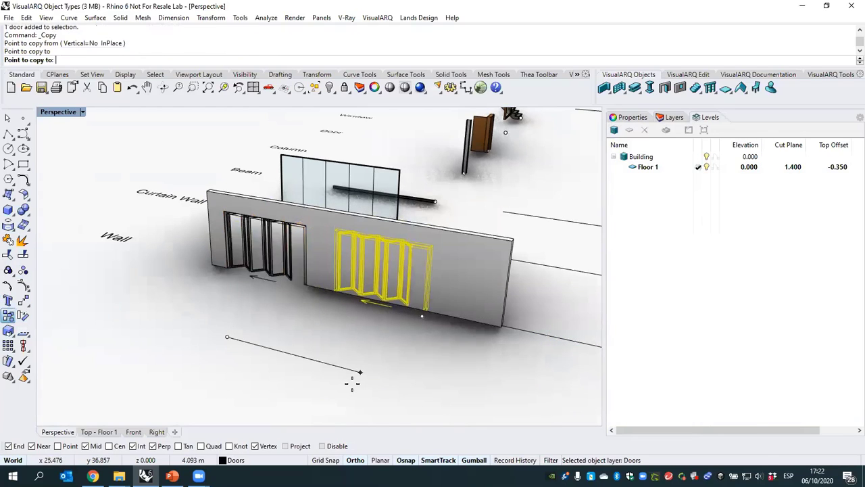
{"action": "left_click", "coordinate": [358, 377]}
{"action": "key", "text": "Return"}
{"action": "key", "text": "Escape"}
- Override the copied bifold door's opening aperture with 20% and its width with 2 m
{"action": "scroll", "coordinate": [392, 278], "scroll_direction": "up", "scroll_amount": 2}
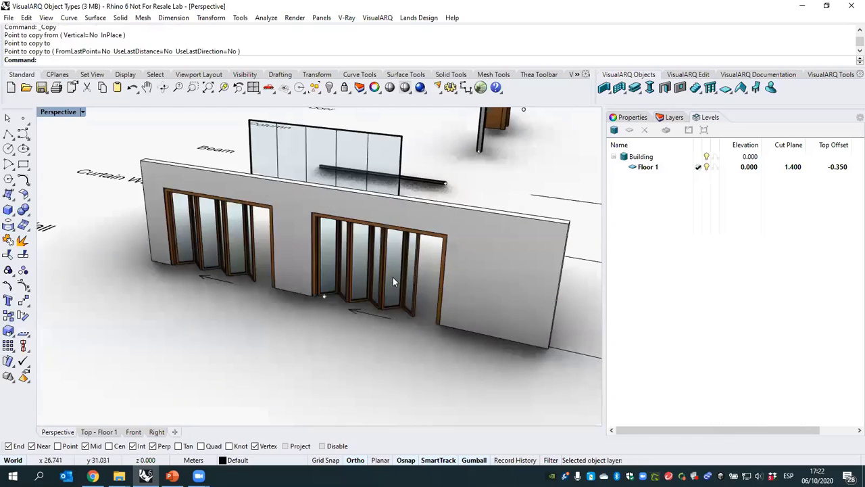
{"action": "left_click", "coordinate": [392, 277]}
{"action": "left_click", "coordinate": [633, 119]}
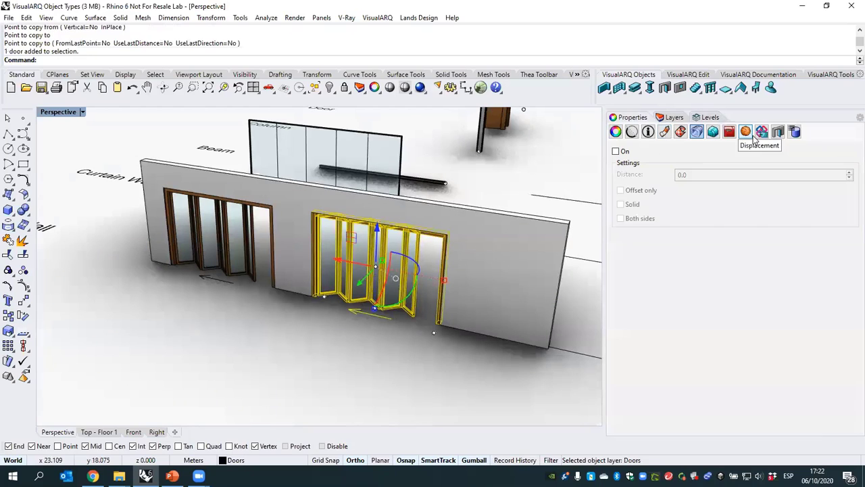
{"action": "left_click", "coordinate": [778, 132]}
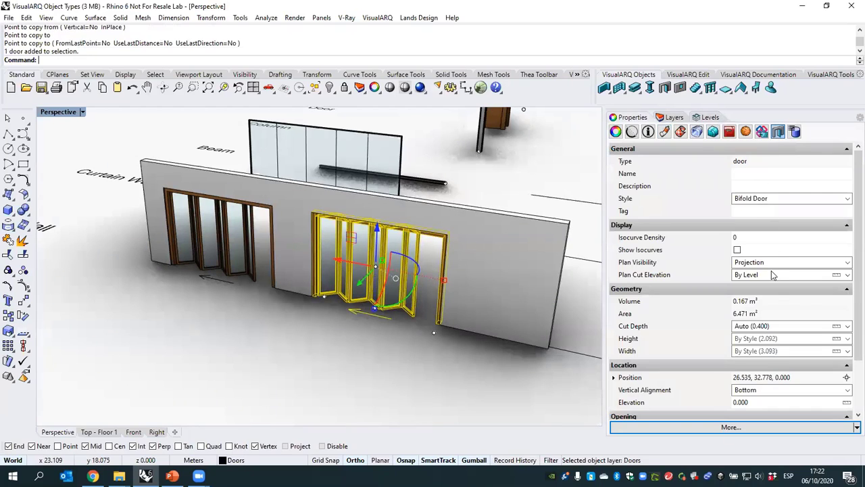
{"action": "scroll", "coordinate": [777, 317], "scroll_direction": "down", "scroll_amount": 2}
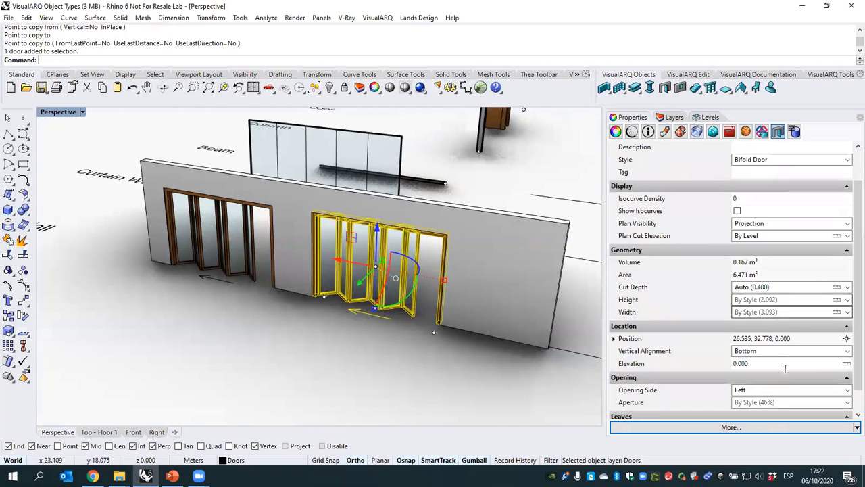
{"action": "left_click", "coordinate": [787, 404]}
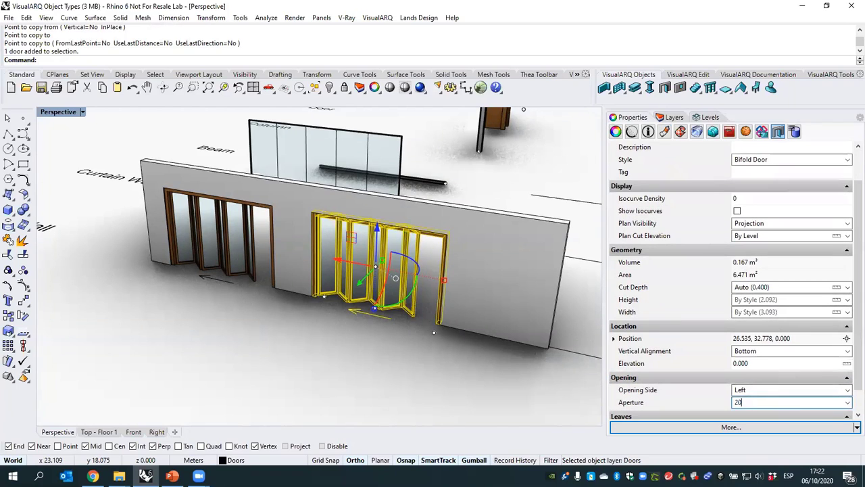
{"action": "type", "text": "20%"}
{"action": "key", "text": "Return"}
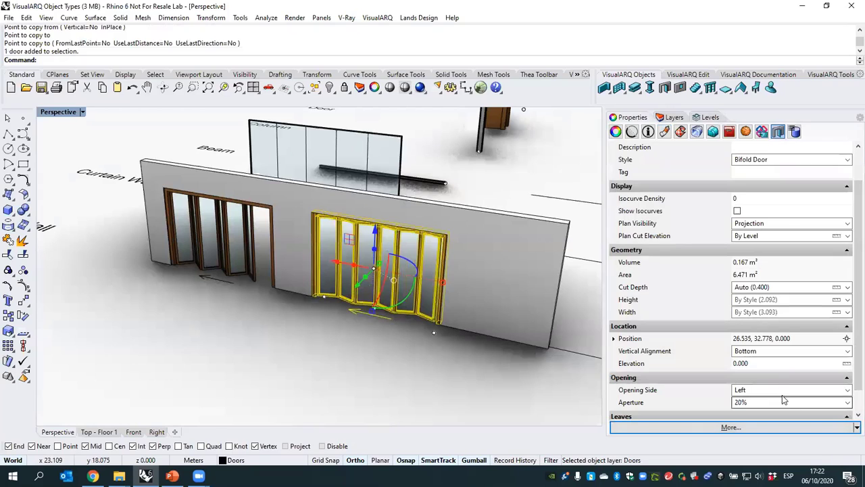
{"action": "left_click", "coordinate": [779, 314]}
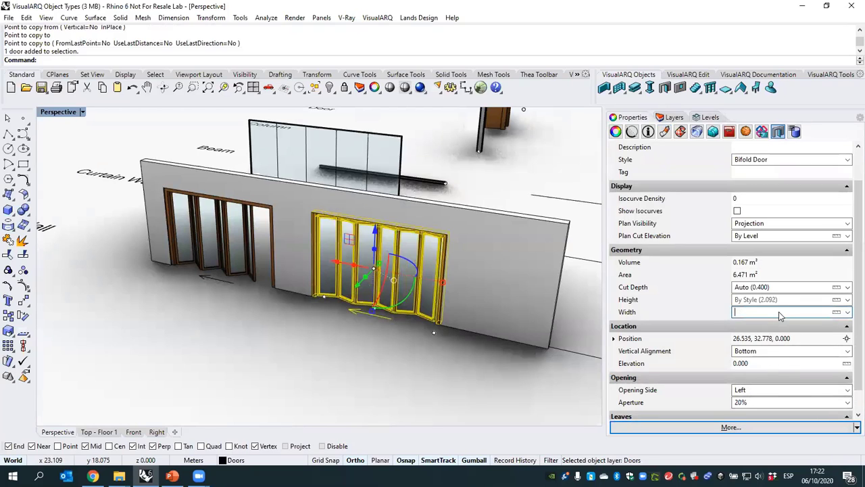
{"action": "key", "text": "Return"}
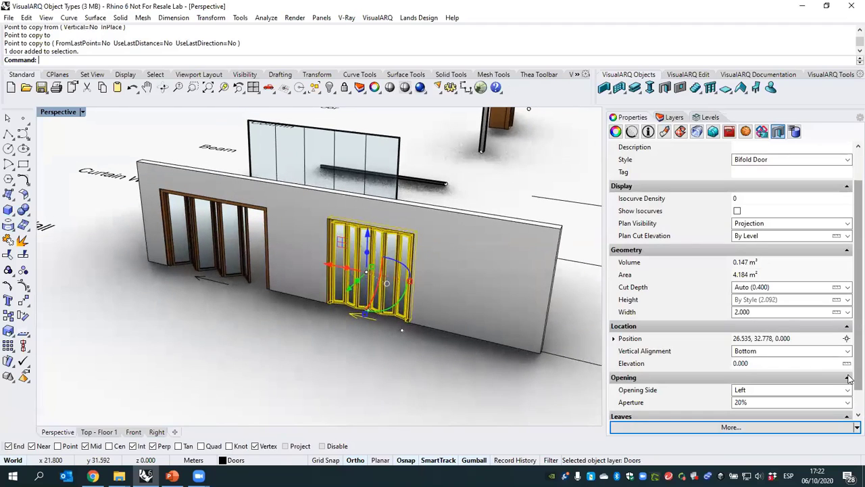
- Try 5 leaves on the copied bifold door, and settle on 3 as its number of leaves
{"action": "scroll", "coordinate": [850, 410], "scroll_direction": "down", "scroll_amount": 1}
{"action": "left_click", "coordinate": [784, 407]}
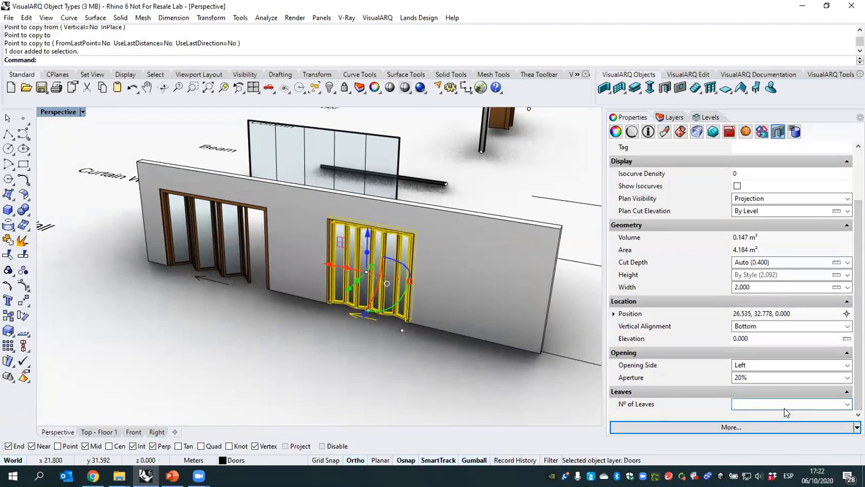
{"action": "type", "text": "3"}
{"action": "key", "text": "Return"}
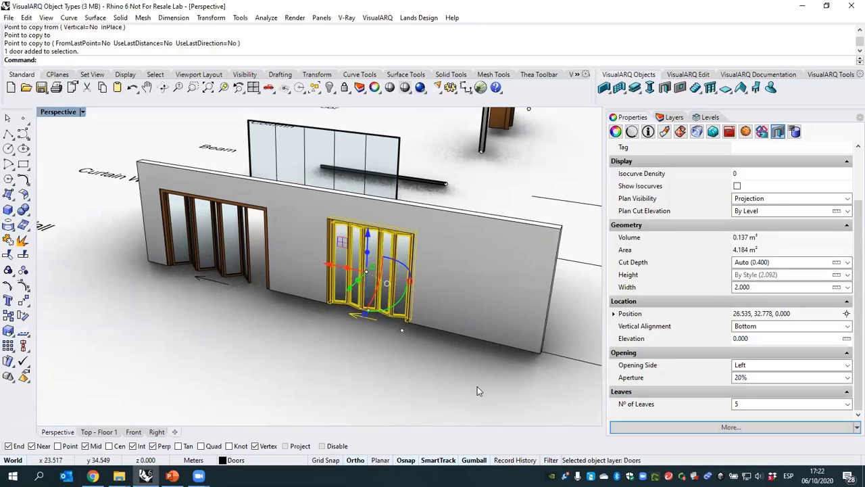
{"action": "left_click", "coordinate": [848, 405]}
{"action": "left_click", "coordinate": [741, 334]}
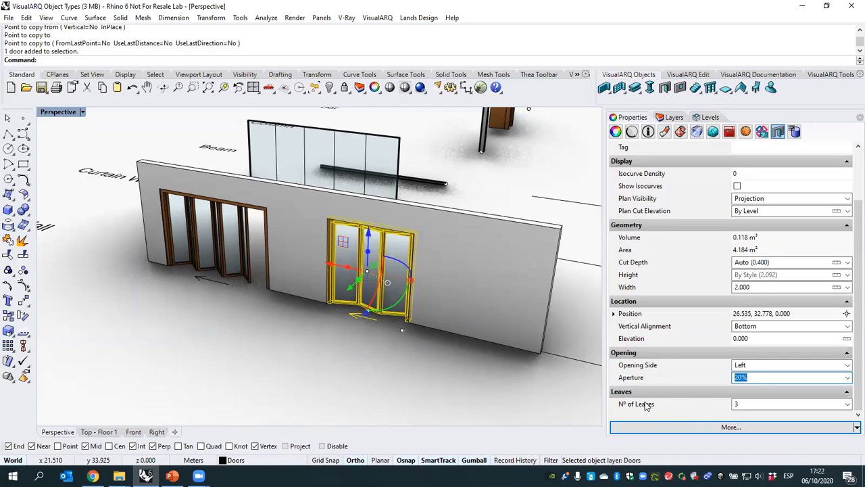
{"action": "left_click", "coordinate": [424, 348]}
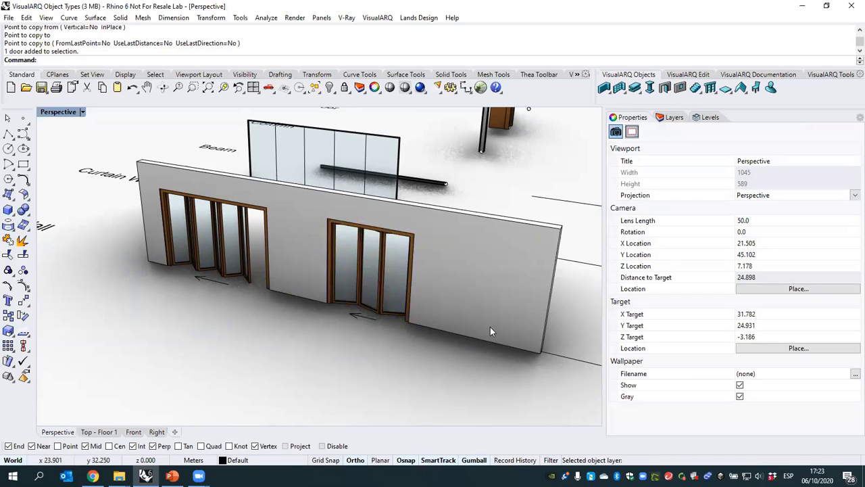
{"action": "right_click_drag", "start_coordinate": [490, 331], "coordinate": [291, 335]}
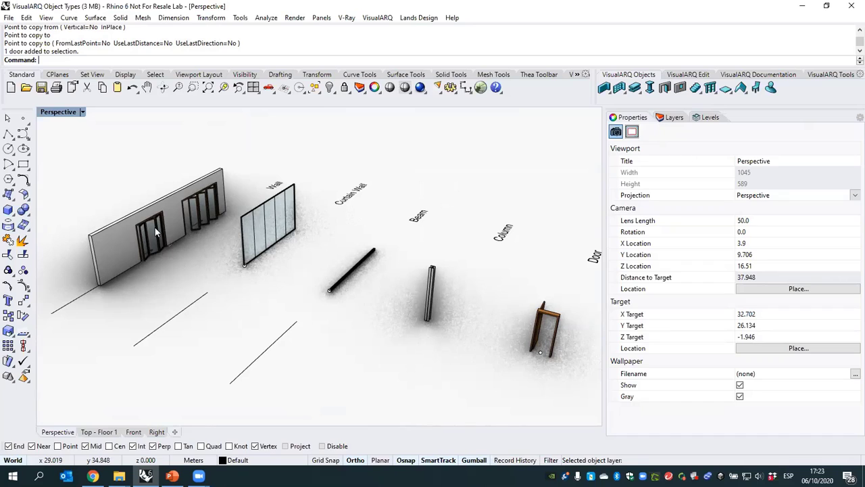
{"action": "left_click", "coordinate": [155, 227]}
{"action": "scroll", "coordinate": [236, 262], "scroll_direction": "up", "scroll_amount": 3}
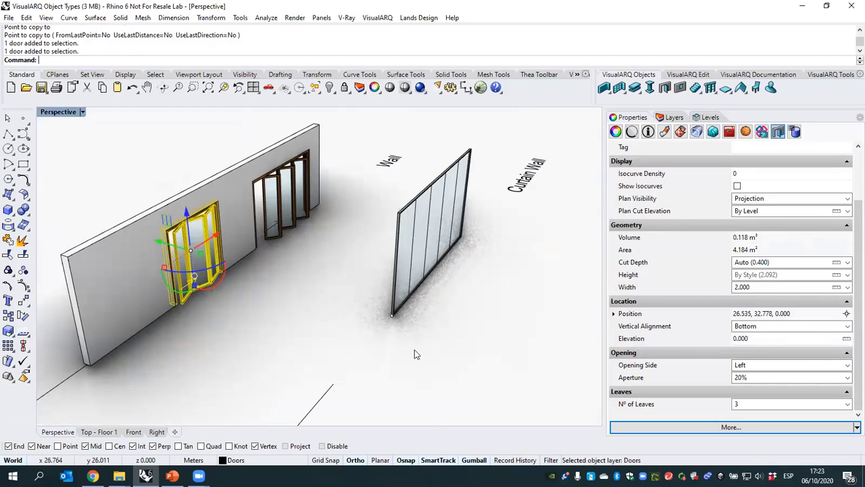
{"action": "left_click", "coordinate": [285, 292]}
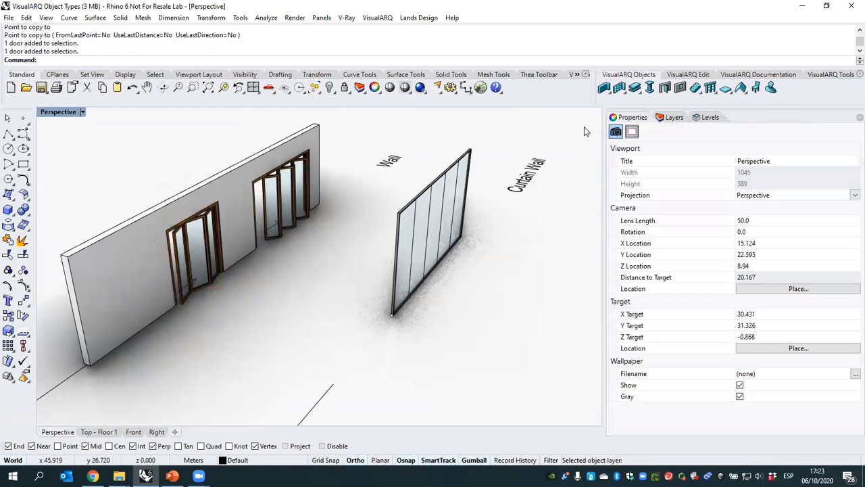
- Set the frame width of the Bifold Door style to 0.040
{"action": "right_click", "coordinate": [666, 88]}
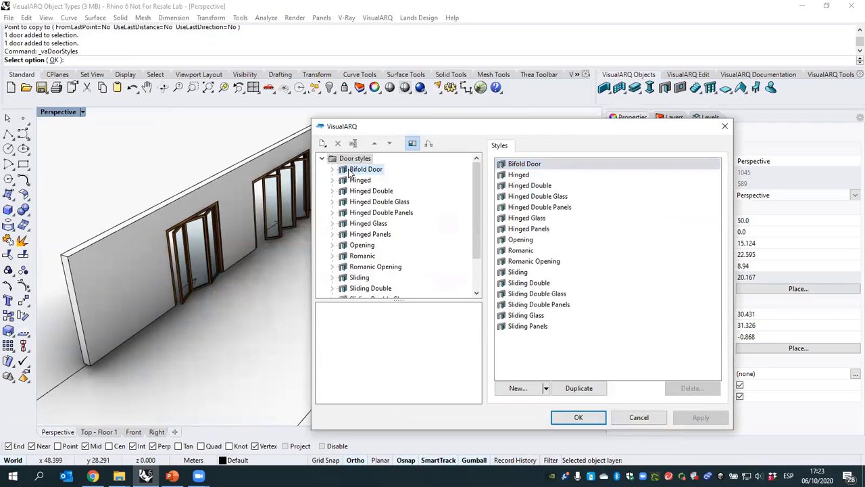
{"action": "left_click", "coordinate": [351, 173]}
{"action": "left_click", "coordinate": [557, 149]}
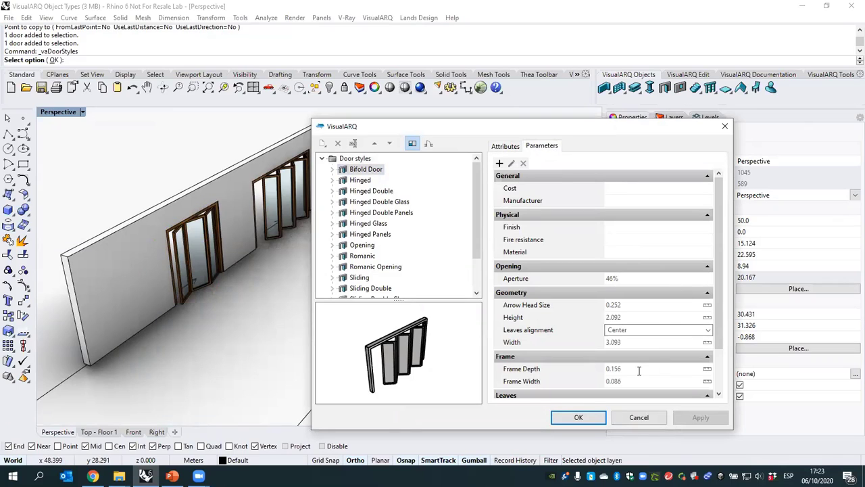
{"action": "left_click", "coordinate": [615, 381]}
{"action": "key", "text": "Return"}
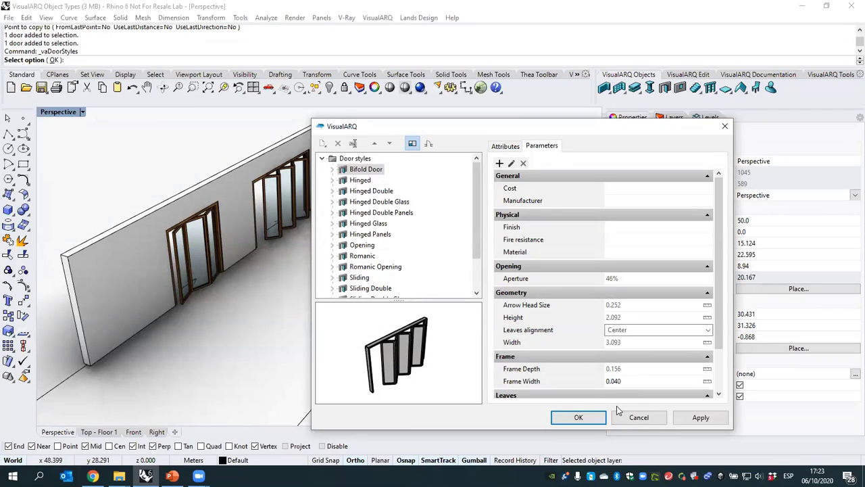
{"action": "left_click", "coordinate": [578, 417]}
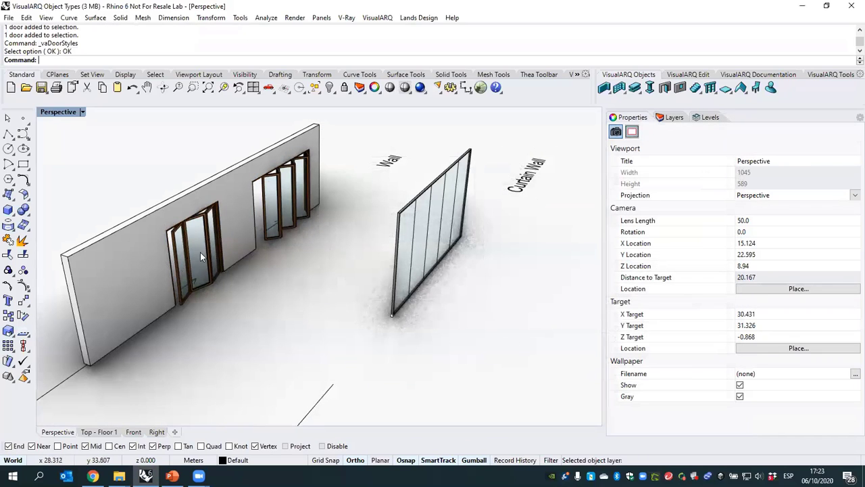
- Examine how the three-leaf bifold door's frame meets the edge of the wall opening at floor level
{"action": "right_click_drag", "start_coordinate": [142, 270], "coordinate": [351, 256]}
{"action": "scroll", "coordinate": [351, 255], "scroll_direction": "up", "scroll_amount": 6}
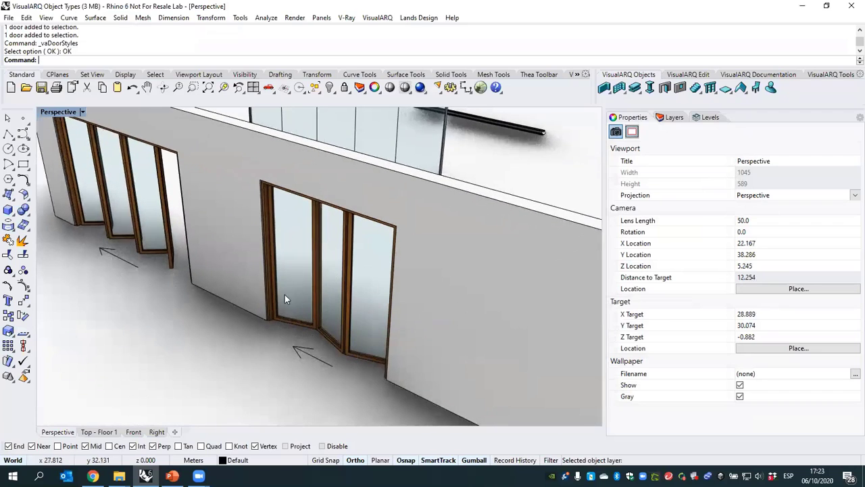
{"action": "scroll", "coordinate": [271, 313], "scroll_direction": "up", "scroll_amount": 3}
{"action": "scroll", "coordinate": [270, 318], "scroll_direction": "up", "scroll_amount": 2}
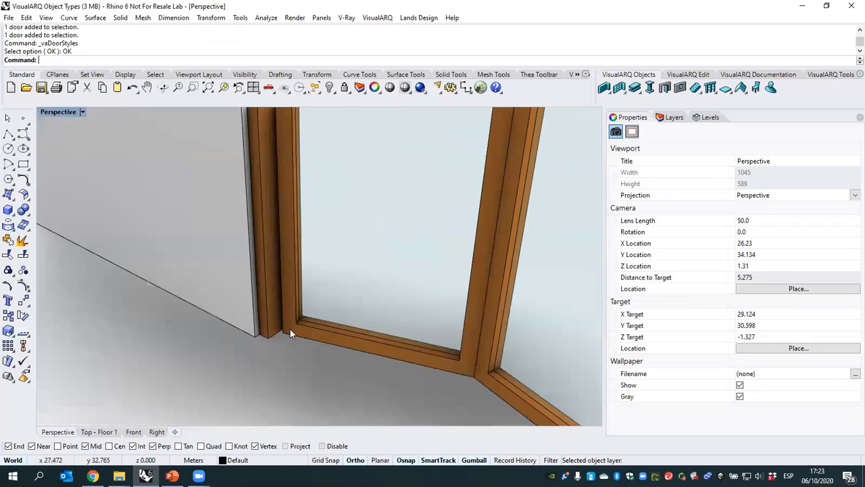
{"action": "left_click", "coordinate": [269, 331]}
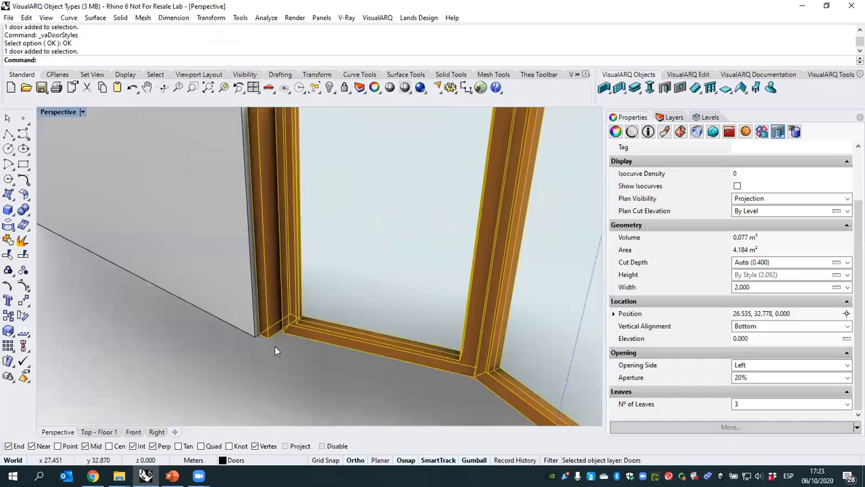
{"action": "key", "text": "Escape"}
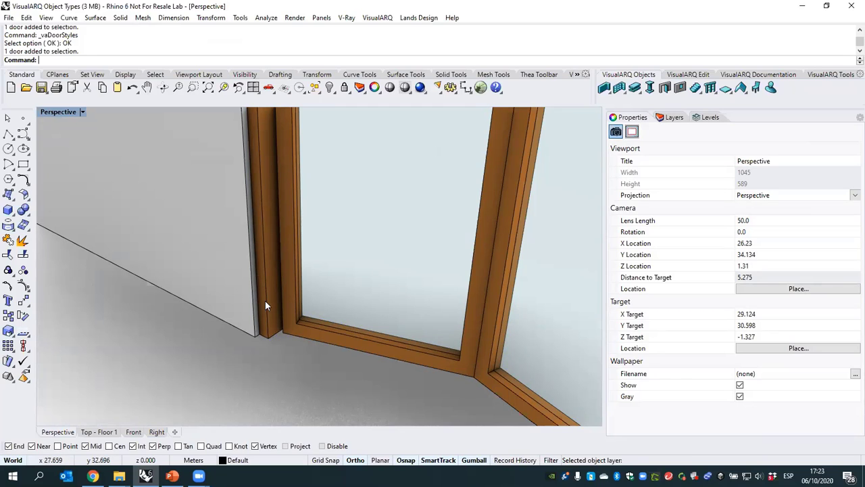
{"action": "scroll", "coordinate": [265, 300], "scroll_direction": "down", "scroll_amount": 5}
{"action": "scroll", "coordinate": [278, 312], "scroll_direction": "down", "scroll_amount": 3}
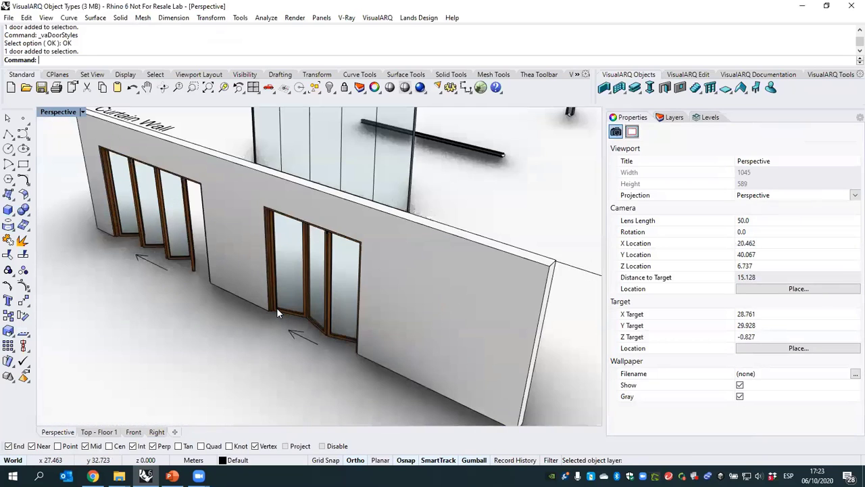
- Review the frame's width and depth geometry settings in the Hinged door style, including the wall thickness adjustment
{"action": "right_click", "coordinate": [665, 89]}
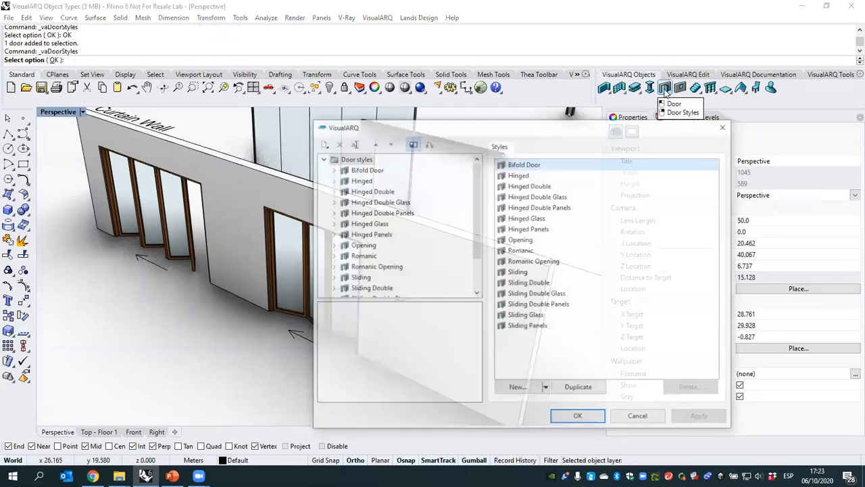
{"action": "left_click", "coordinate": [332, 181]}
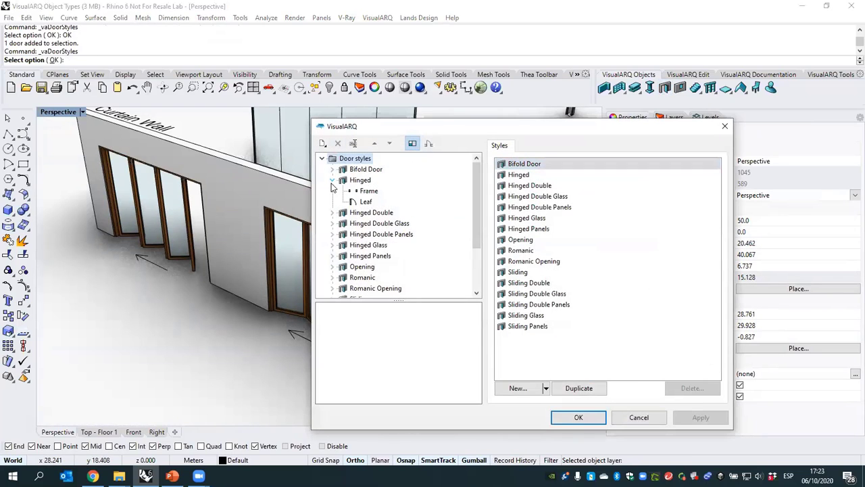
{"action": "left_click", "coordinate": [360, 181]}
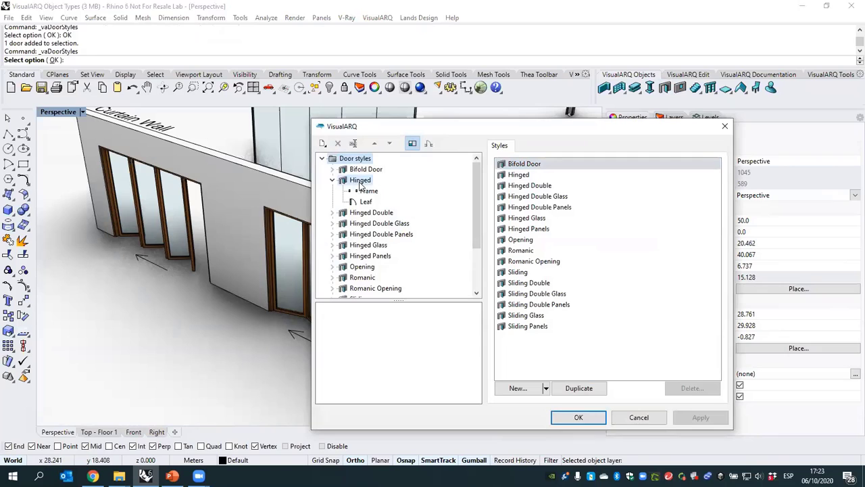
{"action": "left_click_drag", "start_coordinate": [381, 326], "coordinate": [401, 335]}
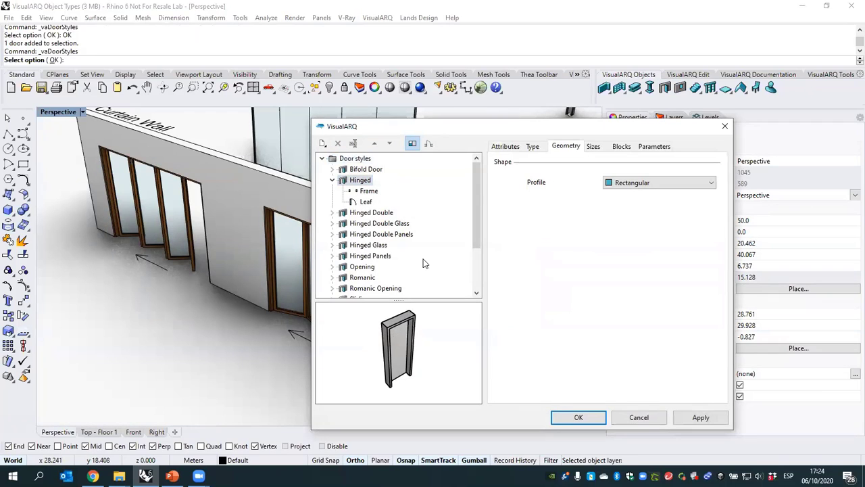
{"action": "left_click", "coordinate": [369, 192]}
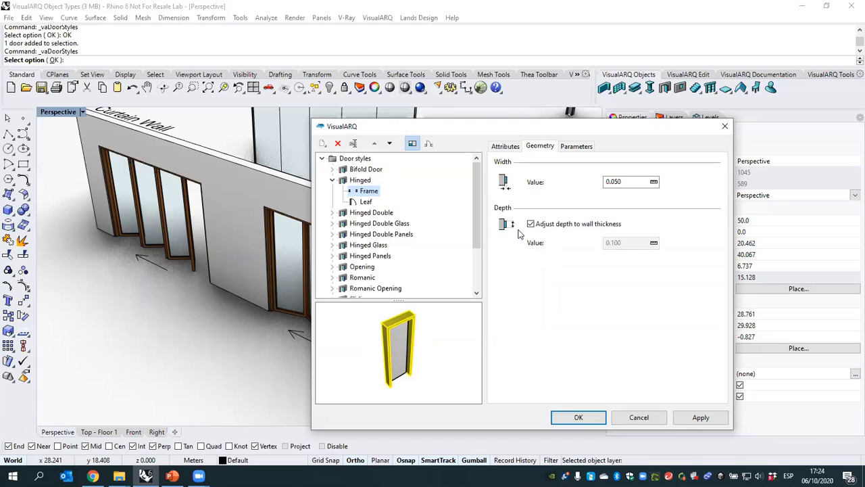
{"action": "left_click", "coordinate": [635, 417]}
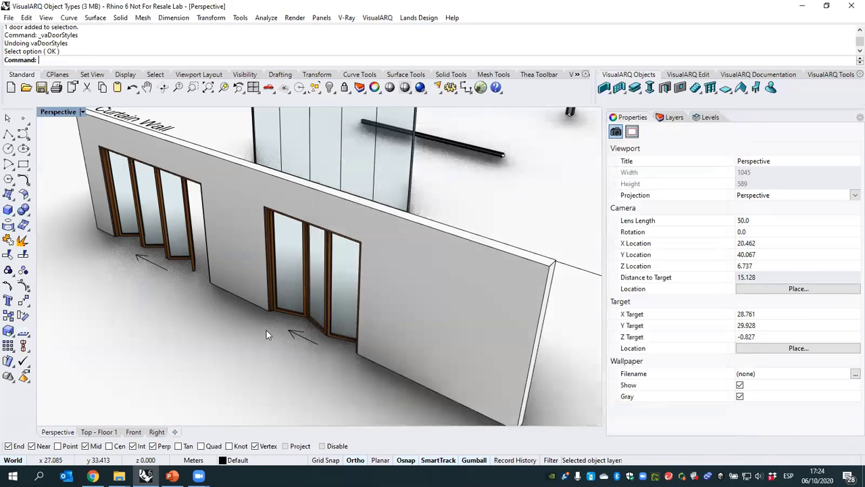
- Open Grasshopper and select the Frame Depth slider in the Bifold Door Multi-Leaf definition
{"action": "scroll", "coordinate": [258, 288], "scroll_direction": "down", "scroll_amount": 5}
{"action": "right_click_drag", "start_coordinate": [414, 298], "coordinate": [132, 369]}
{"action": "type", "text": "Grasshopper"}
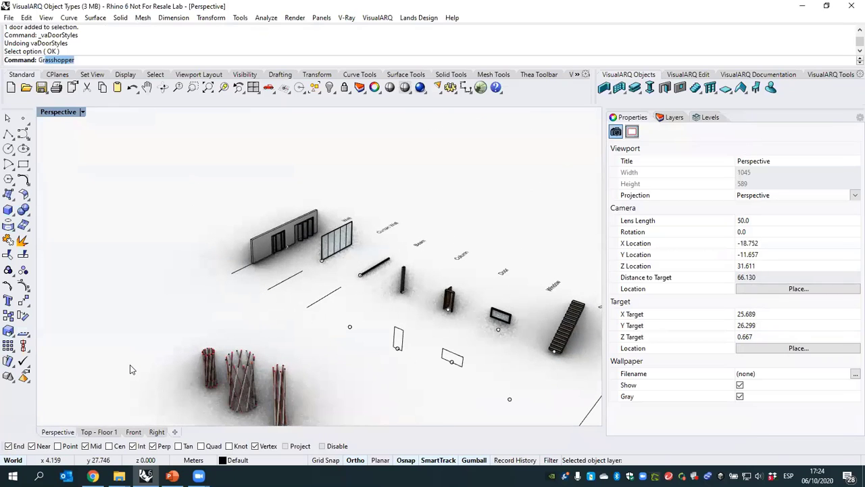
{"action": "key", "text": "Return"}
{"action": "scroll", "coordinate": [454, 305], "scroll_direction": "down", "scroll_amount": 4}
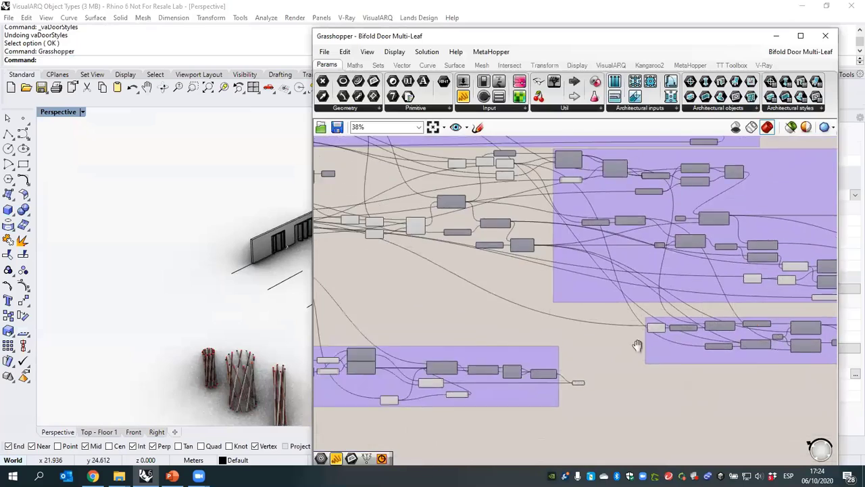
{"action": "scroll", "coordinate": [402, 238], "scroll_direction": "up", "scroll_amount": 2}
{"action": "scroll", "coordinate": [402, 238], "scroll_direction": "up", "scroll_amount": 4}
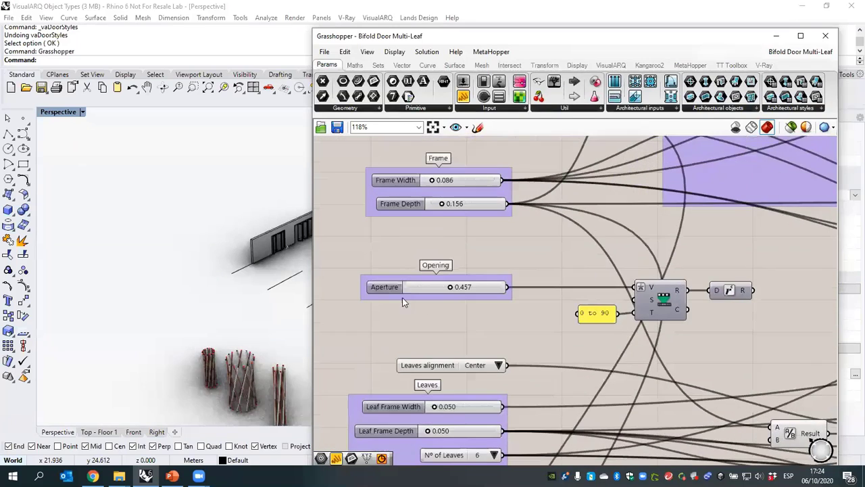
{"action": "scroll", "coordinate": [407, 307], "scroll_direction": "up", "scroll_amount": 3}
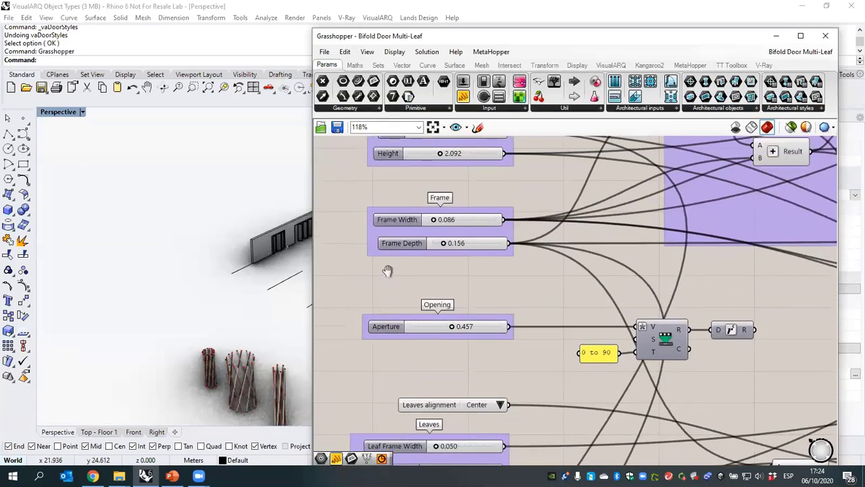
{"action": "scroll", "coordinate": [415, 278], "scroll_direction": "up", "scroll_amount": 2}
{"action": "scroll", "coordinate": [414, 278], "scroll_direction": "up", "scroll_amount": 1}
{"action": "left_click", "coordinate": [412, 278]}
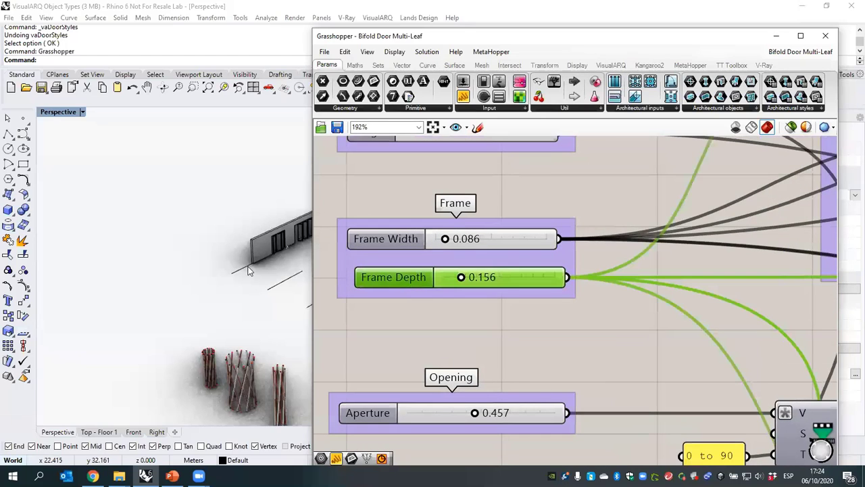
- Rename the Frame Depth slider as %<this.host.thickness>% so it reads the host wall's thickness
{"action": "scroll", "coordinate": [236, 377], "scroll_direction": "down", "scroll_amount": 3}
{"action": "scroll", "coordinate": [236, 365], "scroll_direction": "up", "scroll_amount": 8}
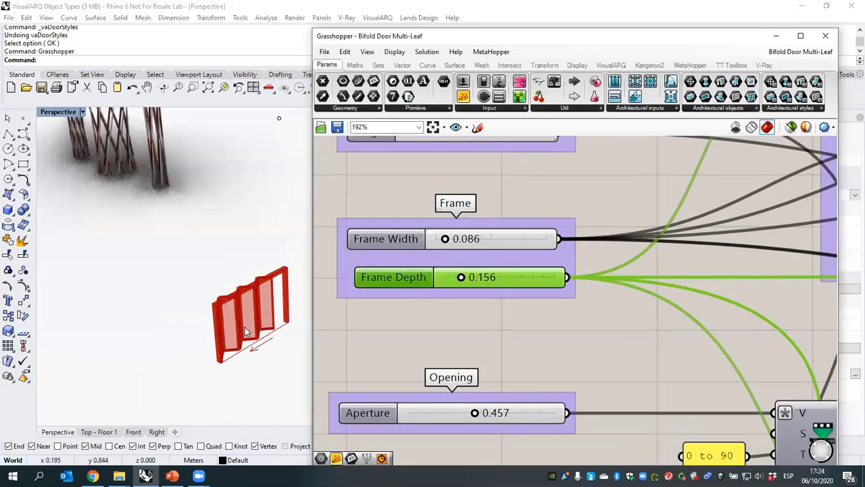
{"action": "right_click_drag", "start_coordinate": [374, 277], "coordinate": [397, 290]}
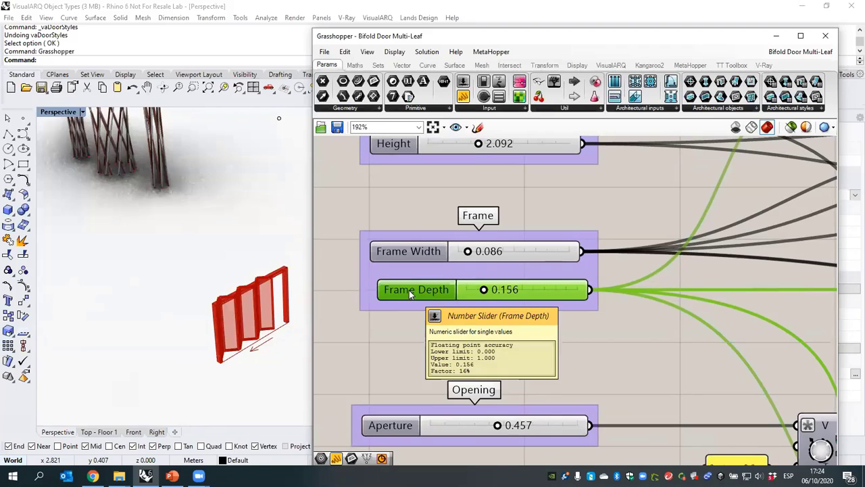
{"action": "right_click", "coordinate": [409, 290]}
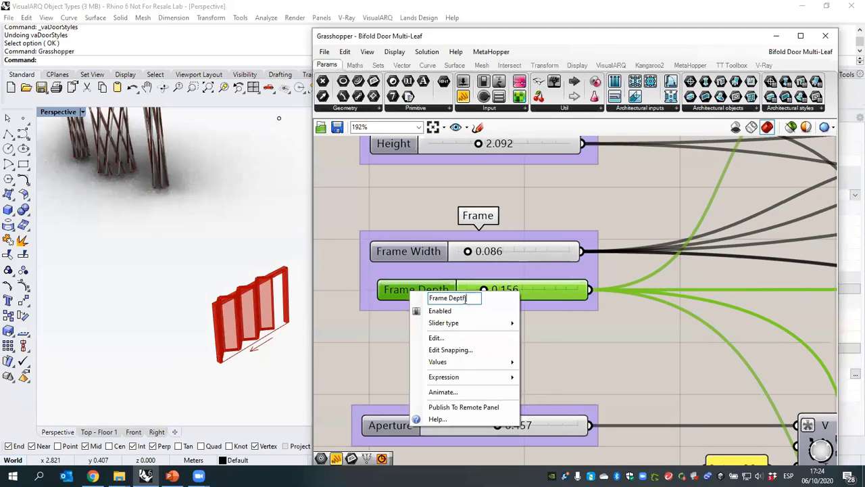
{"action": "left_click_drag", "start_coordinate": [466, 299], "coordinate": [421, 306]}
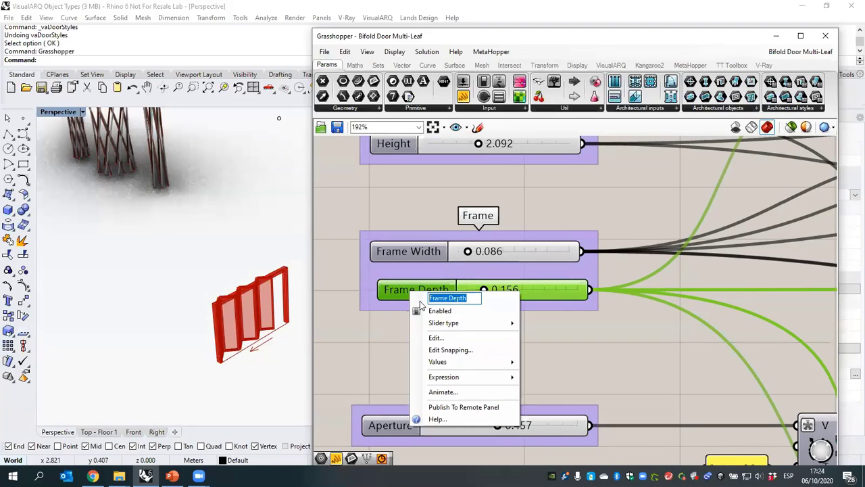
{"action": "type", "text": "%"}
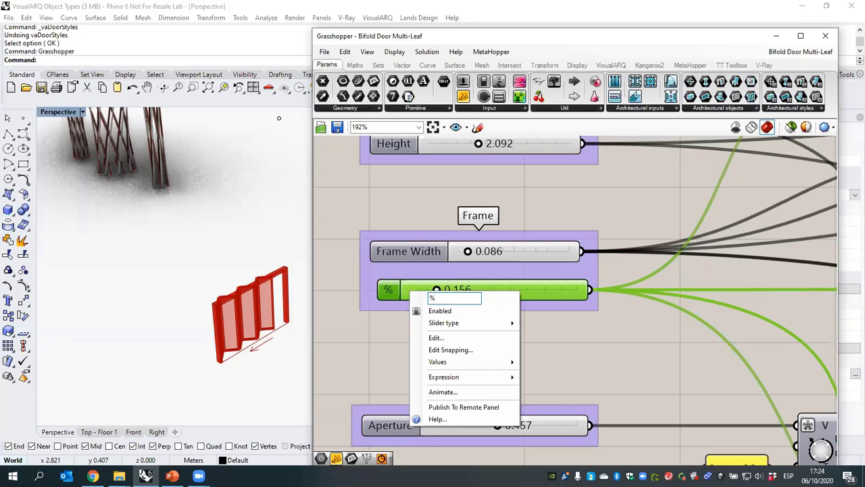
{"action": "type", "text": "<thi"}
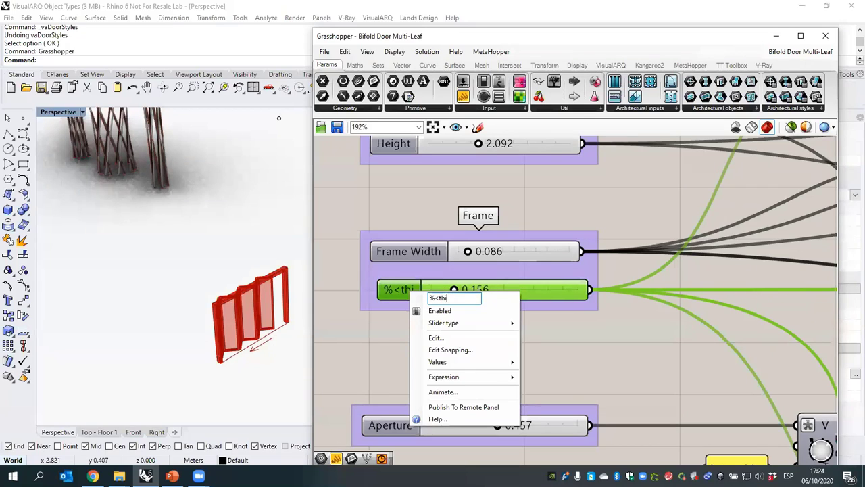
{"action": "type", "text": "s."}
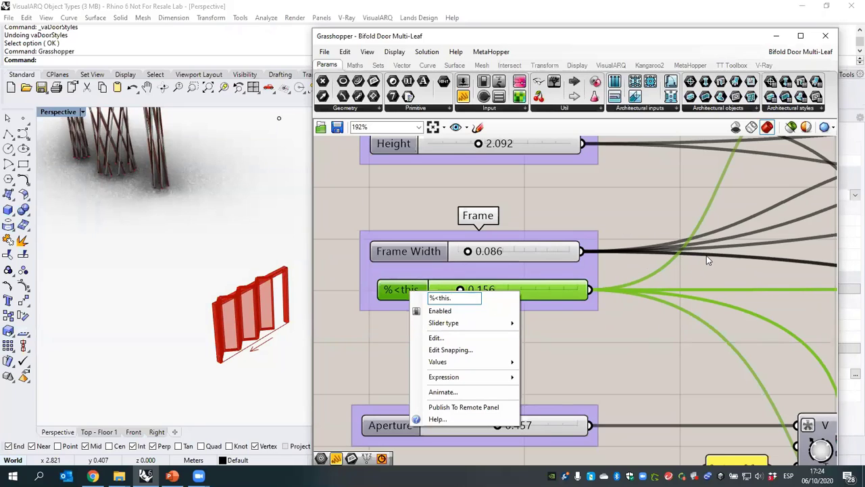
{"action": "type", "text": "host"}
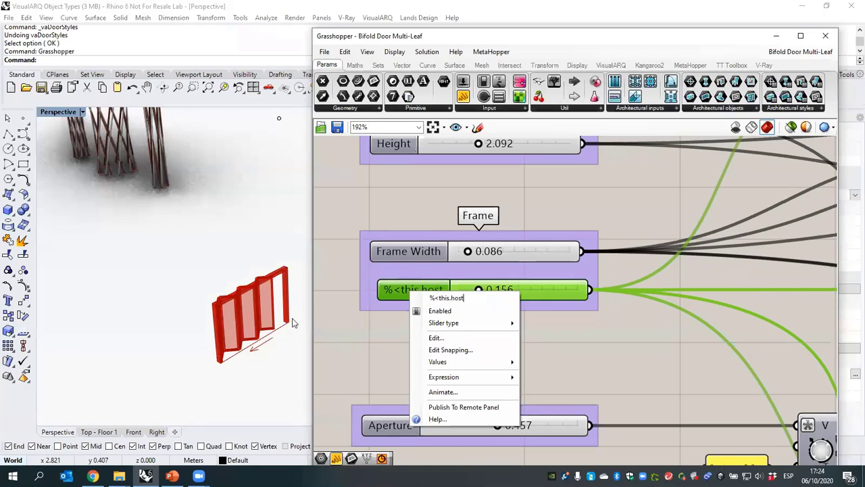
{"action": "type", "text": "."}
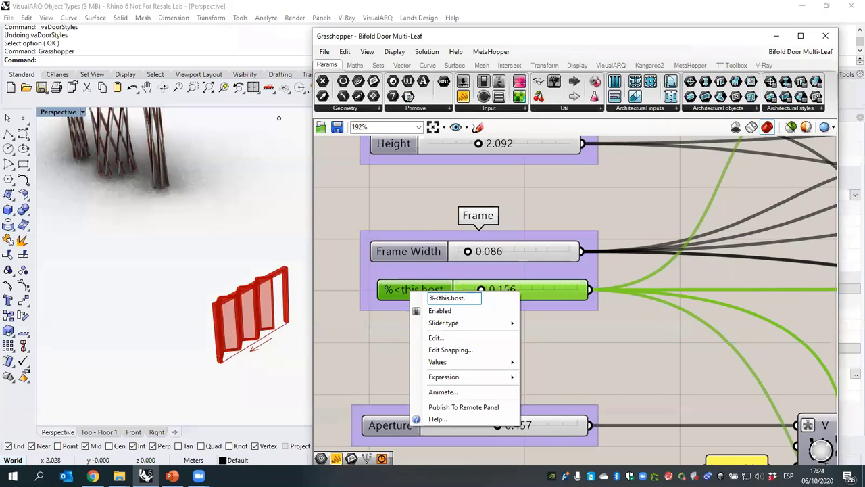
{"action": "type", "text": "th"}
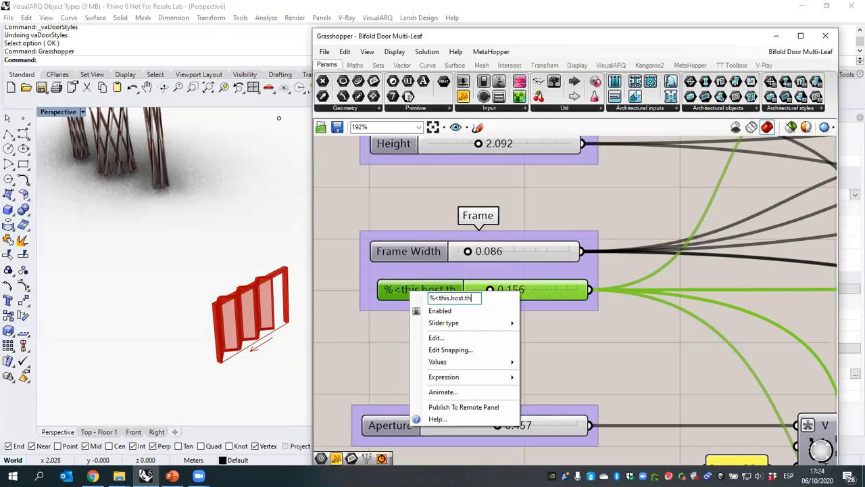
{"action": "type", "text": "ickness"}
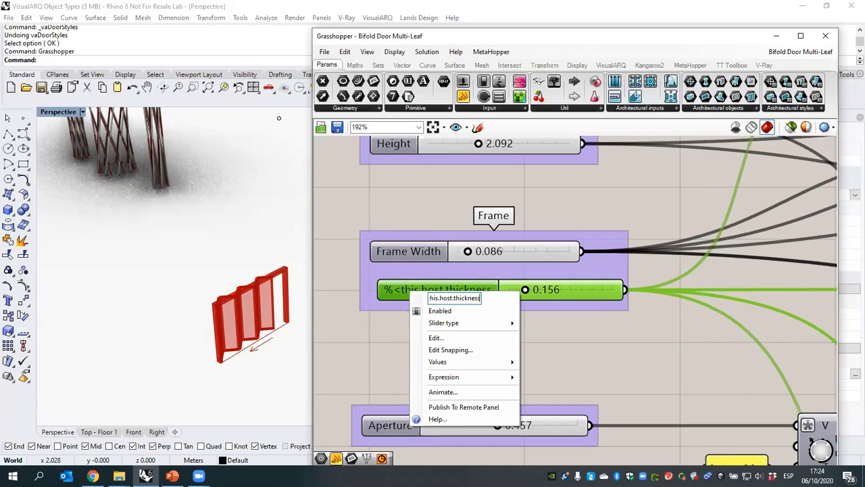
{"action": "type", "text": ">"}
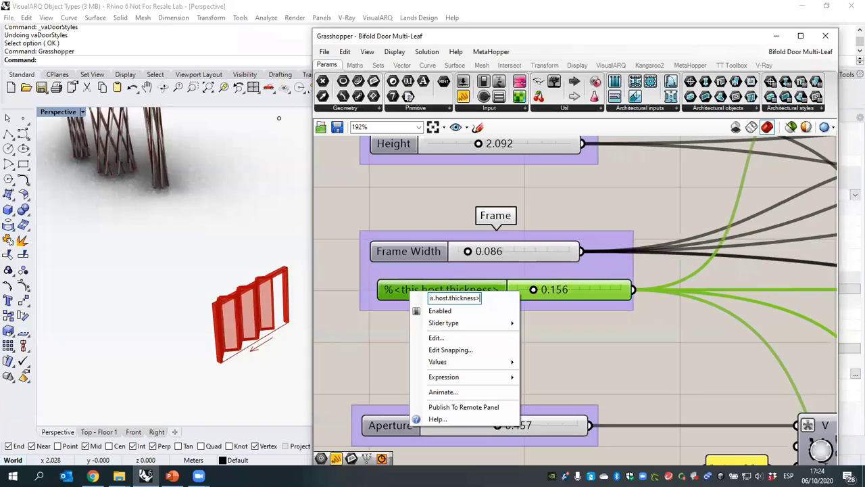
{"action": "type", "text": "%"}
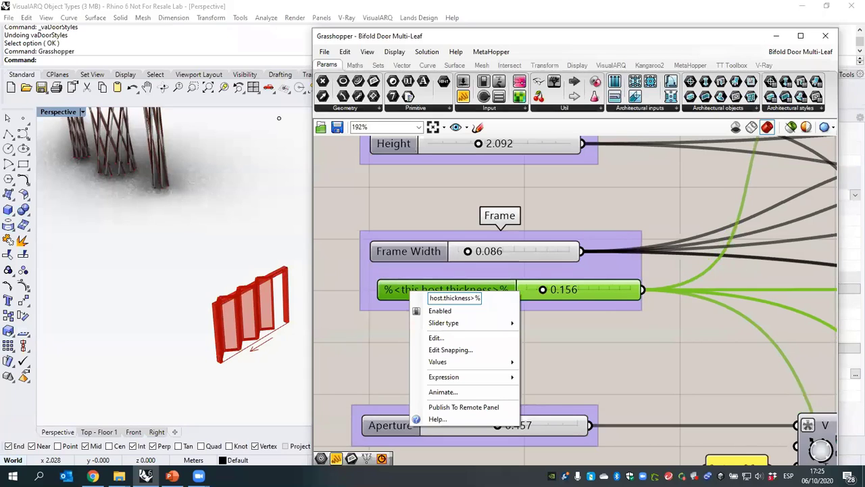
{"action": "key", "text": "Return"}
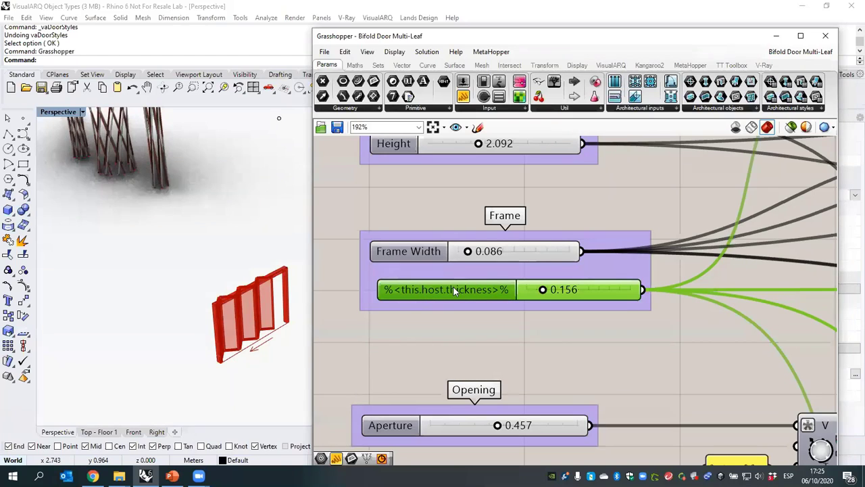
- Reposition the %<this.host.thickness>% slider within the Frame group, then save the definition and minimize Grasshopper
{"action": "mouse_move", "coordinate": [476, 293]}
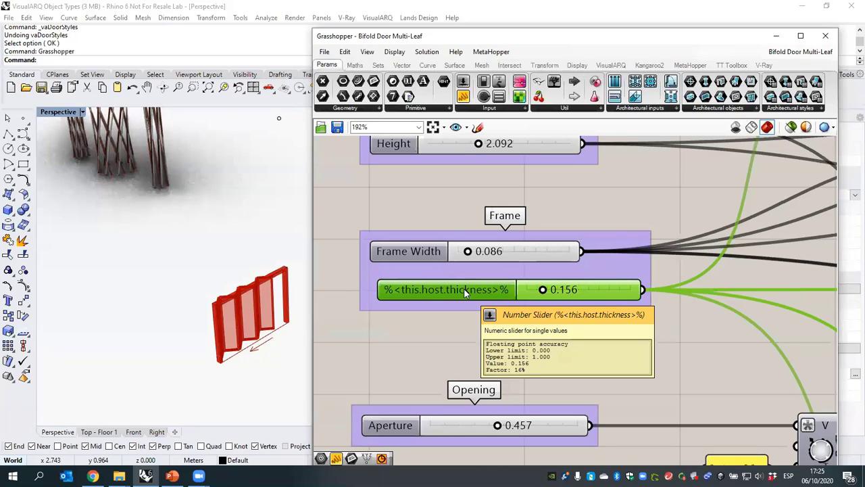
{"action": "left_click_drag", "start_coordinate": [465, 291], "coordinate": [451, 293]}
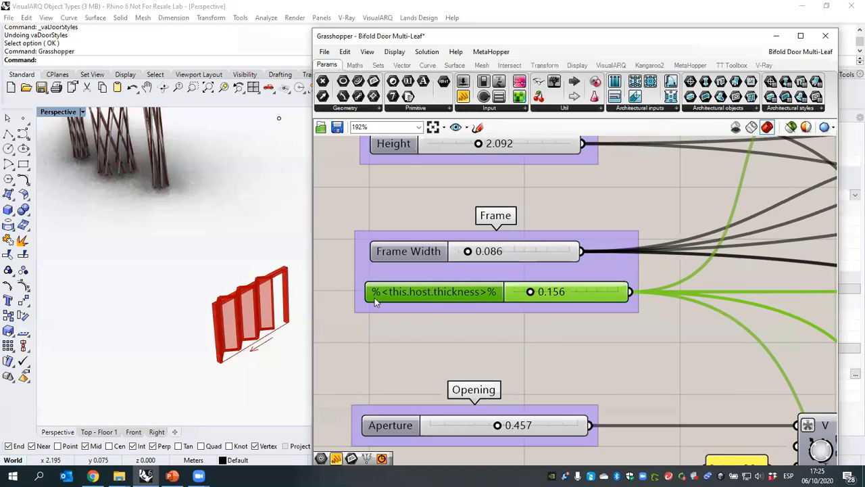
{"action": "left_click", "coordinate": [337, 127]}
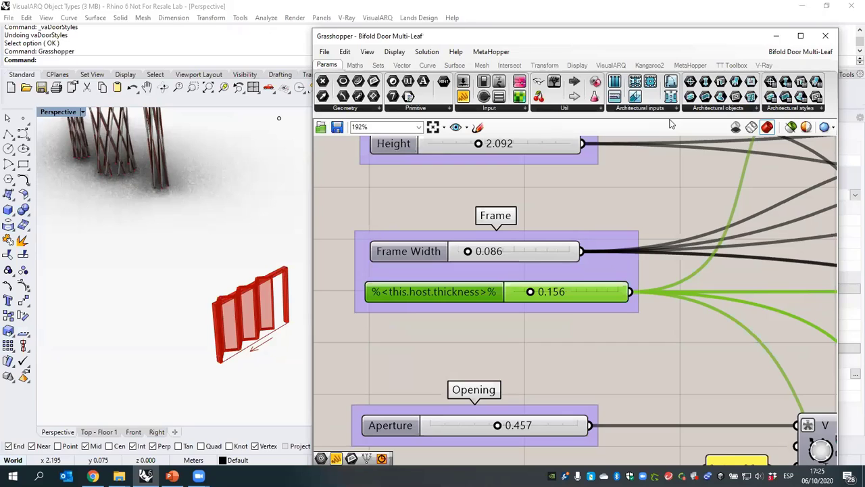
{"action": "left_click", "coordinate": [776, 35]}
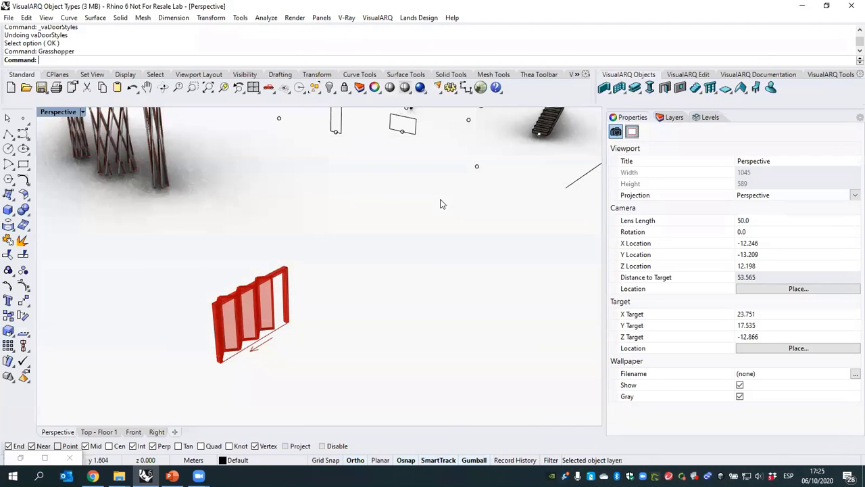
- Open the Bifold Door style for editing from the door styles list
{"action": "right_click", "coordinate": [666, 90]}
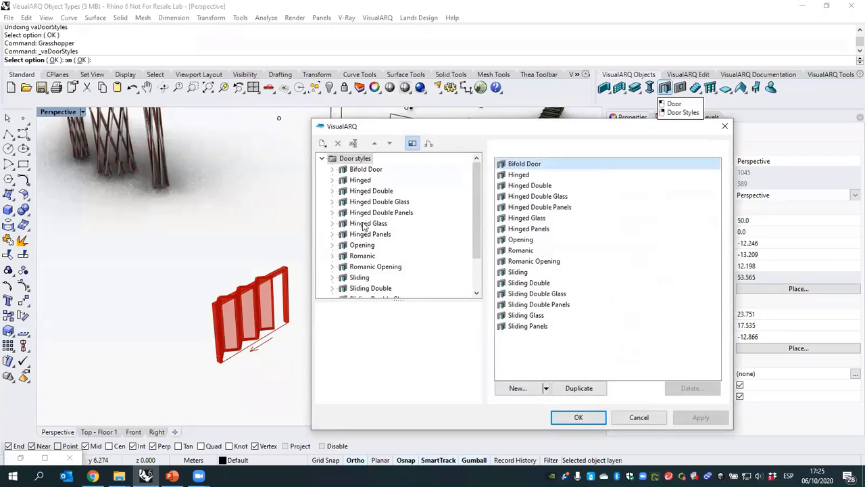
{"action": "scroll", "coordinate": [477, 198], "scroll_direction": "down", "scroll_amount": 2}
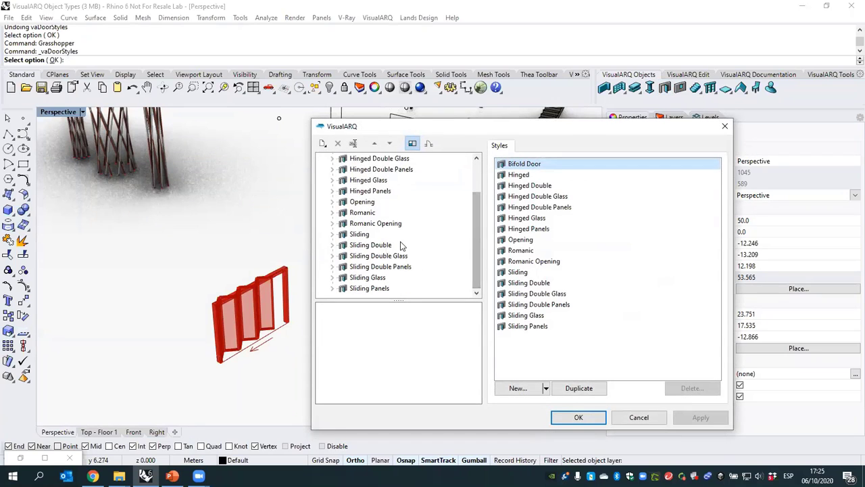
{"action": "scroll", "coordinate": [413, 231], "scroll_direction": "up", "scroll_amount": 2}
{"action": "left_click", "coordinate": [365, 170]}
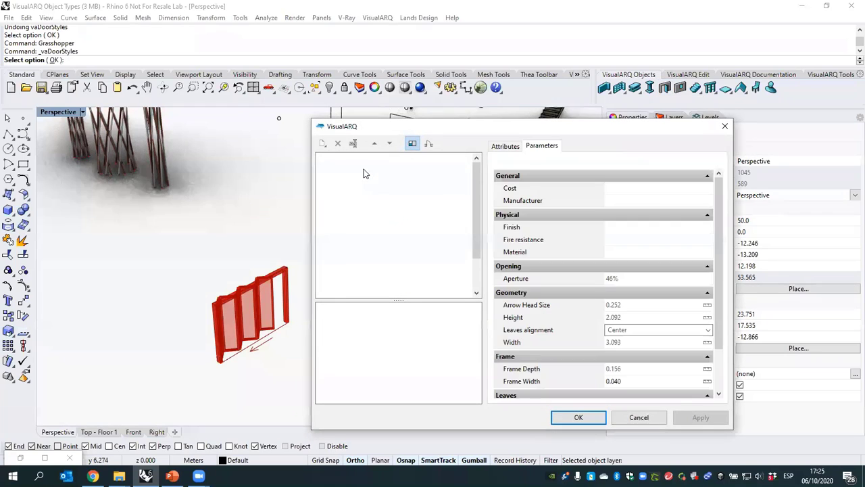
{"action": "right_click", "coordinate": [364, 170]}
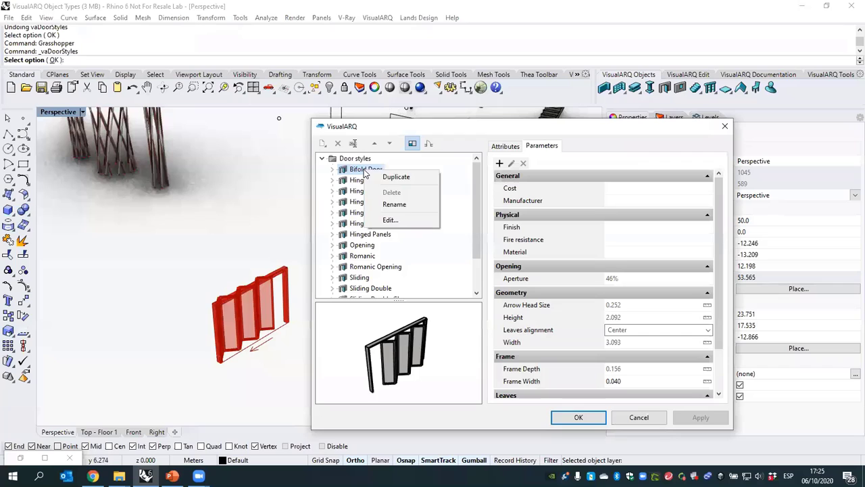
{"action": "left_click", "coordinate": [389, 221]}
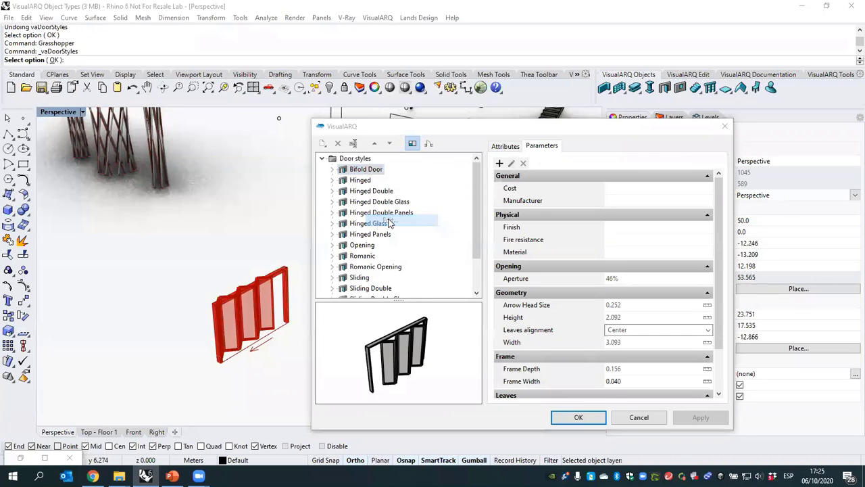
- Reload the Bifold Door Multi-Leaf.gh definition, finish the style wizard with its existing settings and accept the door style changes
{"action": "left_click", "coordinate": [649, 277]}
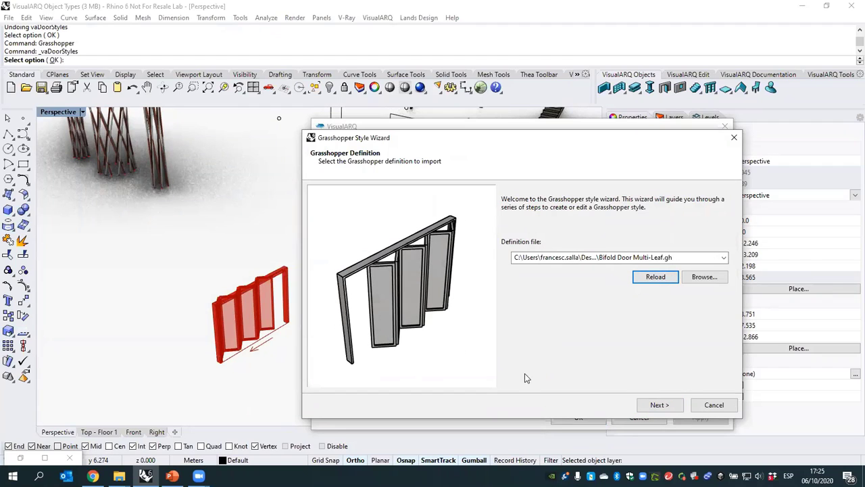
{"action": "left_click", "coordinate": [659, 405]}
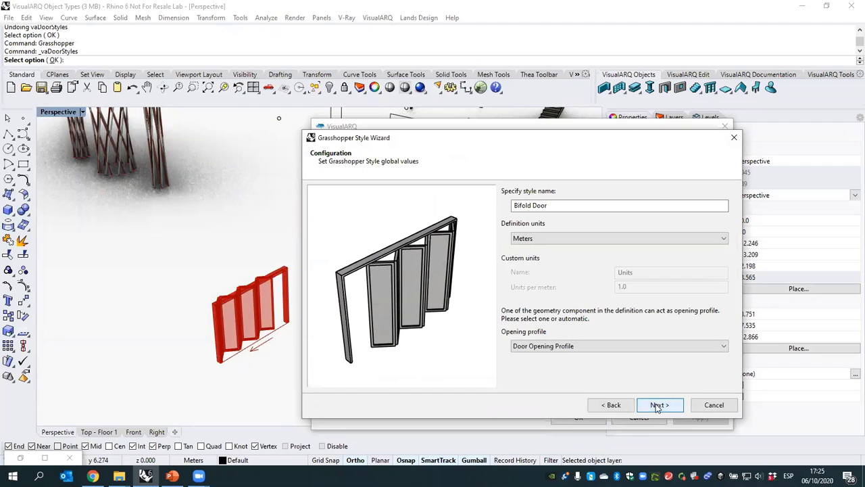
{"action": "left_click", "coordinate": [658, 406]}
{"action": "left_click", "coordinate": [659, 405]}
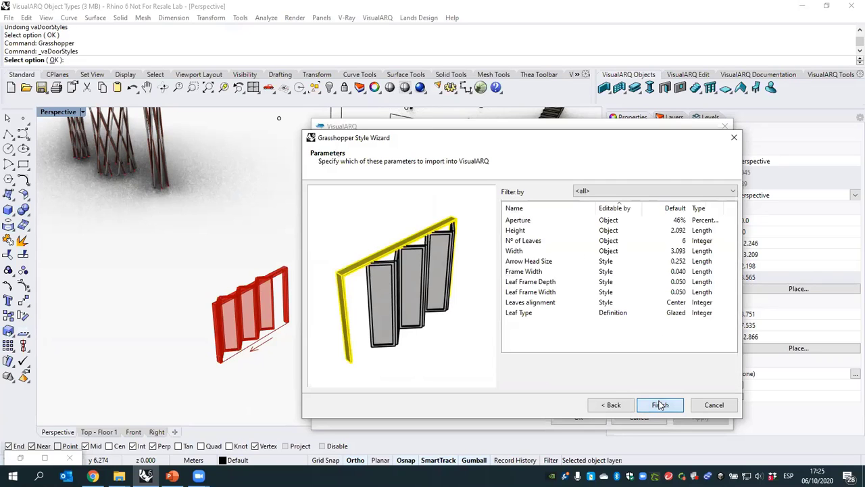
{"action": "left_click", "coordinate": [660, 405]}
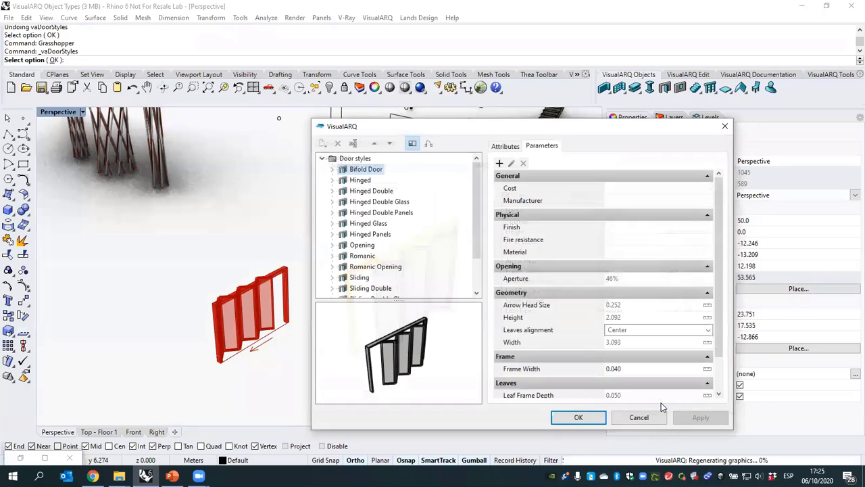
{"action": "left_click", "coordinate": [580, 416]}
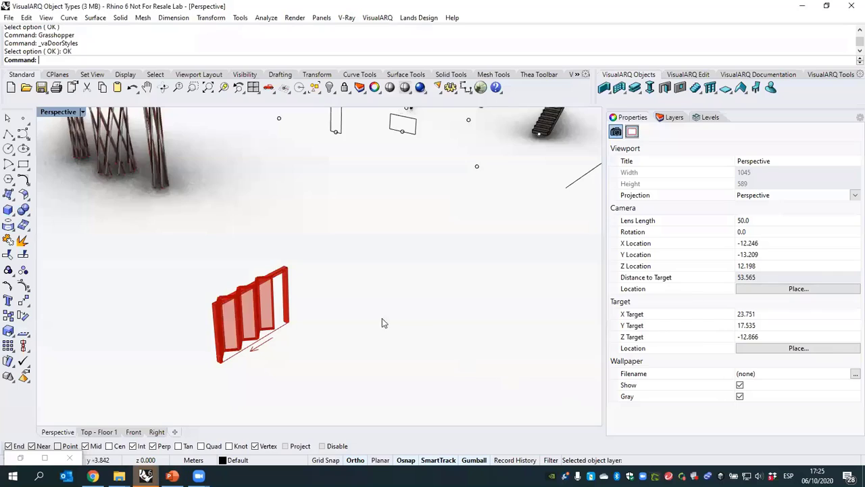
- Change the style of the wall hosting the bifold doors to Generic 100mm and inspect the three-leaf door's frame at floor level
{"action": "right_click_drag", "start_coordinate": [382, 323], "coordinate": [109, 308]}
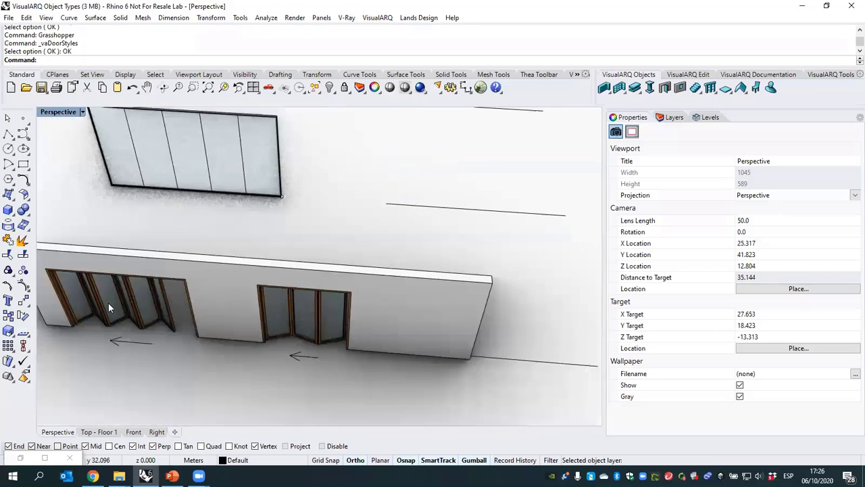
{"action": "scroll", "coordinate": [110, 301], "scroll_direction": "up", "scroll_amount": 3}
{"action": "scroll", "coordinate": [151, 288], "scroll_direction": "up", "scroll_amount": 3}
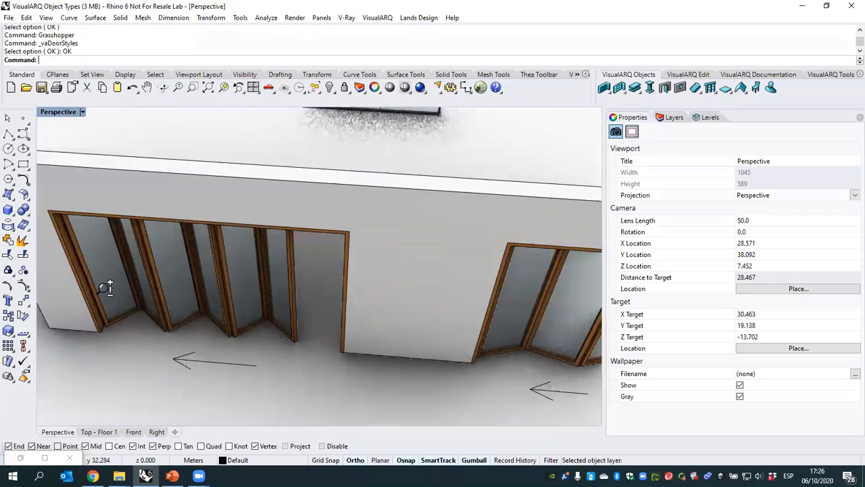
{"action": "scroll", "coordinate": [106, 287], "scroll_direction": "up", "scroll_amount": 2}
{"action": "scroll", "coordinate": [78, 323], "scroll_direction": "down", "scroll_amount": 2}
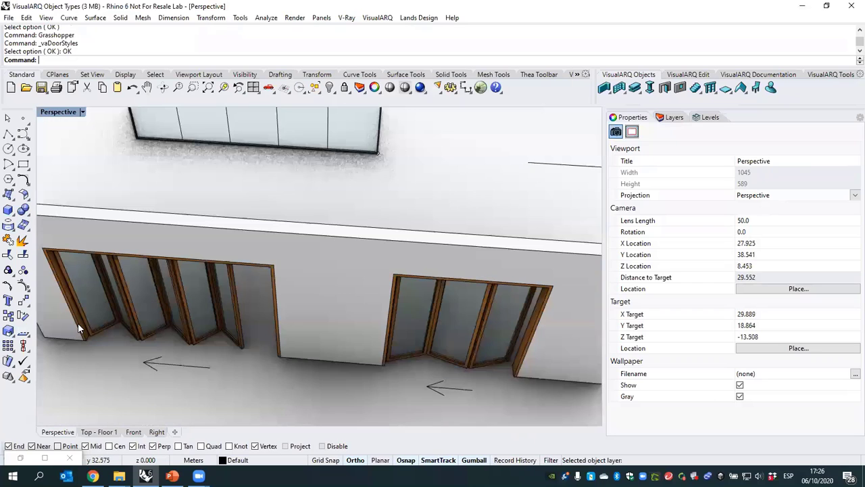
{"action": "right_click_drag", "start_coordinate": [77, 323], "coordinate": [409, 306]}
{"action": "left_click", "coordinate": [410, 261]}
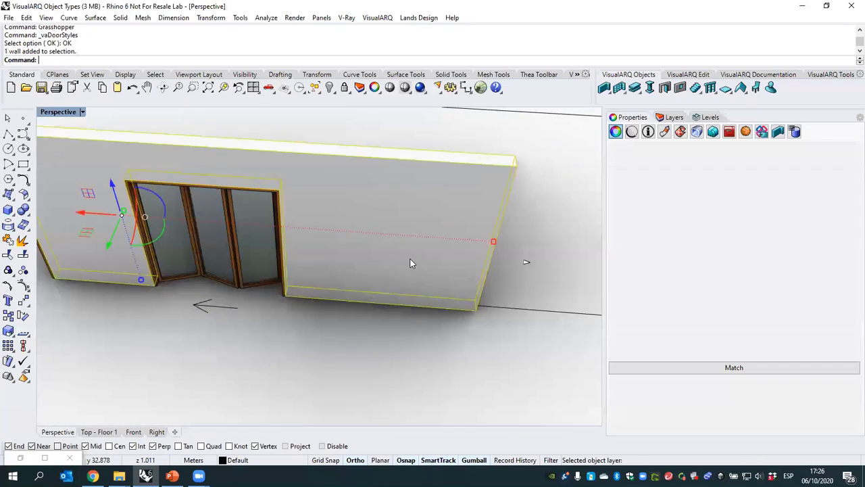
{"action": "left_click", "coordinate": [779, 132]}
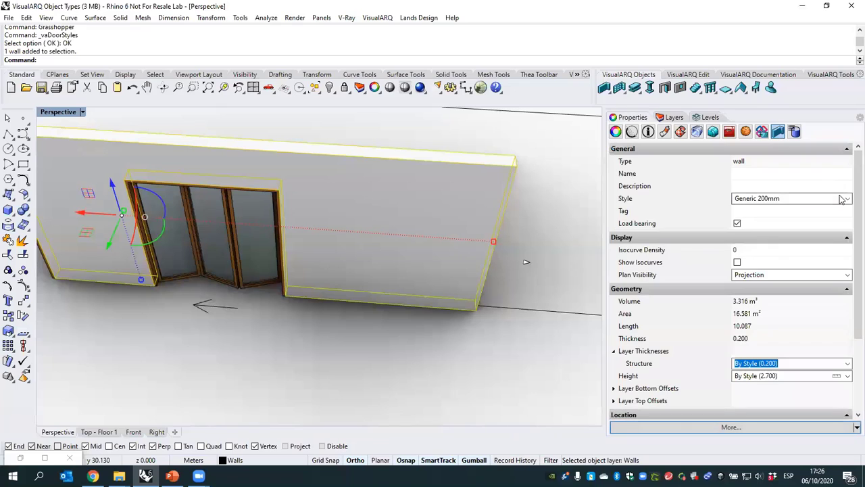
{"action": "left_click", "coordinate": [847, 198]}
{"action": "left_click", "coordinate": [788, 227]}
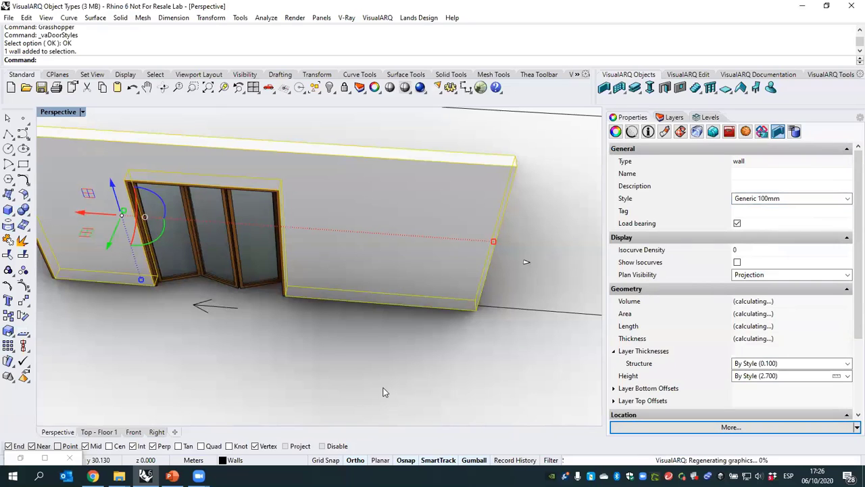
{"action": "left_click", "coordinate": [384, 390]}
{"action": "scroll", "coordinate": [138, 274], "scroll_direction": "up", "scroll_amount": 3}
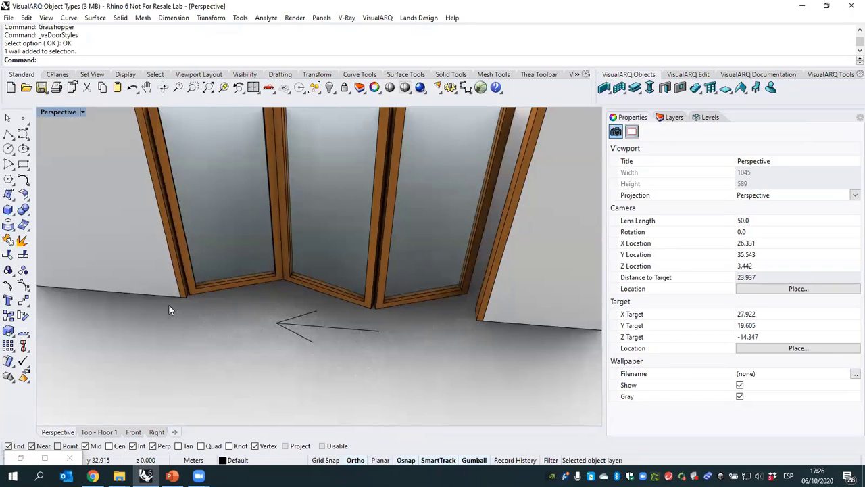
- Look over the whole row of sample objects, from the wall with doors to the railing and slabs
{"action": "scroll", "coordinate": [171, 303], "scroll_direction": "down", "scroll_amount": 3}
{"action": "right_click_drag", "start_coordinate": [171, 303], "coordinate": [230, 304]}
{"action": "scroll", "coordinate": [257, 324], "scroll_direction": "down", "scroll_amount": 3}
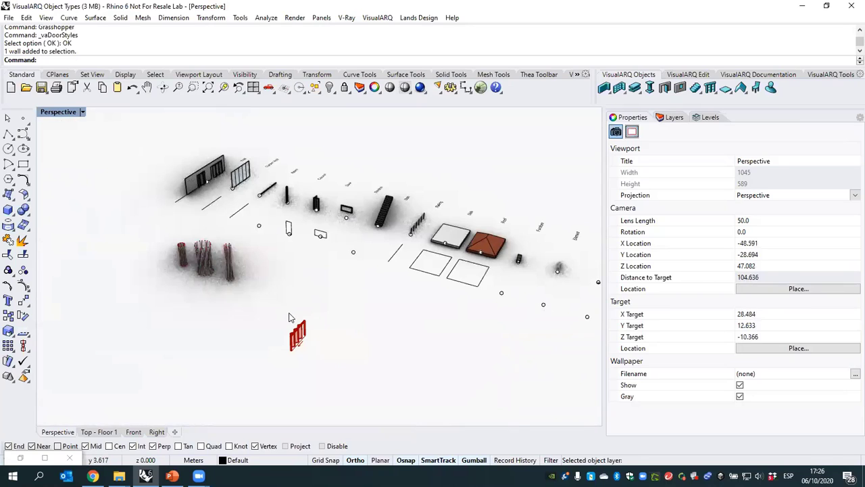
{"action": "right_click_drag", "start_coordinate": [284, 305], "coordinate": [263, 299]}
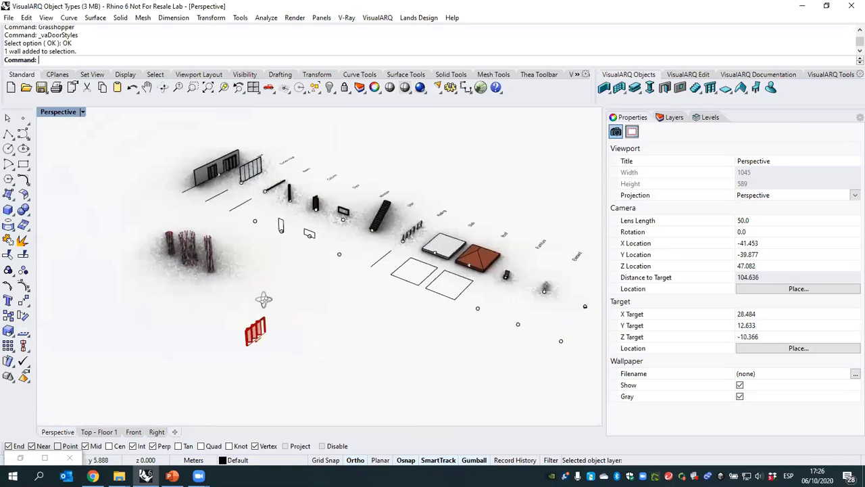
{"action": "left_click", "coordinate": [198, 178]}
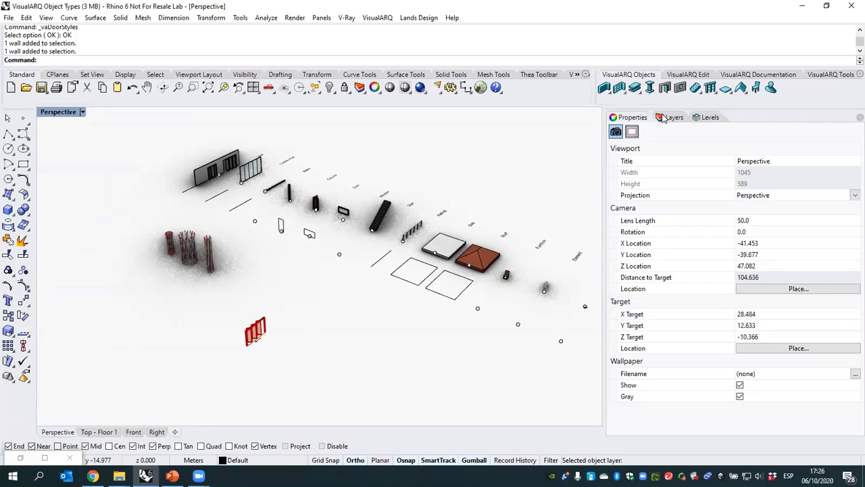
{"action": "scroll", "coordinate": [406, 248], "scroll_direction": "up", "scroll_amount": 5}
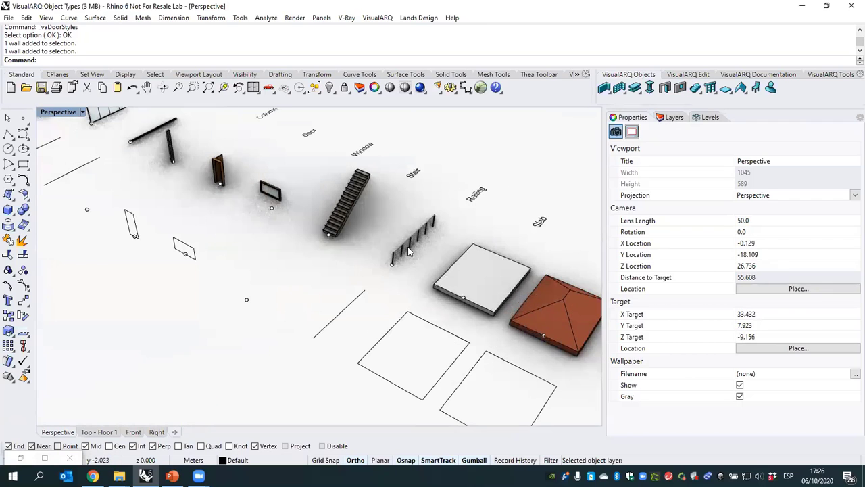
{"action": "right_click_drag", "start_coordinate": [373, 300], "coordinate": [358, 290]}
{"action": "scroll", "coordinate": [220, 283], "scroll_direction": "down", "scroll_amount": 5}
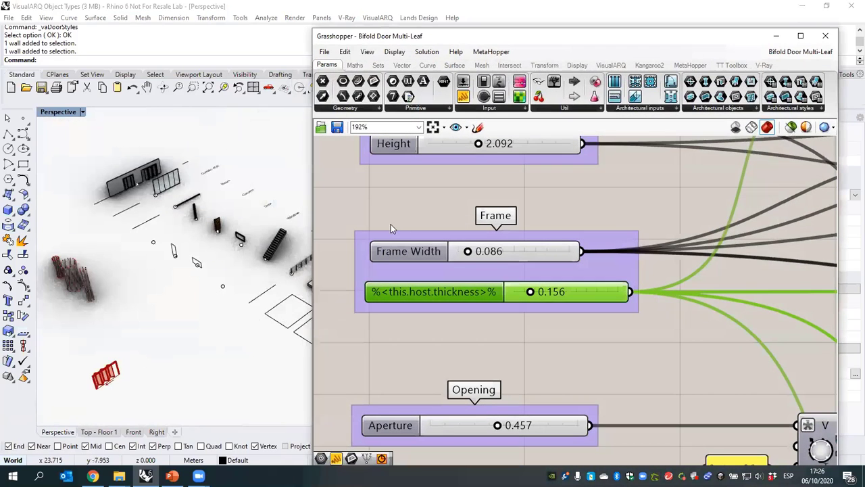
- Open the Railing with Custom Posts definition from the VA Styles Webinar folder in Grasshopper
{"action": "left_click", "coordinate": [372, 189]}
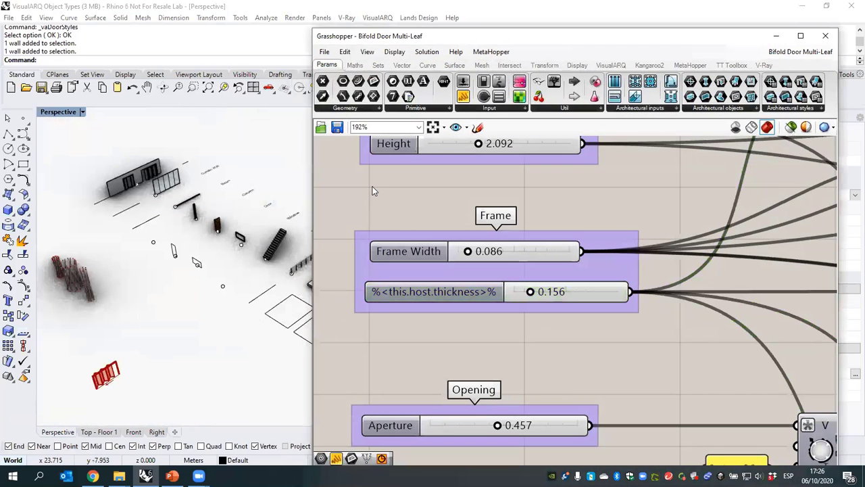
{"action": "left_click_drag", "start_coordinate": [336, 36], "coordinate": [331, 23]}
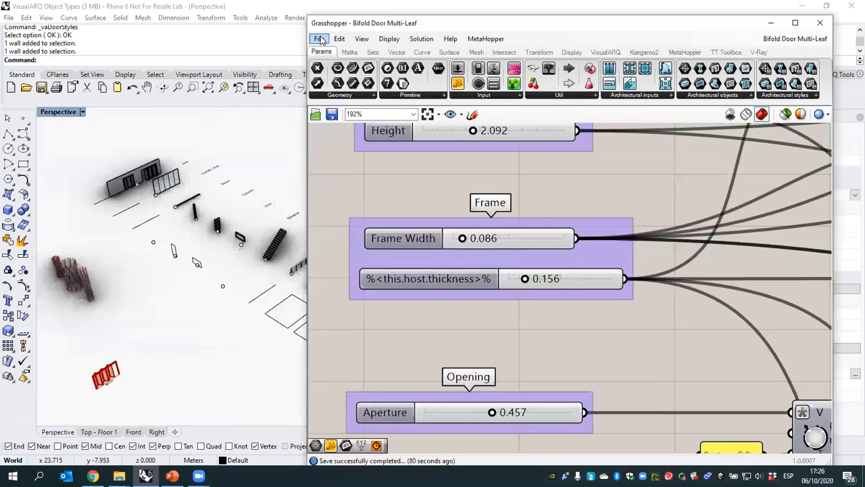
{"action": "left_click", "coordinate": [319, 38]}
{"action": "left_click", "coordinate": [353, 64]}
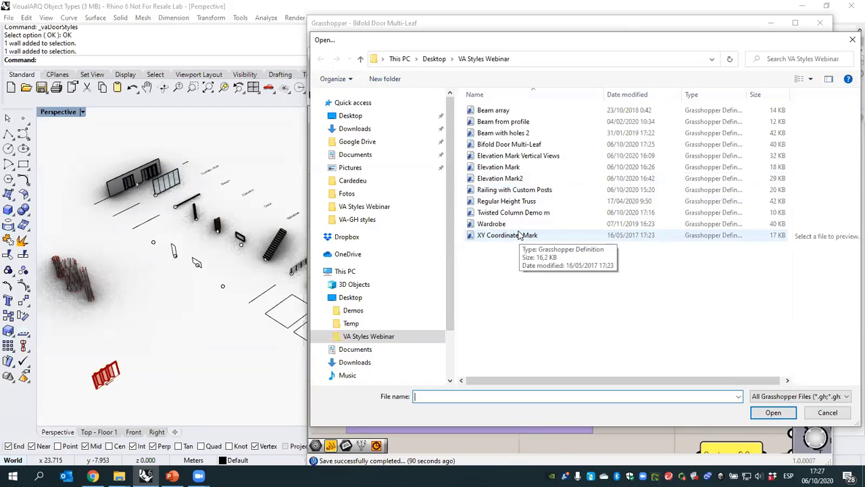
{"action": "left_click", "coordinate": [513, 190]}
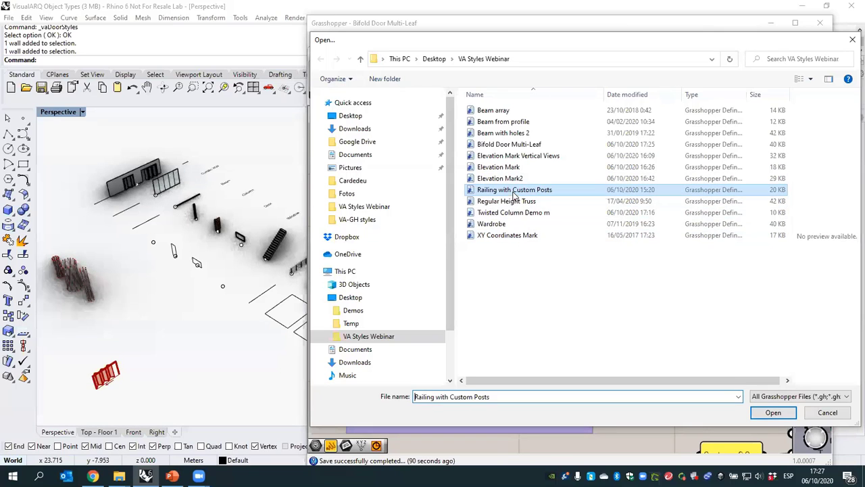
{"action": "left_click", "coordinate": [770, 413]}
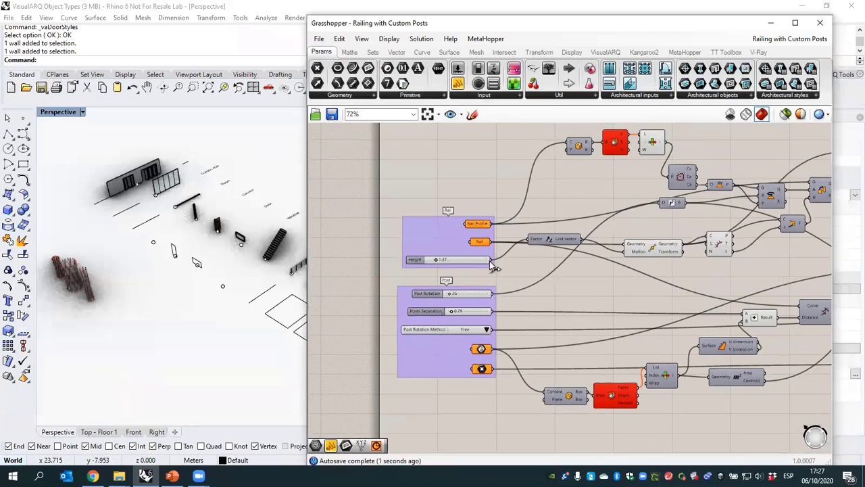
- Draw a curved rail path with three control points in the empty area in front of the twisted columns
{"action": "right_click_drag", "start_coordinate": [211, 309], "coordinate": [198, 301]}
{"action": "scroll", "coordinate": [467, 223], "scroll_direction": "up", "scroll_amount": 3}
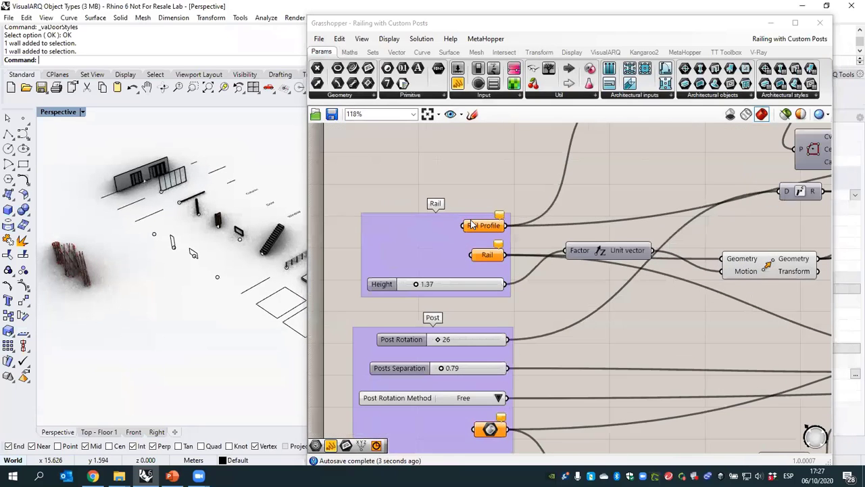
{"action": "right_click_drag", "start_coordinate": [503, 303], "coordinate": [509, 274]}
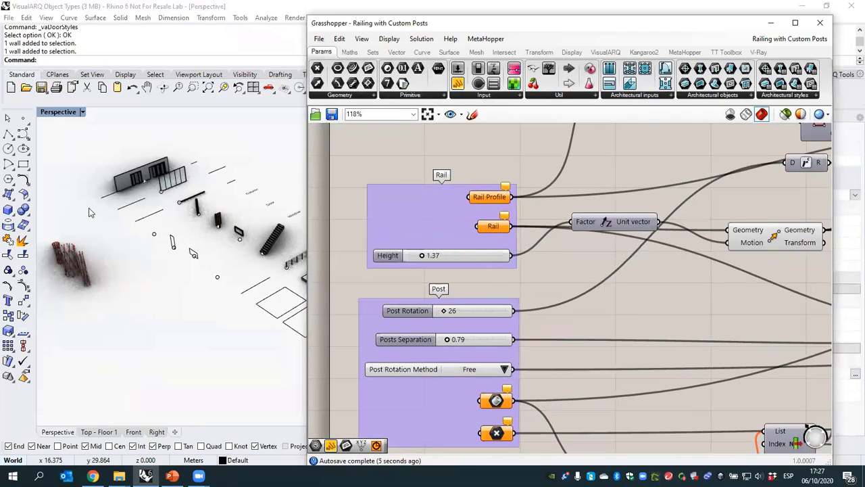
{"action": "left_click", "coordinate": [23, 133]}
{"action": "left_click", "coordinate": [123, 331]}
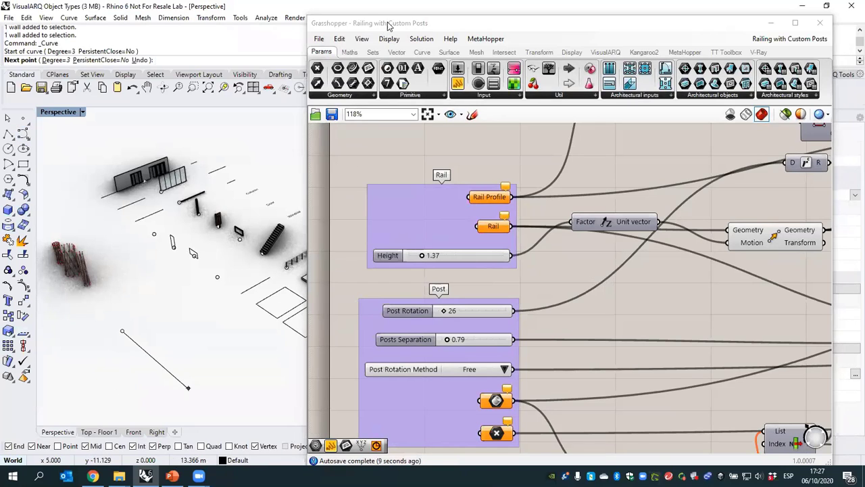
{"action": "left_click_drag", "start_coordinate": [389, 25], "coordinate": [425, 14]}
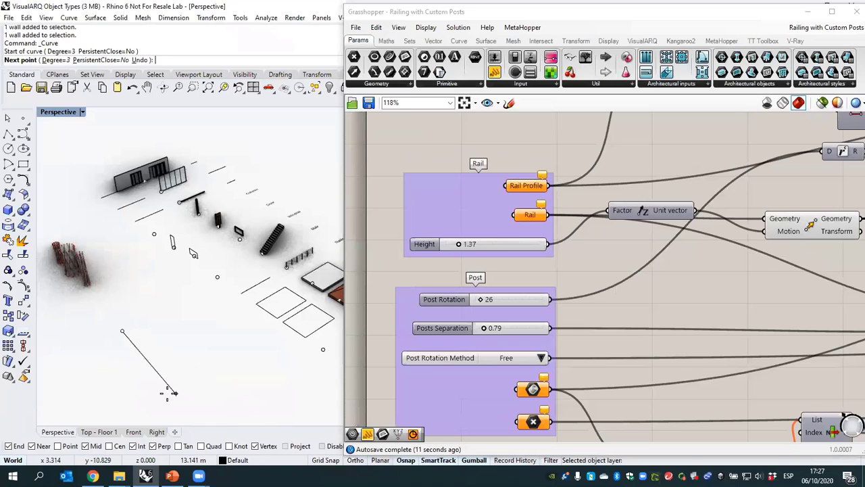
{"action": "left_click", "coordinate": [127, 364]}
{"action": "left_click", "coordinate": [170, 366]}
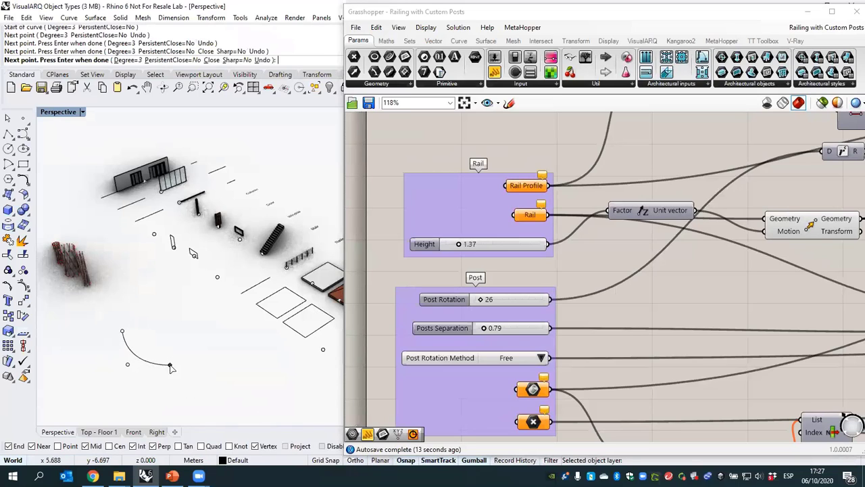
{"action": "key", "text": "Return"}
{"action": "scroll", "coordinate": [135, 362], "scroll_direction": "up", "scroll_amount": 5}
- Reference the new curve in the Rail parameter of the Rail group
{"action": "right_click_drag", "start_coordinate": [524, 208], "coordinate": [526, 224]}
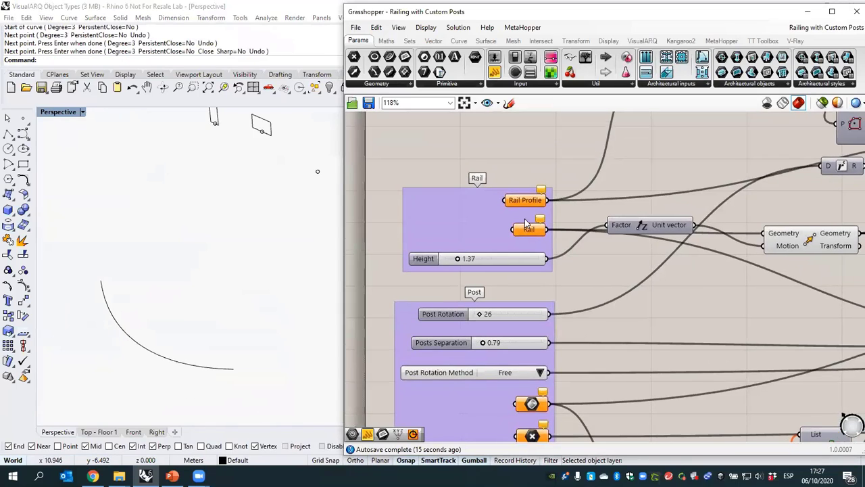
{"action": "left_click", "coordinate": [527, 230]}
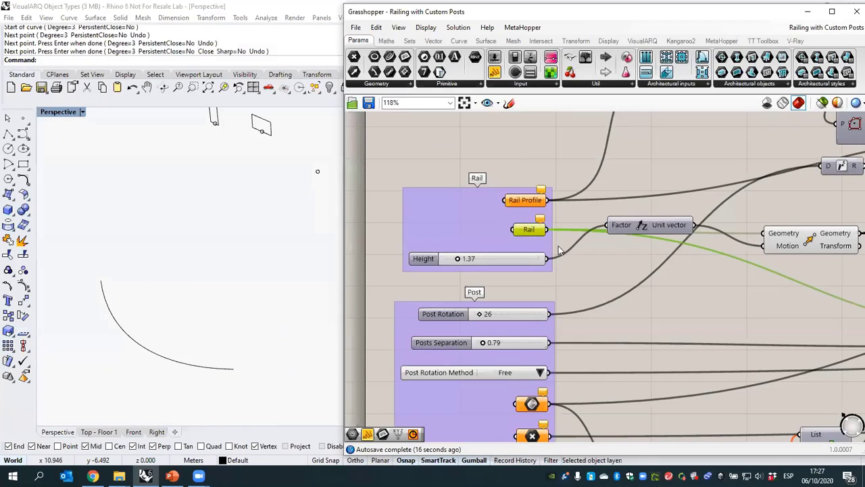
{"action": "right_click", "coordinate": [527, 230]}
{"action": "left_click", "coordinate": [560, 379]}
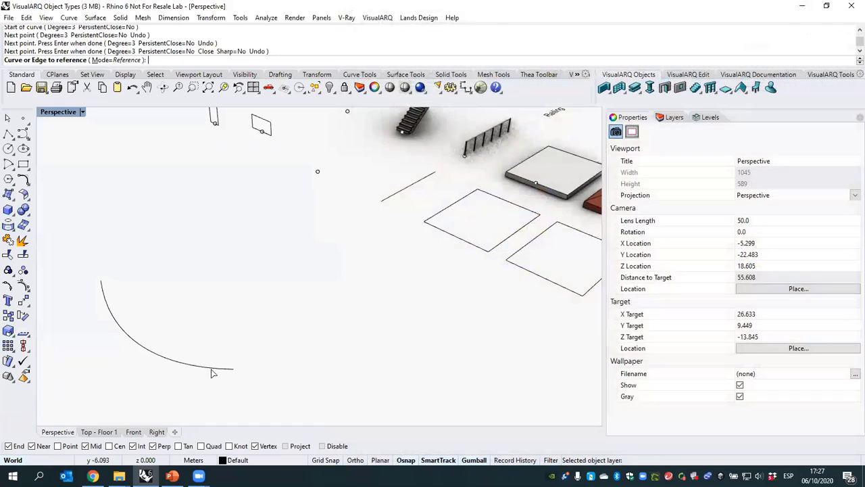
{"action": "left_click", "coordinate": [212, 371]}
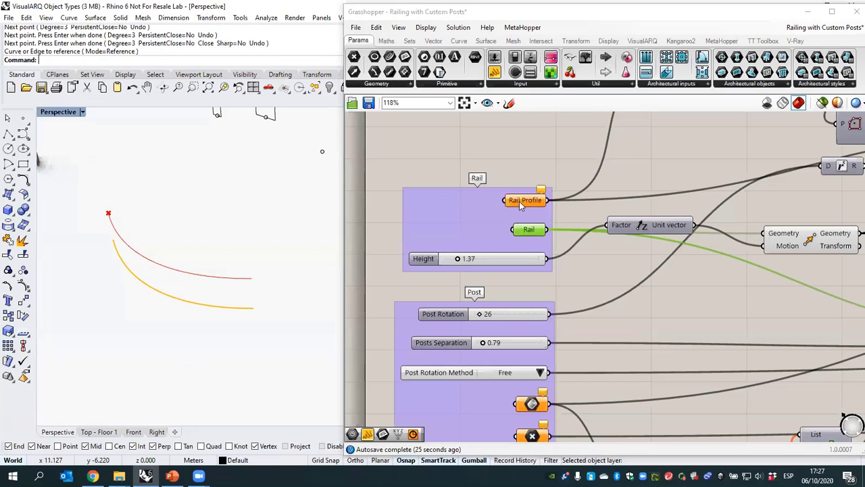
- Draw a small five-sided inscribed polygon near the rail curve as the rail's cross-section
{"action": "left_click", "coordinate": [22, 164]}
{"action": "left_click", "coordinate": [214, 332]}
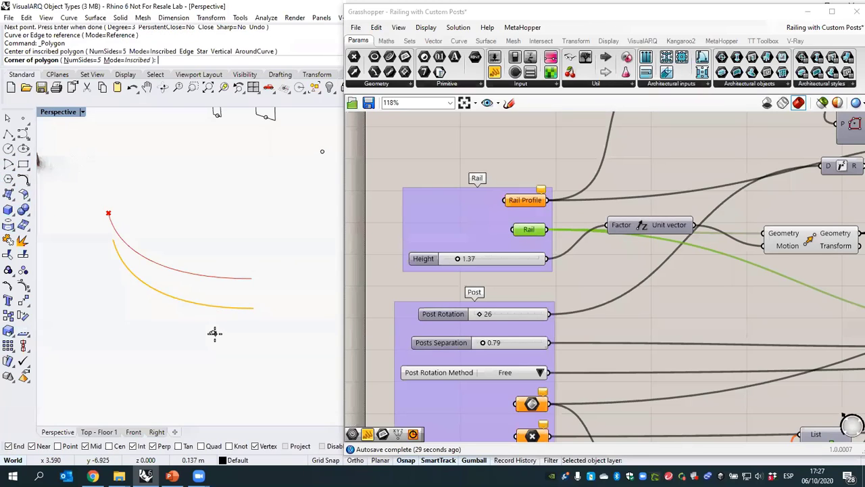
{"action": "scroll", "coordinate": [213, 332], "scroll_direction": "up", "scroll_amount": 3}
{"action": "left_click", "coordinate": [205, 333]}
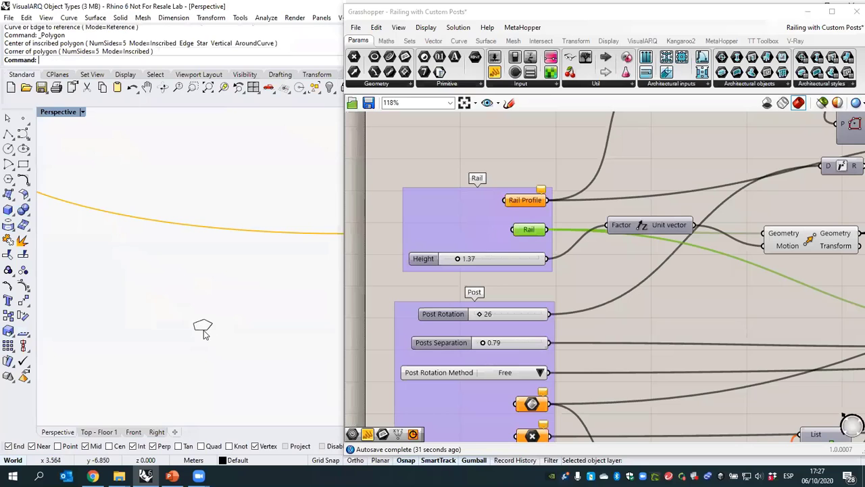
- Reference the small pentagon in the Rail Profile parameter of the Rail group
{"action": "left_click", "coordinate": [520, 160]}
{"action": "left_click", "coordinate": [520, 201]}
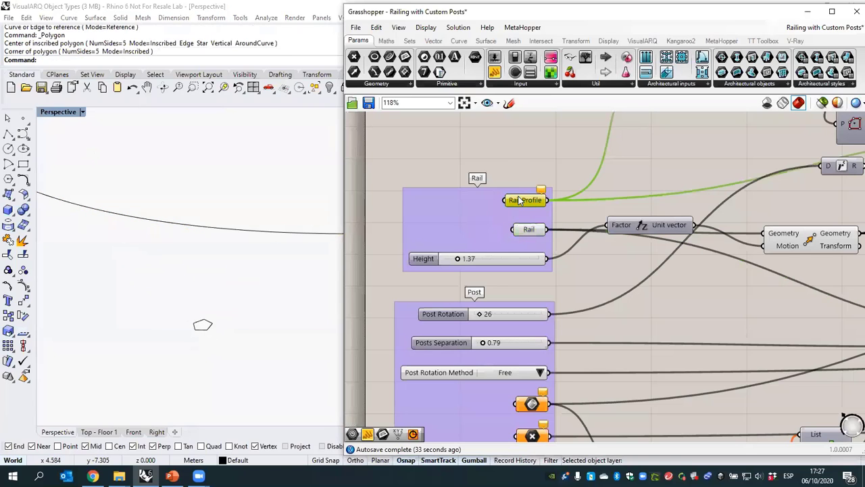
{"action": "right_click", "coordinate": [522, 203]}
{"action": "left_click", "coordinate": [554, 363]}
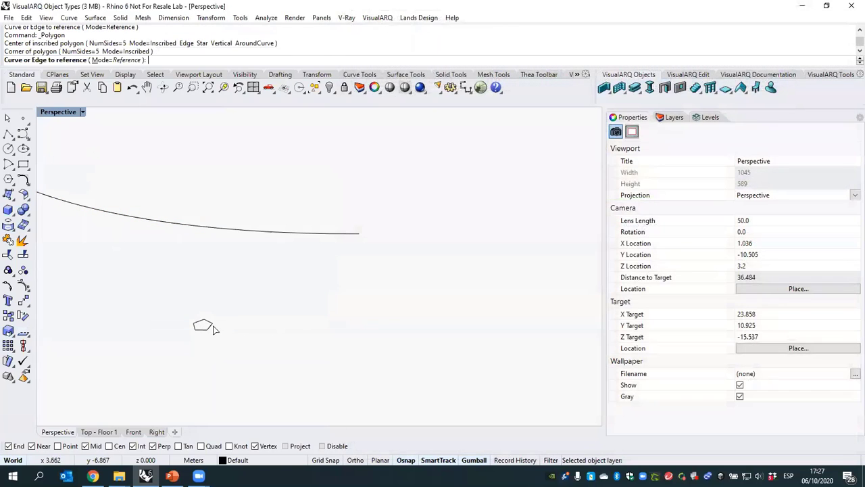
{"action": "left_click", "coordinate": [210, 329]}
{"action": "scroll", "coordinate": [228, 303], "scroll_direction": "down", "scroll_amount": 3}
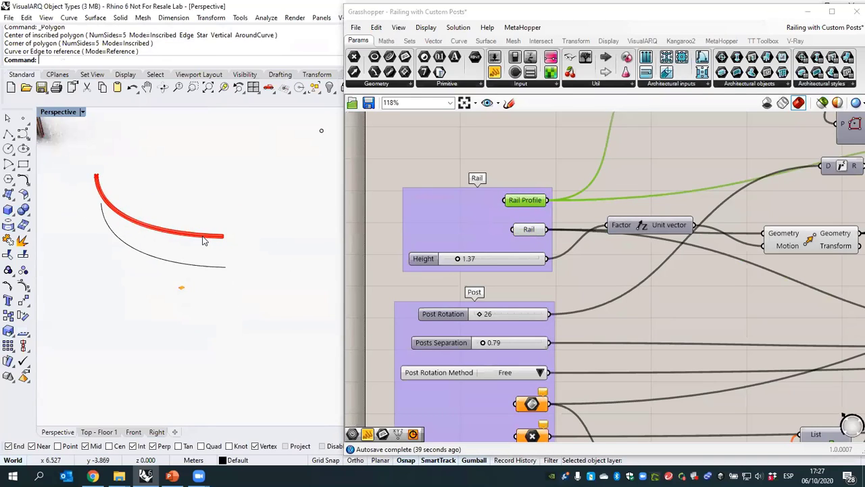
- Model a slender box post 1 m high on a small rectangular base near the pentagon
{"action": "right_click_drag", "start_coordinate": [563, 288], "coordinate": [552, 222]}
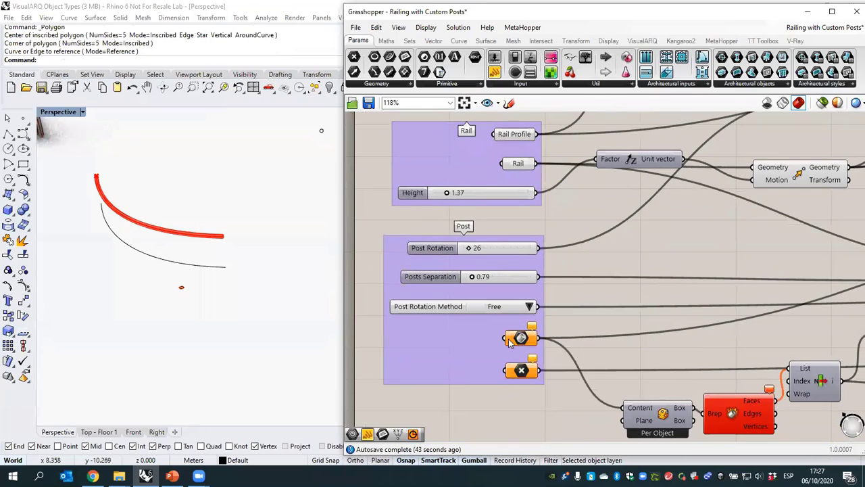
{"action": "left_click", "coordinate": [8, 209]}
{"action": "left_click", "coordinate": [151, 331]}
{"action": "scroll", "coordinate": [151, 328], "scroll_direction": "up", "scroll_amount": 10}
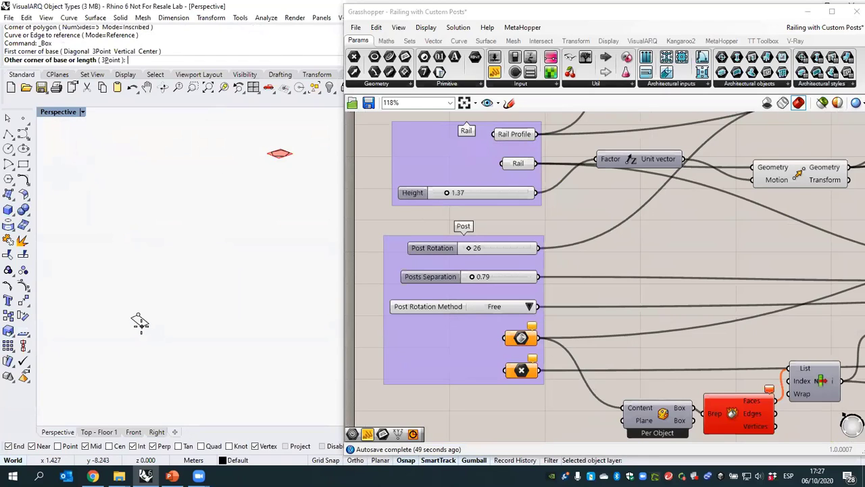
{"action": "left_click", "coordinate": [140, 312]}
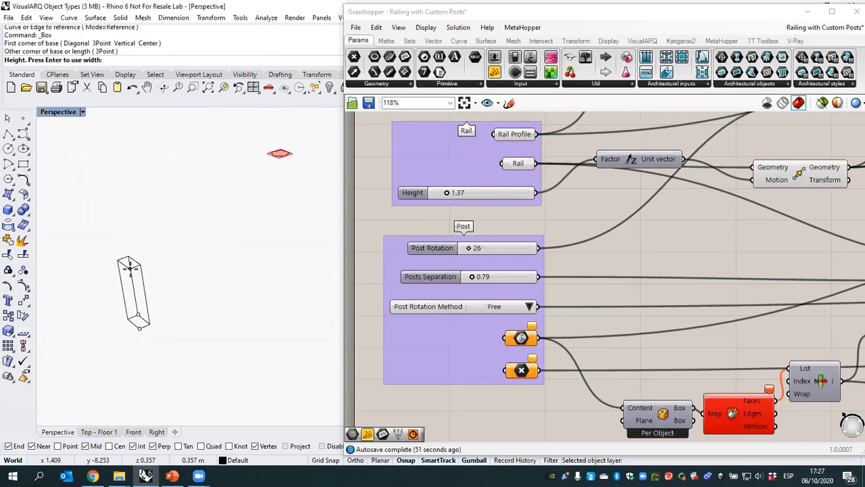
{"action": "type", "text": "1"}
{"action": "key", "text": "Return"}
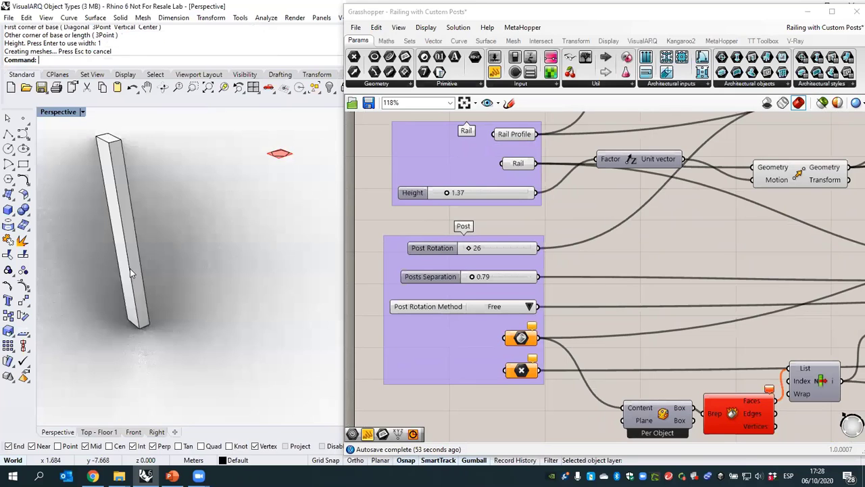
- Taper the box post by moving one of its top edges inward
{"action": "mouse_move", "coordinate": [129, 269]}
{"action": "right_mouse_down", "text": "shift"}
{"action": "mouse_move", "coordinate": [161, 280]}
{"action": "mouse_move", "coordinate": [166, 246]}
{"action": "right_mouse_up", "text": "shift"}
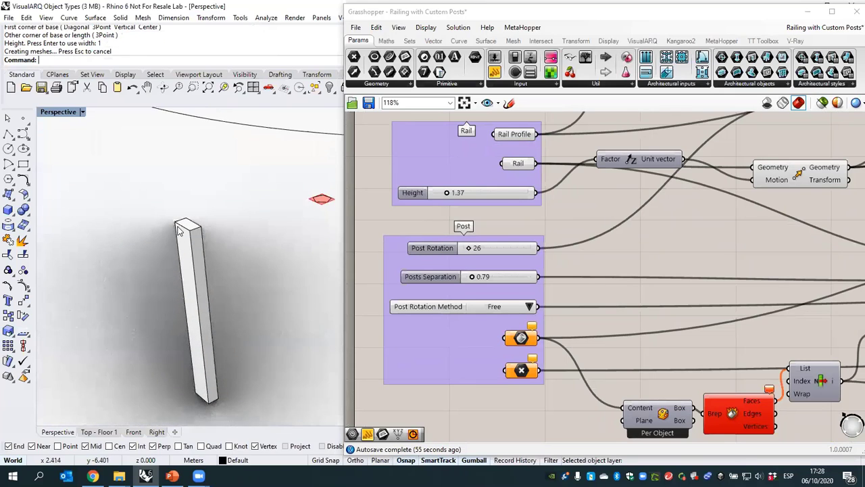
{"action": "left_click", "coordinate": [179, 230], "text": "ctrl+shift"}
{"action": "left_click_drag", "start_coordinate": [219, 218], "coordinate": [226, 214]}
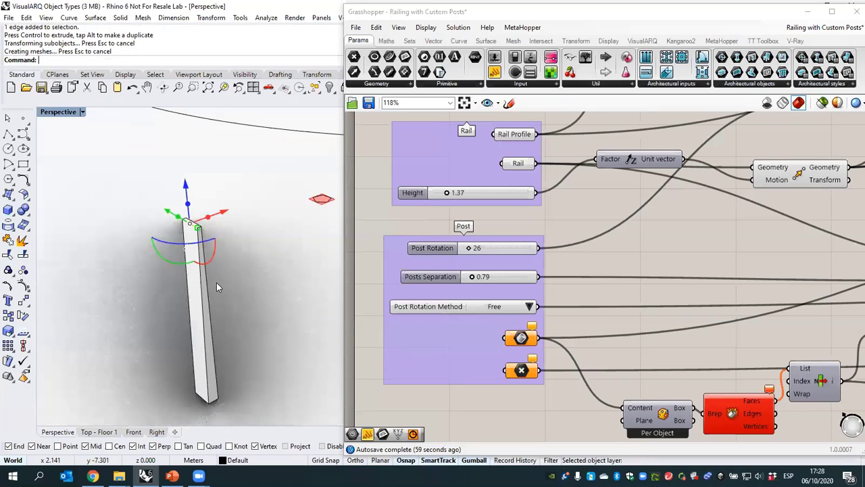
- Reference the tapered box post in the Brep parameter of the Post group
{"action": "left_click", "coordinate": [203, 326]}
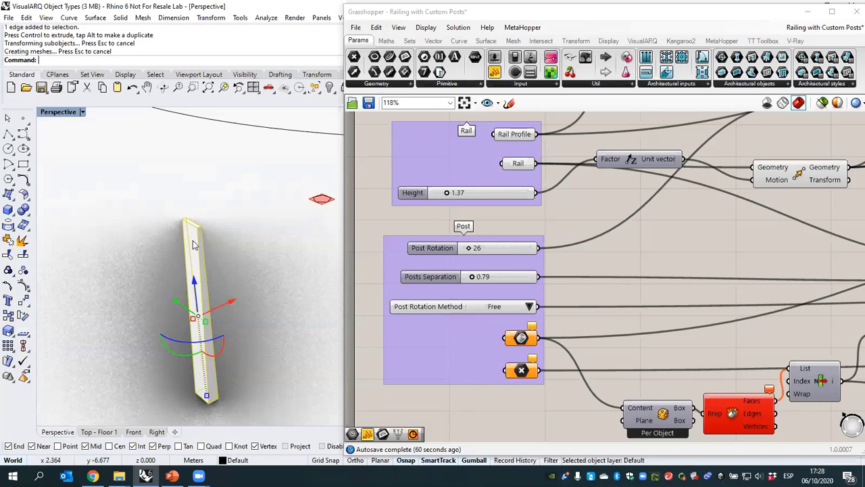
{"action": "left_click", "coordinate": [575, 319]}
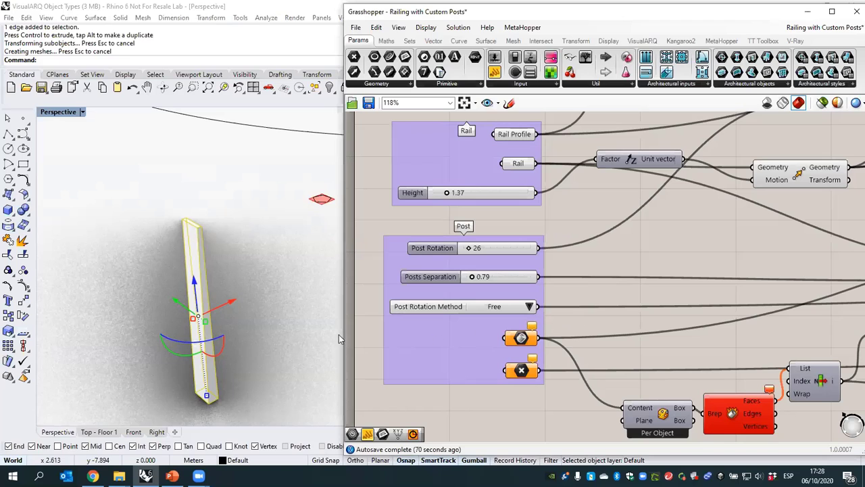
{"action": "left_click", "coordinate": [261, 350]}
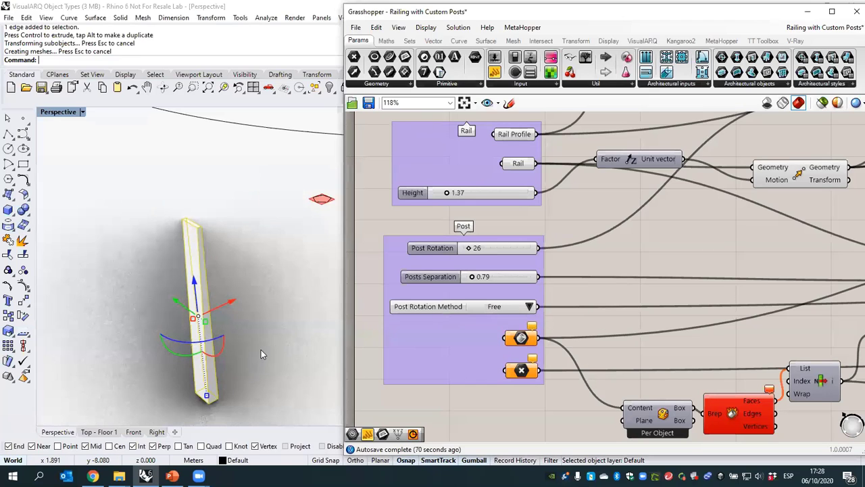
{"action": "right_click", "coordinate": [522, 337]}
{"action": "left_click", "coordinate": [574, 379]}
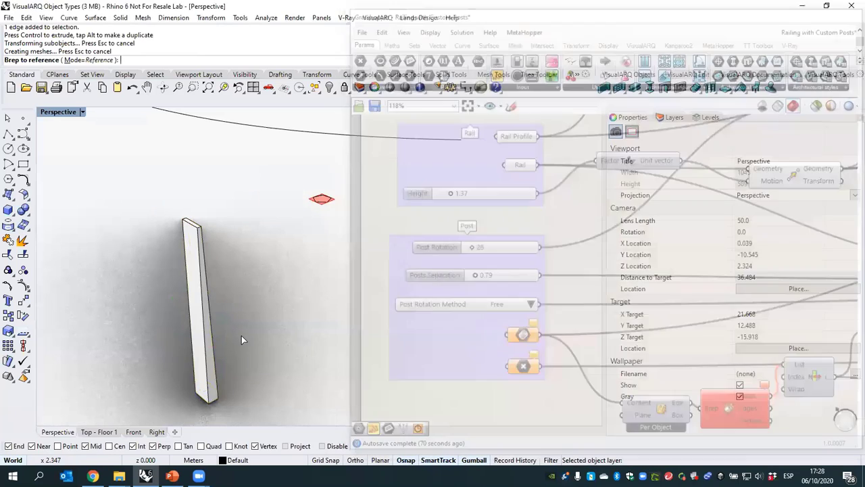
{"action": "left_click", "coordinate": [204, 336]}
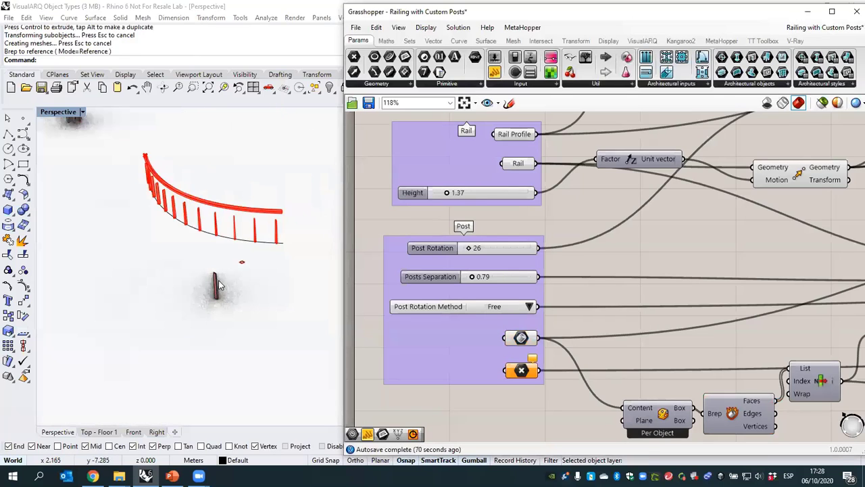
- Set the rail Height to 0.91 and the Post Rotation to 77
{"action": "right_click_drag", "start_coordinate": [231, 274], "coordinate": [214, 210]}
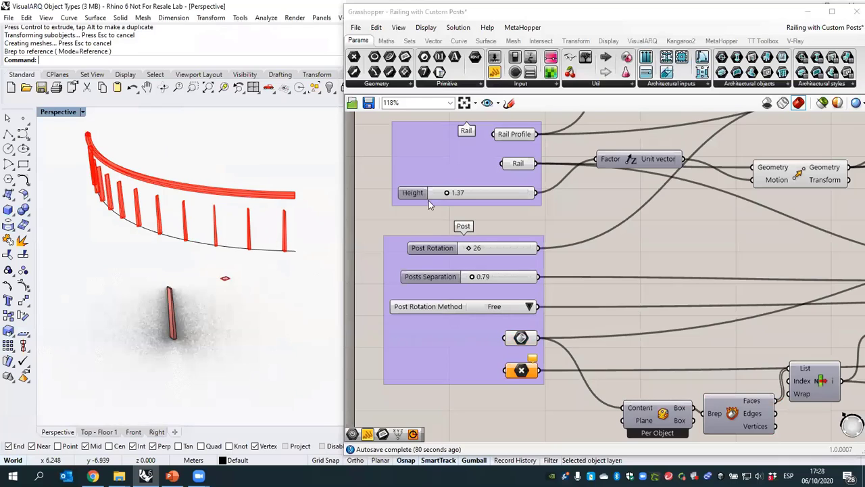
{"action": "right_click_drag", "start_coordinate": [428, 200], "coordinate": [436, 225]}
{"action": "scroll", "coordinate": [436, 225], "scroll_direction": "up", "scroll_amount": 3}
{"action": "left_click_drag", "start_coordinate": [458, 225], "coordinate": [452, 225]}
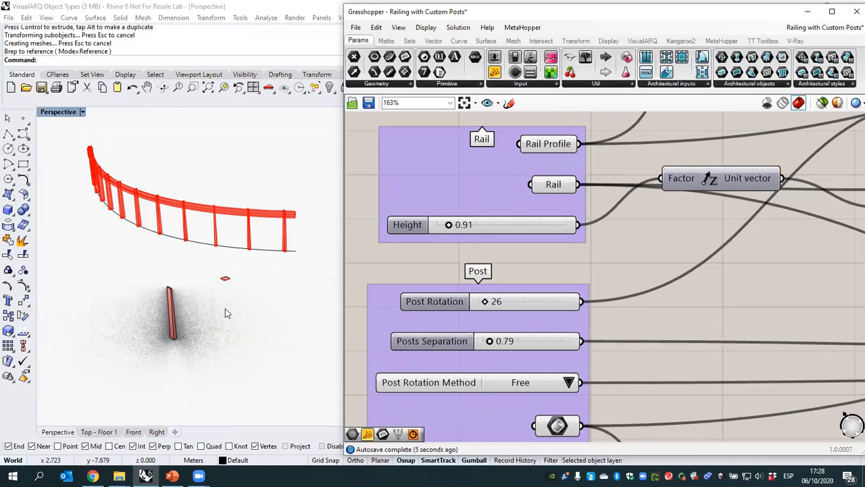
{"action": "right_click_drag", "start_coordinate": [547, 300], "coordinate": [527, 267]}
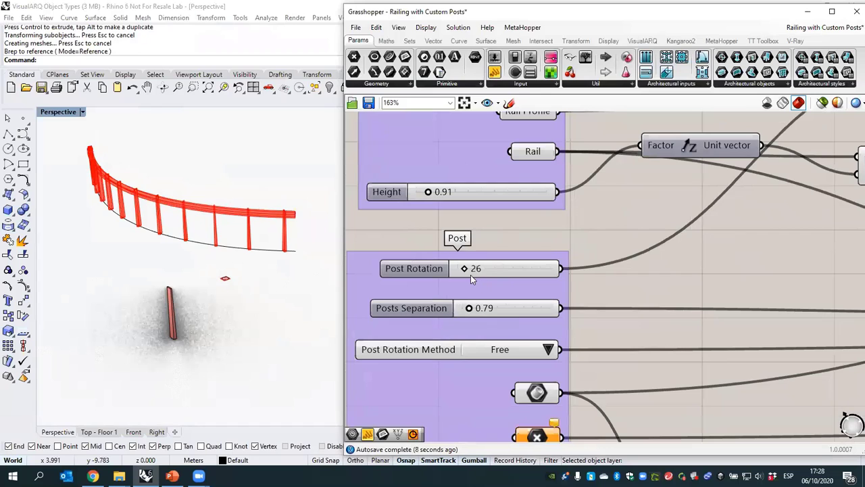
{"action": "mouse_move", "coordinate": [464, 268]}
{"action": "left_mouse_down"}
{"action": "mouse_move", "coordinate": [517, 269]}
{"action": "mouse_move", "coordinate": [449, 269]}
{"action": "mouse_move", "coordinate": [476, 272]}
{"action": "left_mouse_up"}
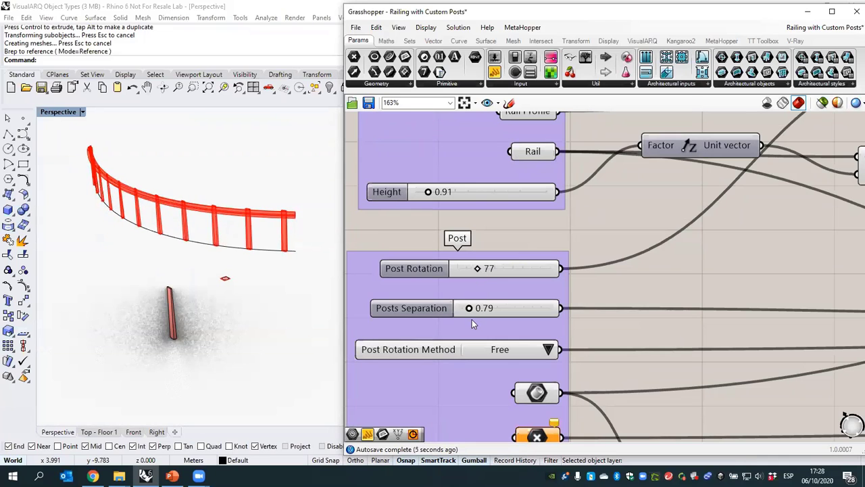
- Switch the Post Rotation Method to Toward a Point
{"action": "scroll", "coordinate": [513, 319], "scroll_direction": "down", "scroll_amount": 1}
{"action": "right_click_drag", "start_coordinate": [551, 320], "coordinate": [565, 308]}
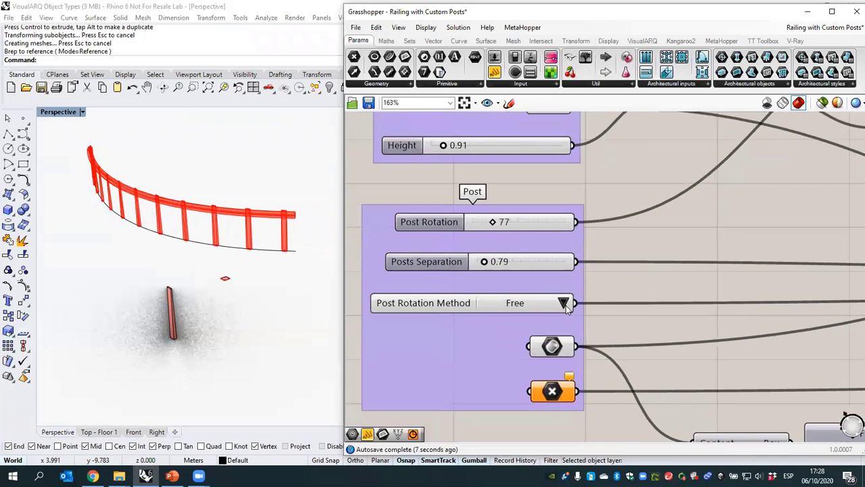
{"action": "left_click", "coordinate": [563, 304]}
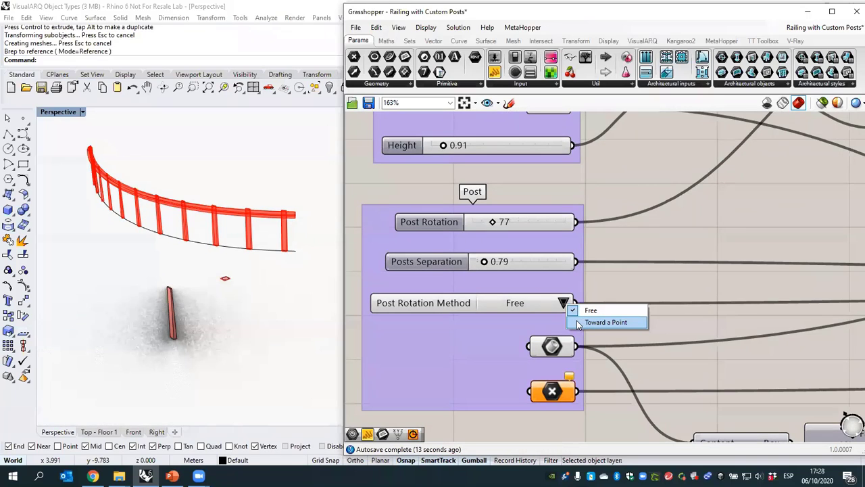
{"action": "left_click", "coordinate": [605, 322]}
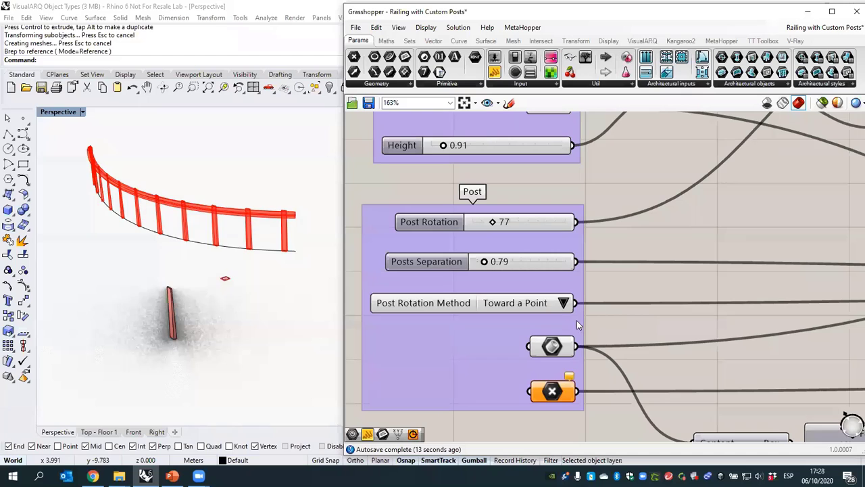
- Place a point object on the outer side of the curved railing path and reference it in the Point parameter of the Post group
{"action": "right_click", "coordinate": [551, 392]}
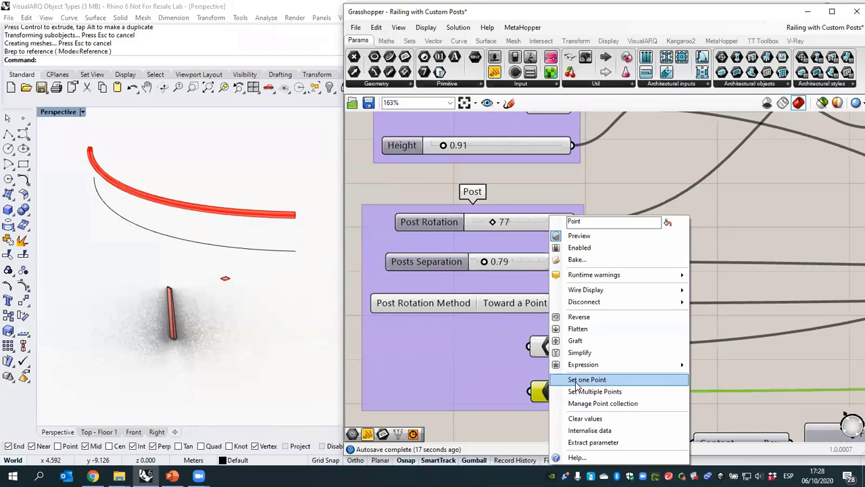
{"action": "left_click", "coordinate": [578, 381]}
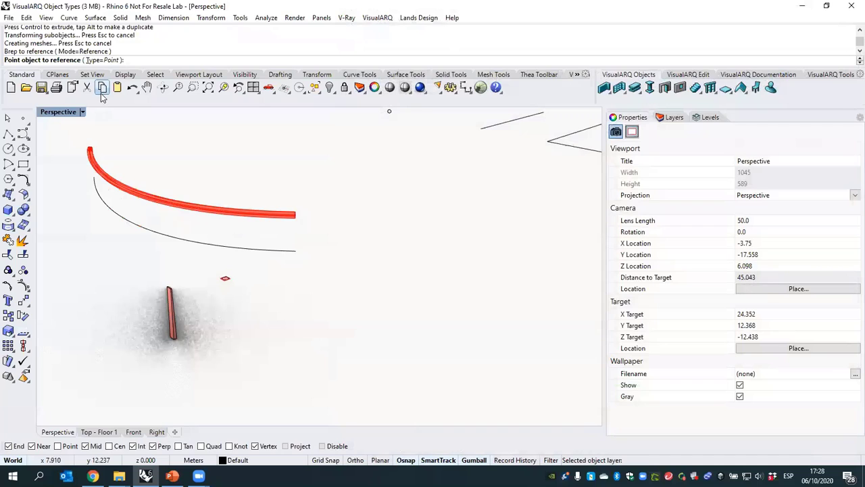
{"action": "left_click", "coordinate": [23, 118]}
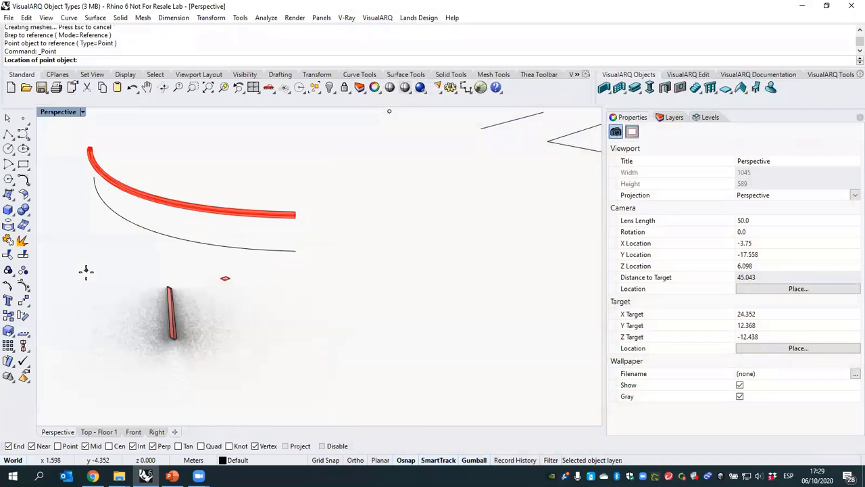
{"action": "left_click", "coordinate": [85, 255]}
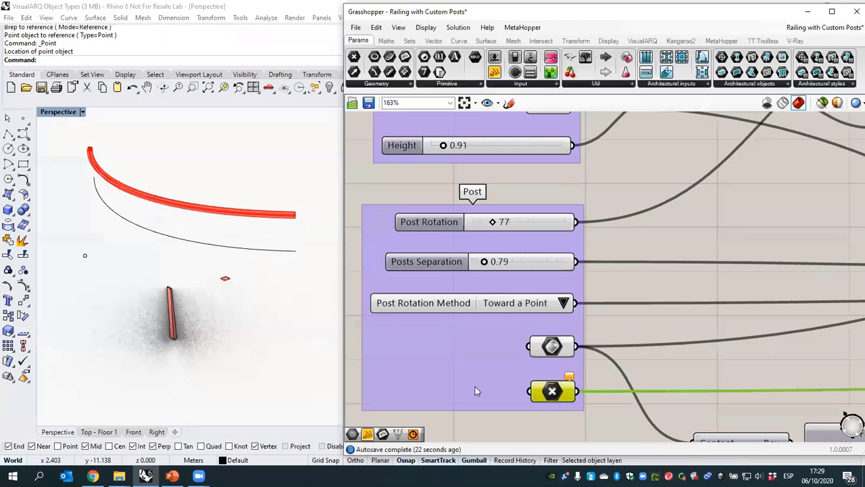
{"action": "right_click", "coordinate": [549, 398]}
{"action": "left_click", "coordinate": [582, 376]}
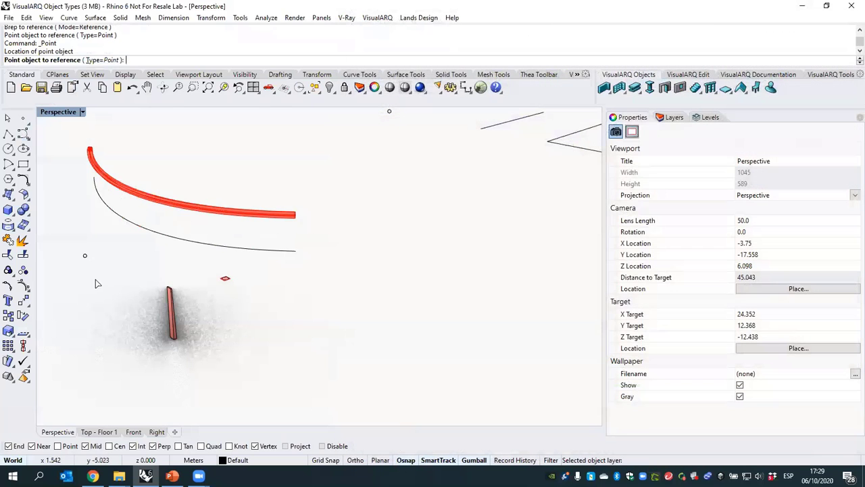
{"action": "left_click", "coordinate": [84, 256]}
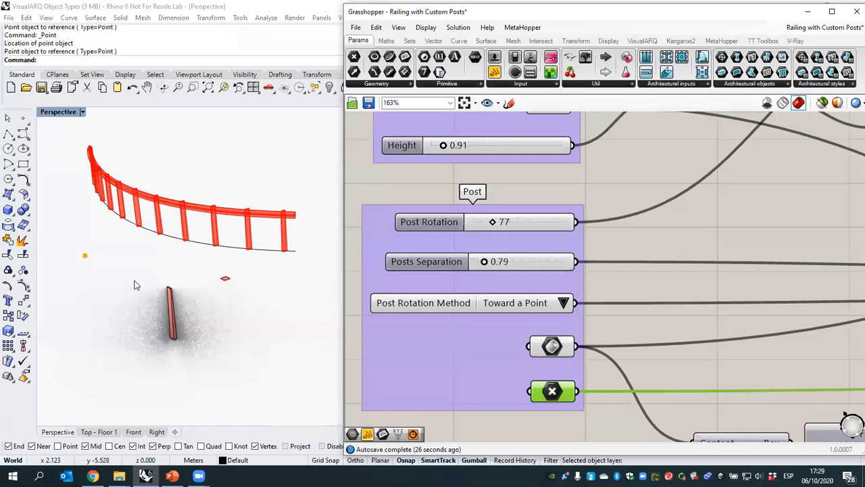
- Move the referenced point across the railing to the inner side of the curve so the posts turn toward it
{"action": "right_click_drag", "start_coordinate": [129, 278], "coordinate": [145, 288], "text": "shift"}
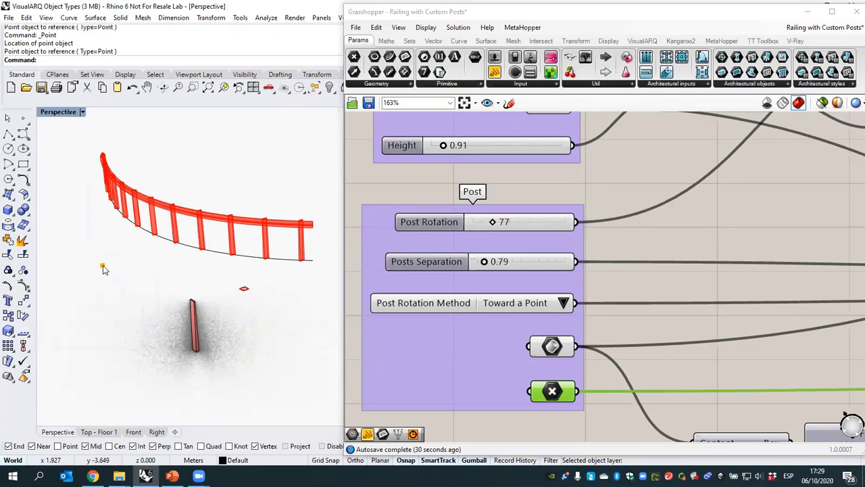
{"action": "left_click_drag", "start_coordinate": [96, 253], "coordinate": [131, 300]}
{"action": "scroll", "coordinate": [135, 298], "scroll_direction": "up", "scroll_amount": 2}
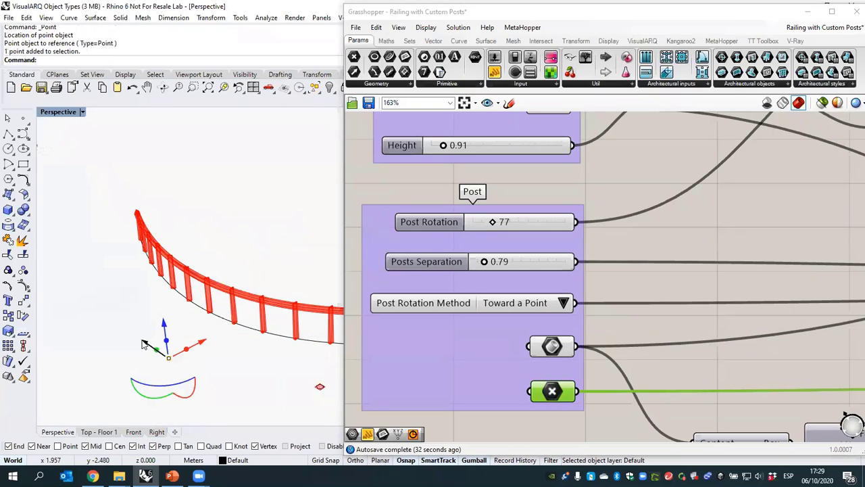
{"action": "left_click_drag", "start_coordinate": [142, 344], "coordinate": [266, 194]}
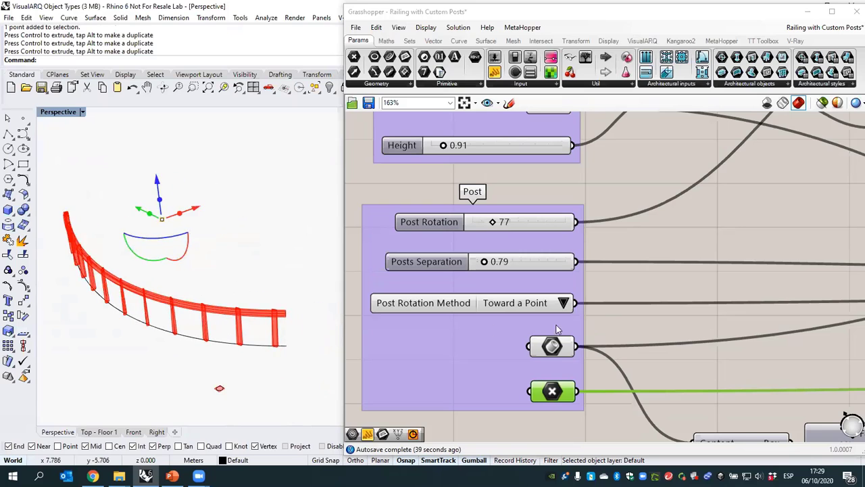
- Examine the input parameters of the Rail and Post groups and the geometry referenced by Rail Profile and Rail
{"action": "scroll", "coordinate": [601, 322], "scroll_direction": "down", "scroll_amount": 3}
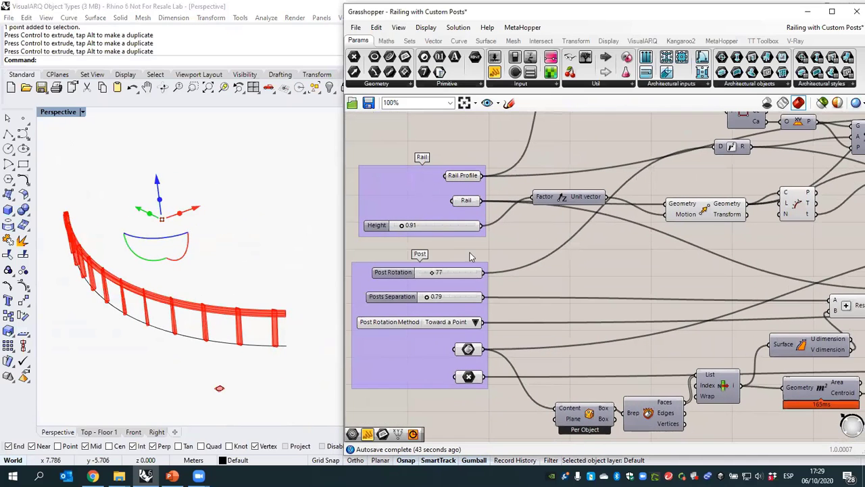
{"action": "left_click", "coordinate": [427, 230]}
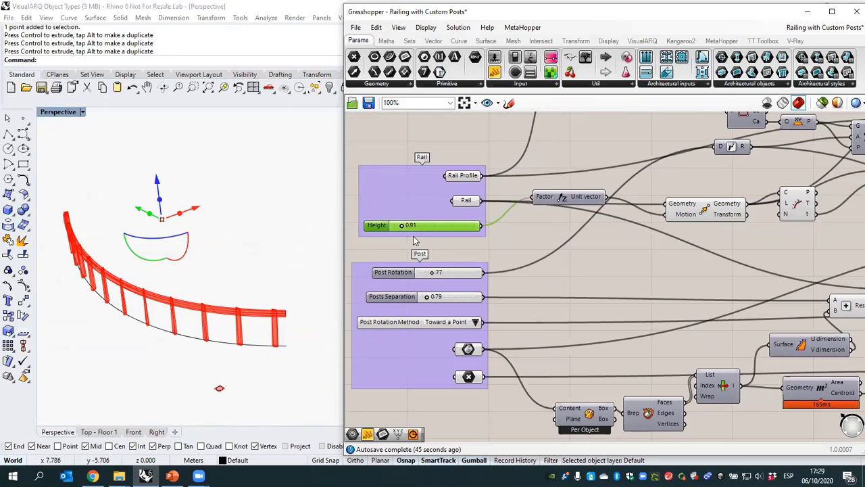
{"action": "left_click", "coordinate": [471, 350]}
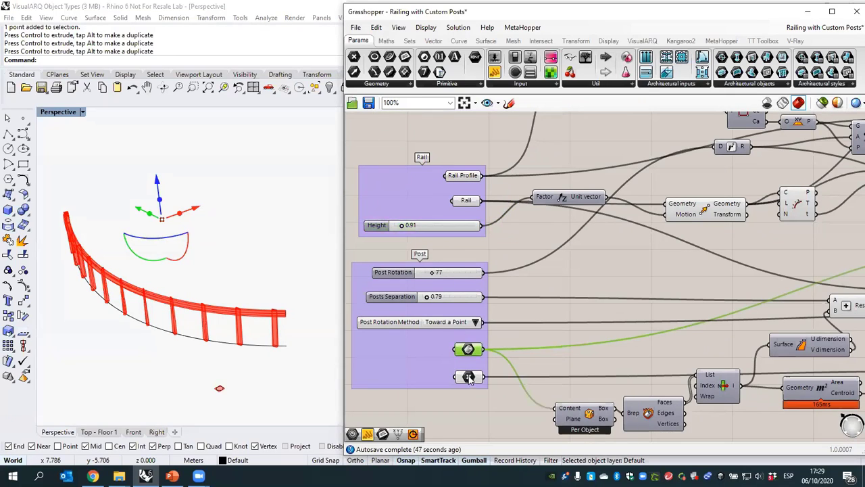
{"action": "left_click", "coordinate": [469, 379]}
{"action": "left_click", "coordinate": [506, 312]}
{"action": "scroll", "coordinate": [505, 259], "scroll_direction": "up", "scroll_amount": 3}
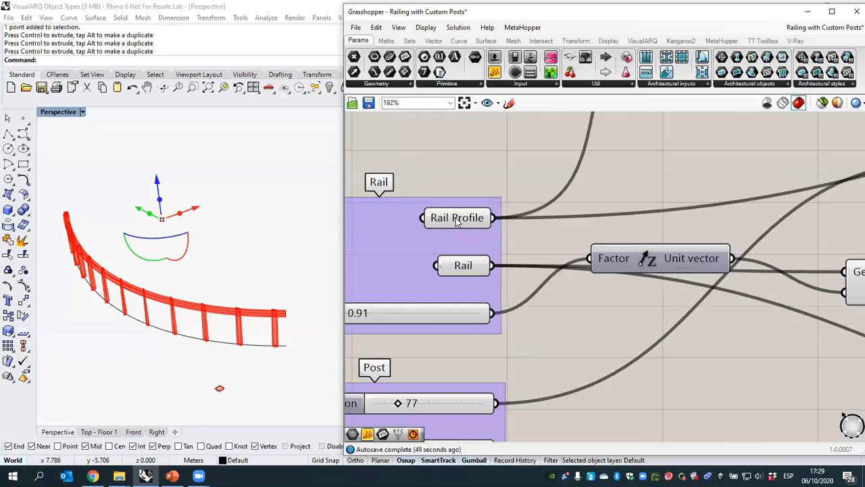
{"action": "left_click", "coordinate": [457, 222]}
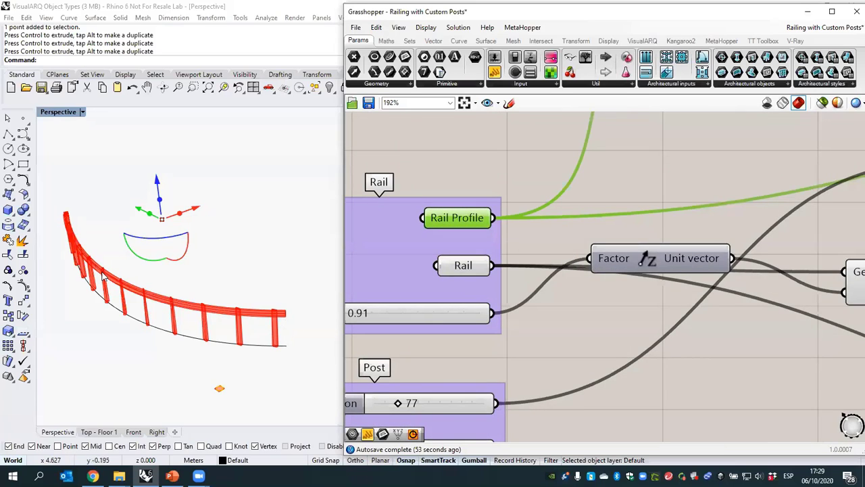
{"action": "left_click", "coordinate": [459, 266]}
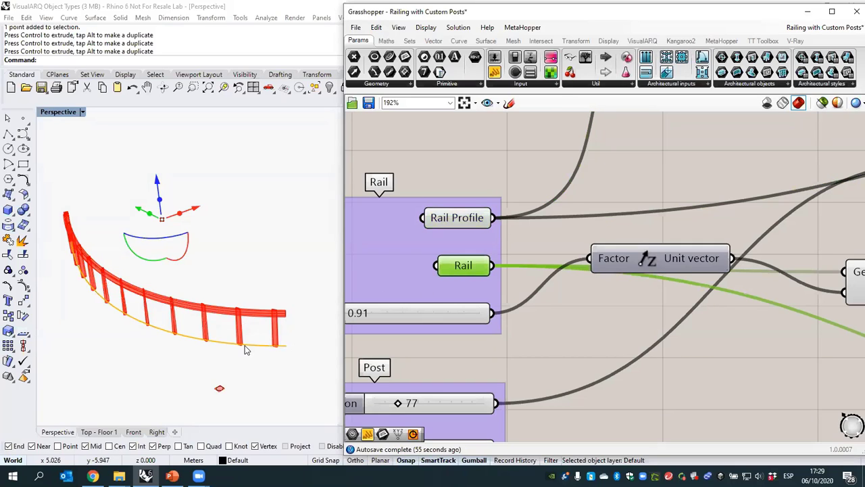
{"action": "left_click", "coordinate": [554, 319]}
{"action": "scroll", "coordinate": [553, 320], "scroll_direction": "down", "scroll_amount": 2}
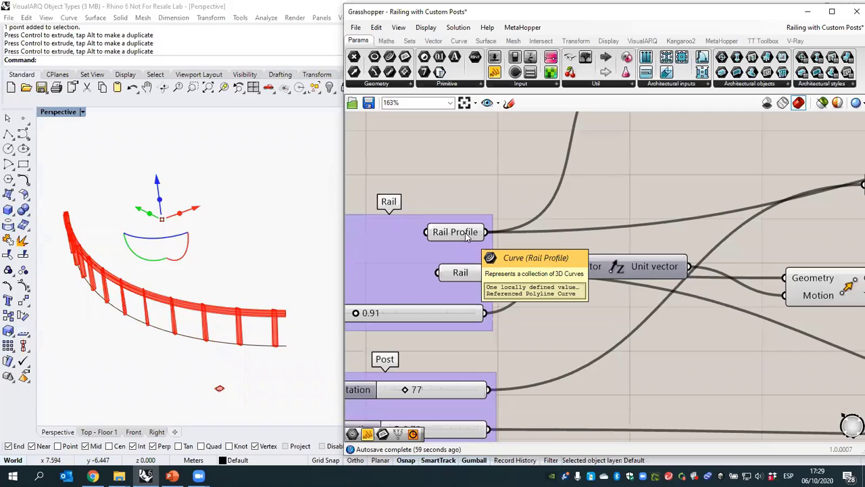
{"action": "left_click", "coordinate": [460, 273]}
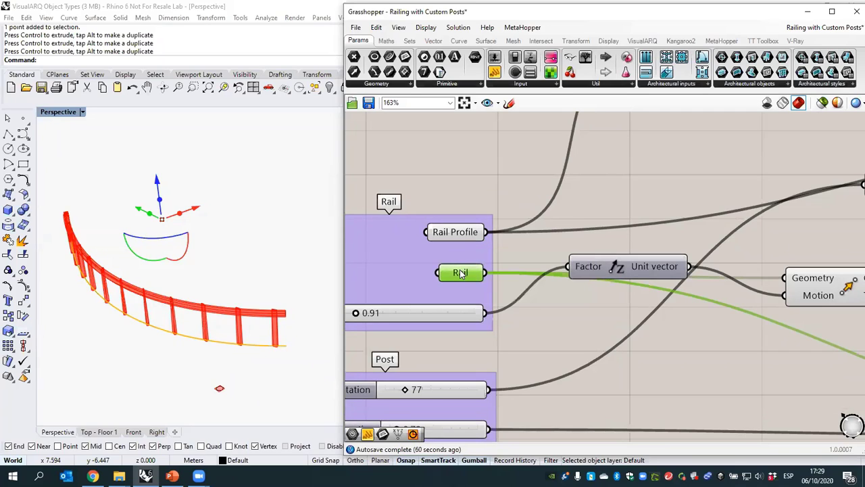
{"action": "left_click_drag", "start_coordinate": [460, 273], "coordinate": [457, 279]}
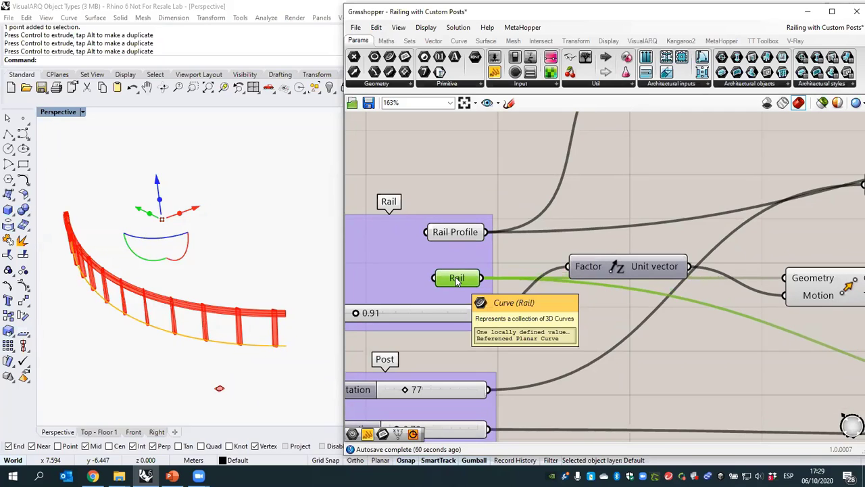
- Examine the two output geometry parameters of the definition, one for the rail and one for the posts
{"action": "scroll", "coordinate": [457, 279], "scroll_direction": "down", "scroll_amount": 5}
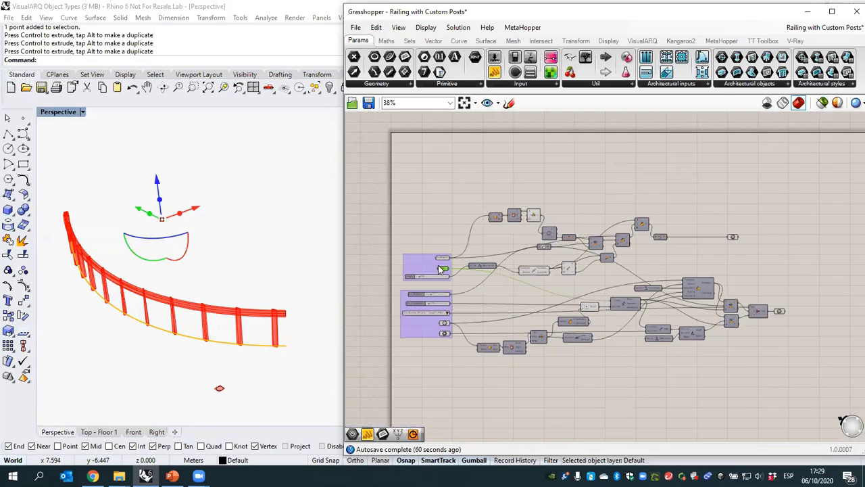
{"action": "right_click_drag", "start_coordinate": [730, 223], "coordinate": [518, 253]}
{"action": "scroll", "coordinate": [519, 253], "scroll_direction": "up", "scroll_amount": 4}
{"action": "left_click", "coordinate": [488, 163]}
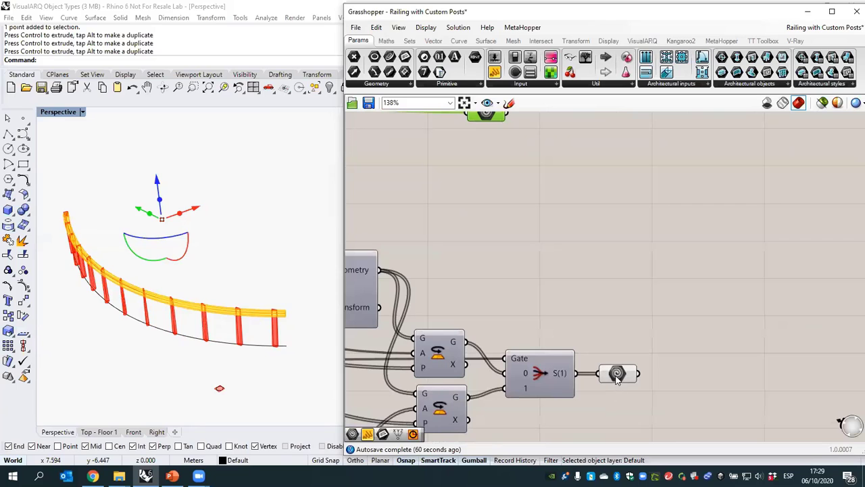
{"action": "left_click", "coordinate": [615, 374]}
{"action": "left_click", "coordinate": [591, 345]}
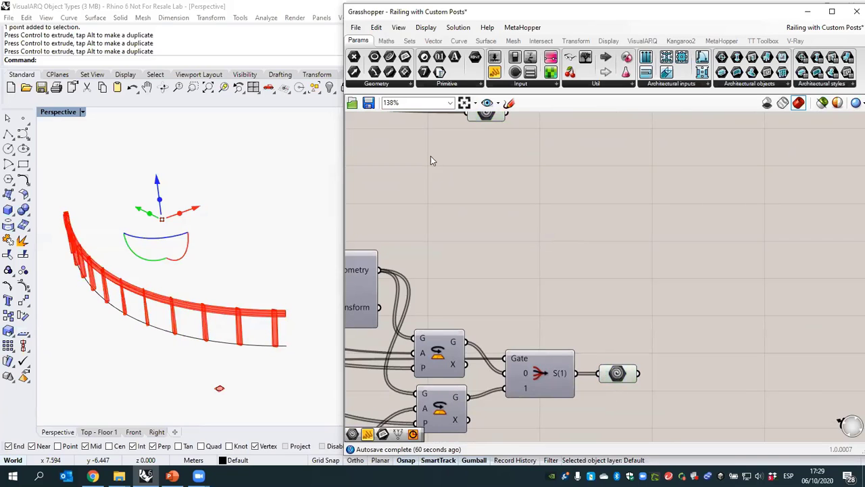
- Save the Railing with Custom Posts definition and close the Grasshopper editor
{"action": "left_click", "coordinate": [368, 103]}
{"action": "left_click", "coordinate": [854, 12]}
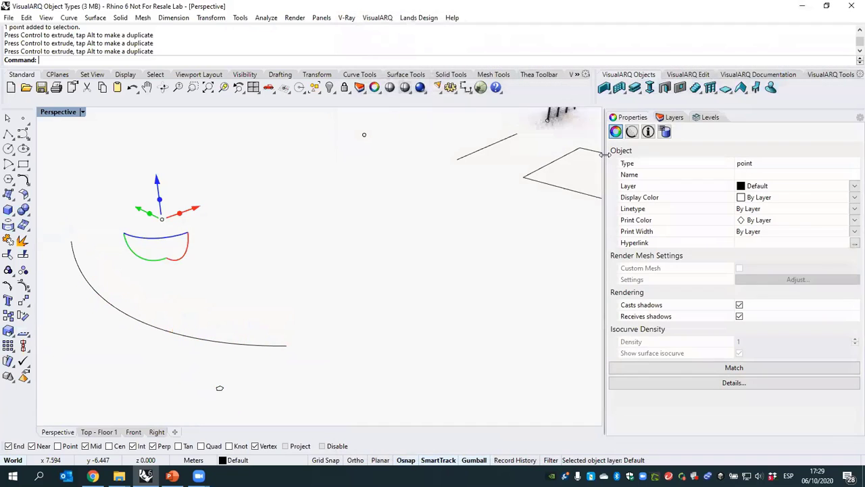
- Start a new Grasshopper railing style and load the Railing with Custom Posts file as its definition, proceeding to the style's configuration
{"action": "right_click", "coordinate": [711, 88]}
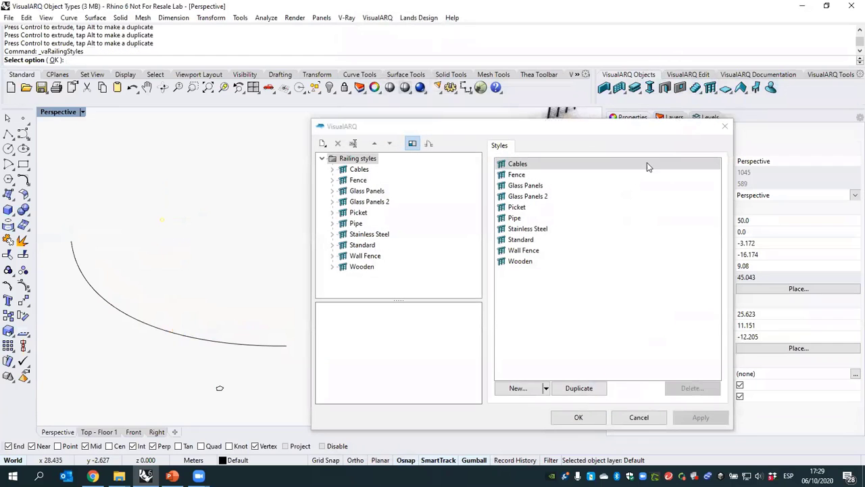
{"action": "left_click", "coordinate": [546, 388]}
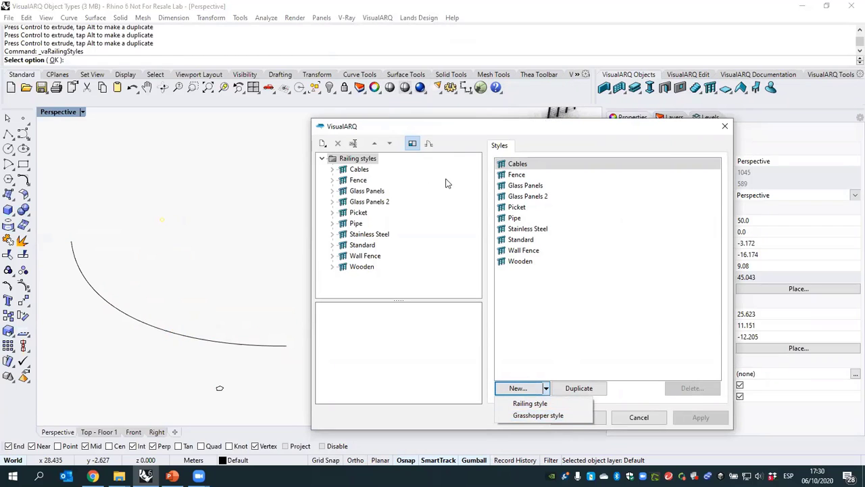
{"action": "left_click", "coordinate": [530, 416]}
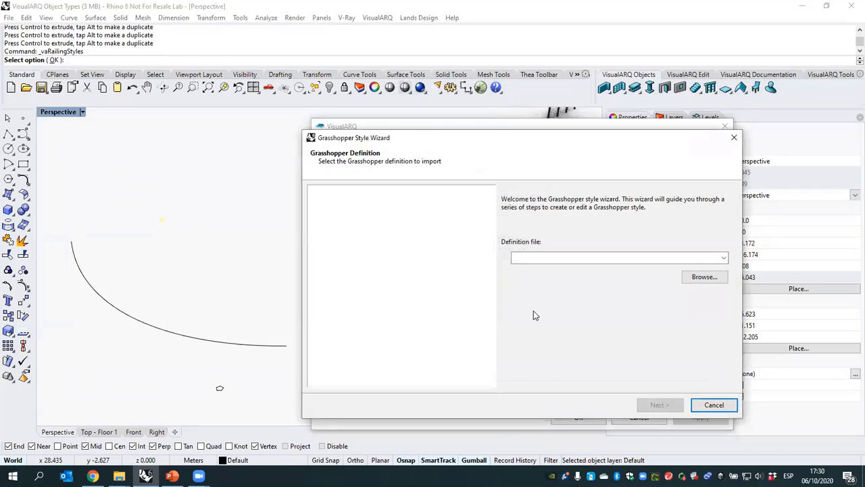
{"action": "left_click", "coordinate": [690, 280]}
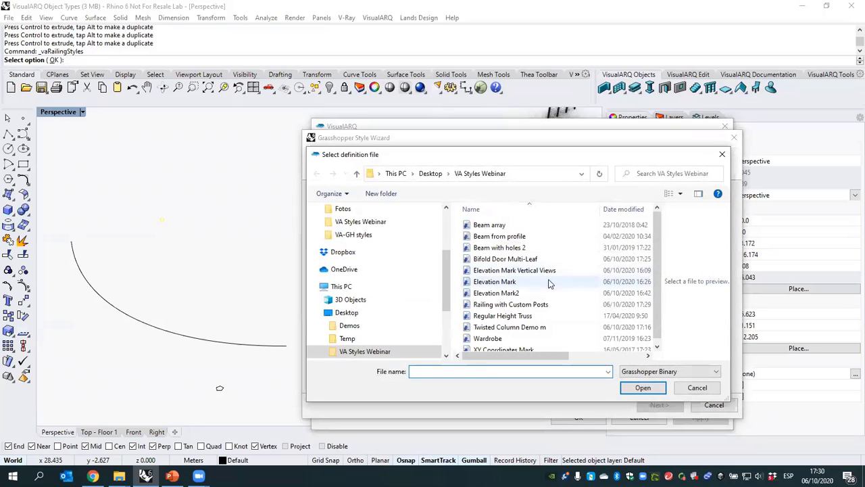
{"action": "left_click", "coordinate": [520, 305]}
{"action": "left_click", "coordinate": [641, 387]}
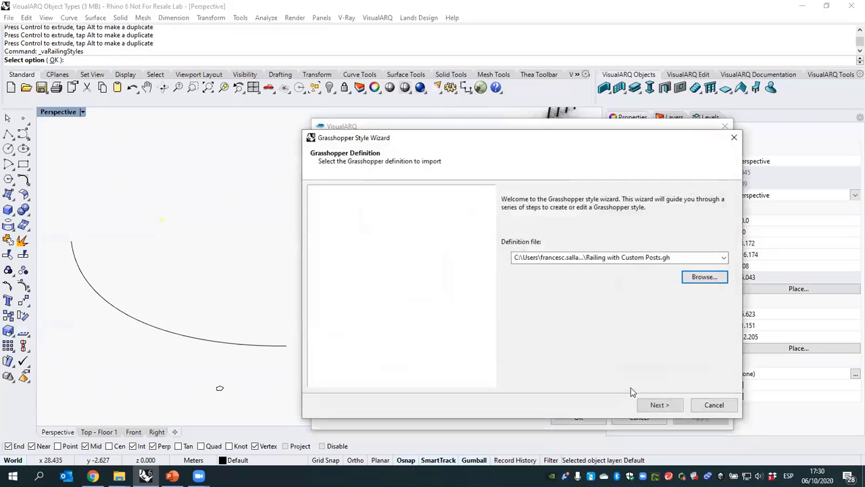
{"action": "left_click", "coordinate": [651, 406]}
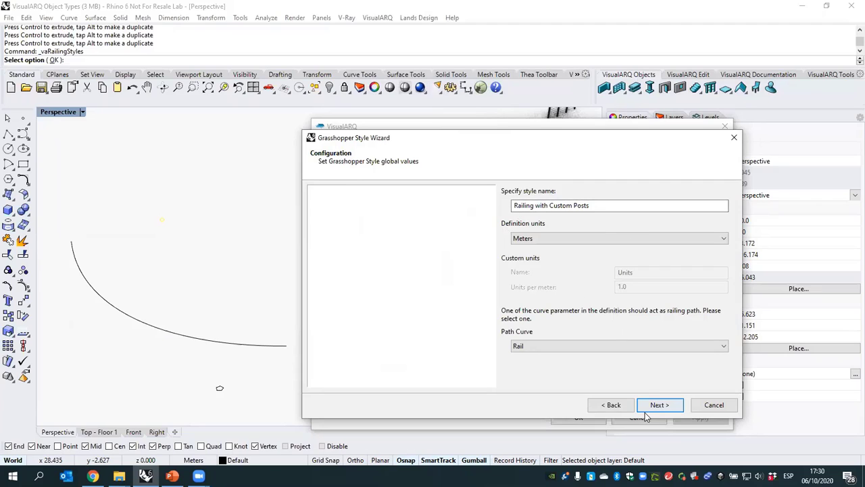
- Set Rail as the style's path curve, keep the Beam and Posts geometry for the model, and proceed to the parameters
{"action": "left_click", "coordinate": [538, 346]}
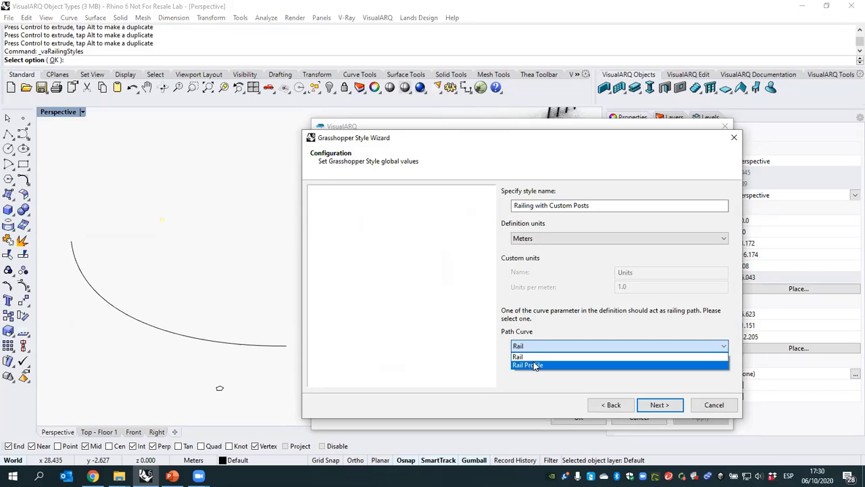
{"action": "left_click", "coordinate": [528, 358]}
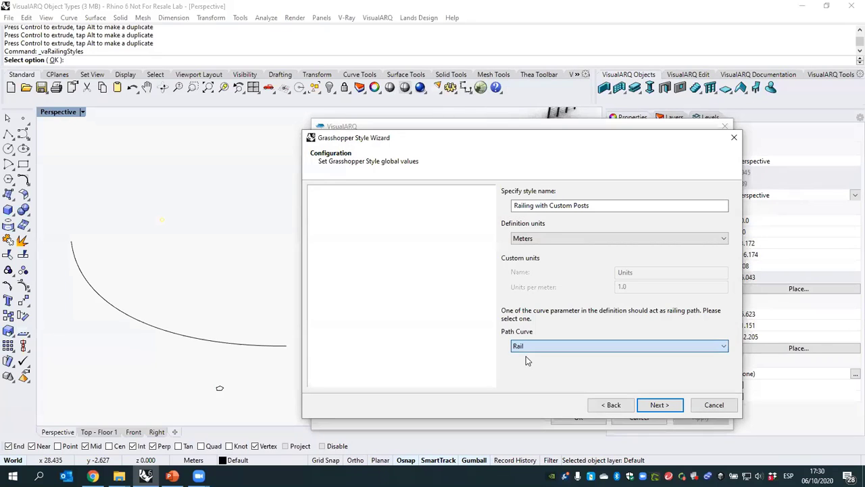
{"action": "left_click", "coordinate": [651, 407]}
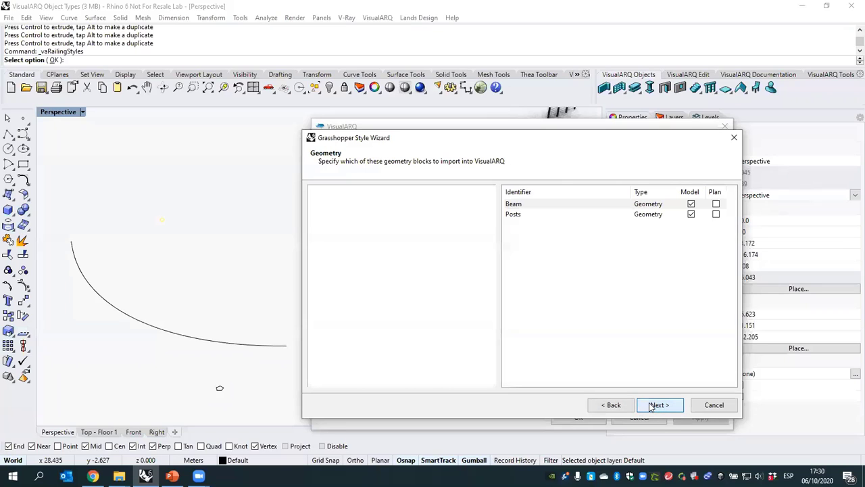
{"action": "left_click", "coordinate": [524, 213]}
{"action": "left_click", "coordinate": [522, 204]}
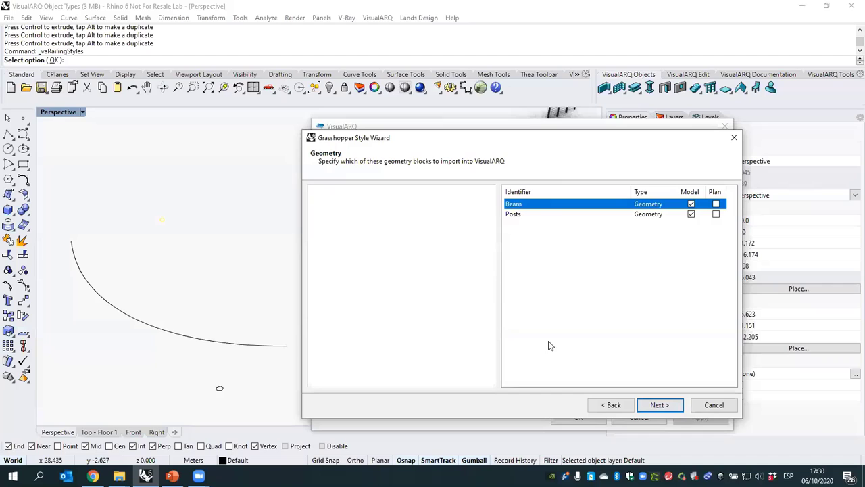
{"action": "left_click", "coordinate": [658, 406]}
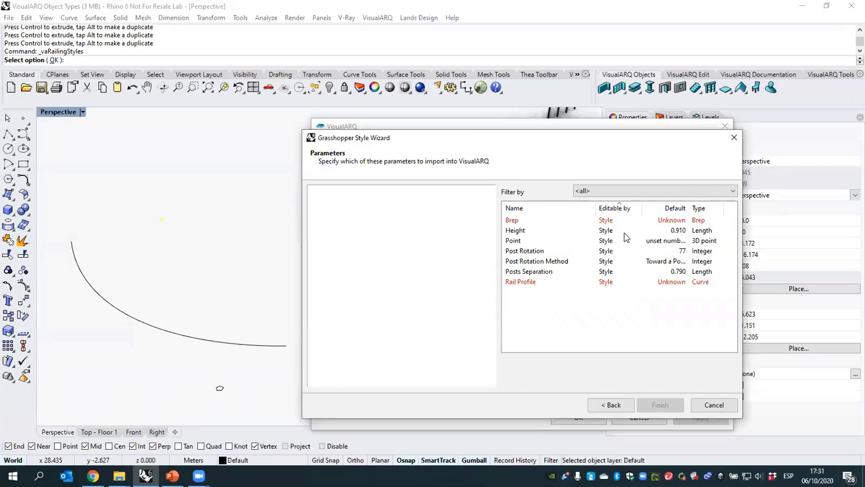
- Assign the standalone post solid below the curved path as the default of the Brep parameter
{"action": "left_click", "coordinate": [673, 224]}
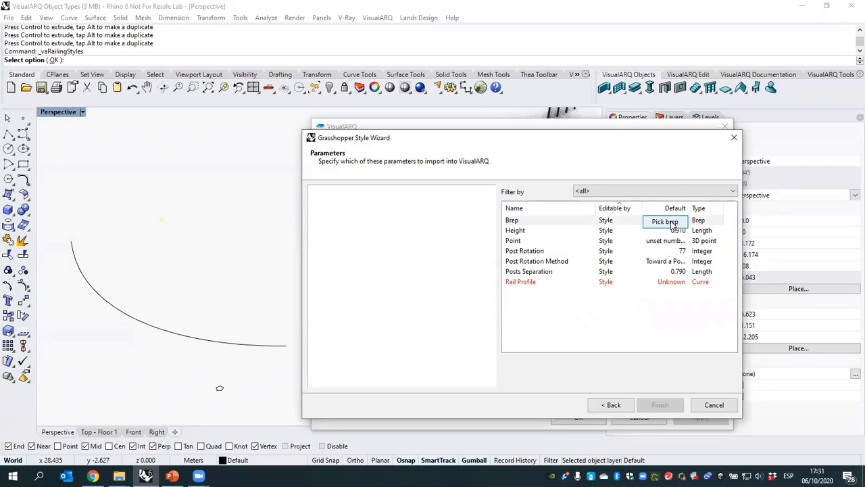
{"action": "left_click", "coordinate": [665, 222]}
{"action": "scroll", "coordinate": [330, 286], "scroll_direction": "down", "scroll_amount": 4}
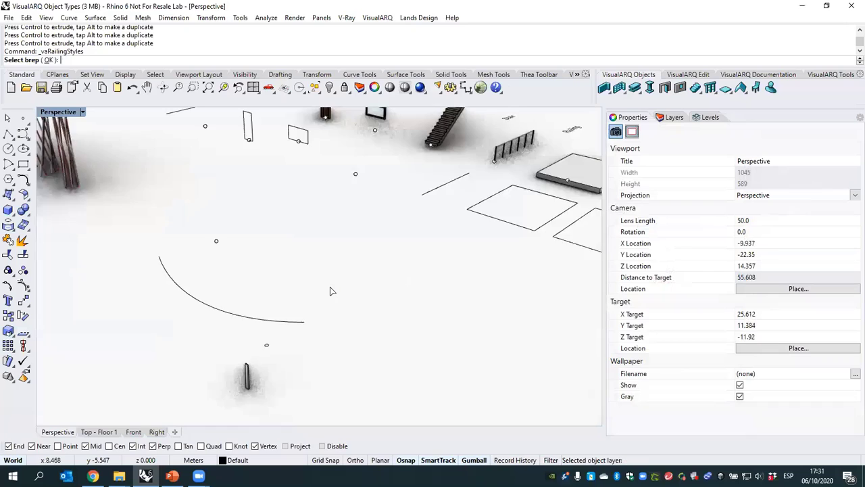
{"action": "scroll", "coordinate": [267, 361], "scroll_direction": "up", "scroll_amount": 4}
{"action": "left_click", "coordinate": [296, 324]}
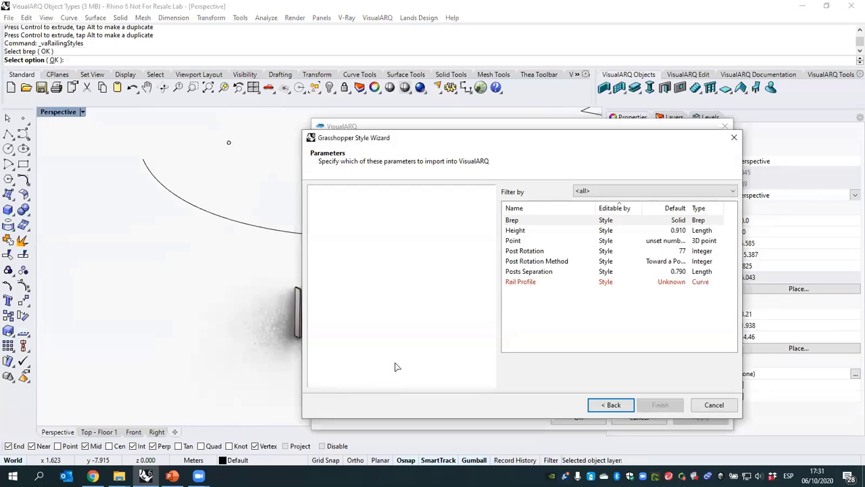
- Assign the small closed polyline near the post as the default Rail Profile curve
{"action": "left_click", "coordinate": [665, 283]}
{"action": "left_click", "coordinate": [665, 282]}
{"action": "left_click", "coordinate": [664, 282]}
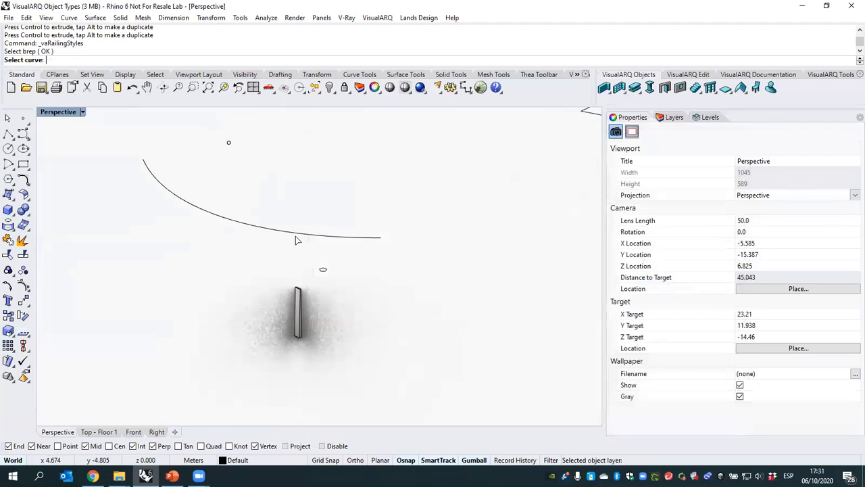
{"action": "left_click", "coordinate": [324, 234]}
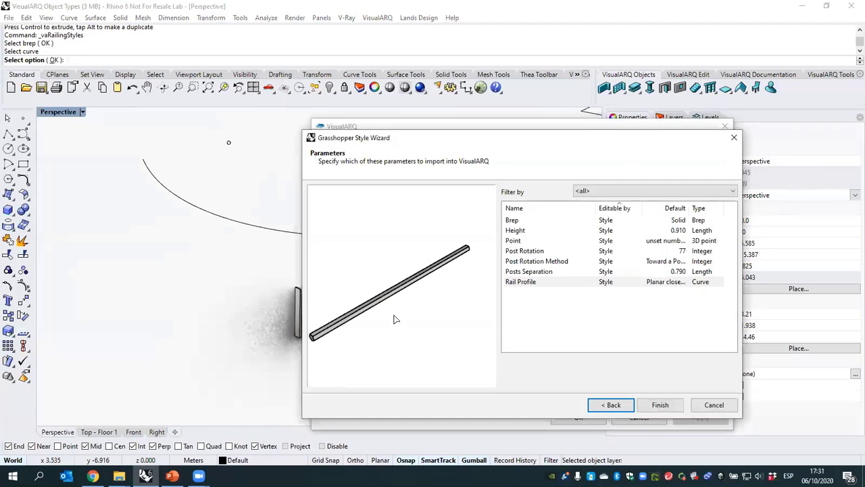
- Set the default coordinates of the Point parameter to 0, 0, 0
{"action": "left_click", "coordinate": [667, 242]}
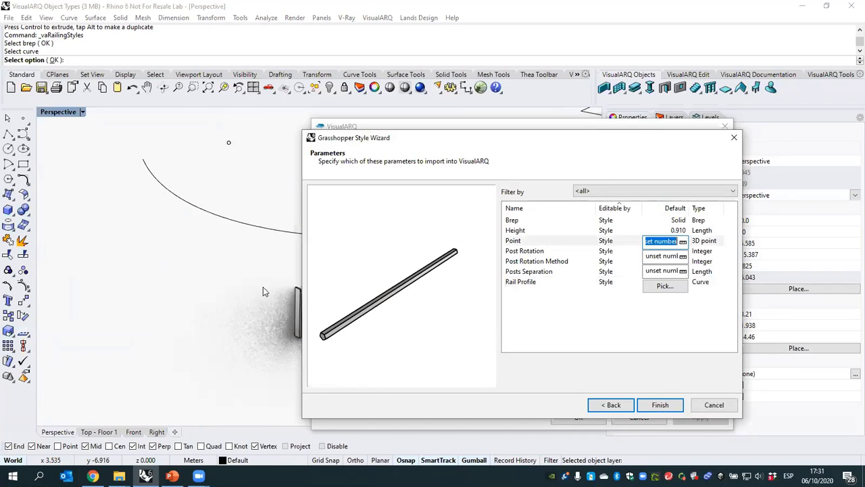
{"action": "type", "text": "0"}
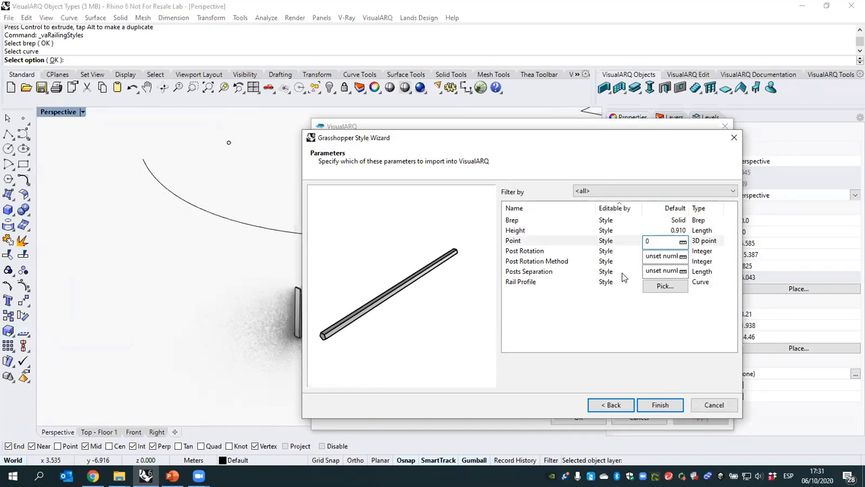
{"action": "key", "text": "Tab"}
{"action": "type", "text": "0"}
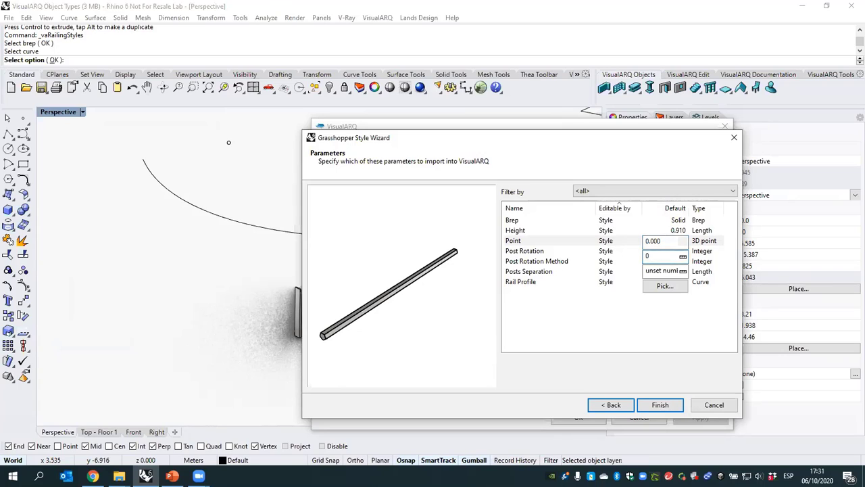
{"action": "key", "text": "Tab"}
{"action": "type", "text": "0"}
{"action": "left_click", "coordinate": [646, 323]}
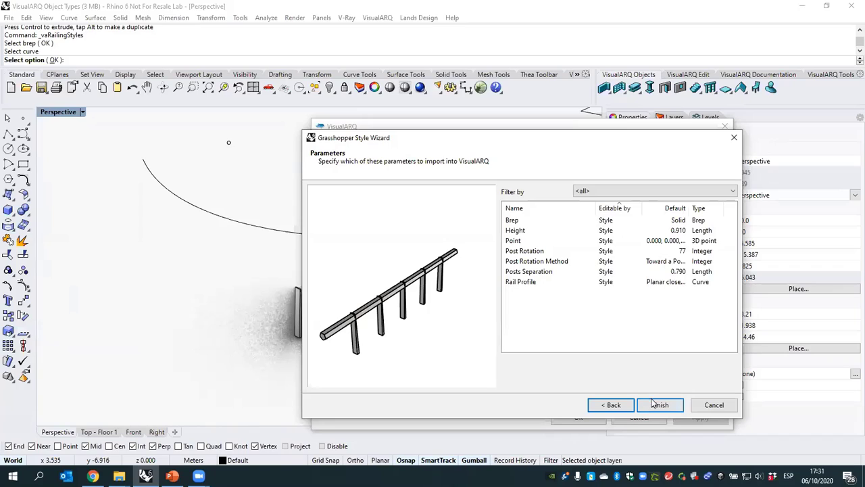
- Make all parameters from Brep to Rail Profile editable by Object, then finish the style and accept the railing styles
{"action": "left_click", "coordinate": [531, 223]}
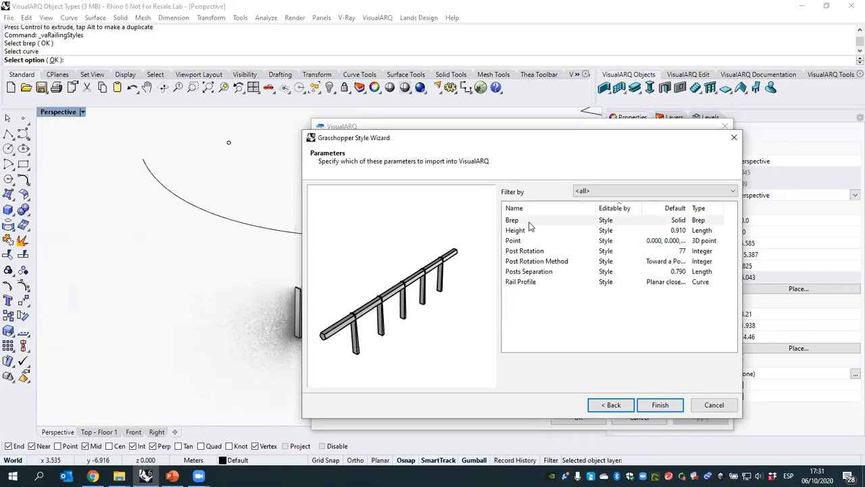
{"action": "left_click", "coordinate": [545, 283], "text": "shift"}
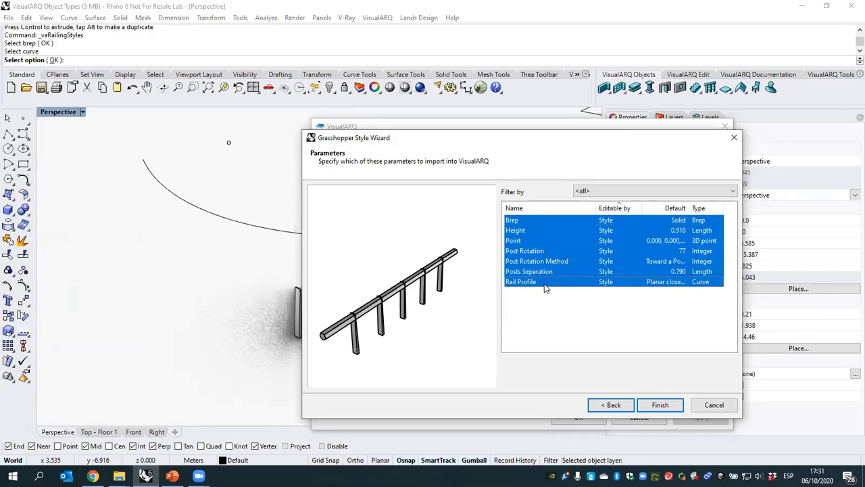
{"action": "left_click", "coordinate": [616, 284]}
{"action": "left_click", "coordinate": [616, 284]}
{"action": "left_click", "coordinate": [607, 301]}
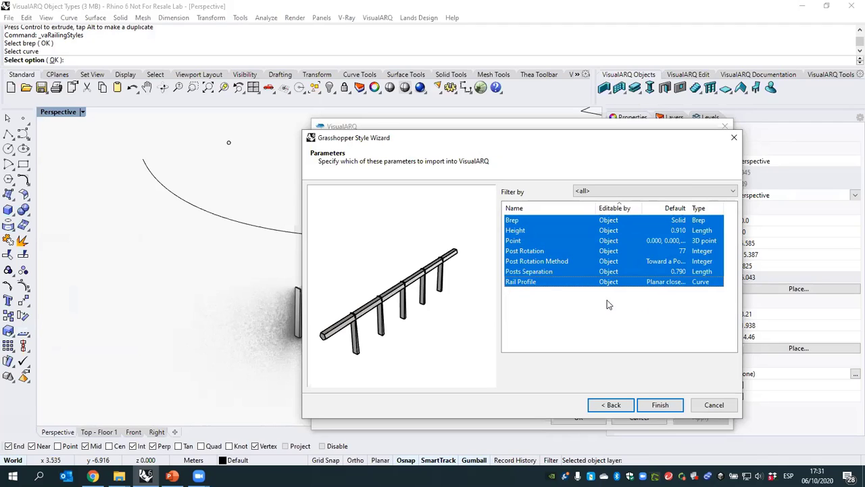
{"action": "left_click", "coordinate": [649, 406]}
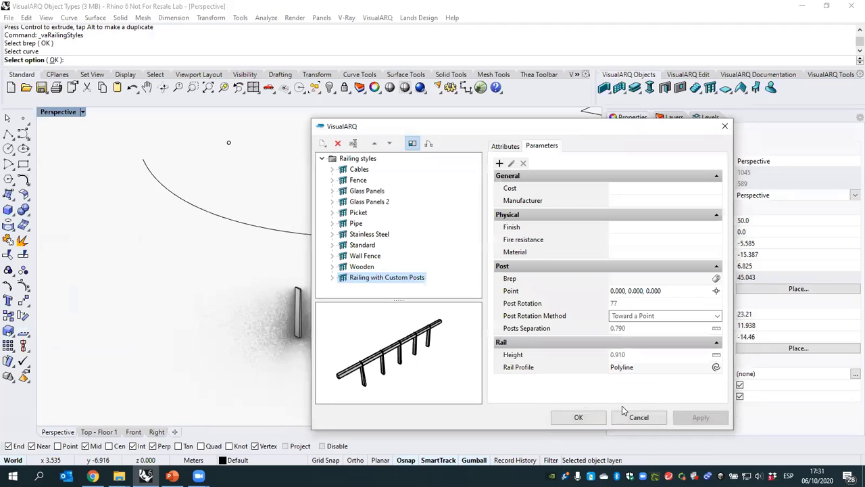
{"action": "left_click", "coordinate": [581, 417]}
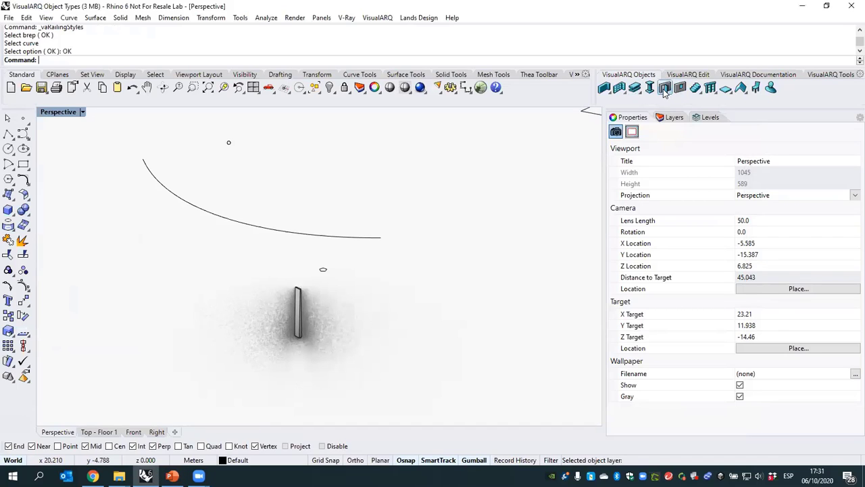
- Draw a straight single-segment railing in the Railing with Custom Posts style in front of the standalone post
{"action": "left_click", "coordinate": [708, 91]}
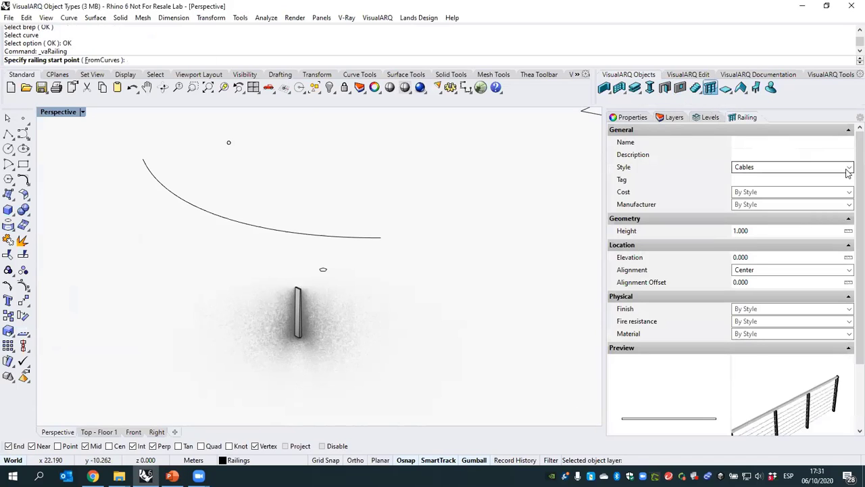
{"action": "left_click", "coordinate": [847, 167]}
{"action": "left_click", "coordinate": [771, 230]}
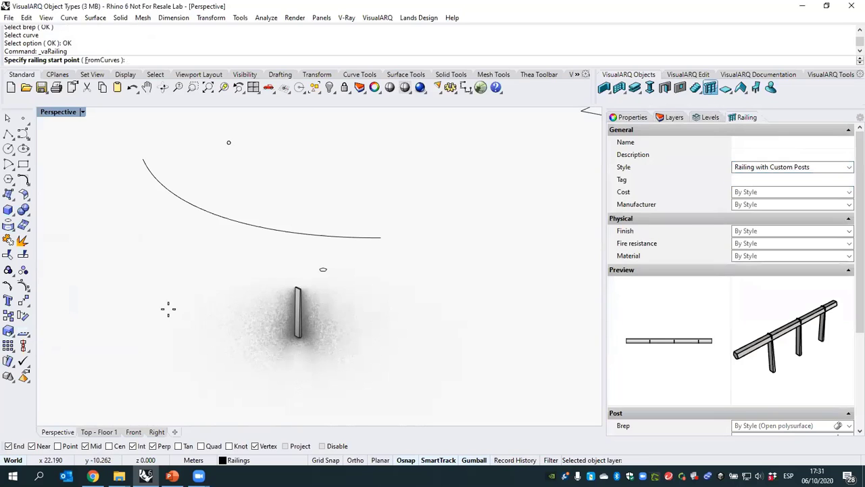
{"action": "left_click", "coordinate": [160, 311]}
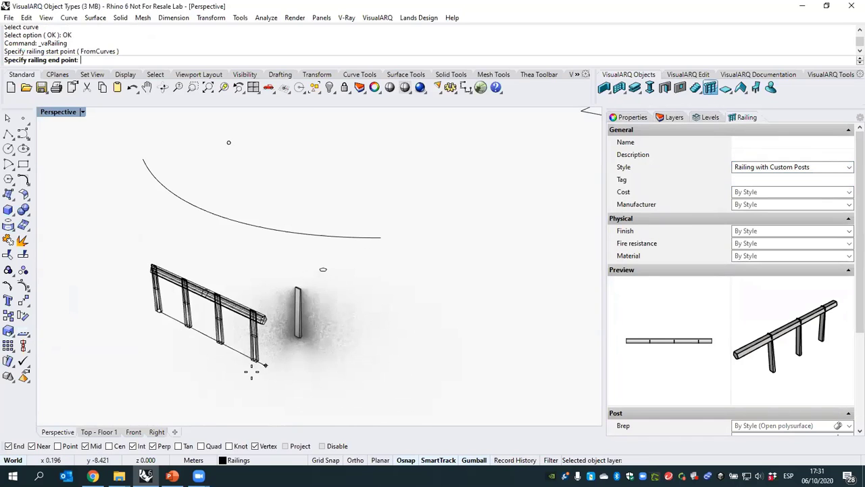
{"action": "left_click", "coordinate": [340, 404]}
{"action": "right_click", "coordinate": [340, 405]}
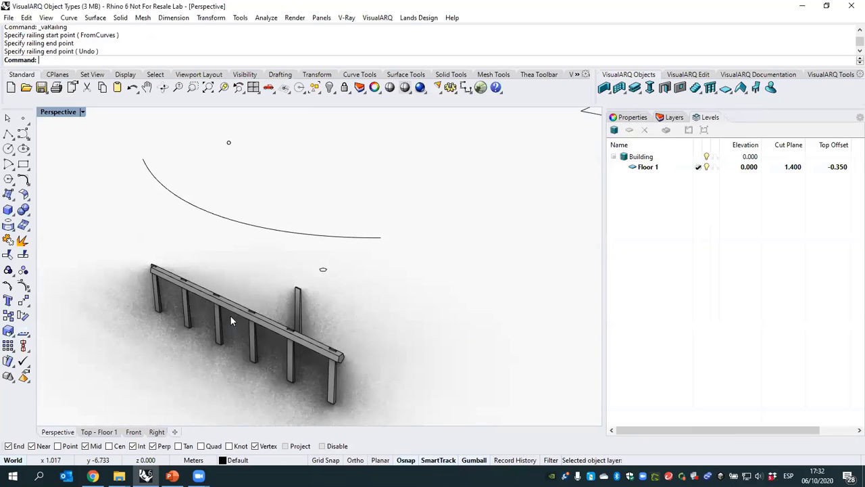
- Create a second Railing with Custom Posts railing from the existing curved path
{"action": "scroll", "coordinate": [230, 315], "scroll_direction": "down", "scroll_amount": 2}
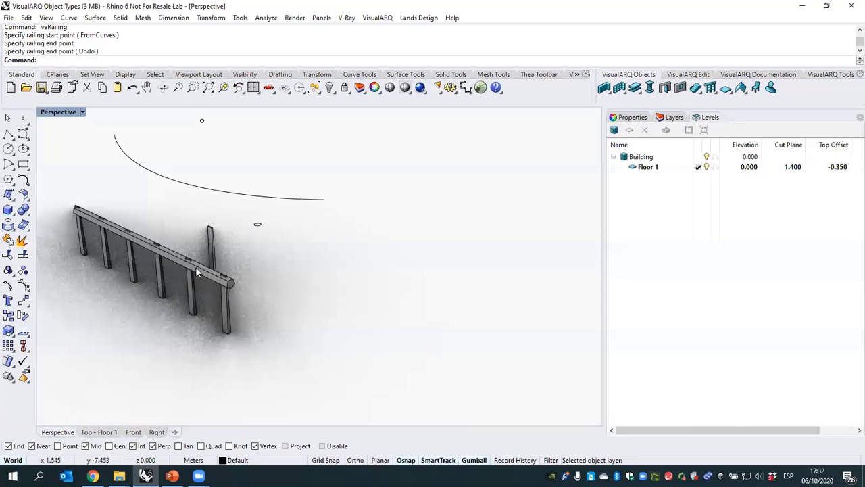
{"action": "scroll", "coordinate": [204, 270], "scroll_direction": "up", "scroll_amount": 2}
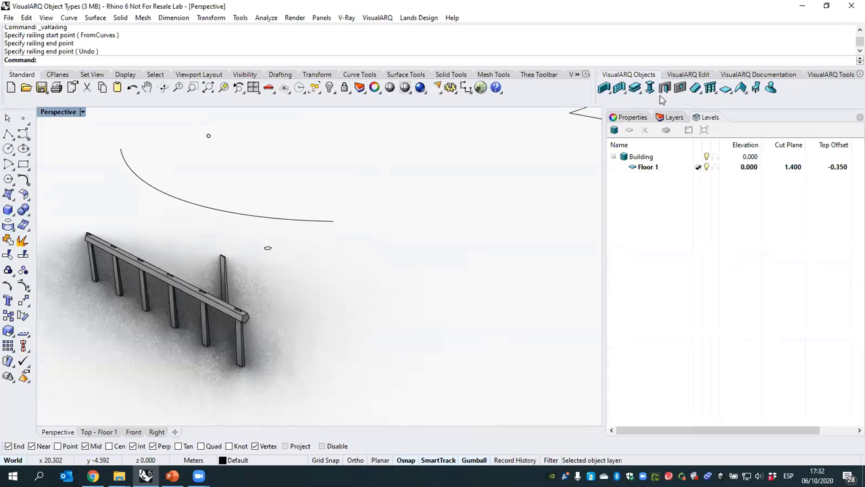
{"action": "left_click", "coordinate": [711, 91]}
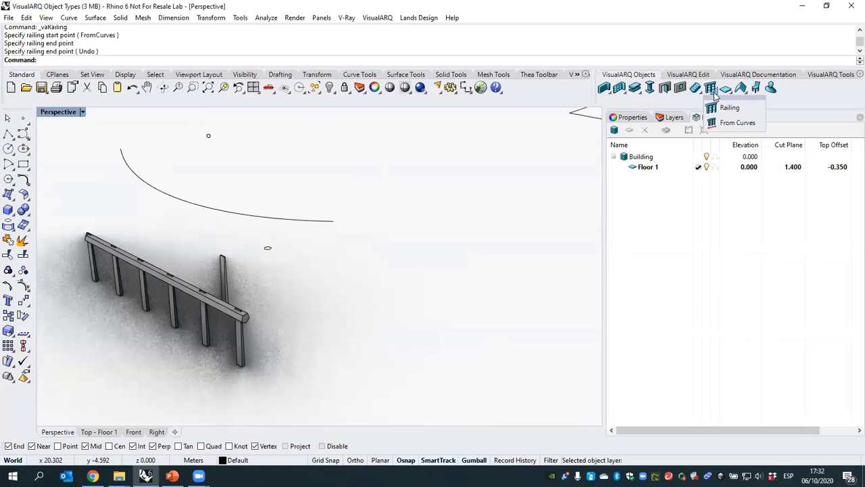
{"action": "left_click", "coordinate": [736, 124]}
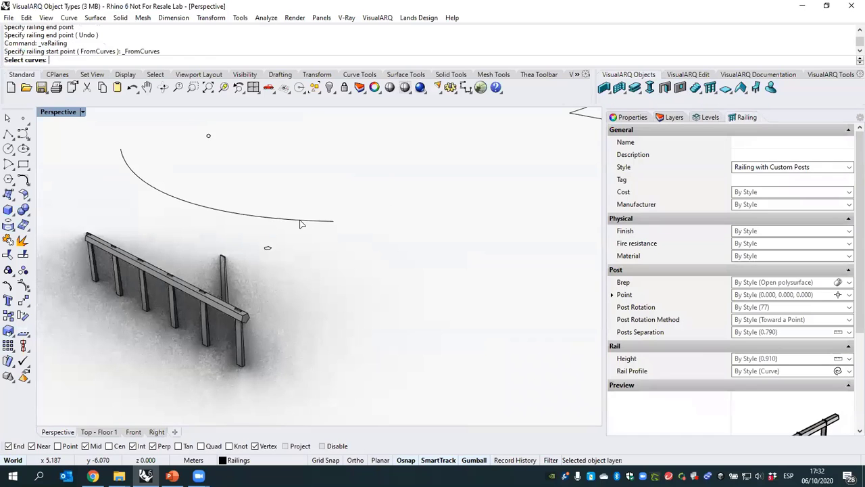
{"action": "left_click", "coordinate": [310, 221]}
{"action": "key", "text": "Return"}
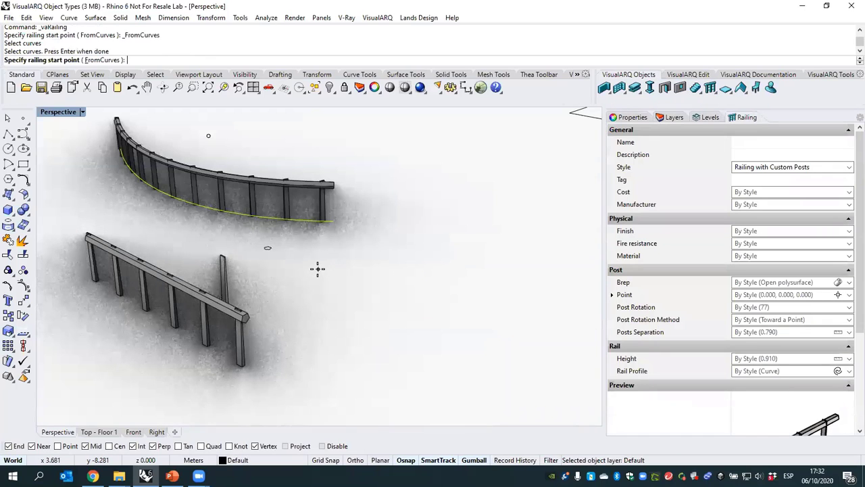
{"action": "key", "text": "Return"}
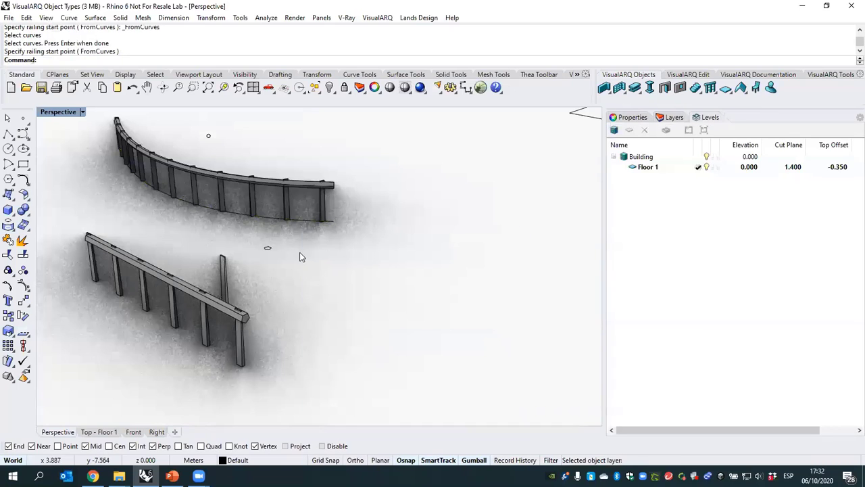
- Model a slim vertical truncated cone about 0.9 m tall beside the straight railing, with its top narrower than its base
{"action": "right_click_drag", "start_coordinate": [304, 249], "coordinate": [288, 283]}
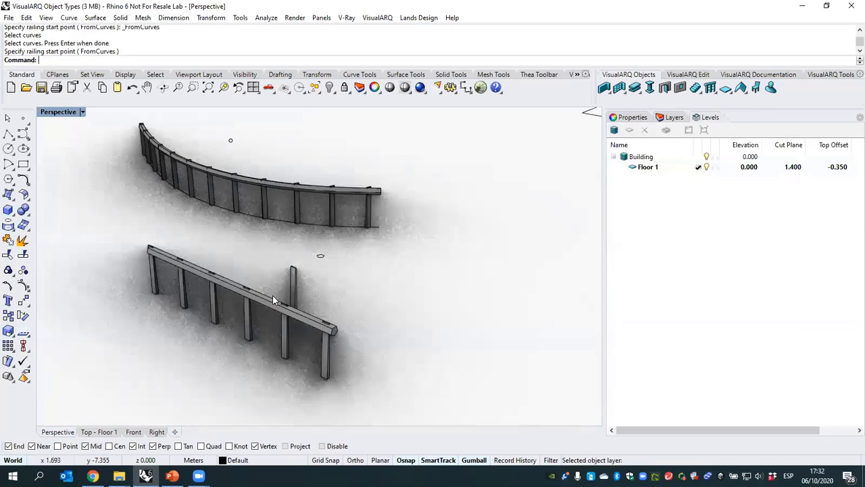
{"action": "left_click", "coordinate": [303, 187]}
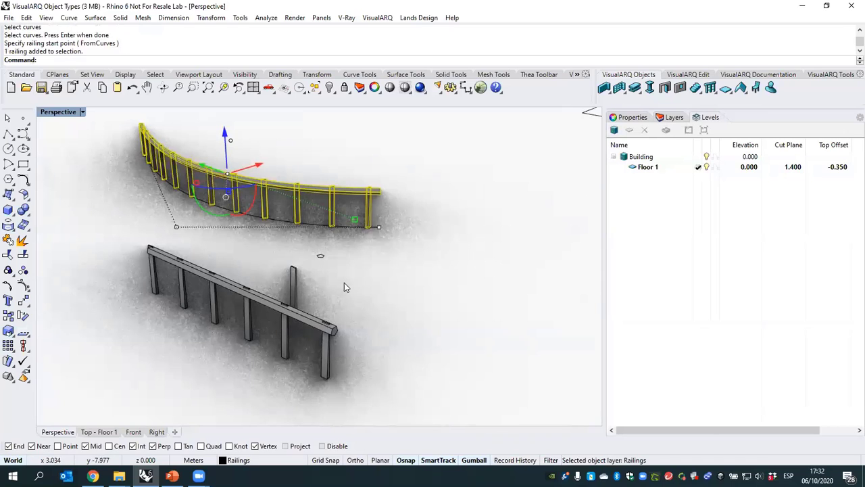
{"action": "key", "text": "Escape"}
{"action": "left_click", "coordinate": [11, 215]}
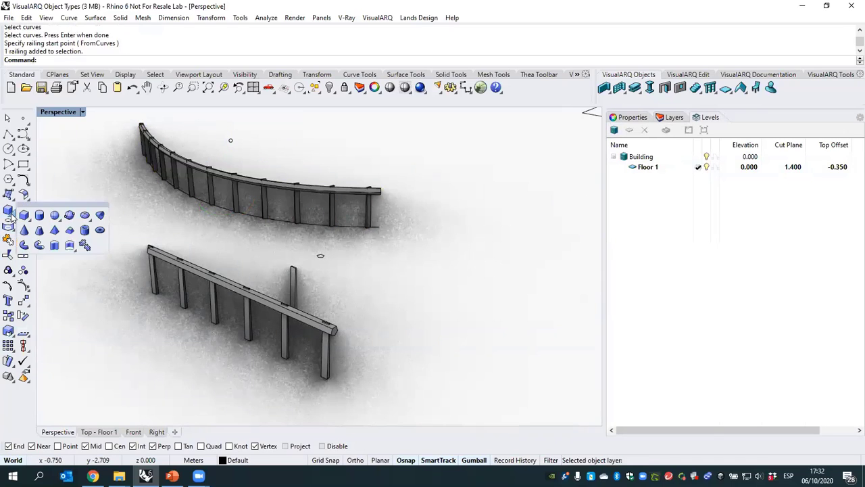
{"action": "left_click", "coordinate": [39, 230]}
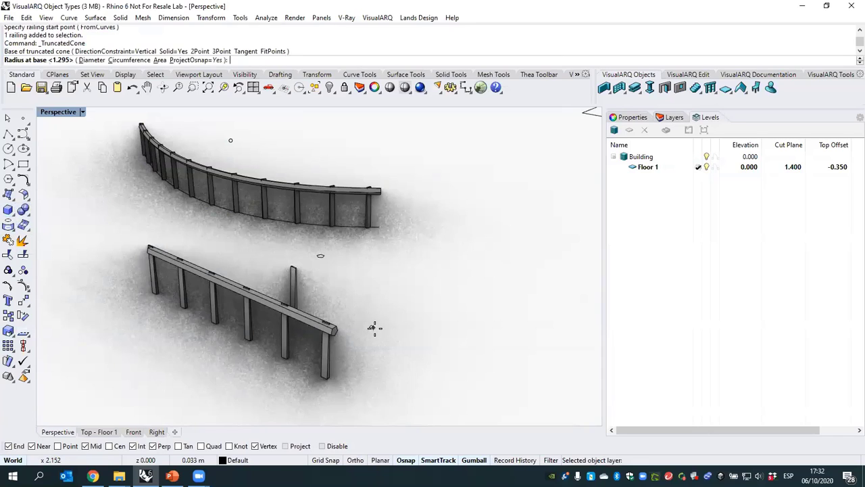
{"action": "left_click", "coordinate": [374, 326]}
{"action": "left_click", "coordinate": [373, 283]}
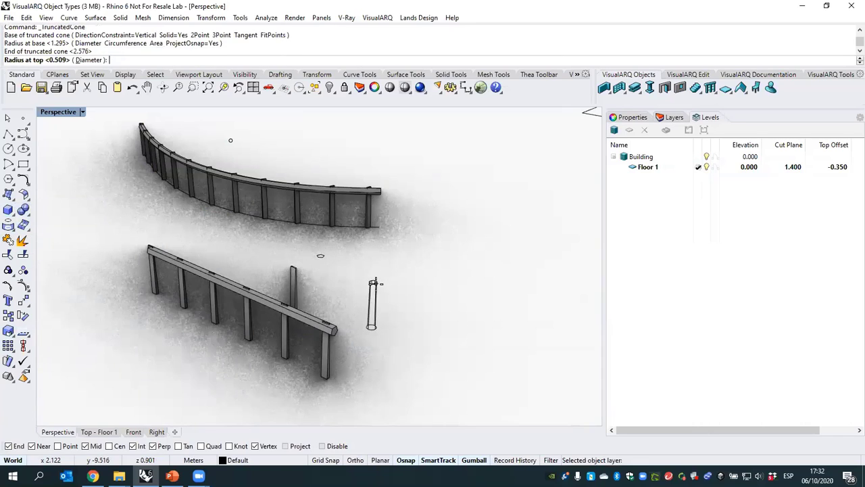
{"action": "left_click", "coordinate": [374, 283]}
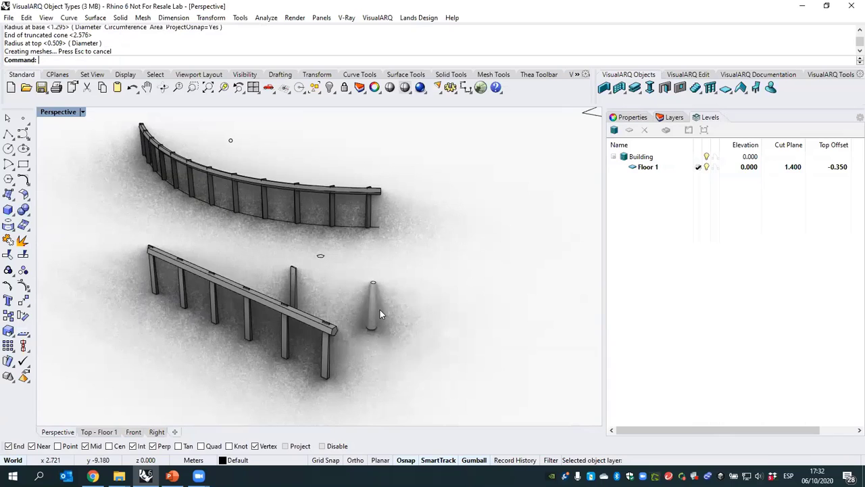
- Replace the straight railing's post Brep with the truncated cone standing beside it
{"action": "left_click", "coordinate": [289, 318]}
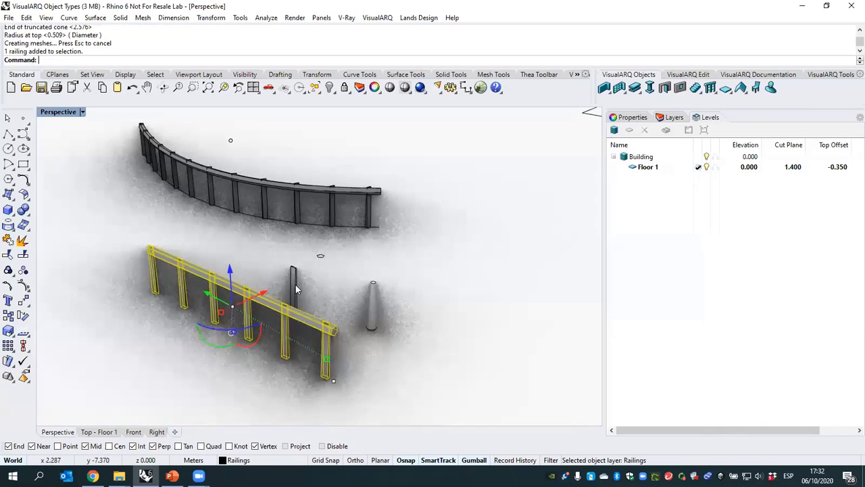
{"action": "left_click", "coordinate": [634, 118]}
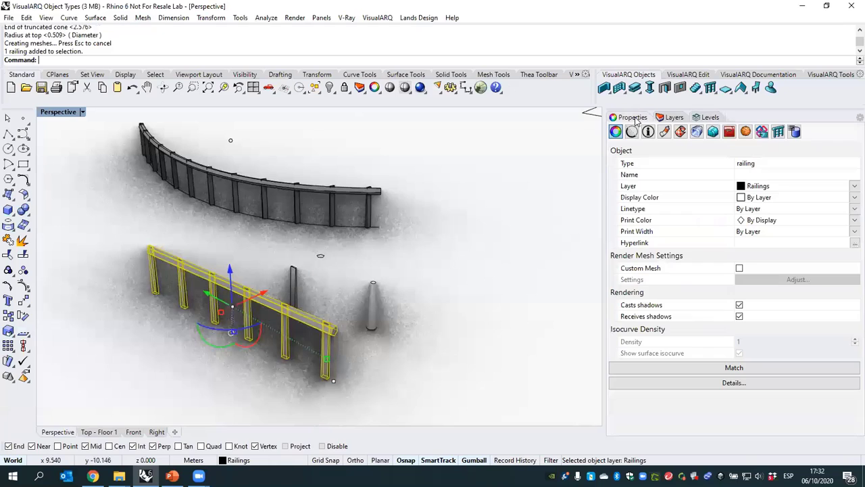
{"action": "left_click", "coordinate": [778, 131]}
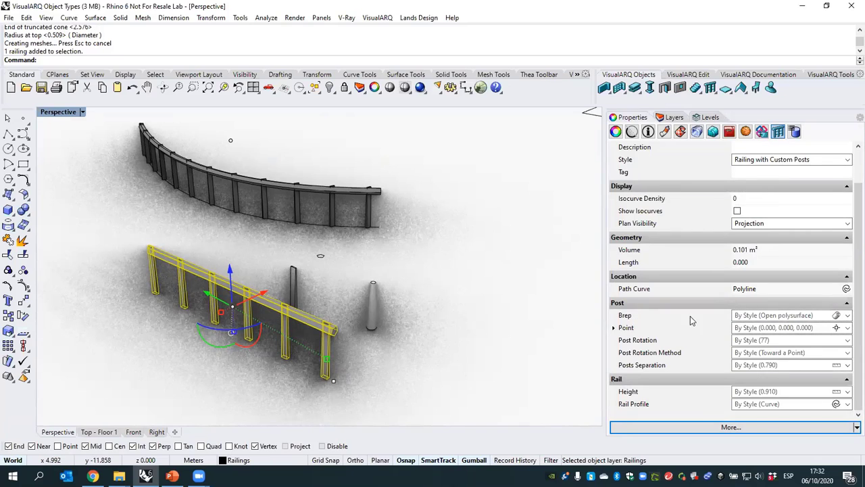
{"action": "left_click", "coordinate": [836, 316]}
{"action": "left_click", "coordinate": [374, 319]}
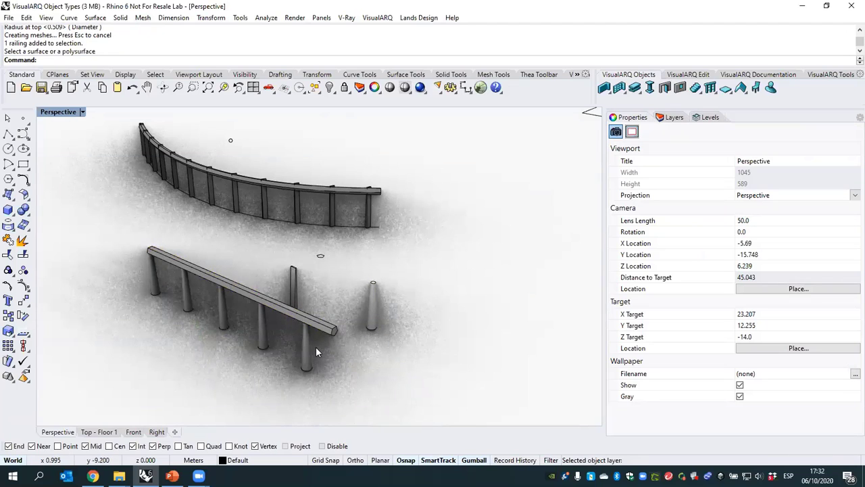
- Draw a small five-pointed star on the ground near the straight railing and assign it as that railing's Rail Profile
{"action": "scroll", "coordinate": [323, 323], "scroll_direction": "up", "scroll_amount": 2}
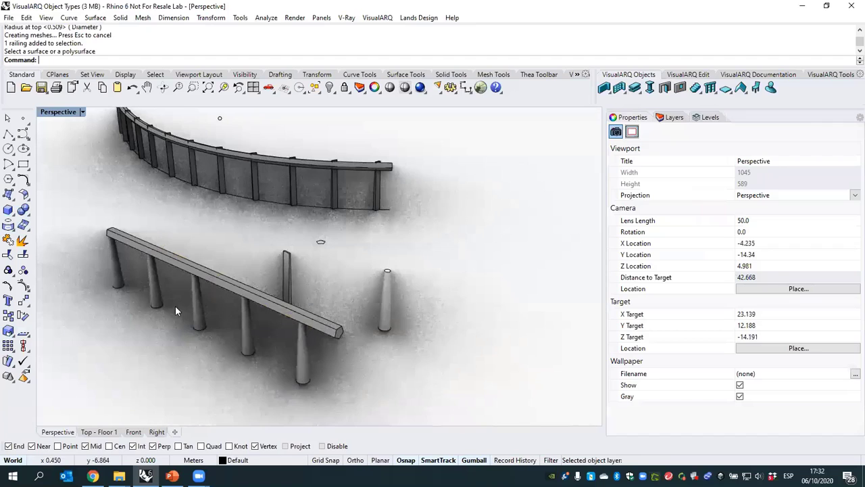
{"action": "left_click", "coordinate": [9, 183]}
{"action": "left_click", "coordinate": [31, 194]}
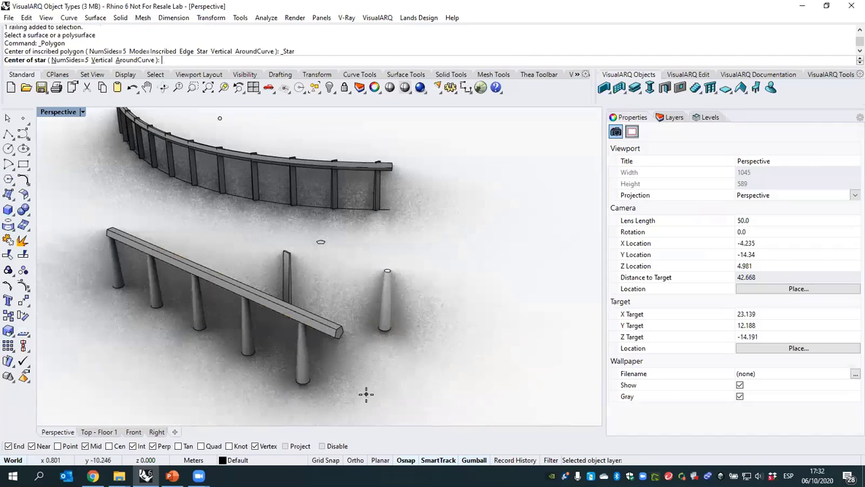
{"action": "left_click", "coordinate": [362, 392]}
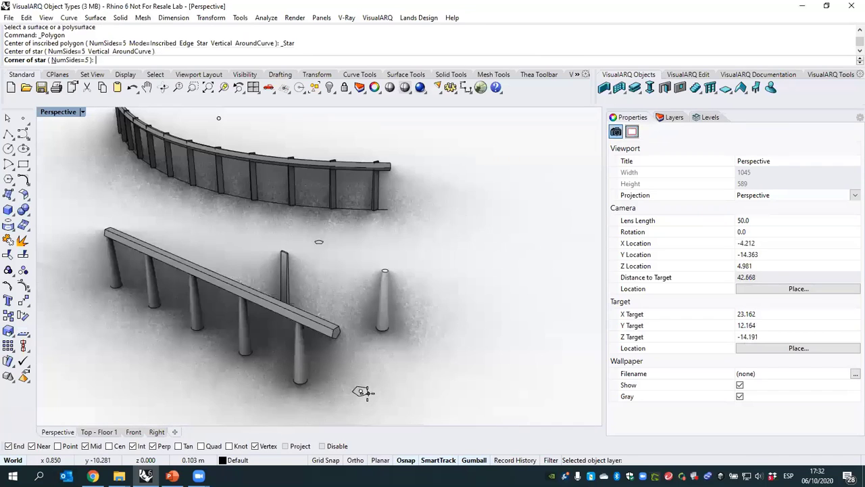
{"action": "left_click", "coordinate": [365, 393]}
{"action": "left_click", "coordinate": [374, 405]}
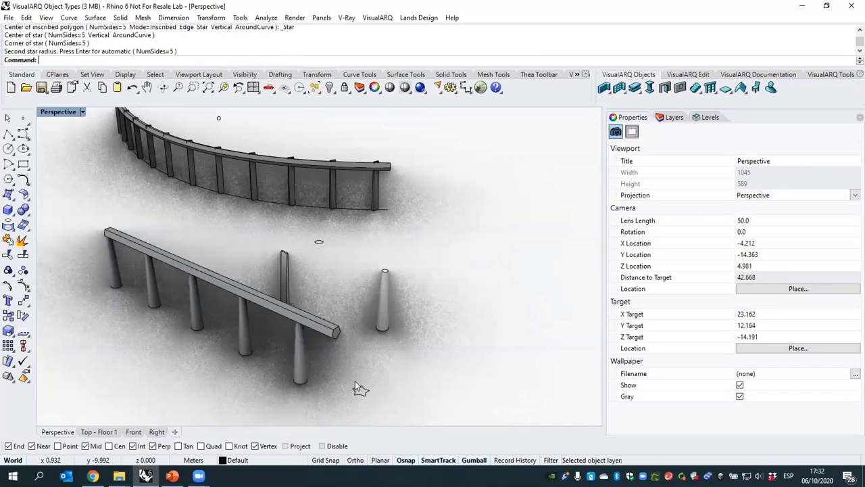
{"action": "left_click", "coordinate": [328, 331]}
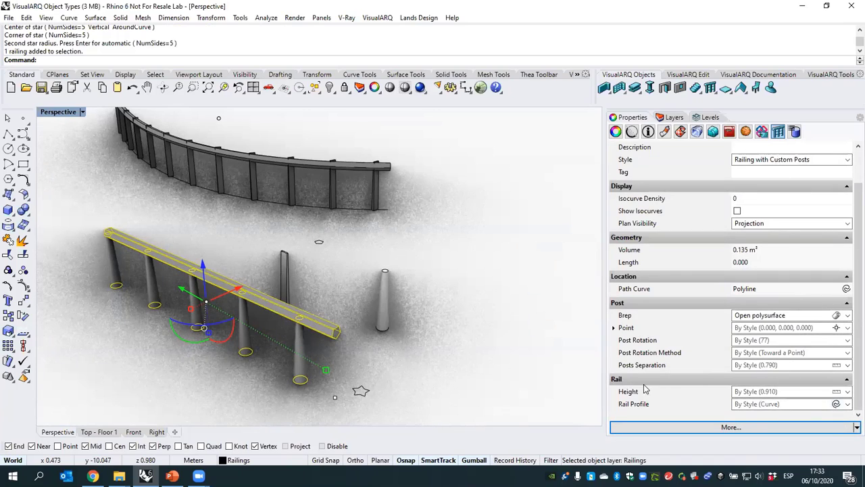
{"action": "left_click", "coordinate": [836, 404]}
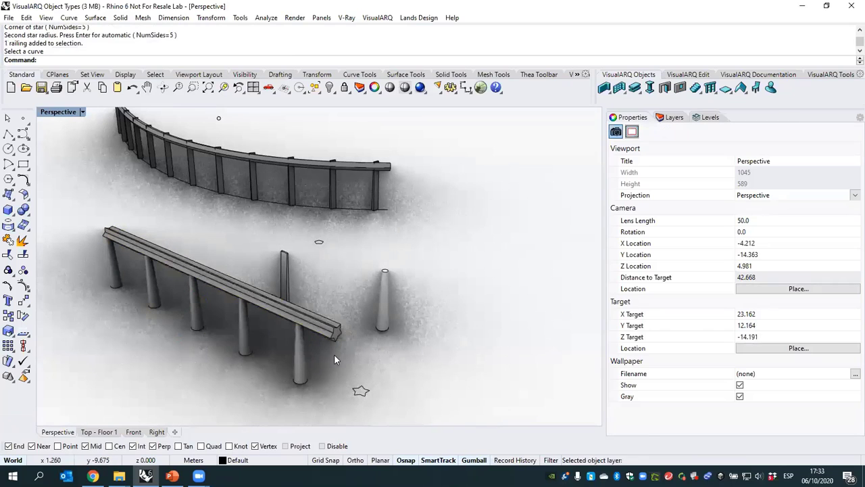
- Override the curved railing's post-rotation Point with one picked in front of it, and re-pick it on the ground beyond the railing's far end
{"action": "right_click_drag", "start_coordinate": [313, 350], "coordinate": [274, 229]}
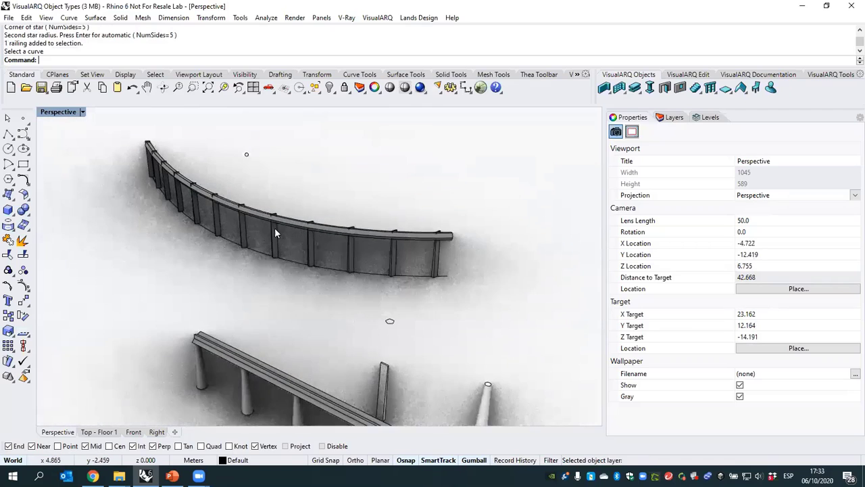
{"action": "left_click", "coordinate": [288, 225]}
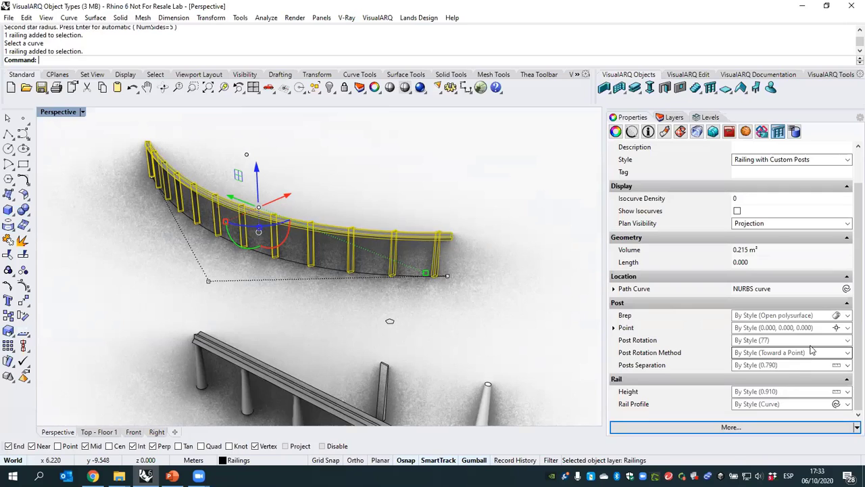
{"action": "left_click", "coordinate": [837, 327]}
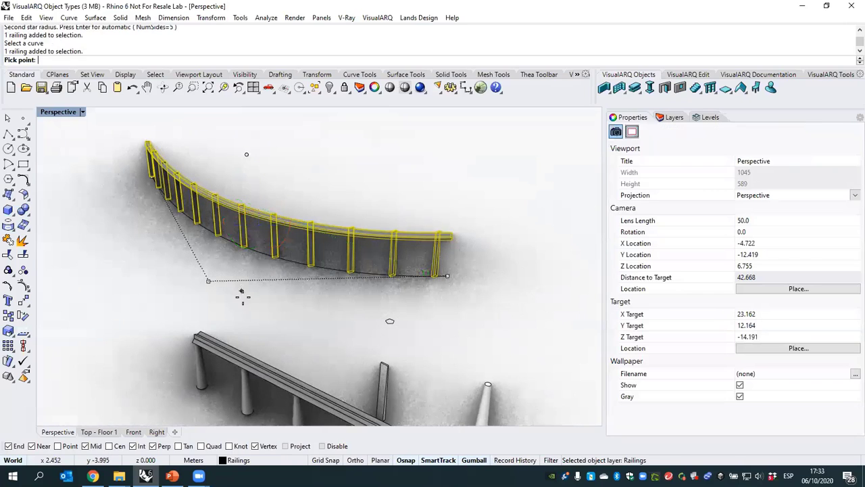
{"action": "left_click", "coordinate": [344, 311]}
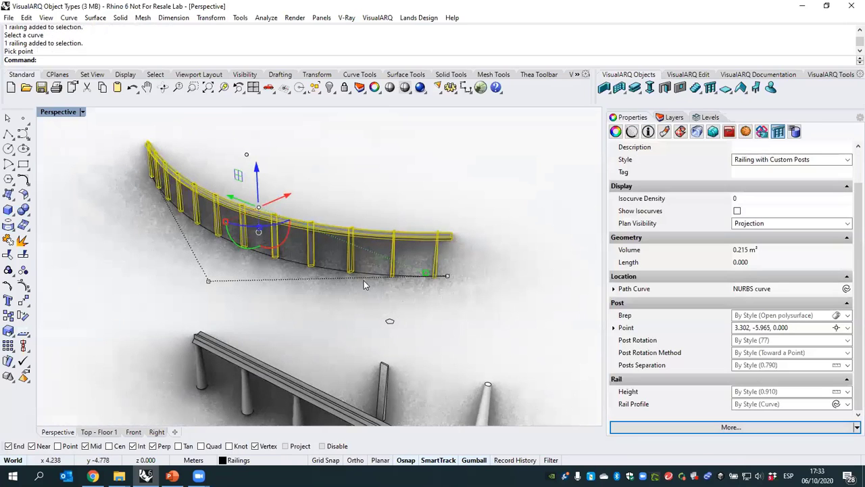
{"action": "left_click", "coordinate": [836, 327]}
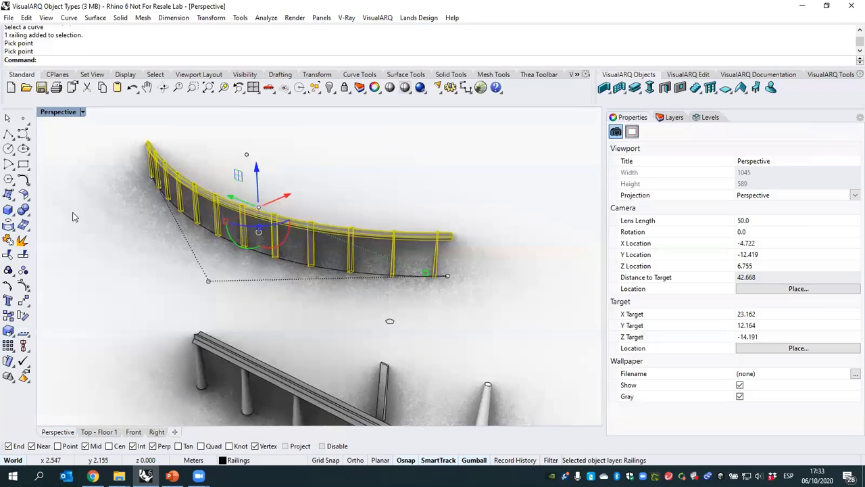
{"action": "left_click", "coordinate": [83, 266]}
{"action": "left_click", "coordinate": [87, 273]}
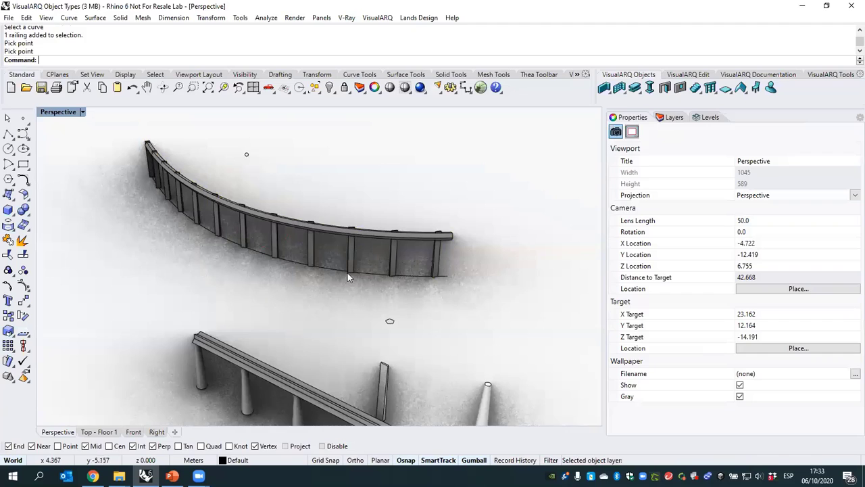
- Launch Grasshopper and open the Elevation Mark2 definition from the VA Styles Webinar folder
{"action": "right_click_drag", "start_coordinate": [370, 252], "coordinate": [357, 255]}
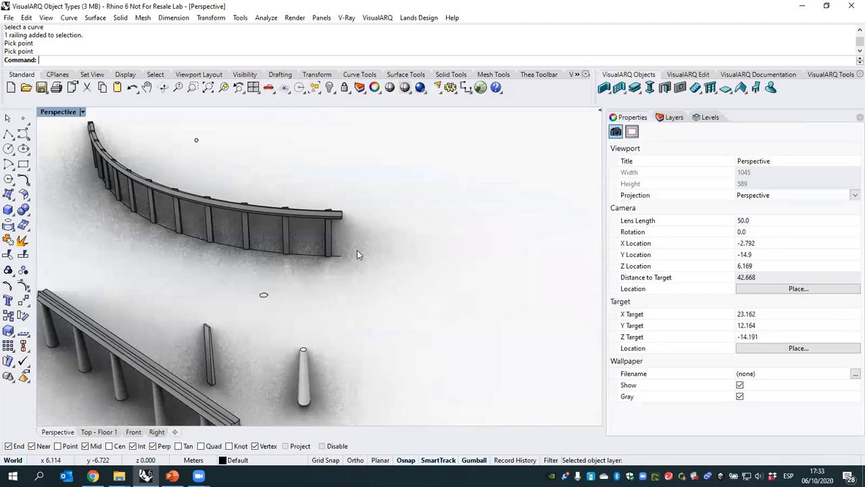
{"action": "scroll", "coordinate": [283, 285], "scroll_direction": "down", "scroll_amount": 4}
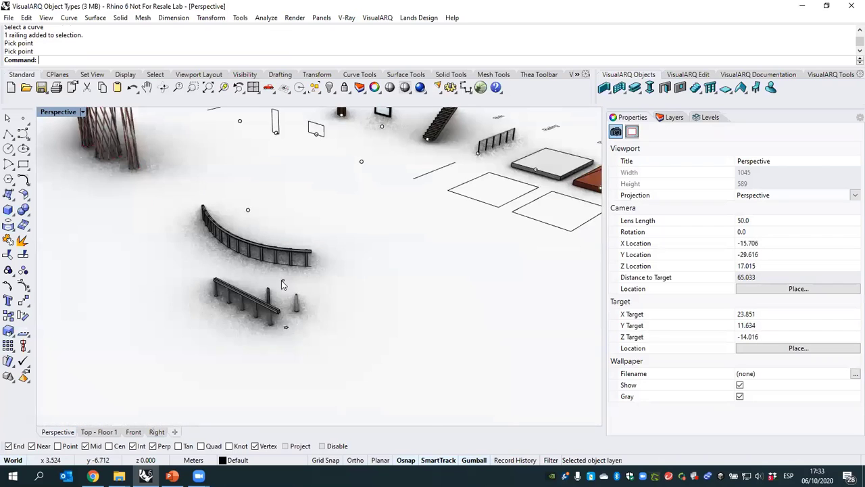
{"action": "scroll", "coordinate": [332, 250], "scroll_direction": "down", "scroll_amount": 4}
{"action": "right_click_drag", "start_coordinate": [332, 250], "coordinate": [358, 290]}
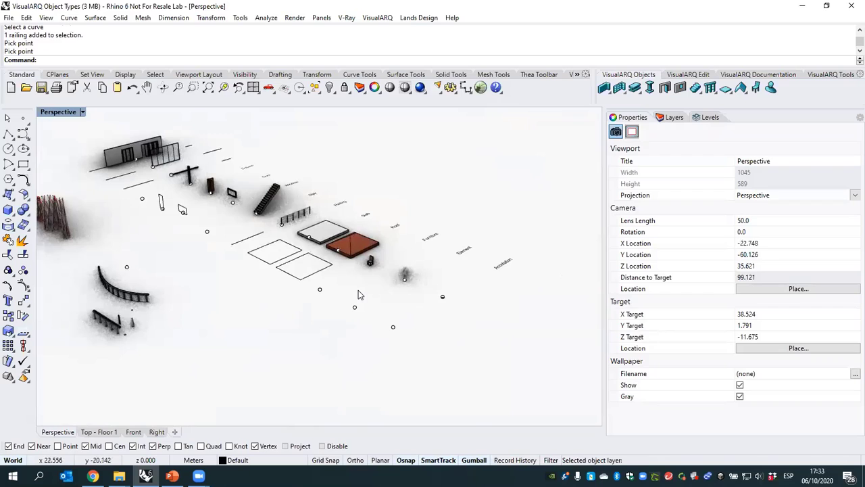
{"action": "type", "text": "G"}
{"action": "key", "text": "Return"}
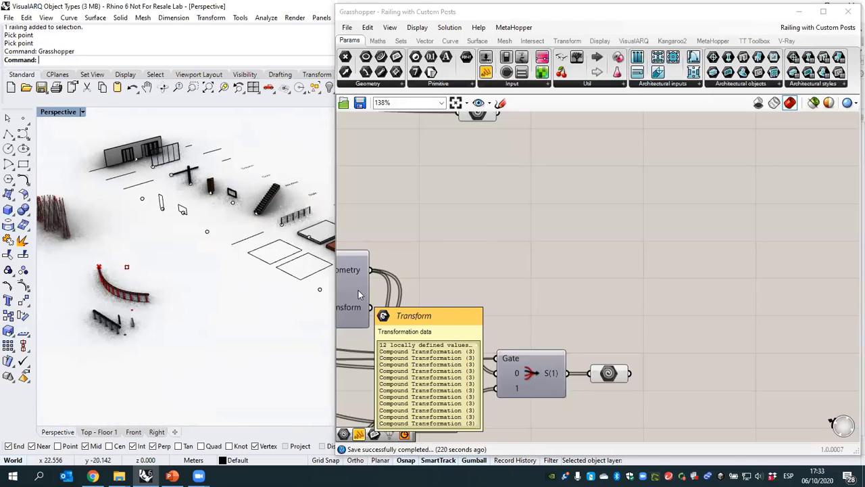
{"action": "left_click", "coordinate": [346, 28]}
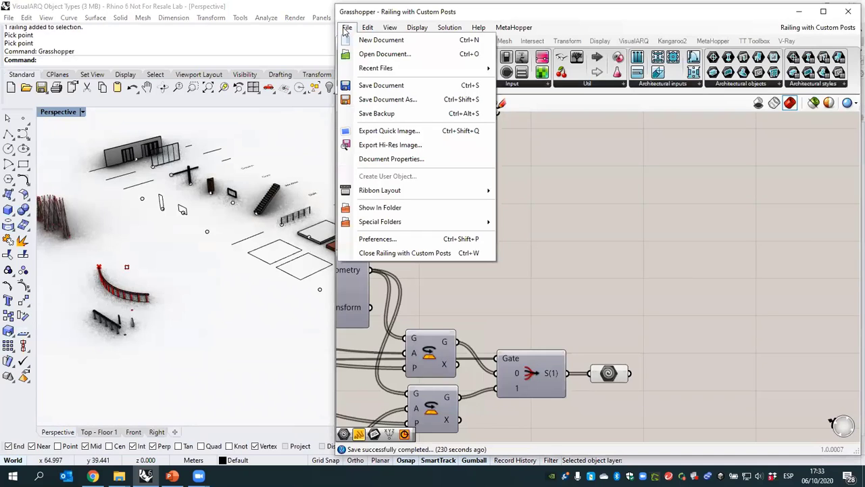
{"action": "mouse_move", "coordinate": [385, 69]}
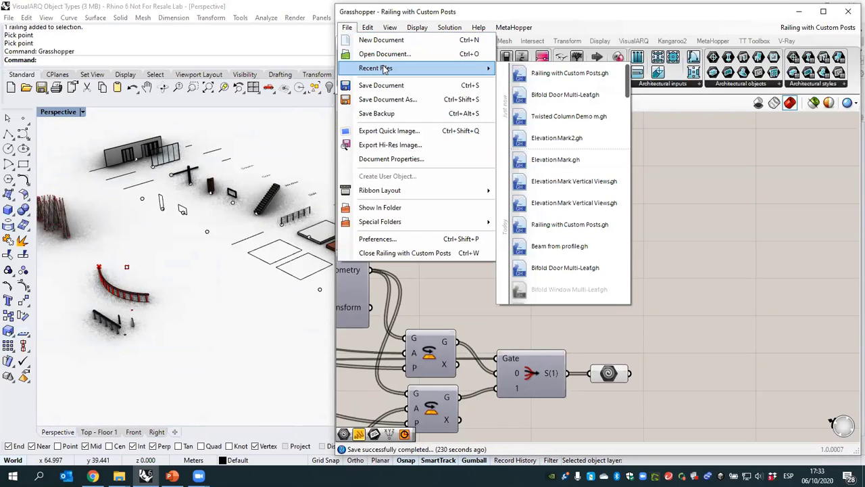
{"action": "left_click", "coordinate": [386, 54]}
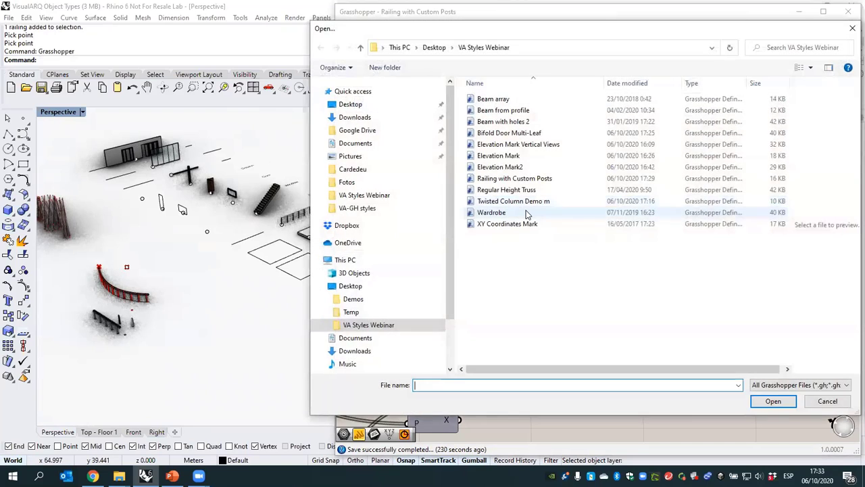
{"action": "left_click", "coordinate": [513, 167]}
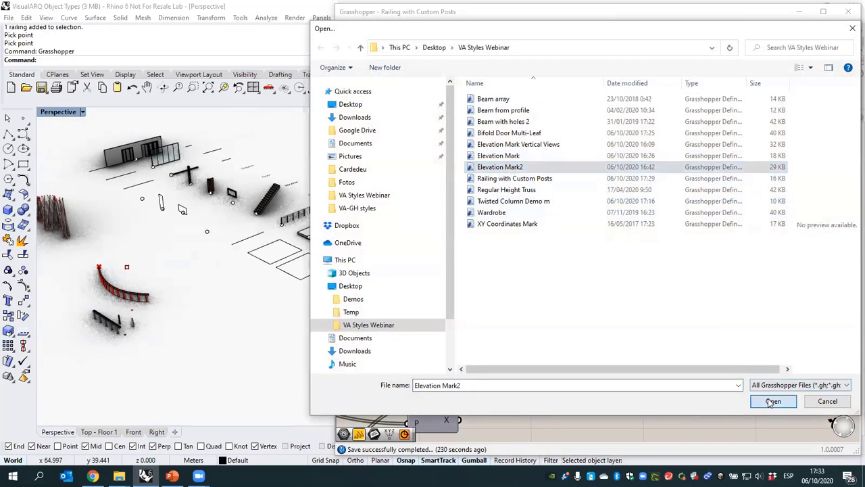
{"action": "left_click", "coordinate": [772, 401]}
- Move the elevation mark annotation near the human figure vertically up to an elevation of about 0.54
{"action": "right_click_drag", "start_coordinate": [258, 276], "coordinate": [239, 283]}
{"action": "scroll", "coordinate": [241, 284], "scroll_direction": "up", "scroll_amount": 10}
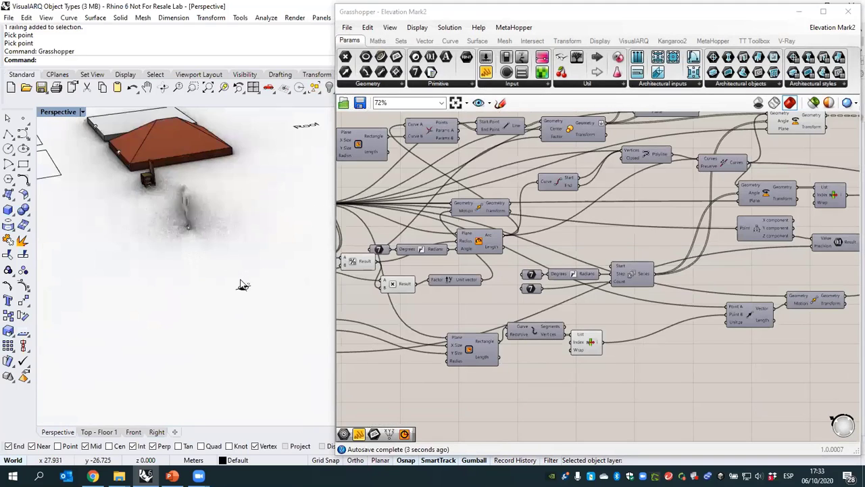
{"action": "scroll", "coordinate": [245, 289], "scroll_direction": "up", "scroll_amount": 3}
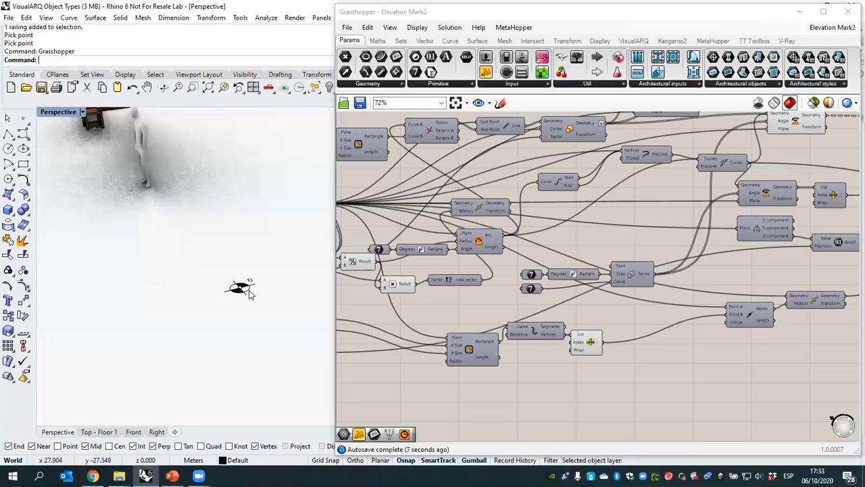
{"action": "left_click", "coordinate": [244, 289]}
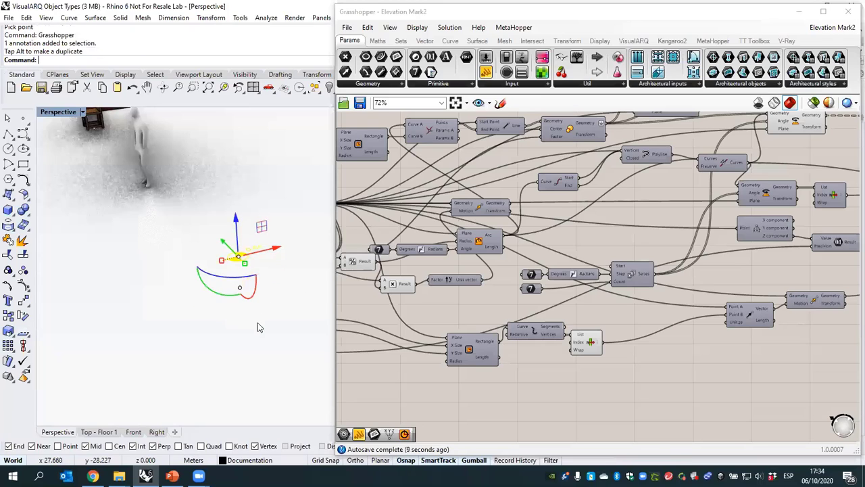
{"action": "left_click_drag", "start_coordinate": [239, 286], "coordinate": [248, 261]}
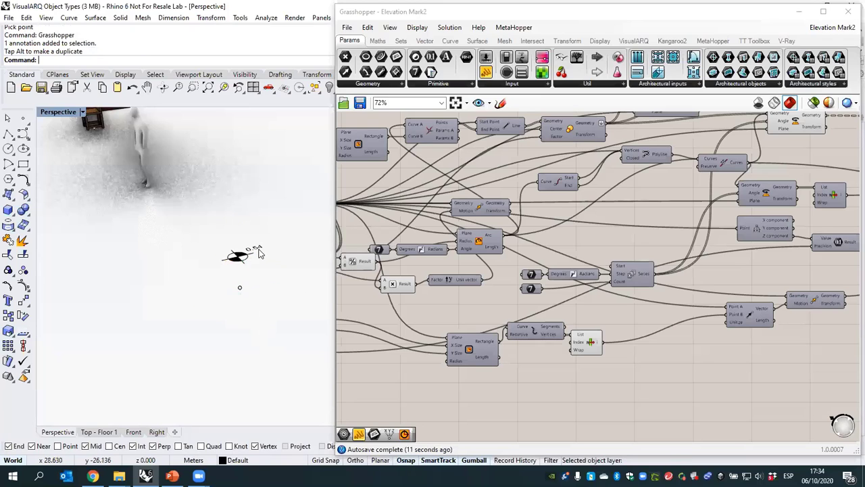
- Examine the Elevation Mark2 definition, following the Plane input through its Z component to the Hatch and Text groups
{"action": "scroll", "coordinate": [525, 320], "scroll_direction": "down", "scroll_amount": 3}
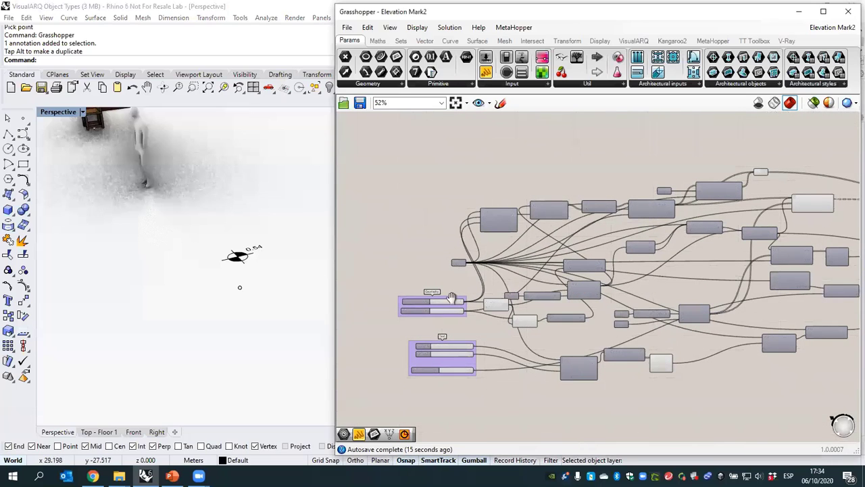
{"action": "scroll", "coordinate": [400, 258], "scroll_direction": "up", "scroll_amount": 3}
{"action": "right_click_drag", "start_coordinate": [399, 257], "coordinate": [428, 267]}
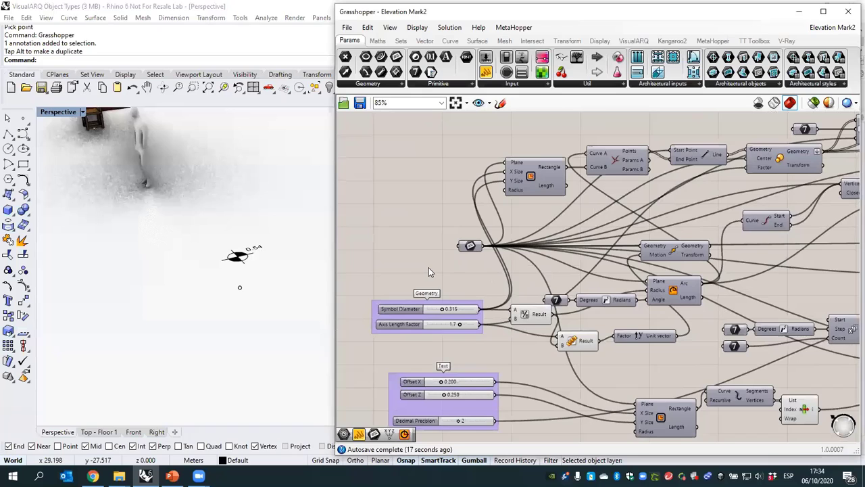
{"action": "scroll", "coordinate": [439, 230], "scroll_direction": "up", "scroll_amount": 2}
{"action": "left_click", "coordinate": [490, 207]}
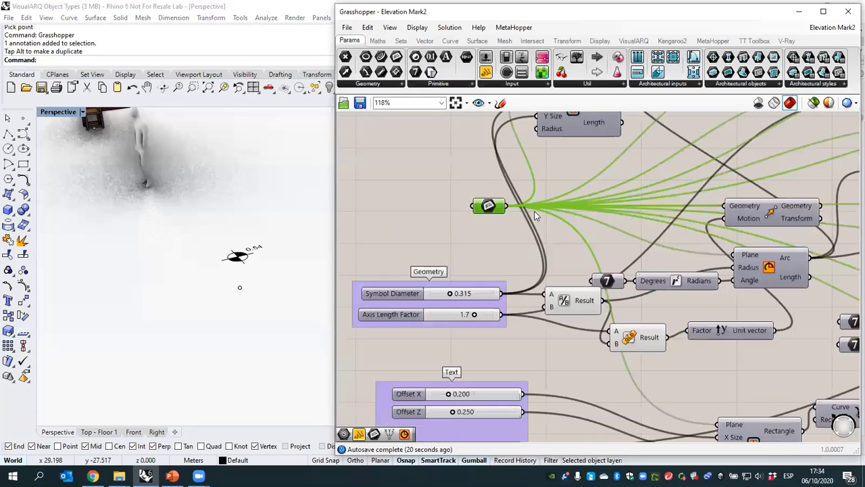
{"action": "mouse_move", "coordinate": [493, 210]}
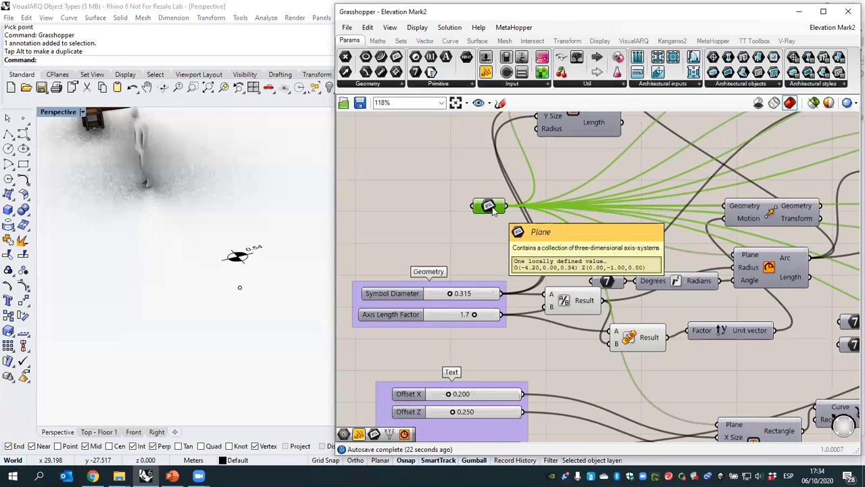
{"action": "scroll", "coordinate": [384, 200], "scroll_direction": "down", "scroll_amount": 3}
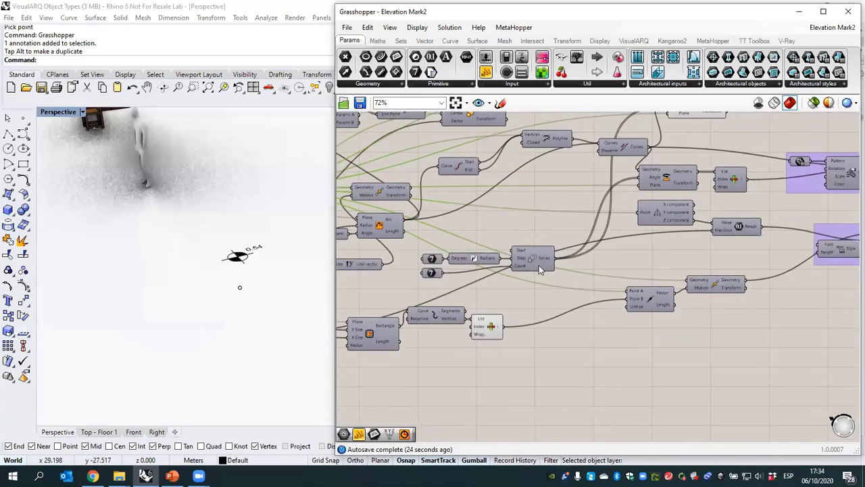
{"action": "scroll", "coordinate": [538, 265], "scroll_direction": "up", "scroll_amount": 3}
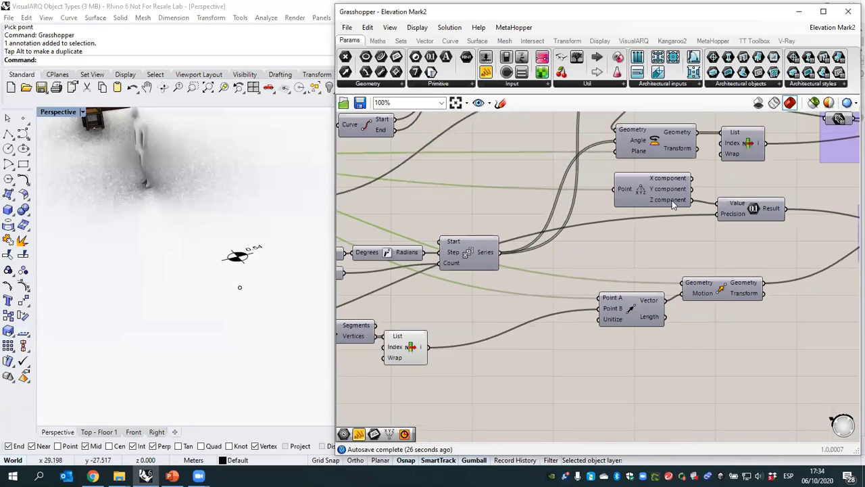
{"action": "right_click_drag", "start_coordinate": [672, 201], "coordinate": [454, 230]}
{"action": "mouse_move", "coordinate": [456, 232]}
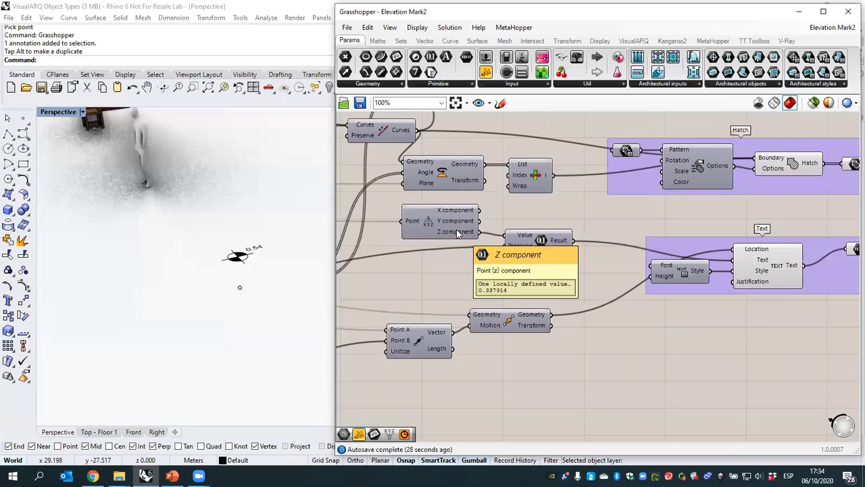
- Line up the Text output parameter with the Create Text component inside the Text group
{"action": "right_click_drag", "start_coordinate": [681, 254], "coordinate": [436, 288]}
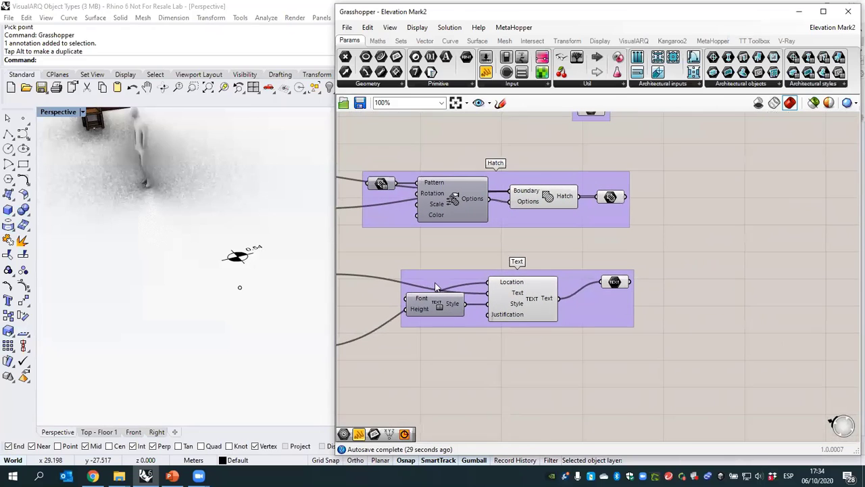
{"action": "scroll", "coordinate": [536, 302], "scroll_direction": "up", "scroll_amount": 1}
{"action": "left_click", "coordinate": [532, 297]}
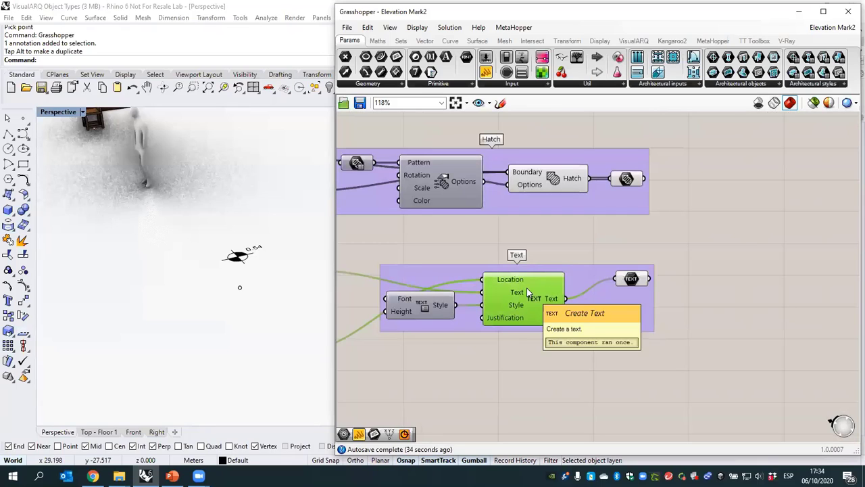
{"action": "left_click_drag", "start_coordinate": [620, 277], "coordinate": [615, 297]}
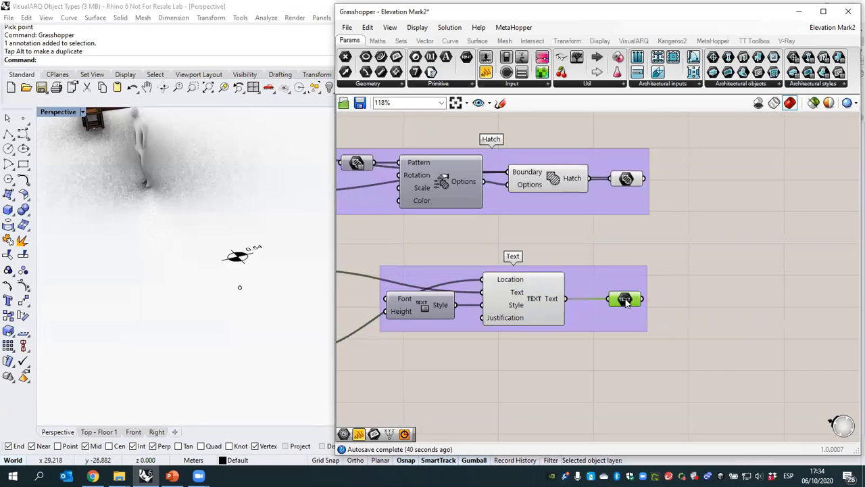
{"action": "mouse_move", "coordinate": [626, 302]}
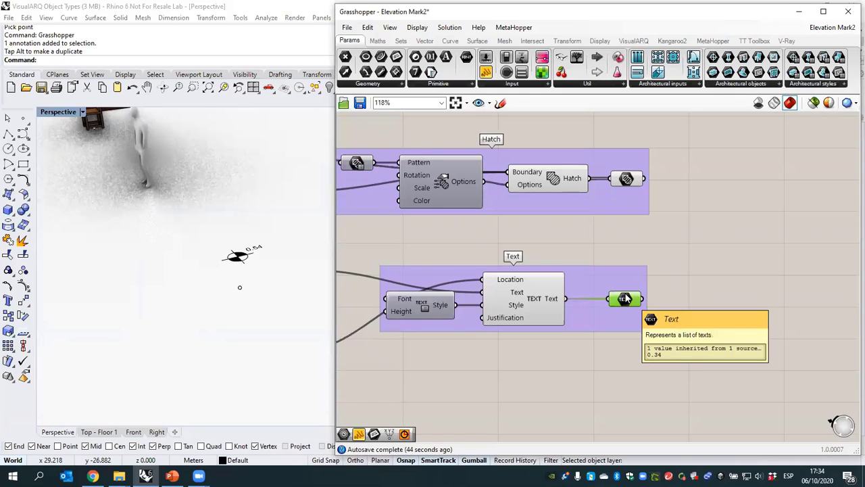
- Examine the components that create the text and hatch, the VisualARQ component set, and the Hatch and Text output parameters
{"action": "left_click", "coordinate": [498, 299]}
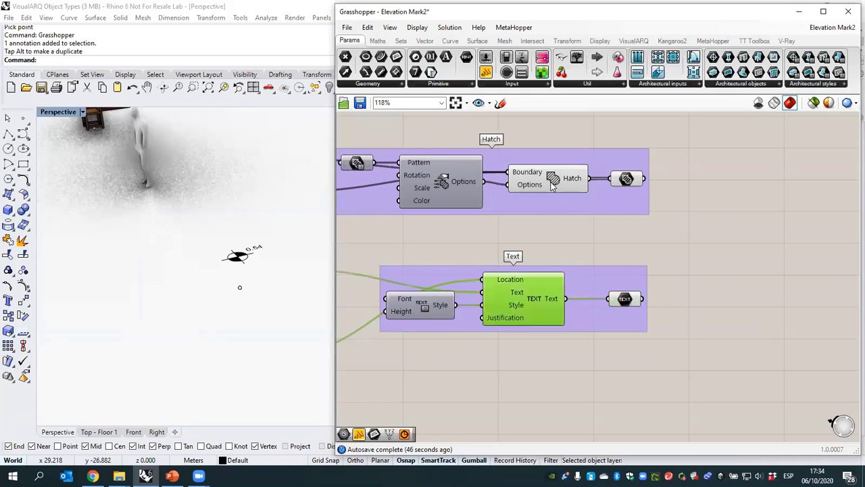
{"action": "left_click", "coordinate": [553, 187]}
{"action": "left_click", "coordinate": [541, 249]}
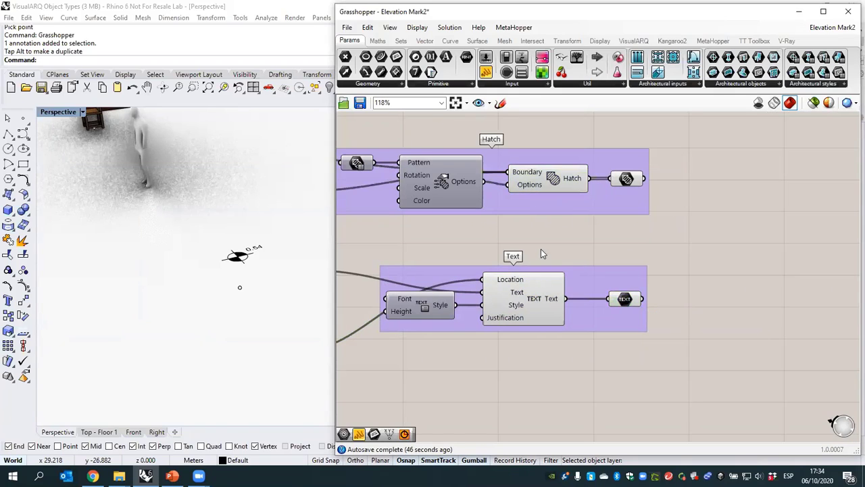
{"action": "left_click", "coordinate": [634, 41]}
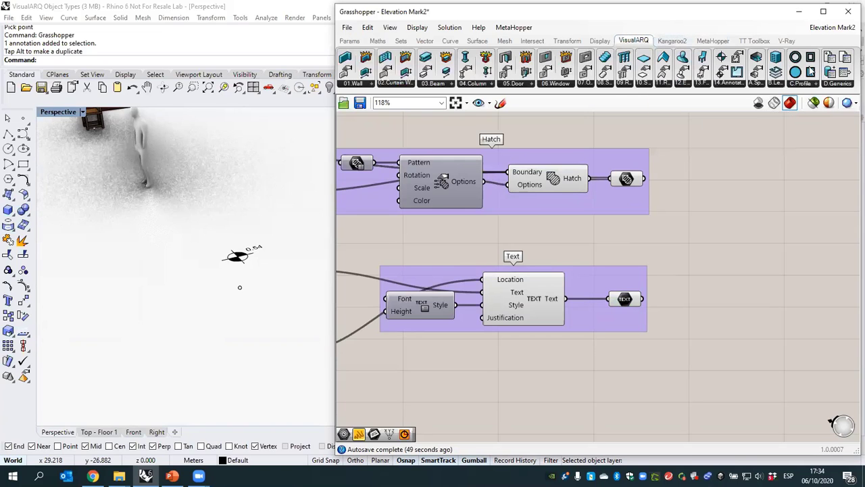
{"action": "left_click", "coordinate": [841, 83]}
{"action": "right_click_drag", "start_coordinate": [600, 230], "coordinate": [575, 263]}
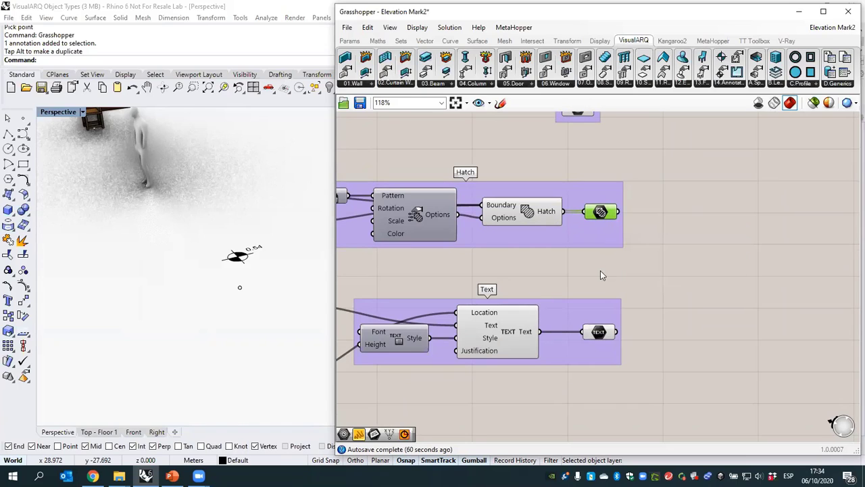
{"action": "left_click", "coordinate": [599, 332]}
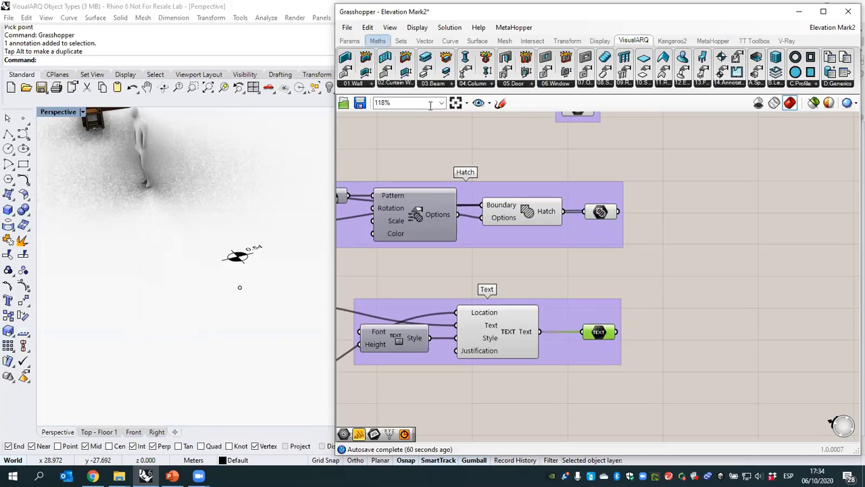
- Look up the Text and Hatch types among the geometry parameters and compare them with the definition's Text and Hatch outputs
{"action": "left_click", "coordinate": [348, 28]}
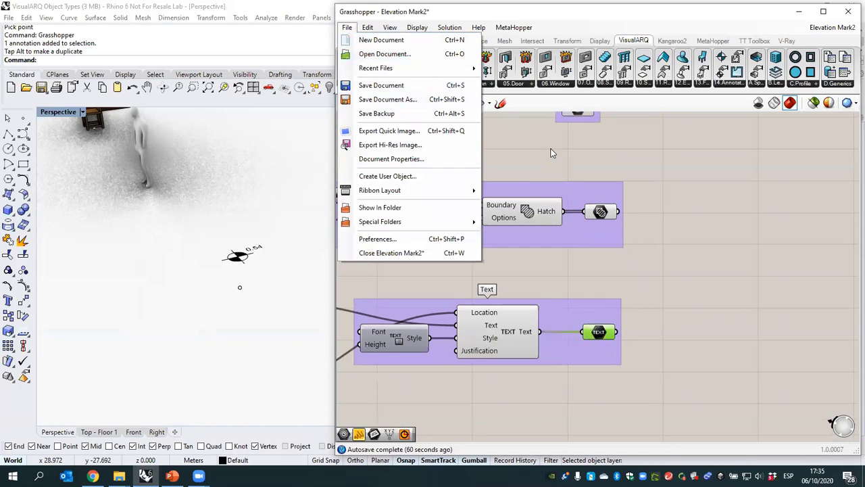
{"action": "left_click", "coordinate": [425, 101]}
{"action": "mouse_move", "coordinate": [404, 16]}
{"action": "left_mouse_down"}
{"action": "mouse_move", "coordinate": [386, 52]}
{"action": "mouse_move", "coordinate": [400, 25]}
{"action": "left_mouse_up"}
{"action": "left_click", "coordinate": [333, 60]}
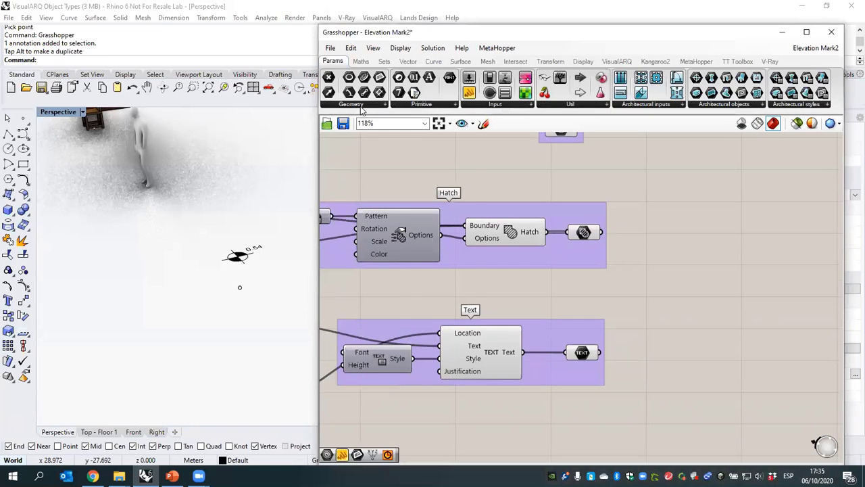
{"action": "left_click", "coordinate": [361, 106]}
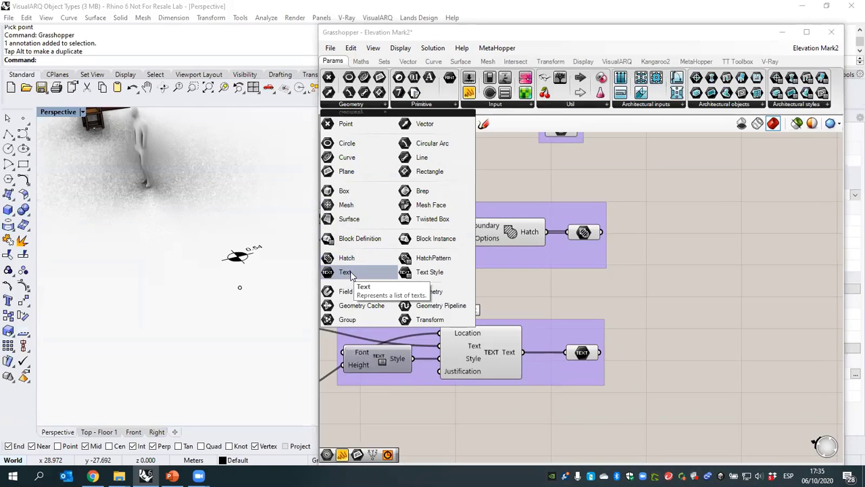
{"action": "left_click", "coordinate": [583, 353]}
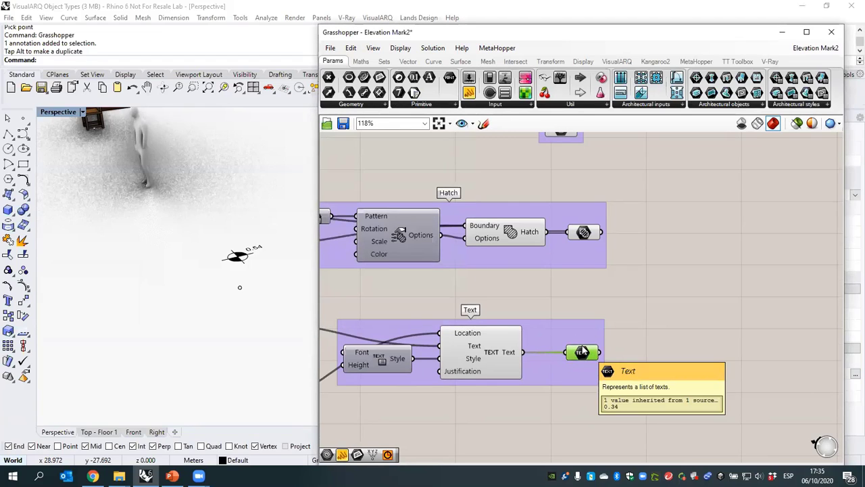
{"action": "left_click", "coordinate": [584, 233]}
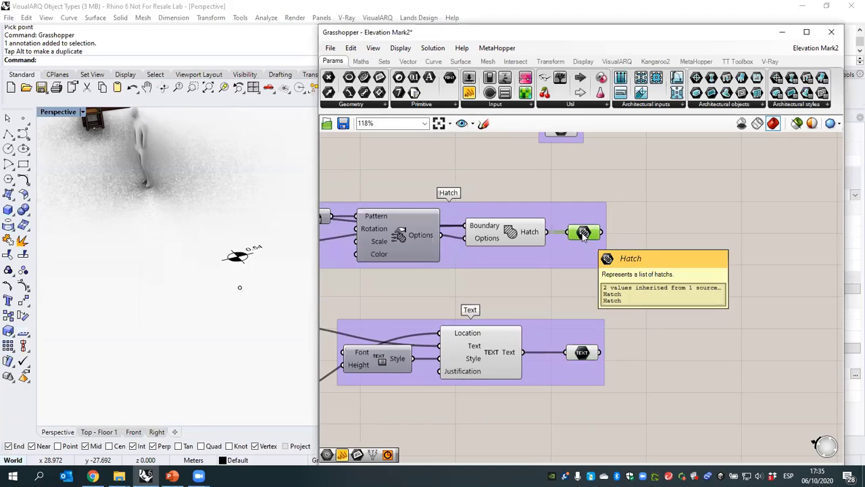
- Examine the 2D curves output and trace the definition back to the Geometry and Text slider groups
{"action": "left_click", "coordinate": [555, 234]}
{"action": "right_click_drag", "start_coordinate": [555, 234], "coordinate": [578, 273]}
{"action": "left_click", "coordinate": [583, 169]}
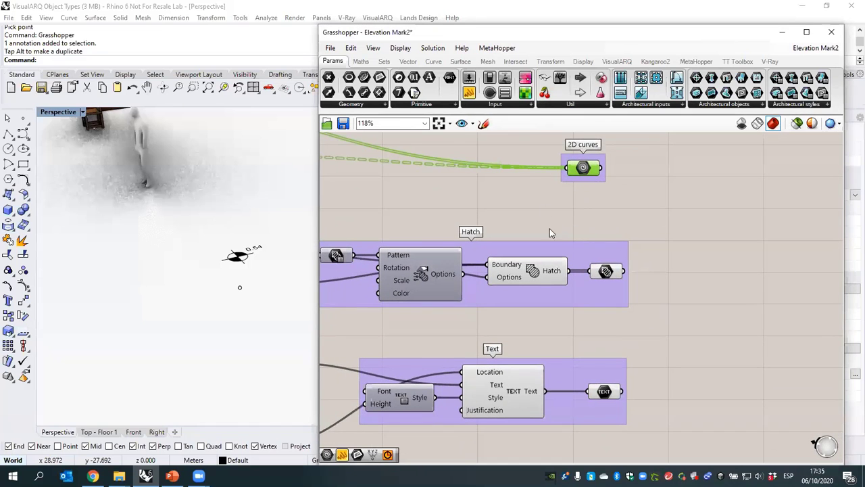
{"action": "right_click_drag", "start_coordinate": [597, 178], "coordinate": [612, 189]}
{"action": "scroll", "coordinate": [605, 196], "scroll_direction": "down", "scroll_amount": 8}
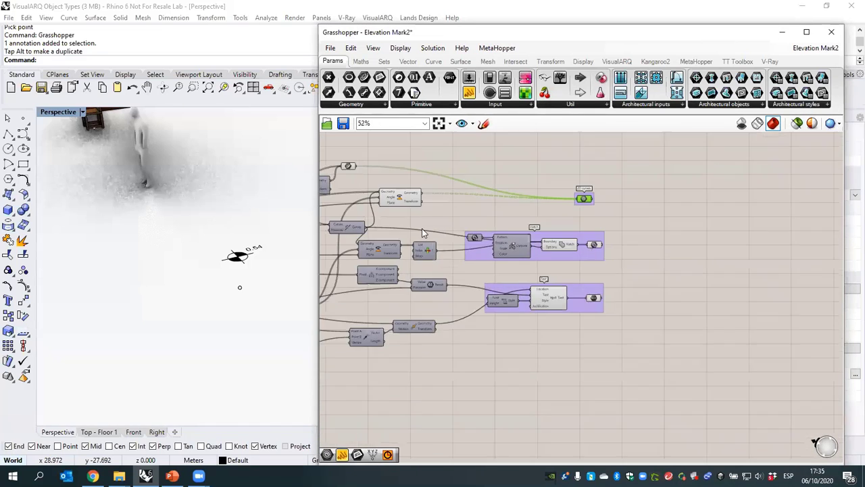
{"action": "scroll", "coordinate": [494, 245], "scroll_direction": "up", "scroll_amount": 5}
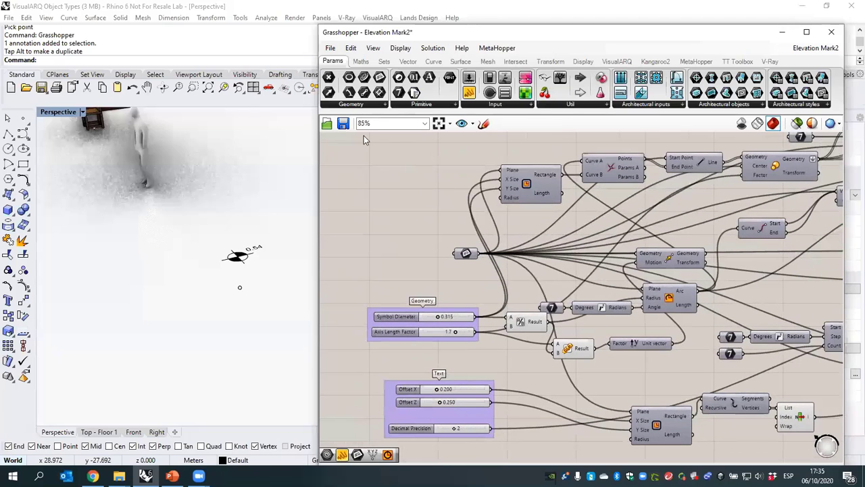
- Return to Rhino and start a new Grasshopper annotation style from the Elevation Mark2 definition file in the VA Styles Webinar folder
{"action": "left_click", "coordinate": [782, 31]}
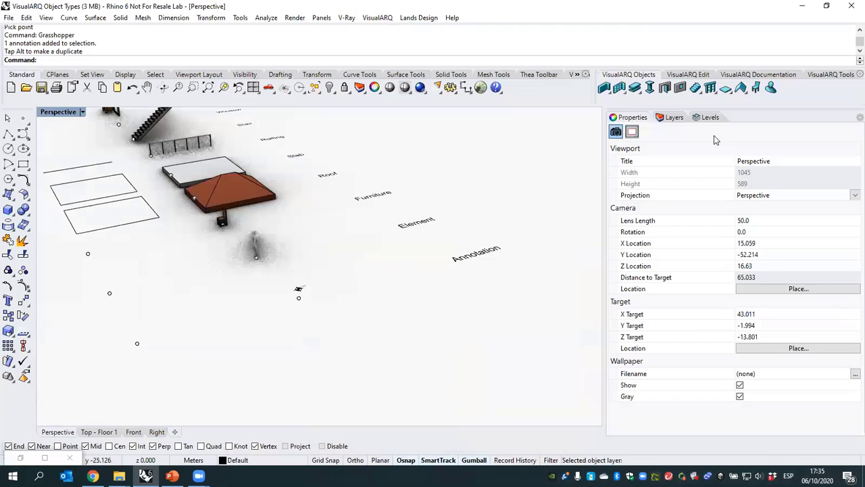
{"action": "left_click", "coordinate": [730, 77]}
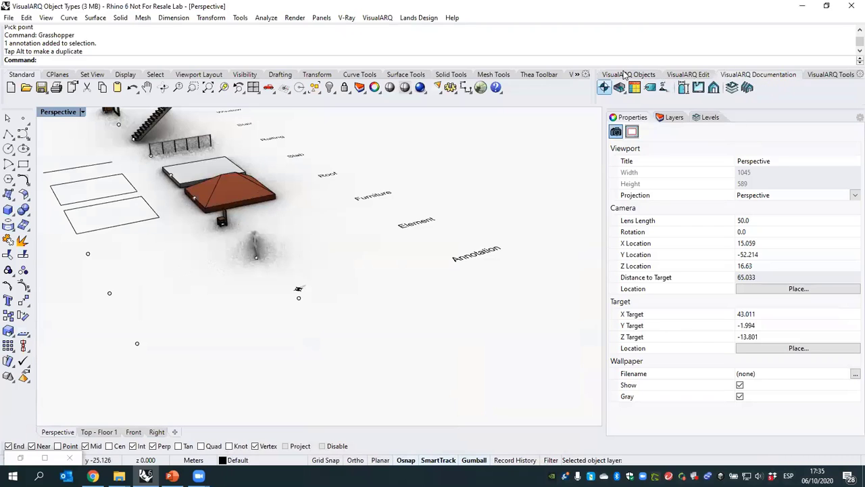
{"action": "right_click", "coordinate": [604, 88]}
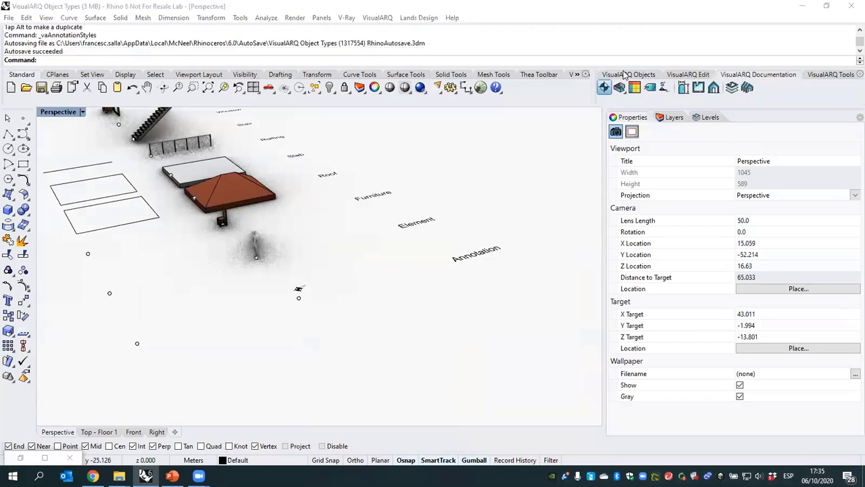
{"action": "left_click", "coordinate": [531, 390]}
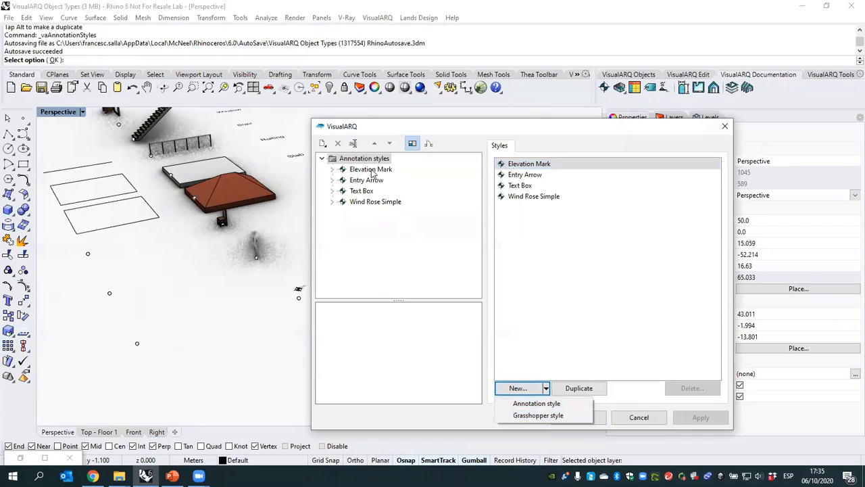
{"action": "left_click", "coordinate": [525, 416]}
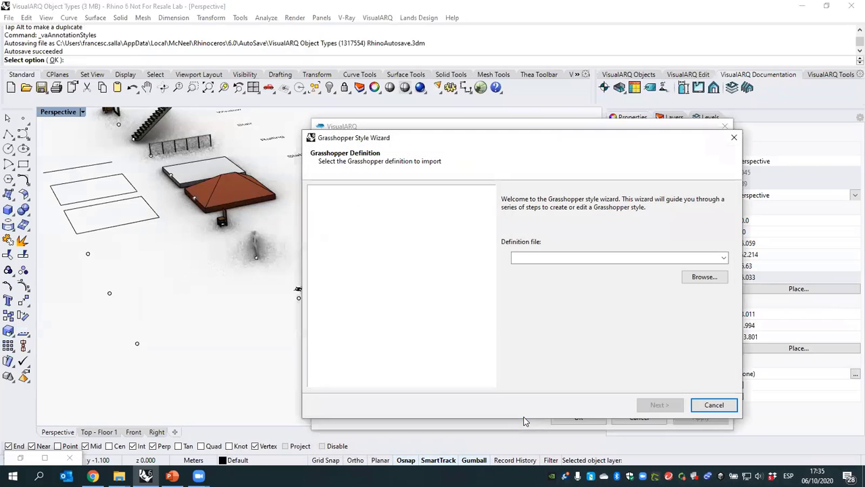
{"action": "left_click", "coordinate": [704, 278]}
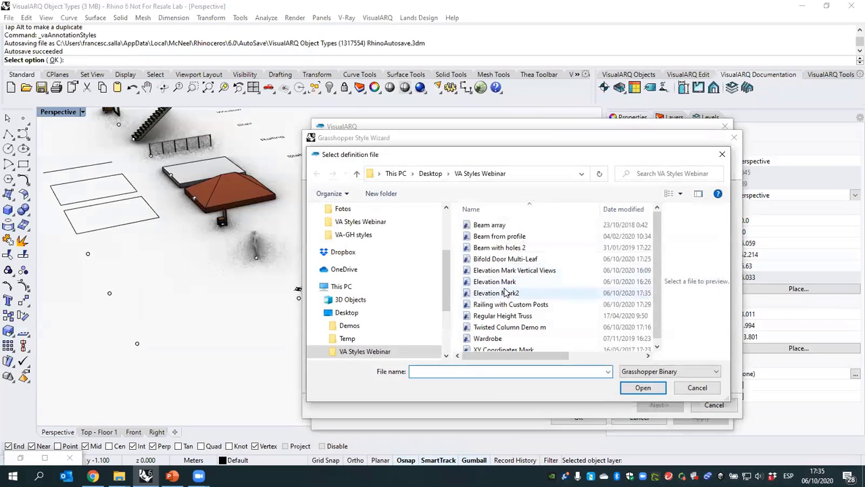
{"action": "left_click", "coordinate": [644, 387]}
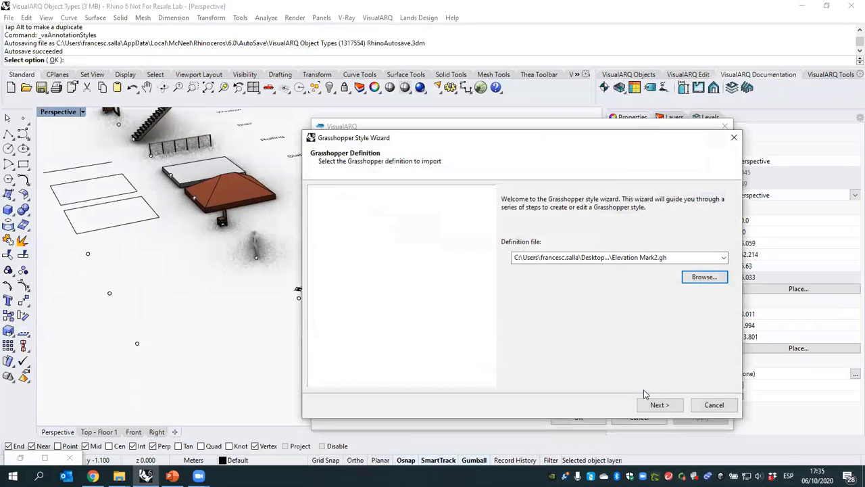
- Assign the definition's Plane parameter as the insert plane of the Elevation Mark2 style
{"action": "left_click", "coordinate": [653, 406]}
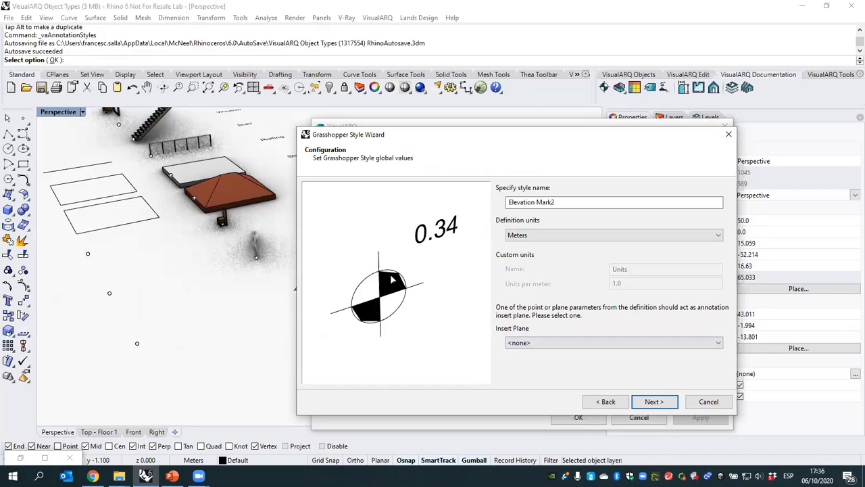
{"action": "left_click", "coordinate": [517, 344]}
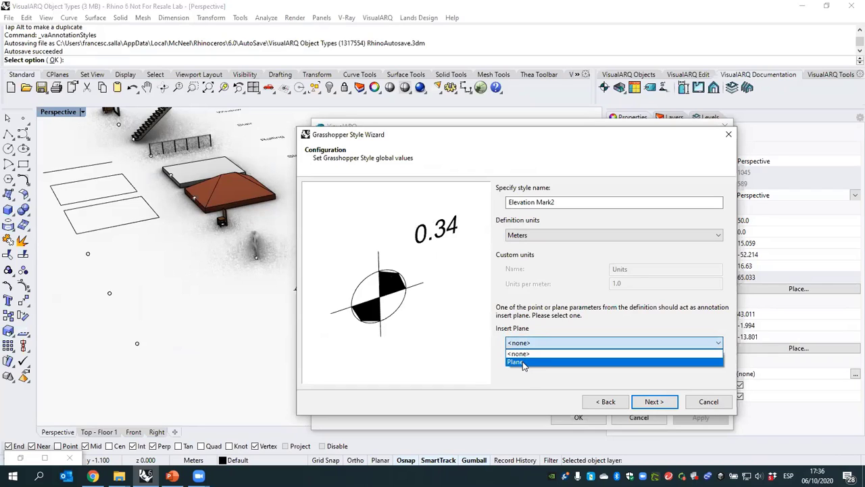
{"action": "left_click", "coordinate": [521, 362]}
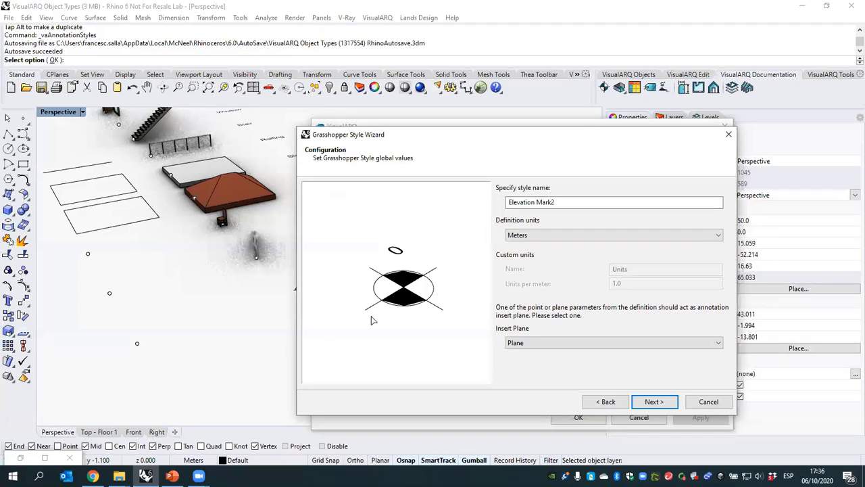
{"action": "left_click", "coordinate": [654, 403]}
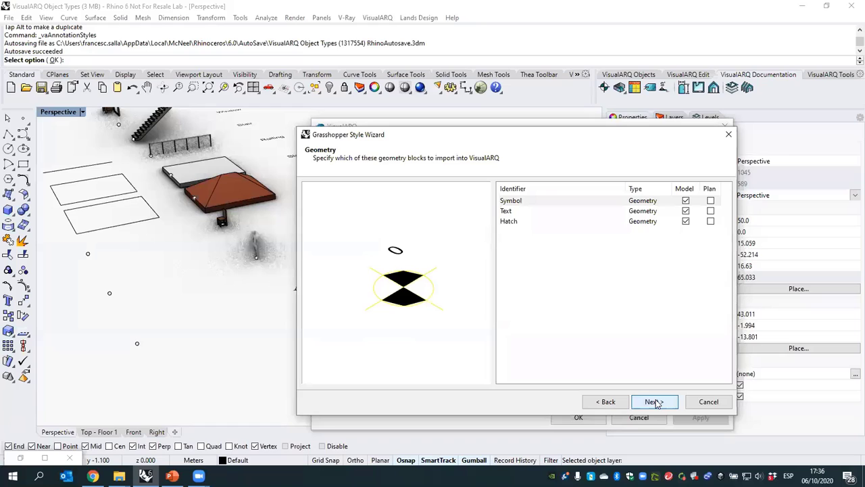
- Review the Hatch, Text and Symbol geometry, accept the default geometry and parameters, and save the Elevation Mark2 annotation style
{"action": "left_click", "coordinate": [514, 222]}
{"action": "left_click", "coordinate": [512, 212]}
{"action": "left_click", "coordinate": [511, 203]}
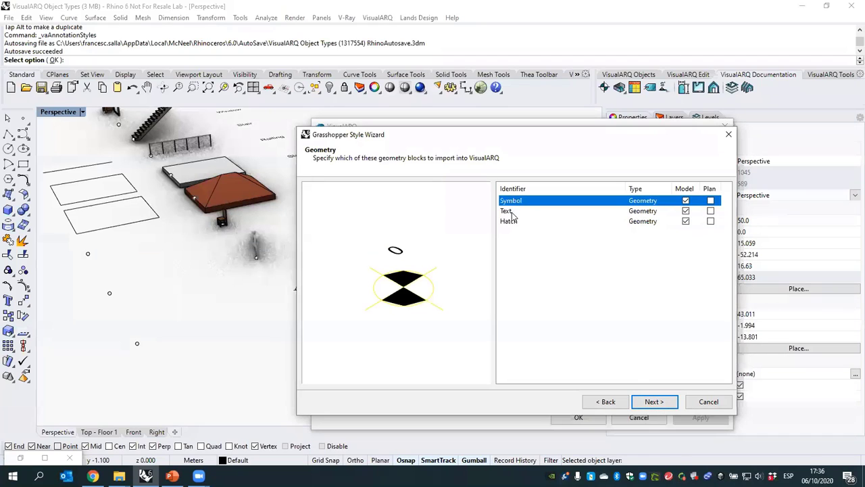
{"action": "left_click", "coordinate": [642, 402]}
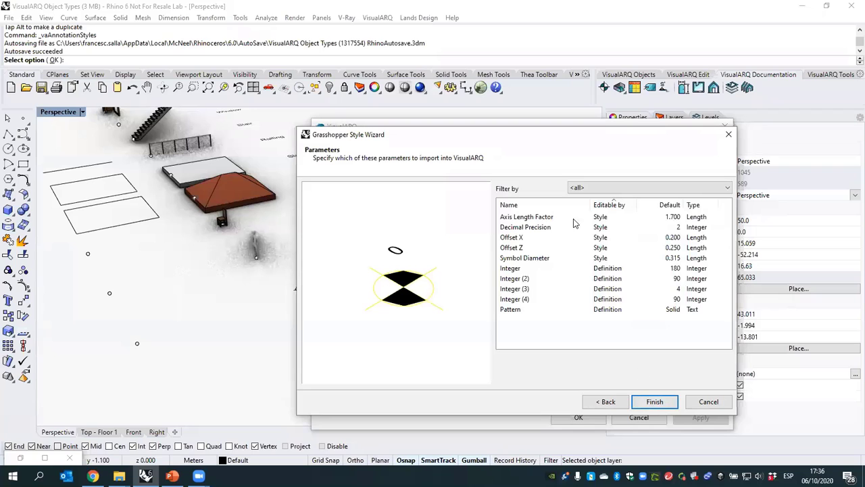
{"action": "left_click", "coordinate": [654, 402]}
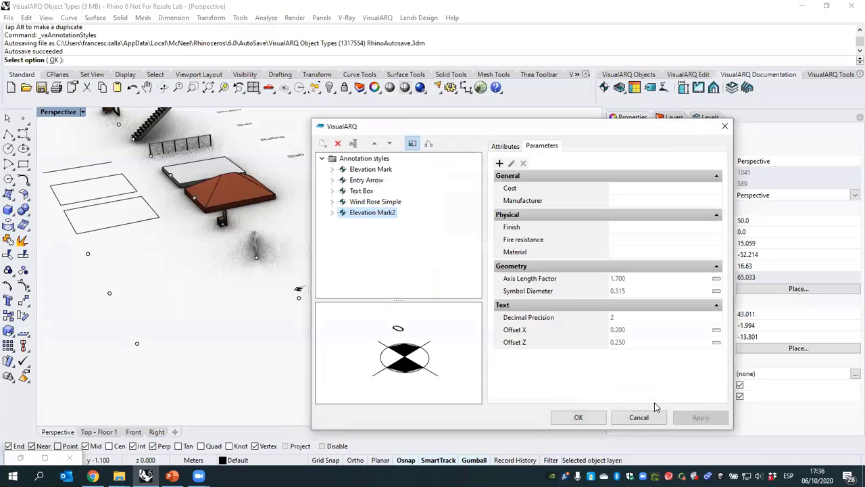
{"action": "left_click", "coordinate": [582, 417]}
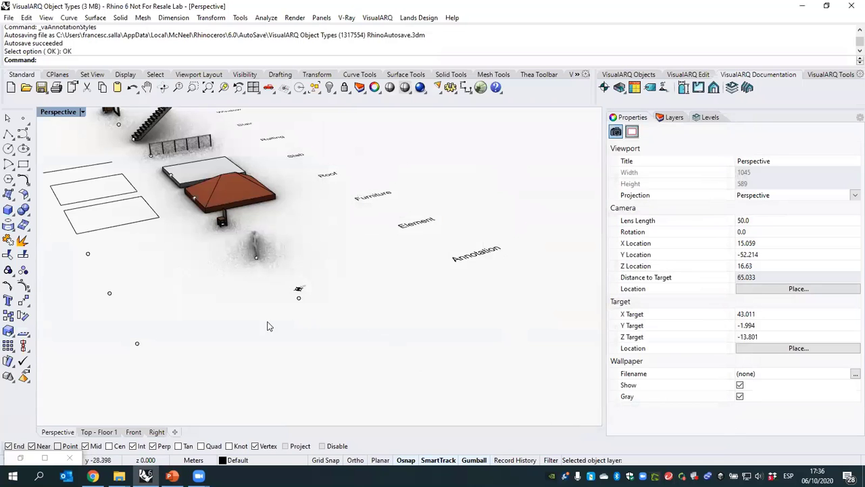
- Place two annotations of the Elevation Mark2 style side by side on the ground in the Perspective view, in front of the existing mark
{"action": "left_click", "coordinate": [604, 88]}
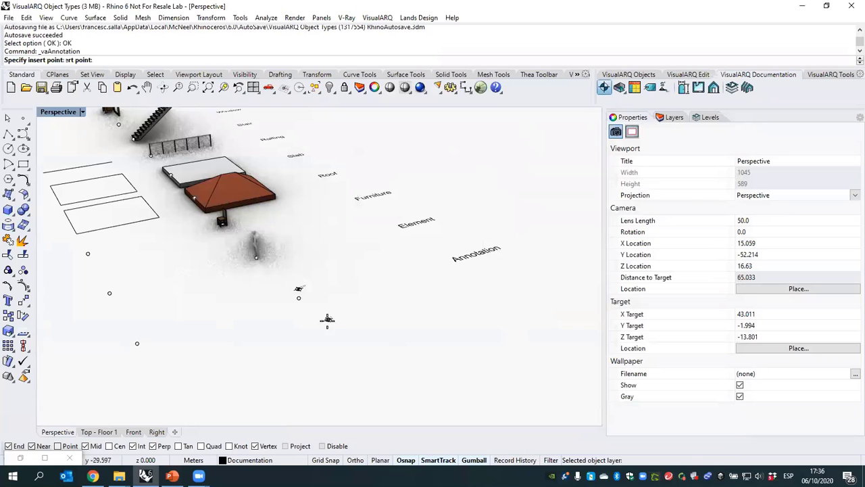
{"action": "scroll", "coordinate": [291, 344], "scroll_direction": "up", "scroll_amount": 2}
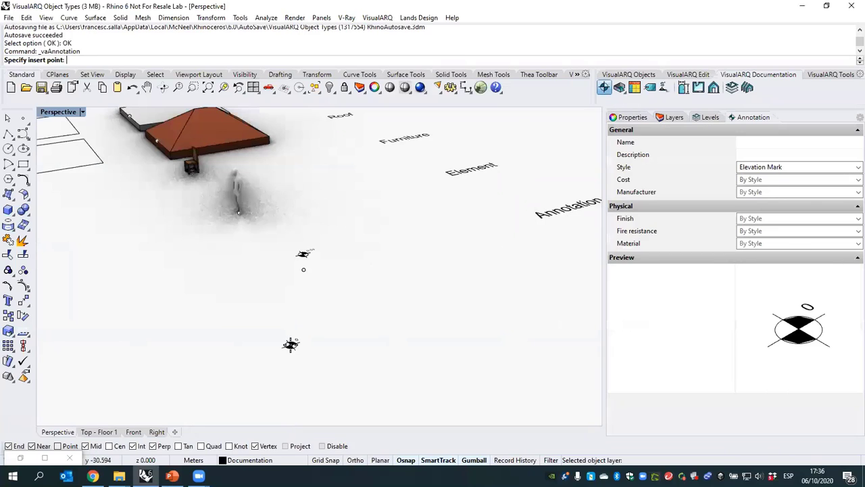
{"action": "left_click", "coordinate": [845, 169]}
{"action": "left_click", "coordinate": [761, 187]}
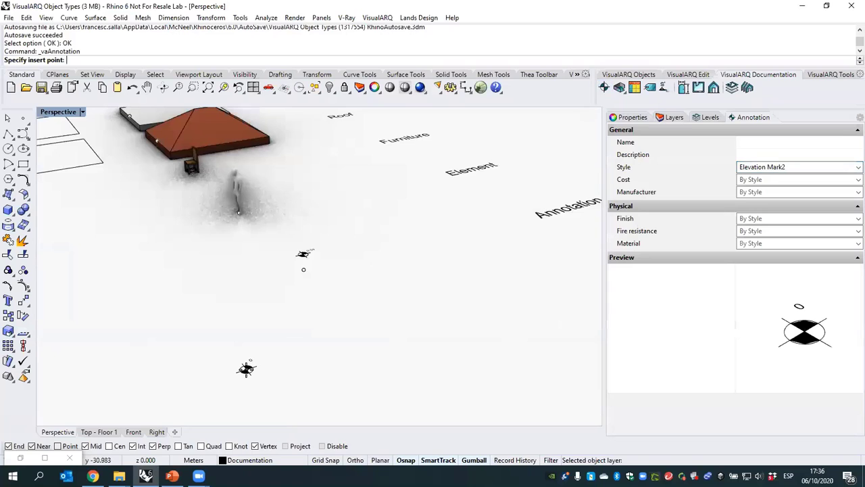
{"action": "left_click", "coordinate": [247, 368]}
{"action": "left_click", "coordinate": [309, 368]}
{"action": "key", "text": "Return"}
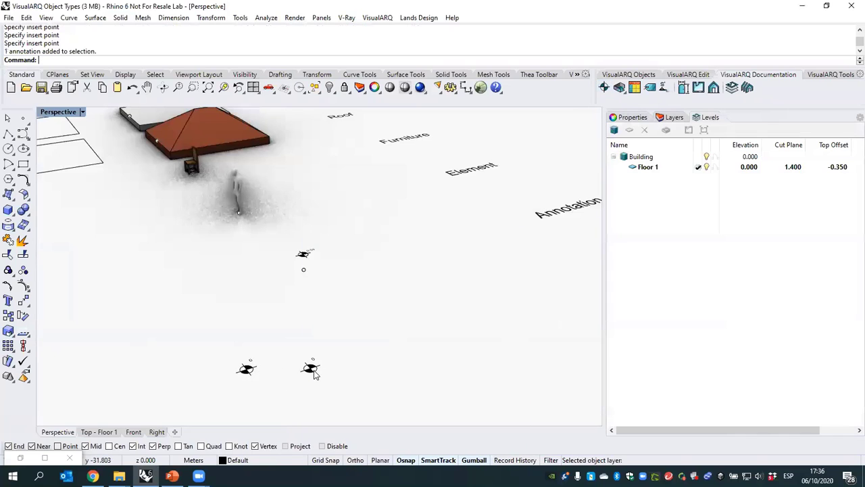
- Raise the second placed elevation mark vertically by about 0.89 m and check its elevation text
{"action": "left_click_drag", "start_coordinate": [319, 342], "coordinate": [317, 308]}
{"action": "left_click", "coordinate": [450, 342]}
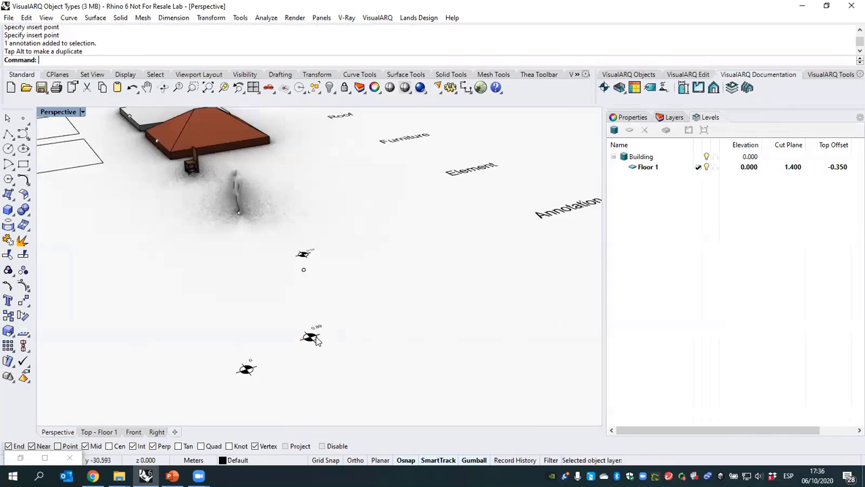
{"action": "scroll", "coordinate": [311, 338], "scroll_direction": "up", "scroll_amount": 3}
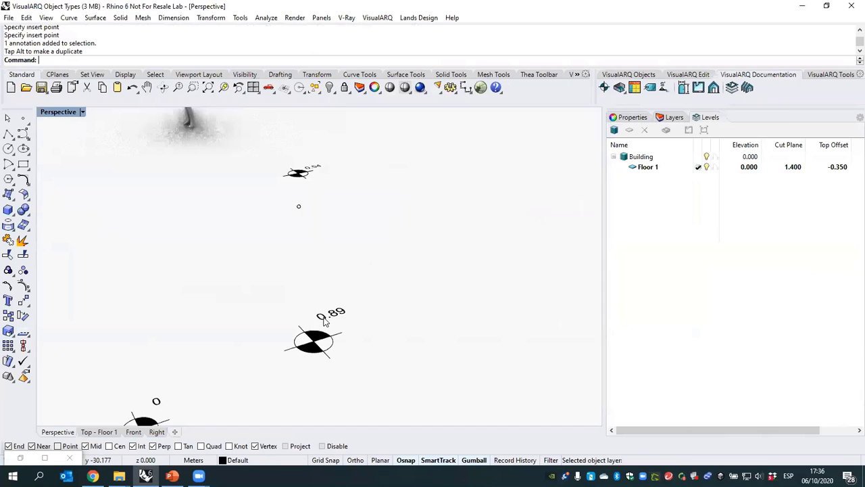
- Place two more Elevation Mark2 annotations in the Front view, beside the building, the first at an elevation of about 2.79 m
{"action": "scroll", "coordinate": [325, 322], "scroll_direction": "down", "scroll_amount": 4}
{"action": "left_click", "coordinate": [133, 431]}
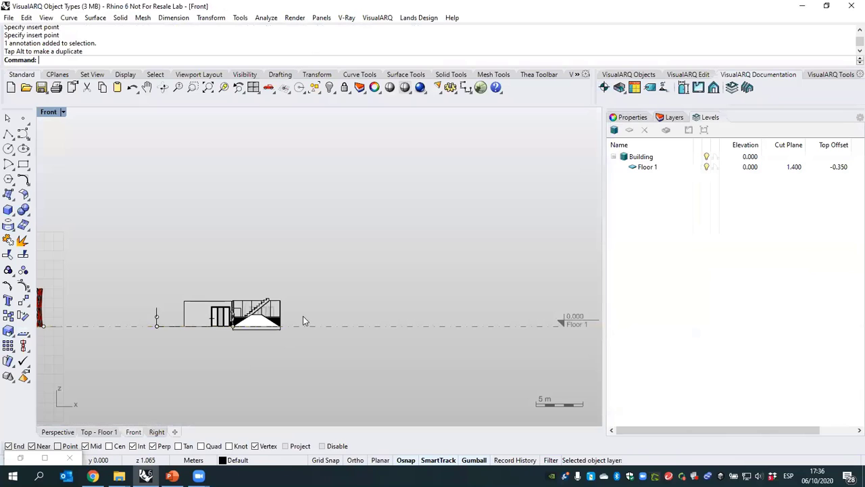
{"action": "scroll", "coordinate": [232, 290], "scroll_direction": "up", "scroll_amount": 3}
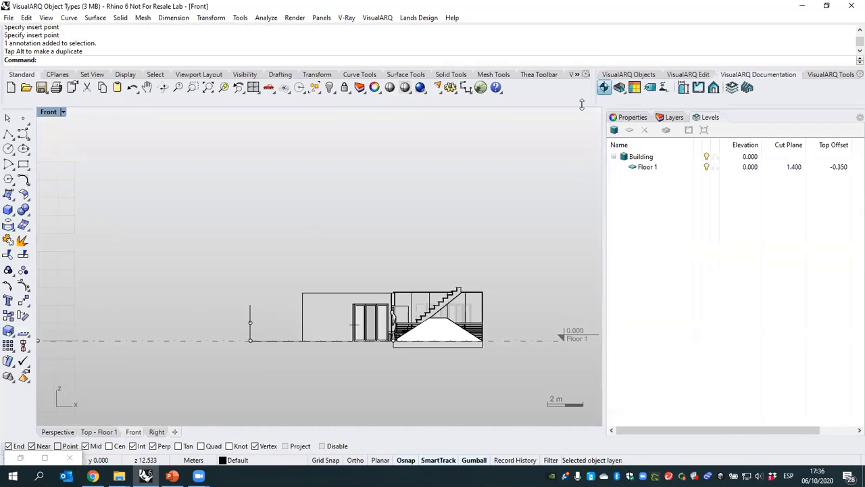
{"action": "scroll", "coordinate": [163, 286], "scroll_direction": "up", "scroll_amount": 3}
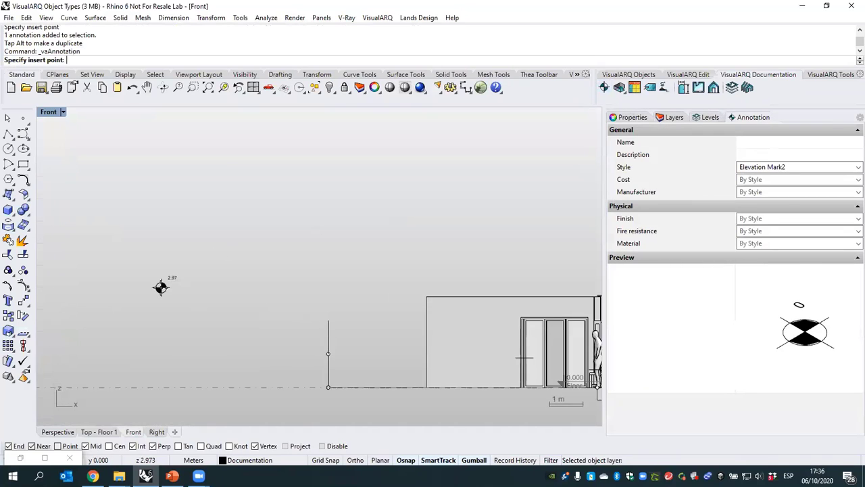
{"action": "left_click", "coordinate": [146, 293]}
{"action": "scroll", "coordinate": [185, 341], "scroll_direction": "up", "scroll_amount": 3}
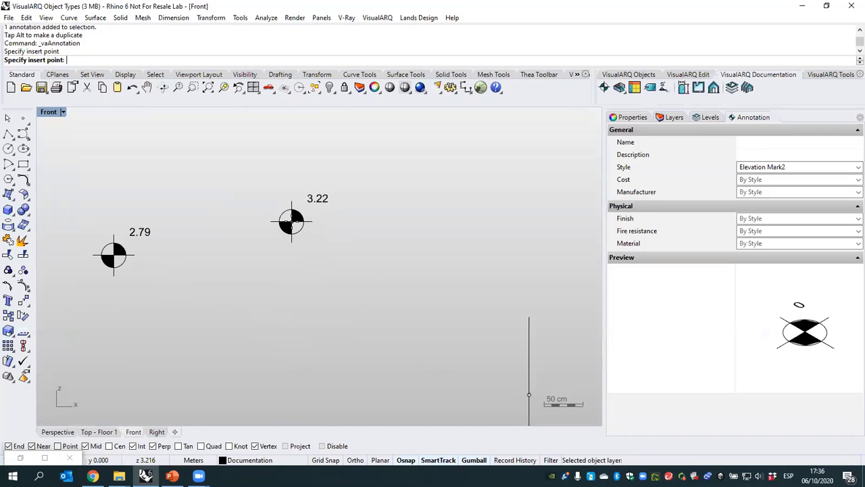
{"action": "left_click", "coordinate": [272, 201]}
{"action": "left_click", "coordinate": [295, 236]}
{"action": "key", "text": "Return"}
- Move the second elevation mark in the Front view straight down to an elevation of about 2.07 m
{"action": "left_click_drag", "start_coordinate": [277, 207], "coordinate": [275, 318]}
{"action": "left_click", "coordinate": [333, 347]}
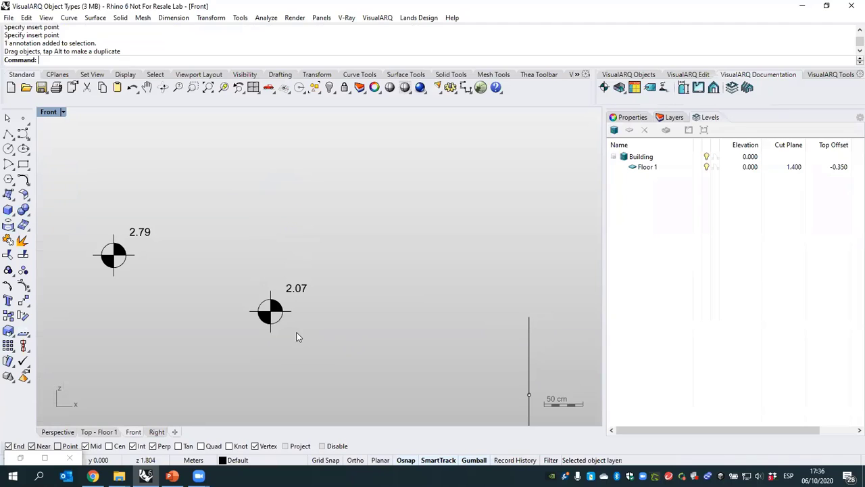
{"action": "left_click", "coordinate": [625, 75]}
{"action": "scroll", "coordinate": [351, 242], "scroll_direction": "down", "scroll_amount": 5}
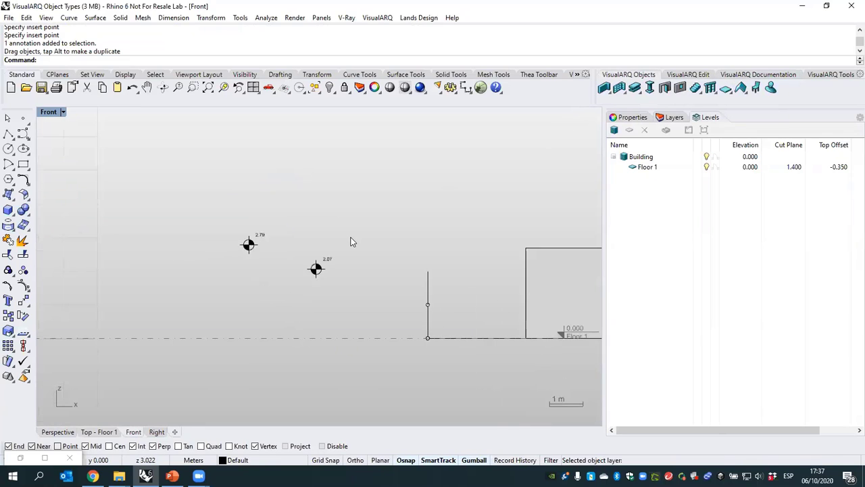
- Switch to the PowerPoint webinar presentation and start the slide show from slide 9, about finding more examples in food4Rhino
{"action": "left_click", "coordinate": [172, 476]}
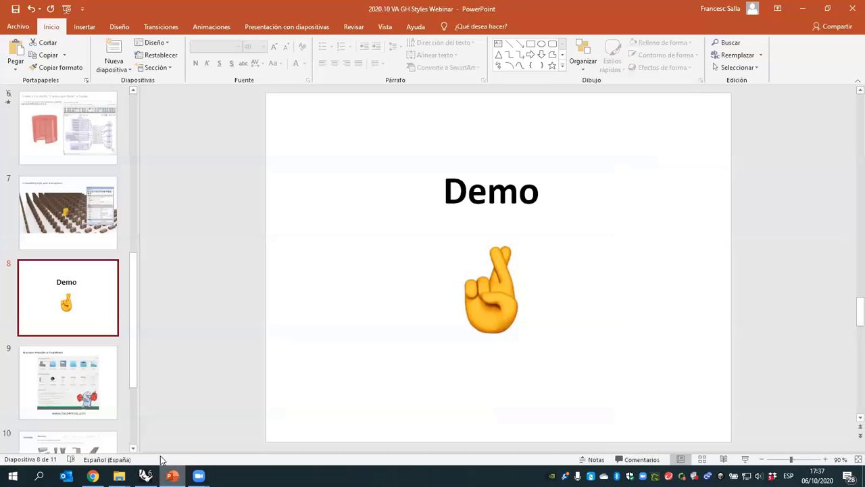
{"action": "left_click", "coordinate": [90, 386]}
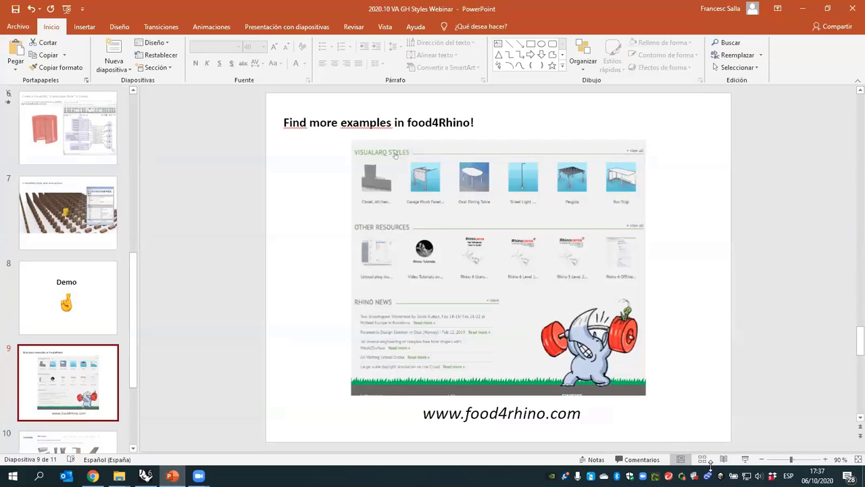
{"action": "left_click", "coordinate": [745, 462]}
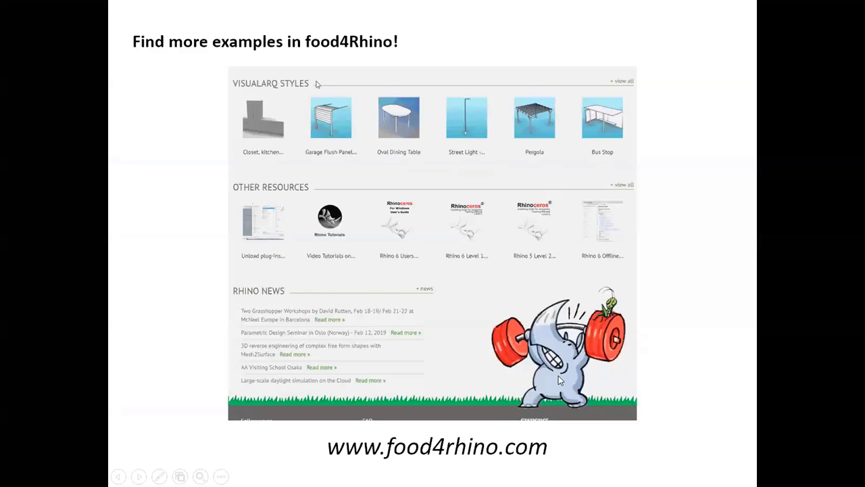